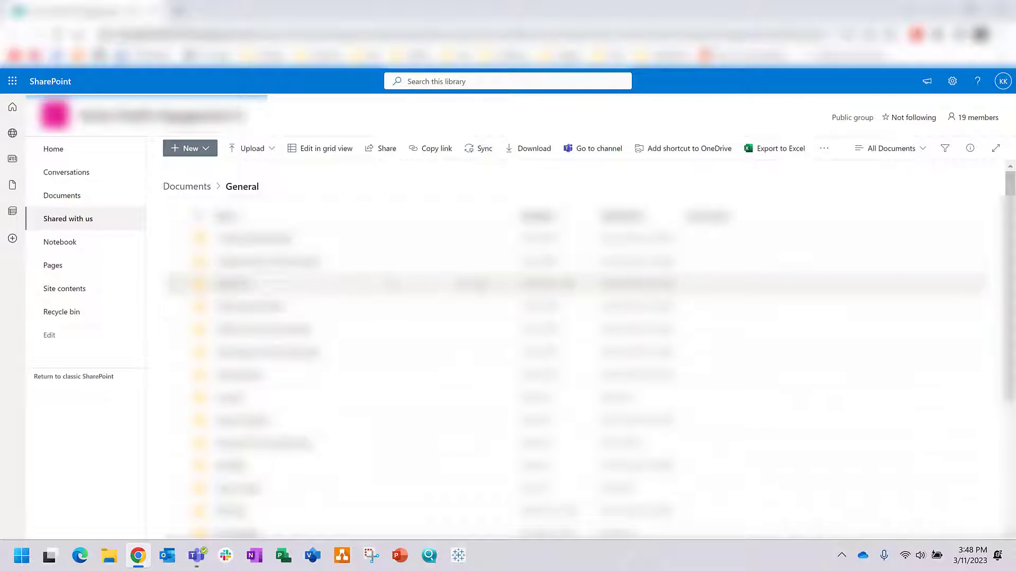
# Step: Go to the site's home page and open Site contents, which lists the libraries and Pinnacle Onboarding list
pyautogui.click(113, 149)
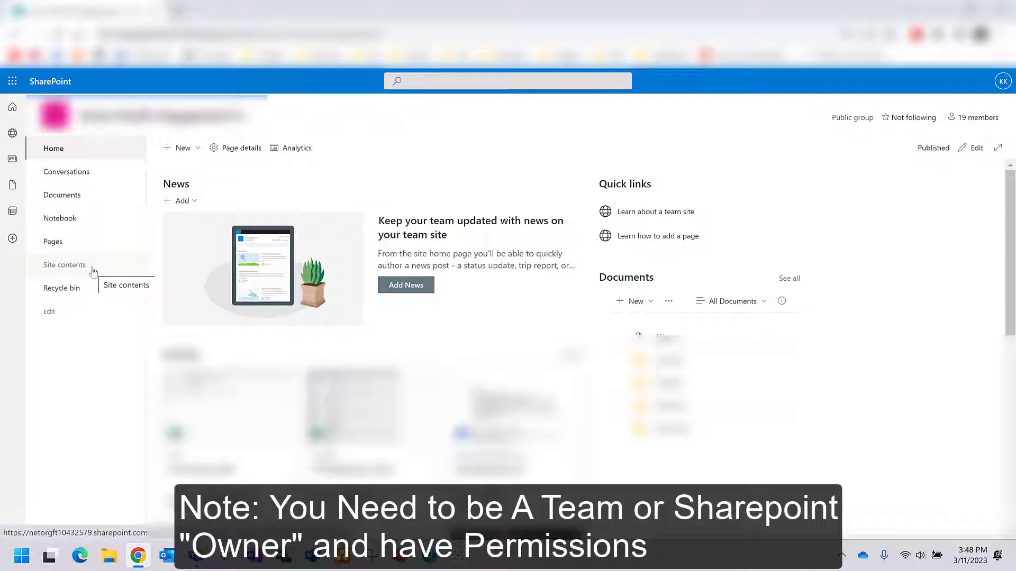
pyautogui.click(93, 271)
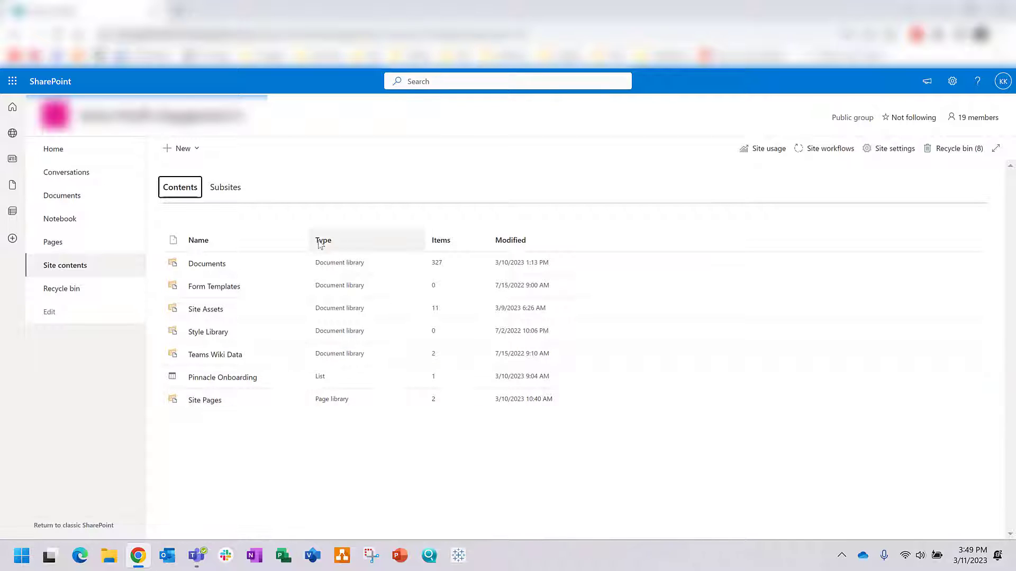
# Step: Create a blank list named 'New Contractor Form' that is hidden from site navigation
pyautogui.click(169, 152)
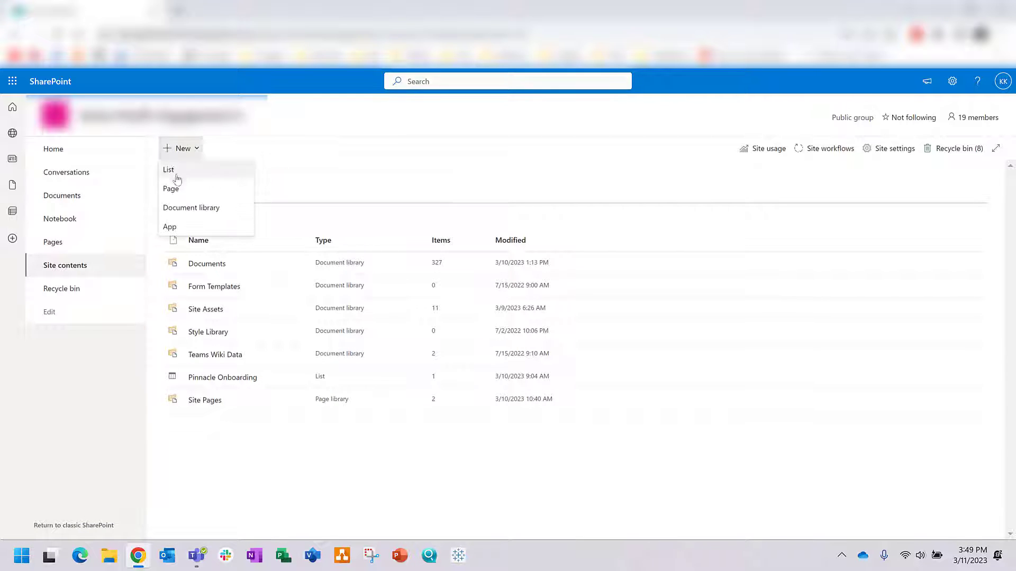
pyautogui.click(177, 173)
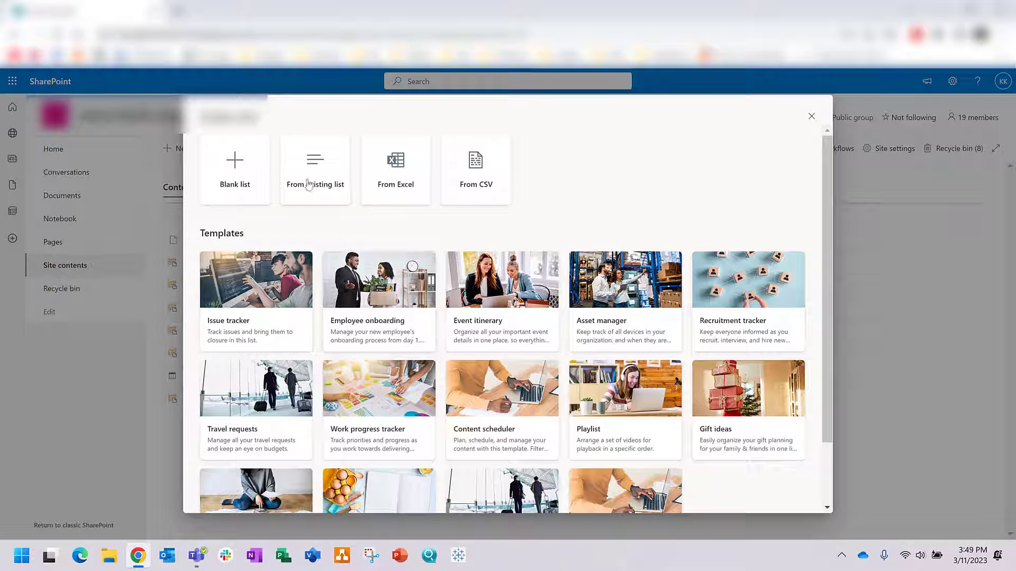
pyautogui.click(236, 168)
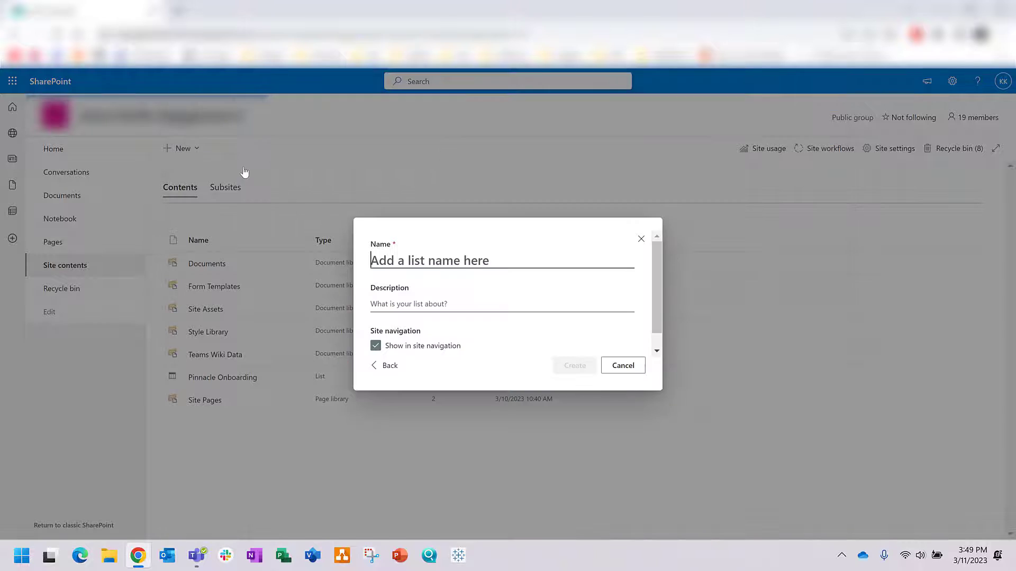
pyautogui.write('Ne')
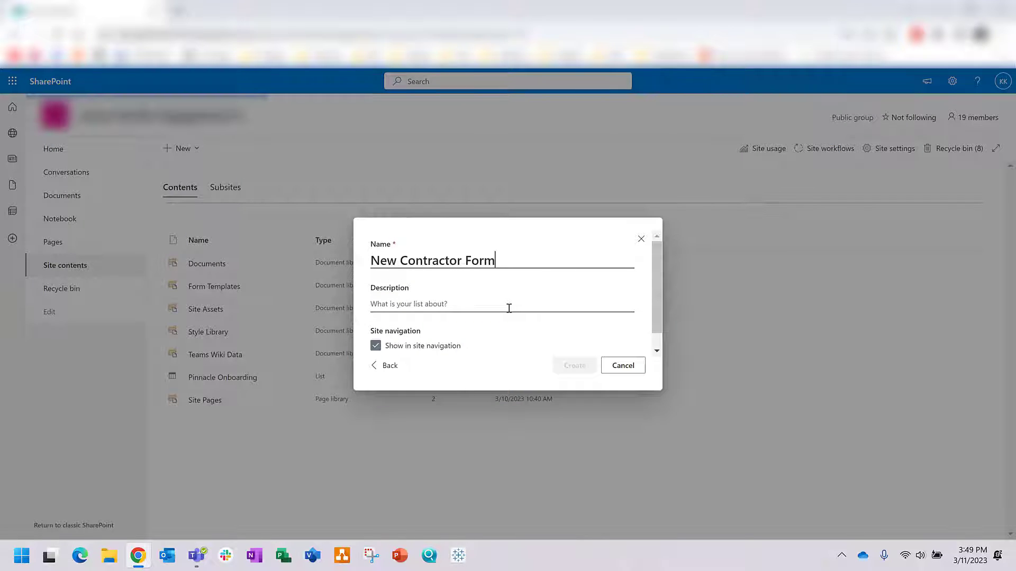
pyautogui.write('w Contractor Form')
pyautogui.scroll(-1, 509, 308)
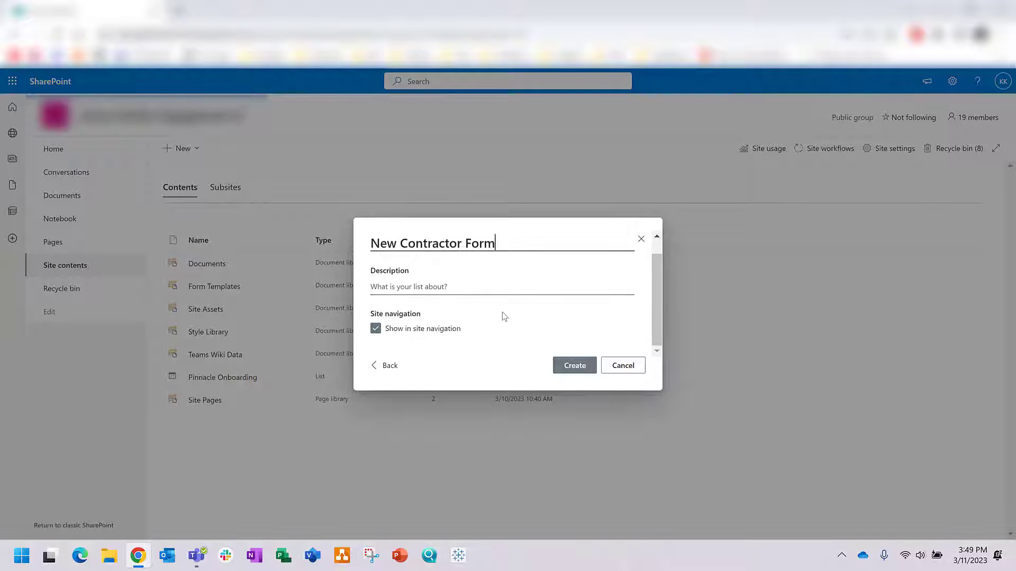
pyautogui.click(376, 329)
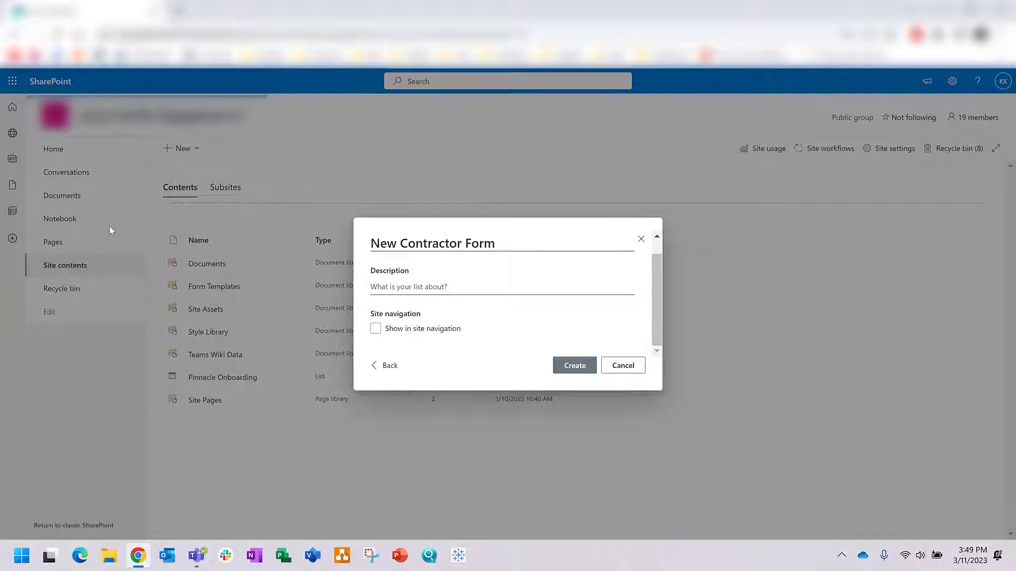
pyautogui.click(580, 364)
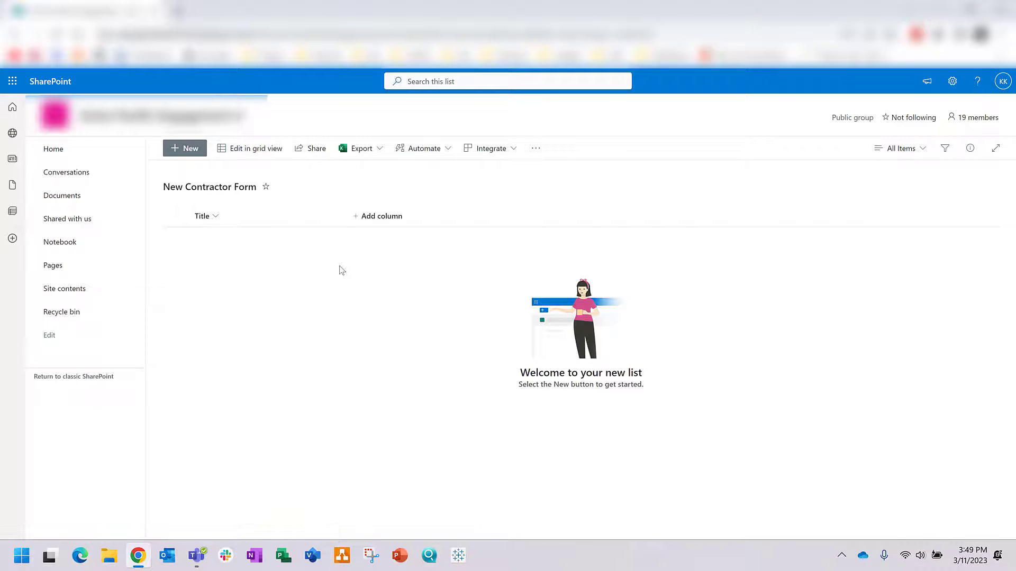
# Step: Open the New Contractor Form list and rename its Title column to 'New Contractor Full Name'
pyautogui.click(106, 288)
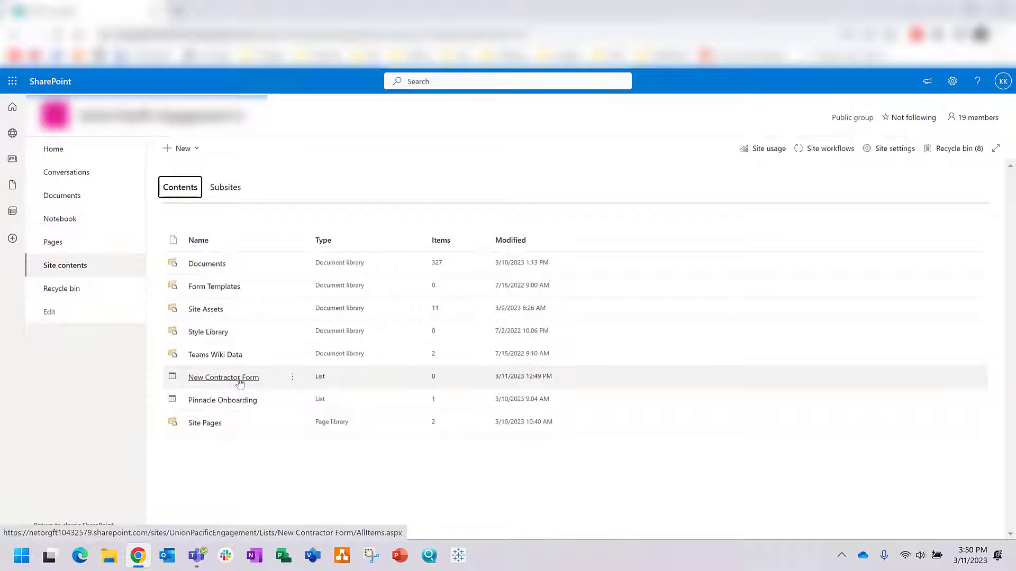
pyautogui.click(239, 382)
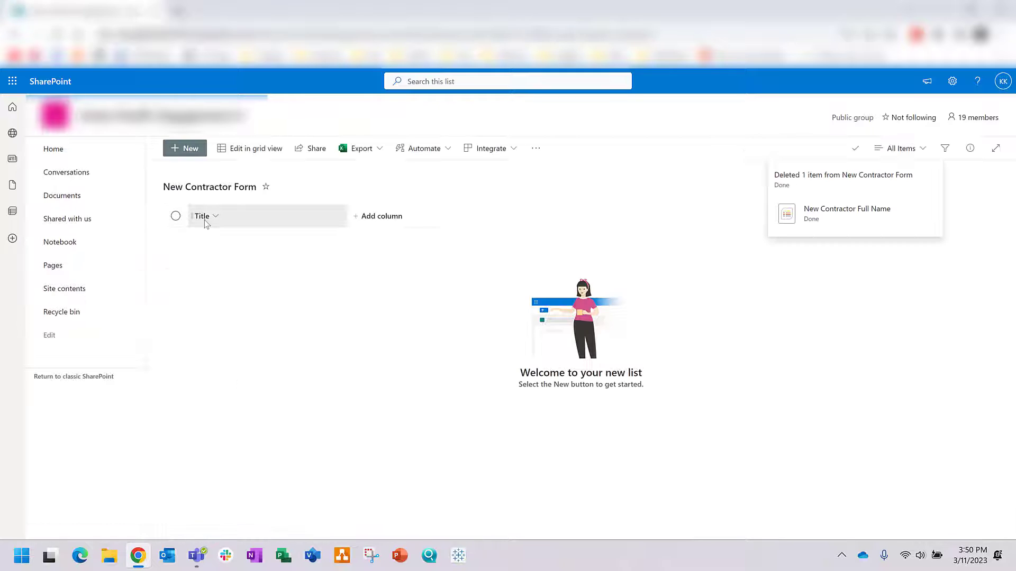
pyautogui.click(207, 222)
pyautogui.moveTo(244, 321)
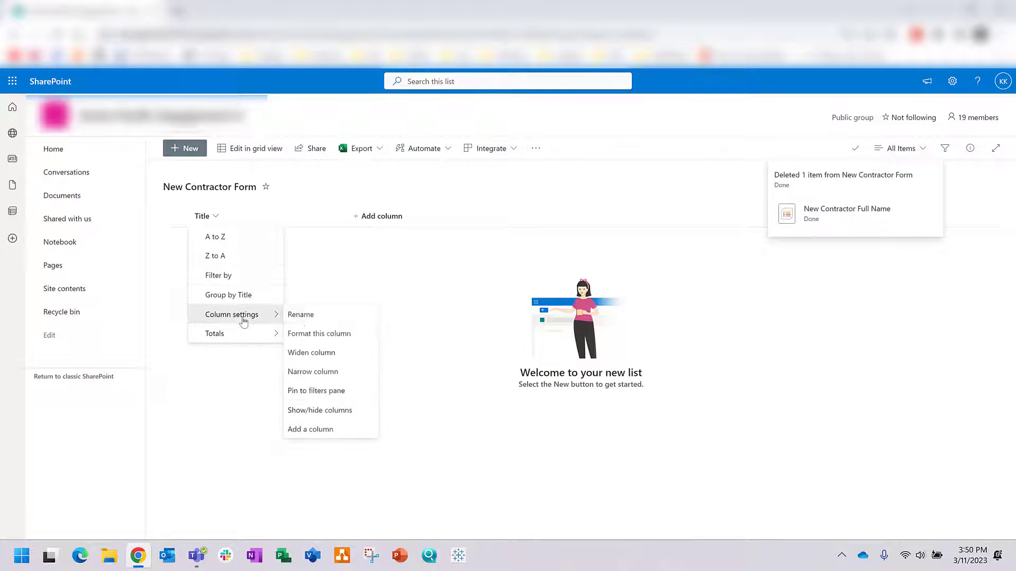
pyautogui.click(307, 316)
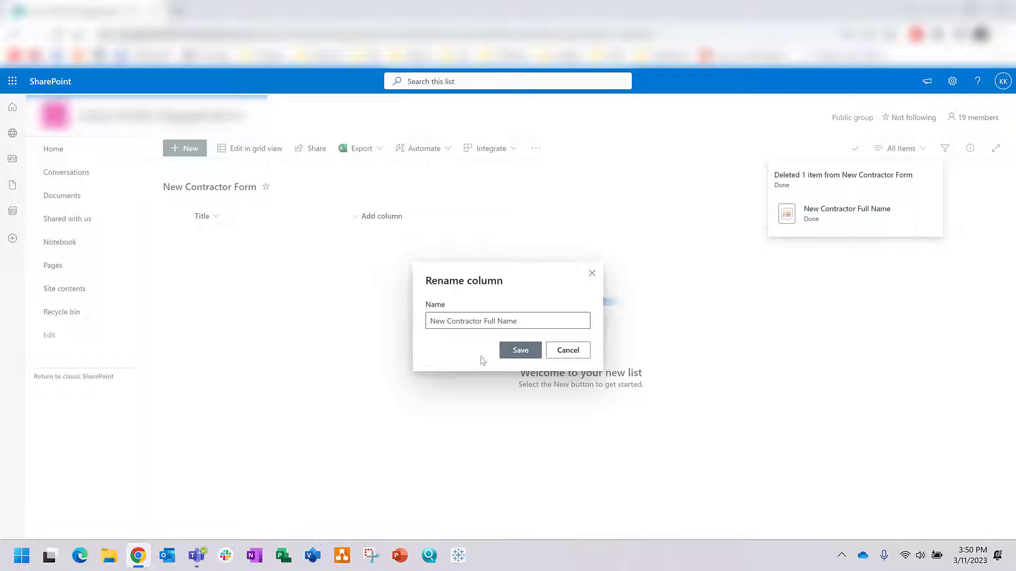
pyautogui.click(516, 350)
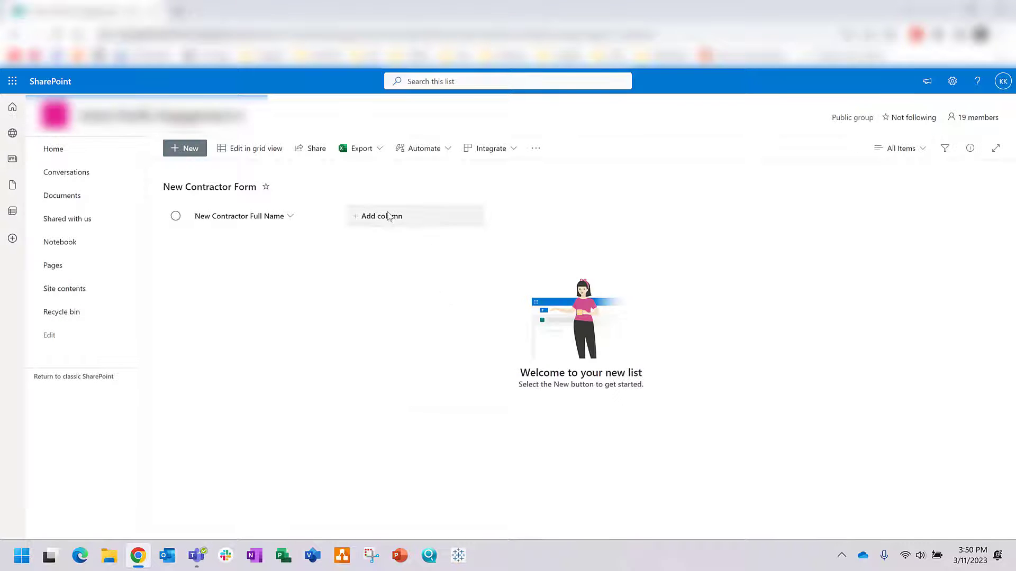
# Step: Add single-line text columns New Contractor Email, UP Manager and UP Manager Email
pyautogui.click(389, 215)
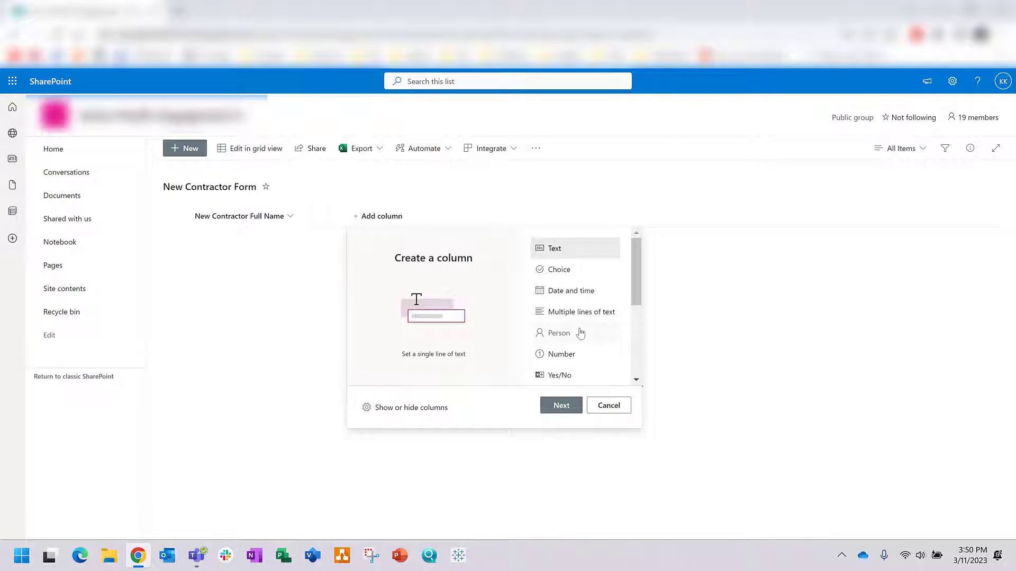
pyautogui.click(572, 406)
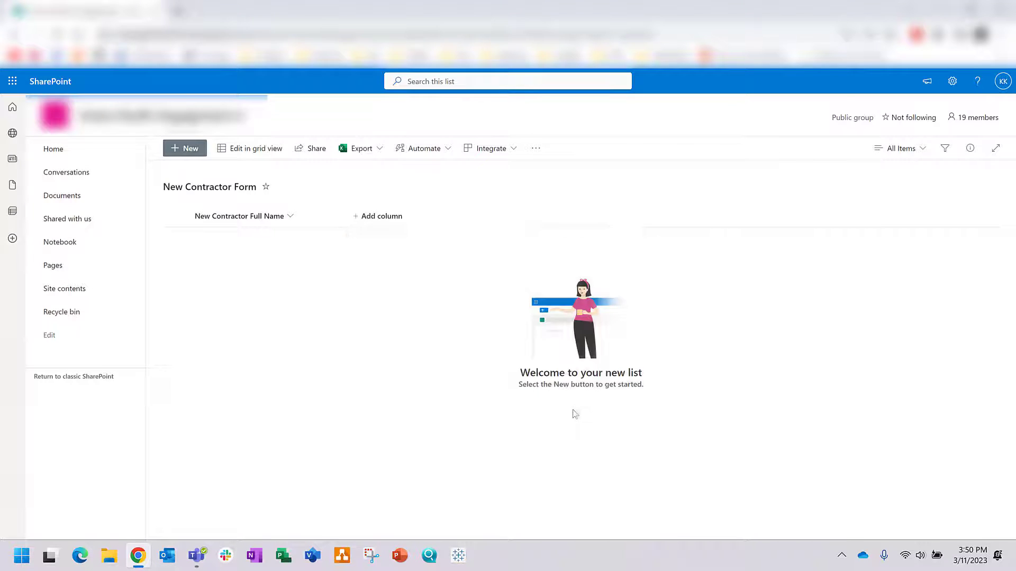
pyautogui.write('New Contractor Email')
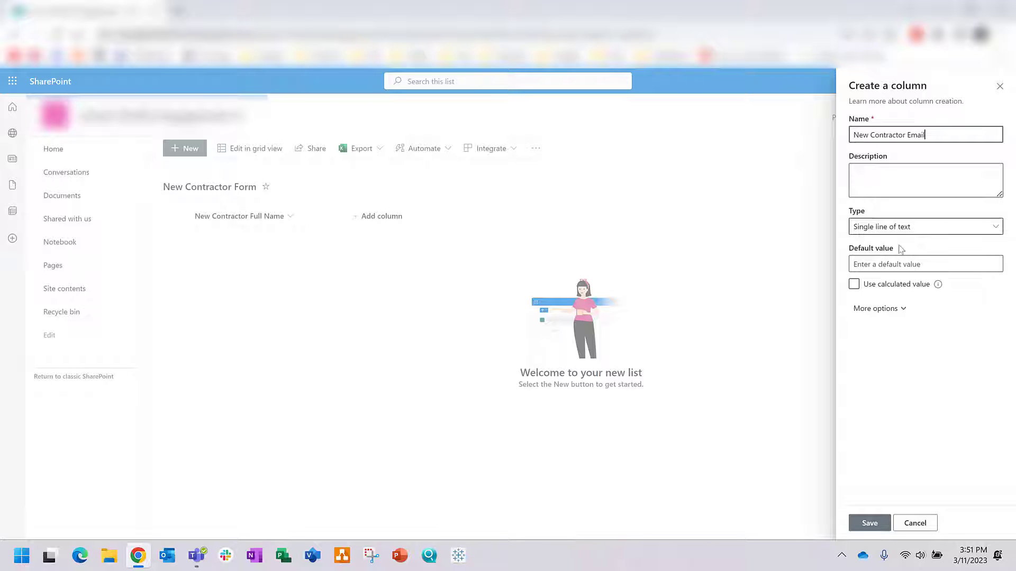
pyautogui.click(874, 525)
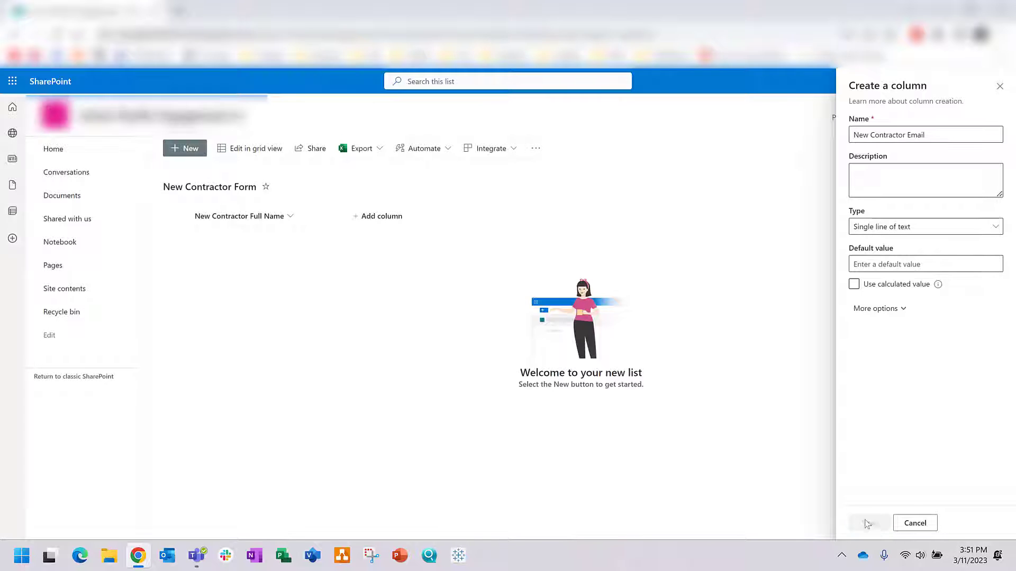
pyautogui.click(467, 220)
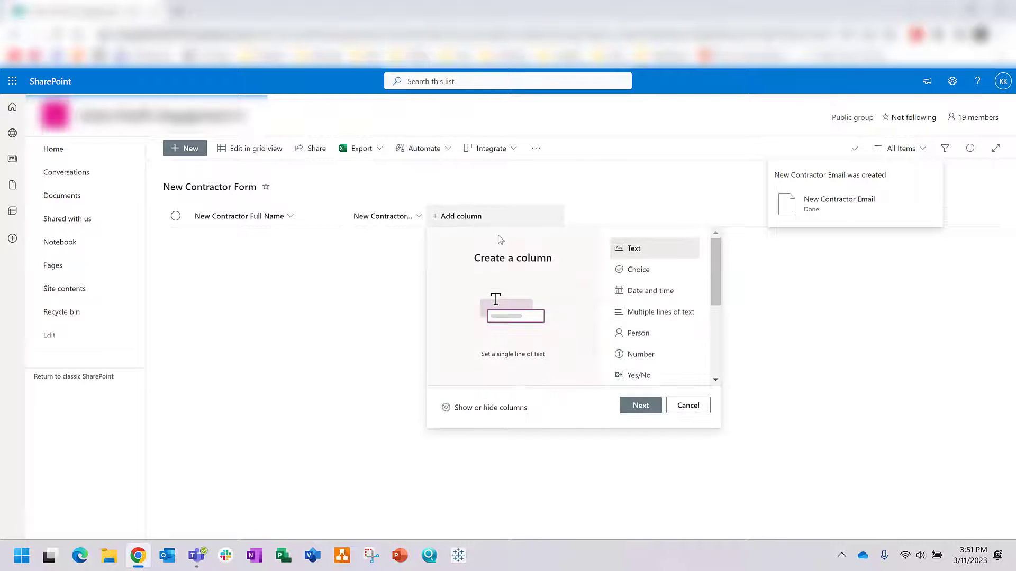
pyautogui.click(650, 406)
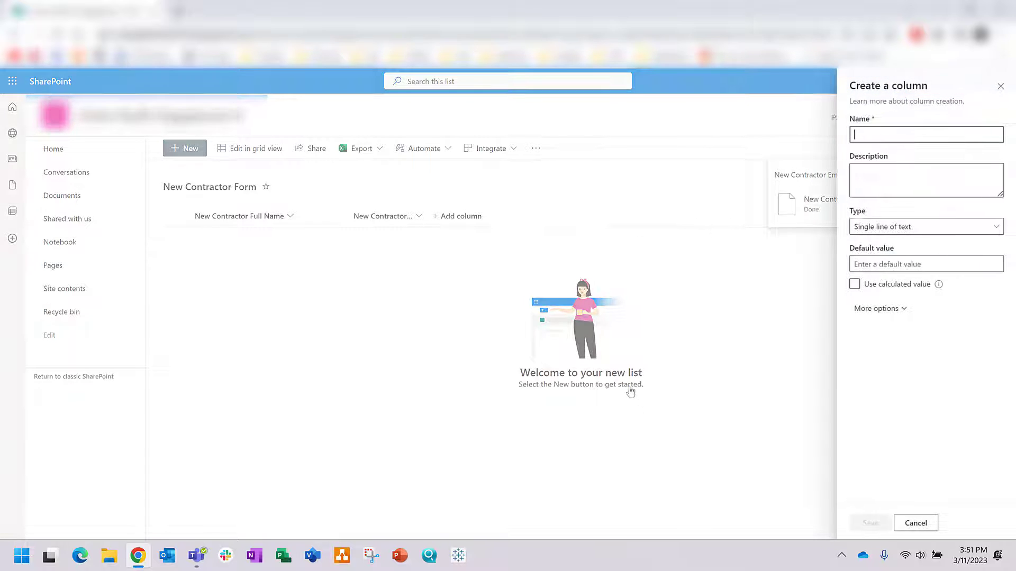
pyautogui.write('UP Manager')
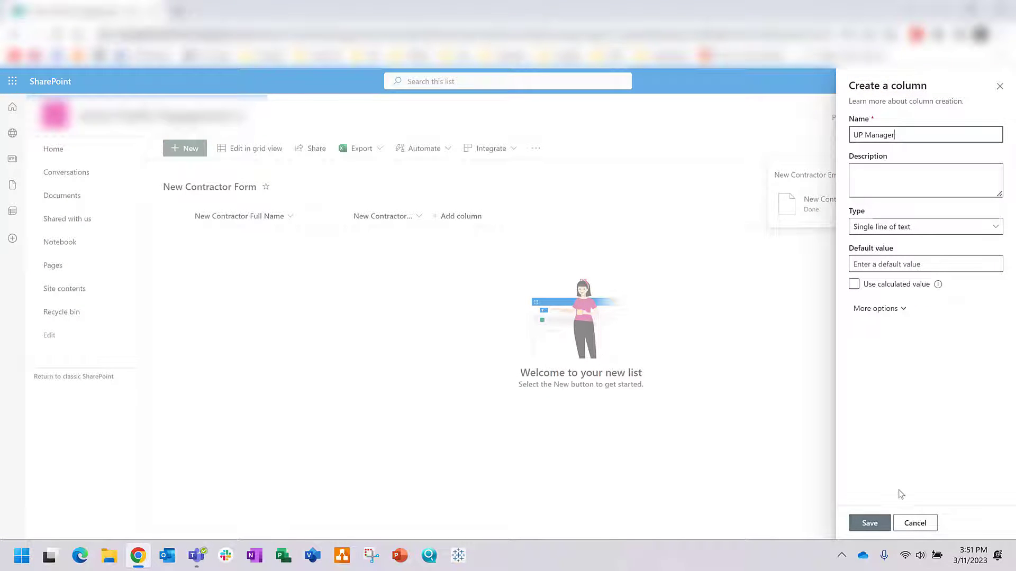
pyautogui.click(874, 524)
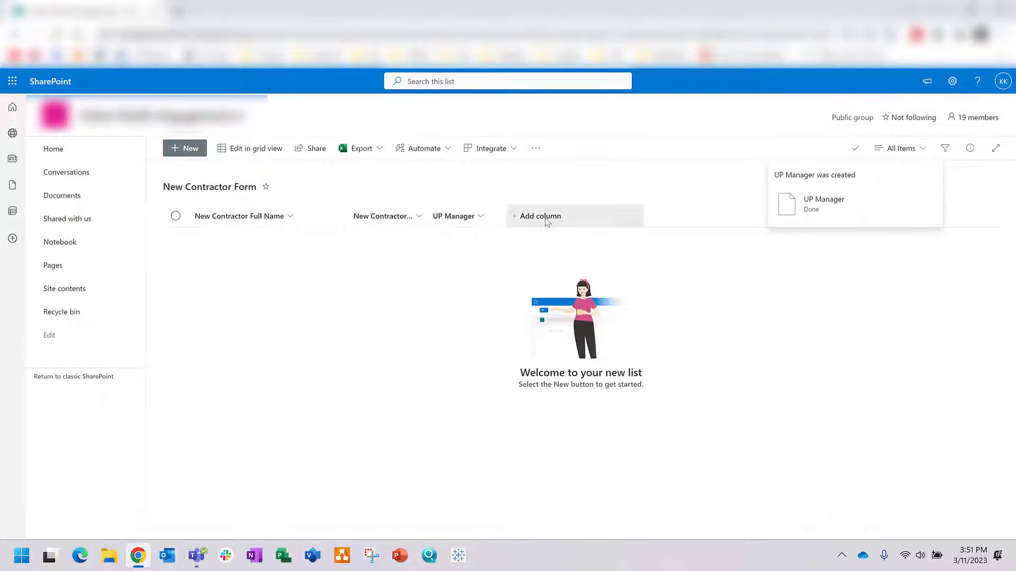
pyautogui.click(546, 219)
pyautogui.click(562, 405)
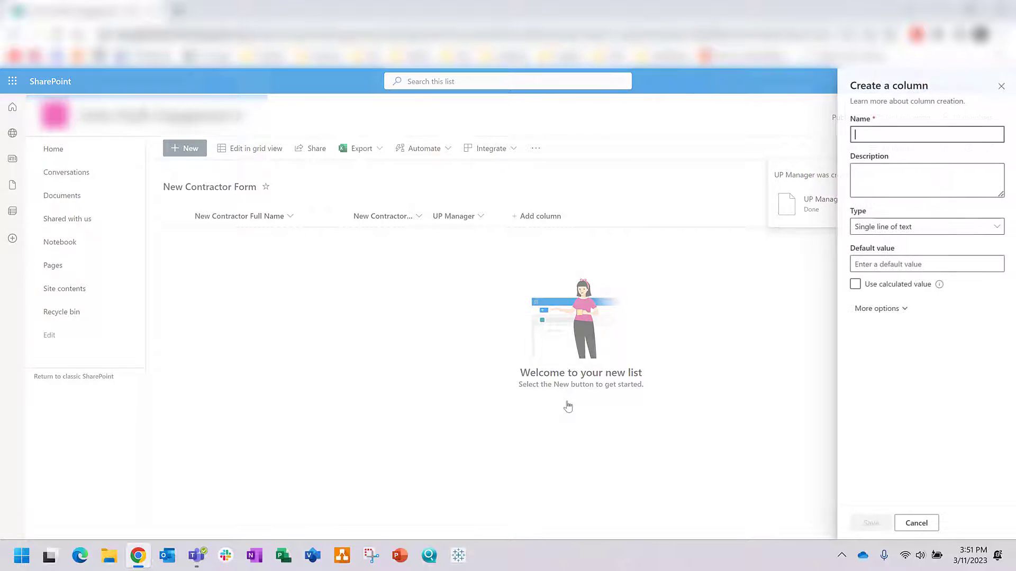
pyautogui.write('UP Manager Email')
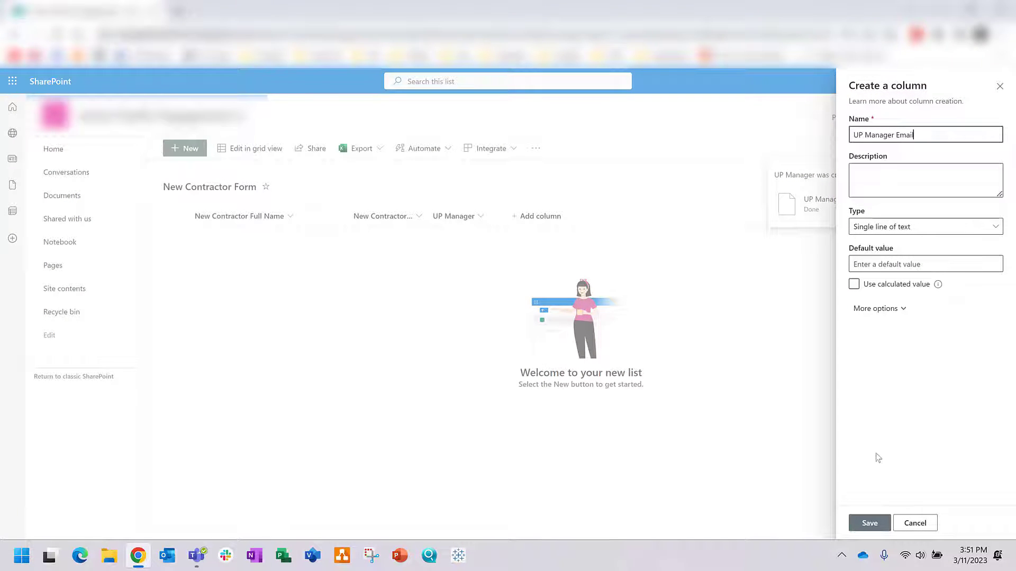
pyautogui.click(884, 523)
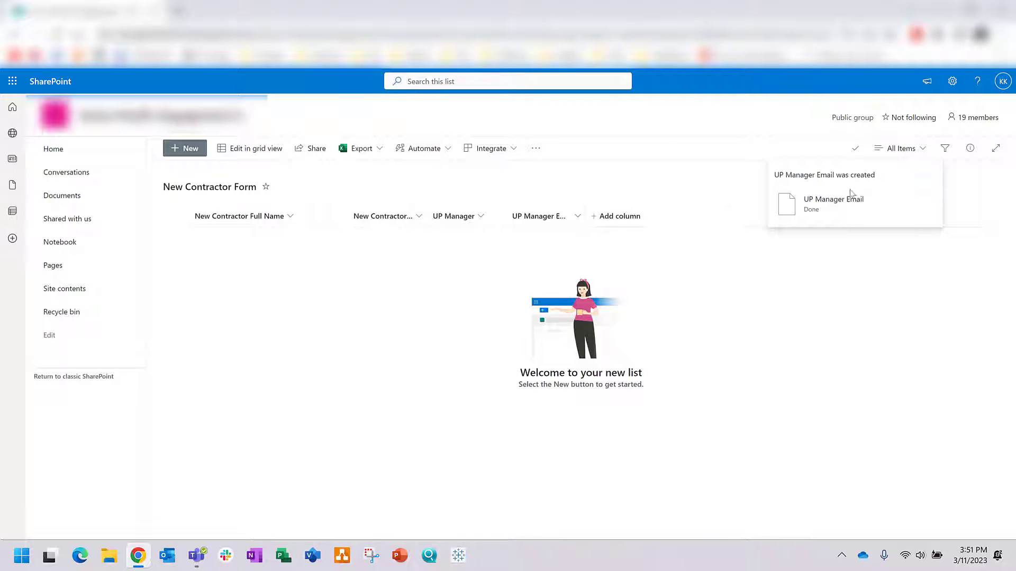
pyautogui.click(75, 272)
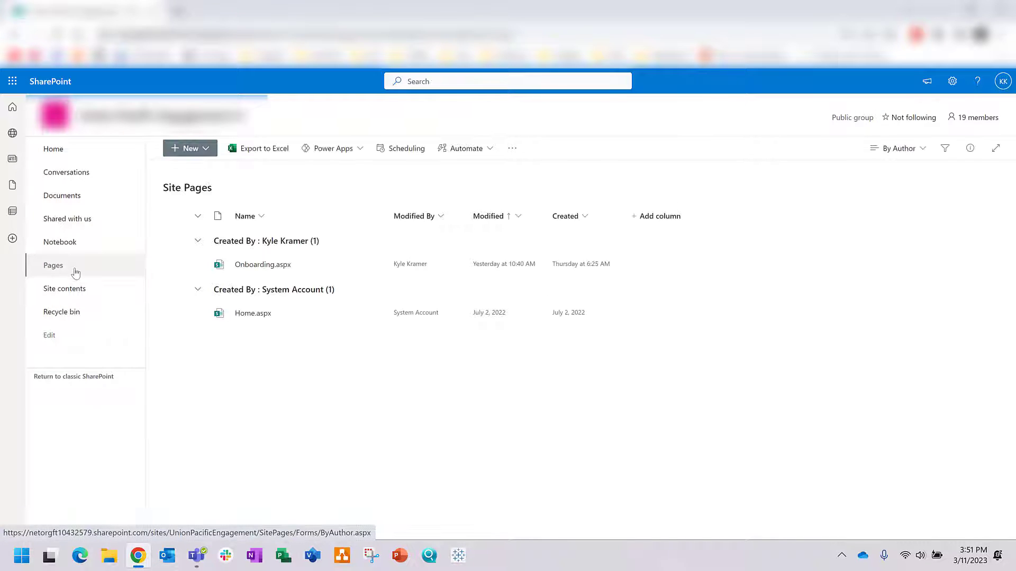
pyautogui.moveTo(247, 272)
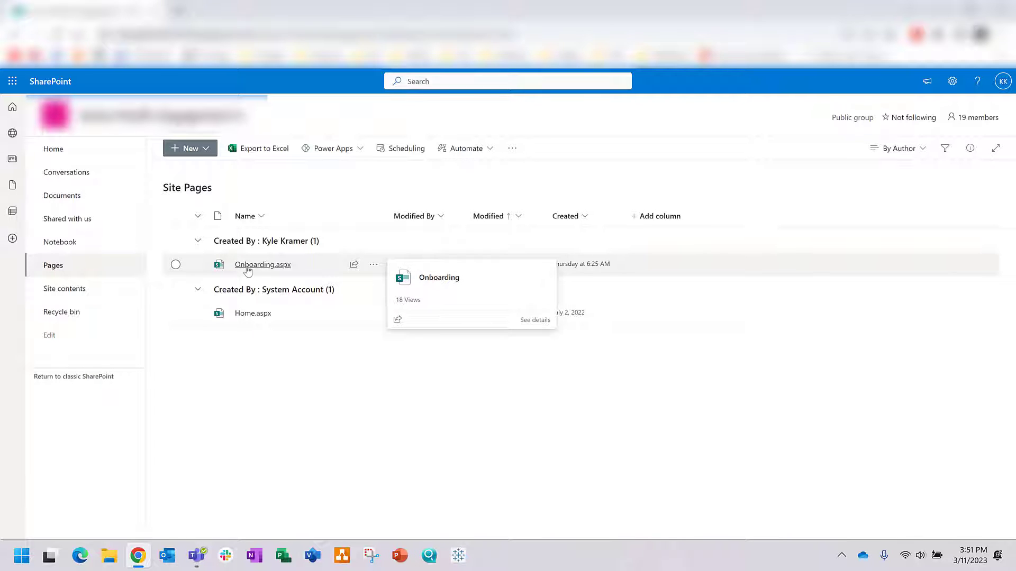
pyautogui.click(248, 271)
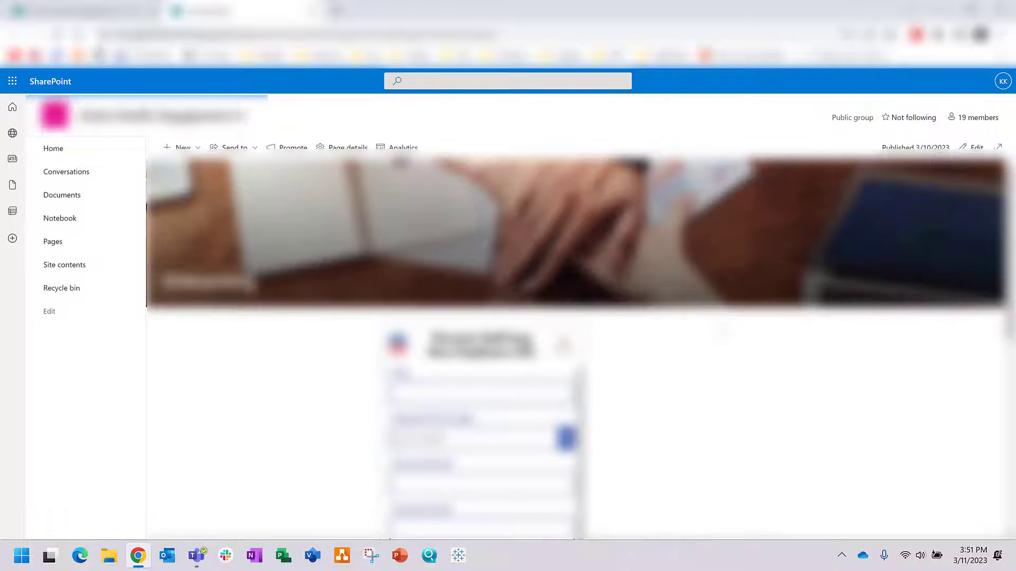
pyautogui.scroll(-3, 722, 331)
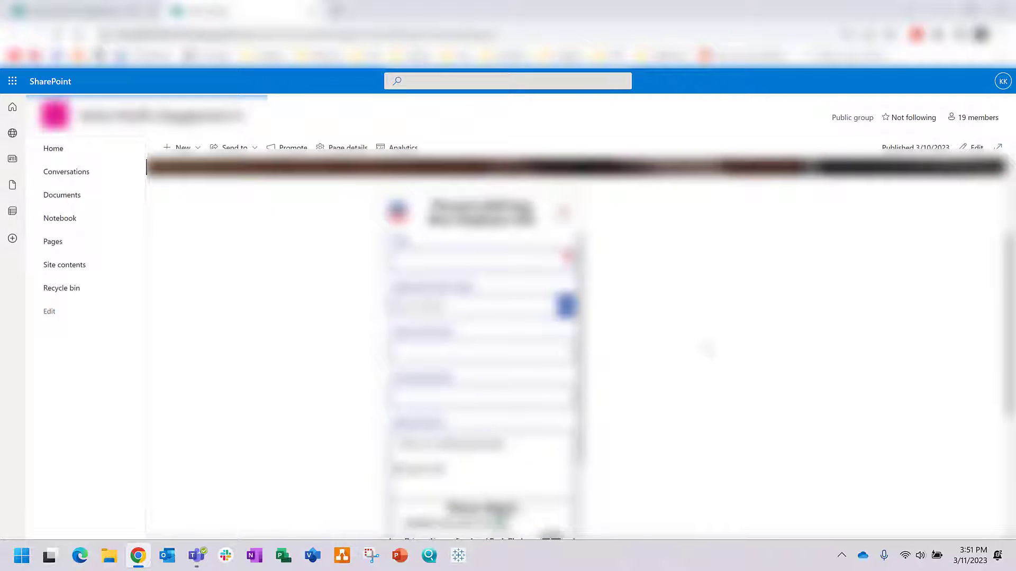
pyautogui.scroll(-2, 668, 305)
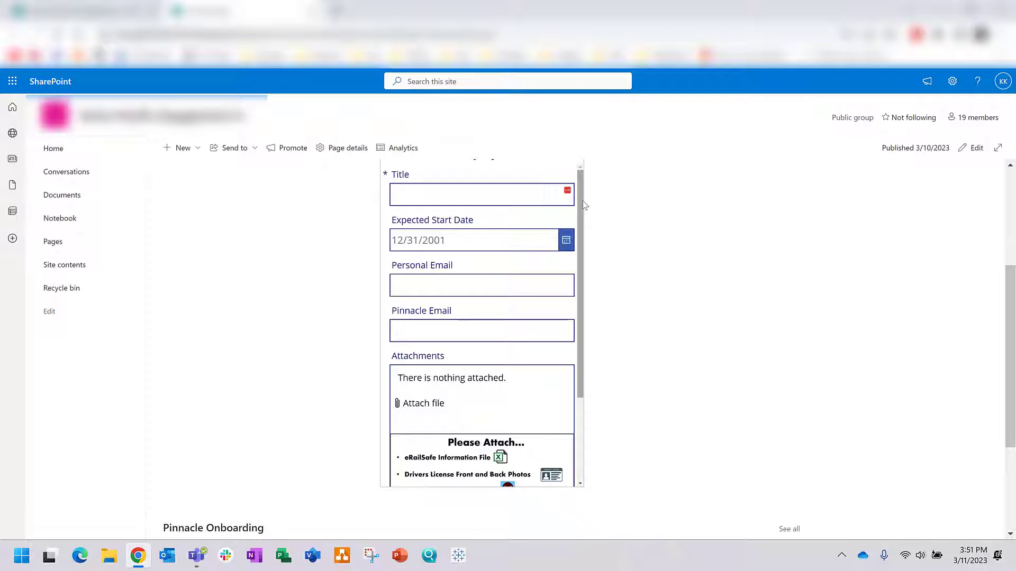
pyautogui.moveTo(582, 202); pyautogui.dragTo(579, 301)
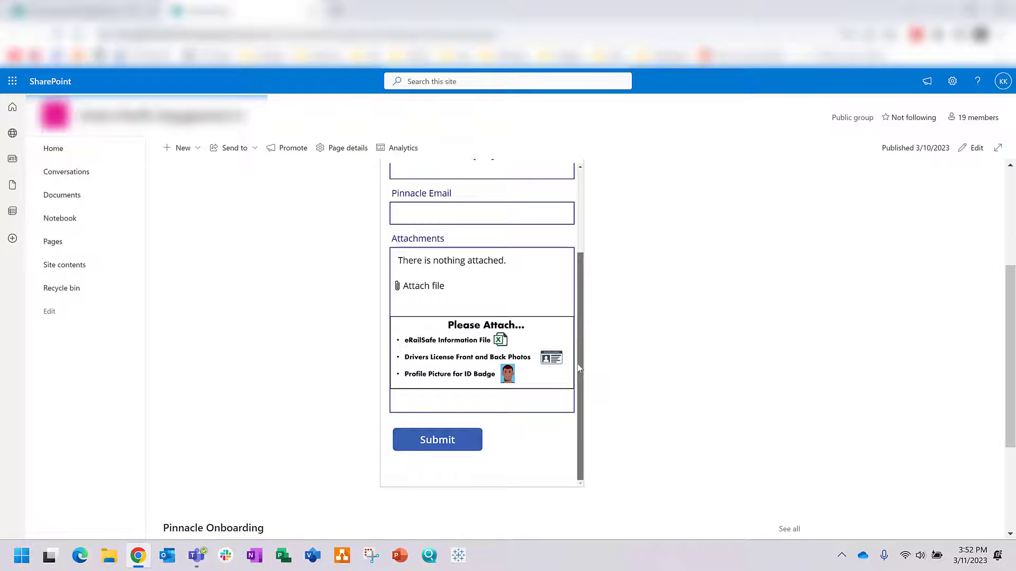
pyautogui.scroll(2, 553, 256)
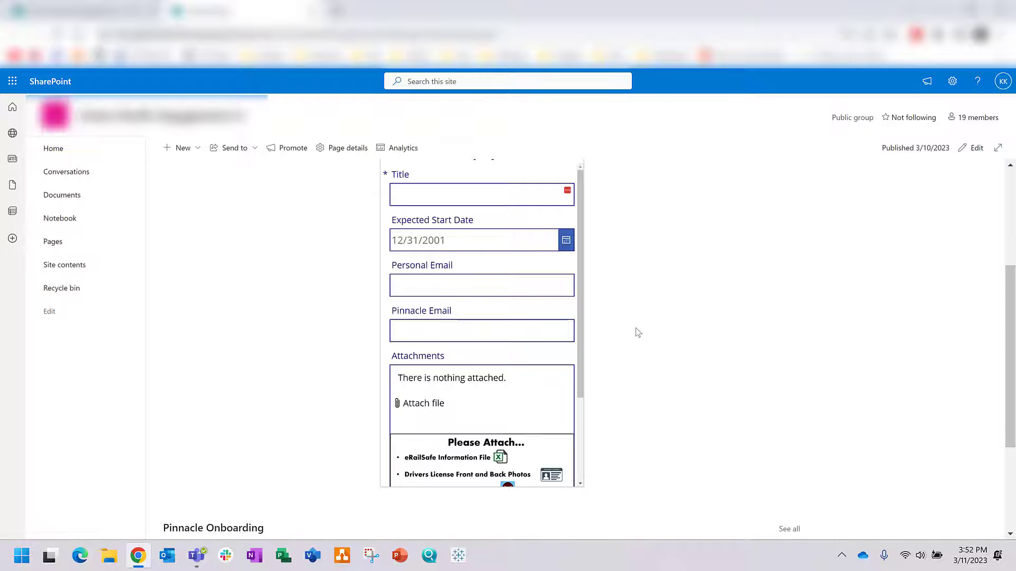
# Step: Edit the Onboarding page and split its section into two columns
pyautogui.click(963, 150)
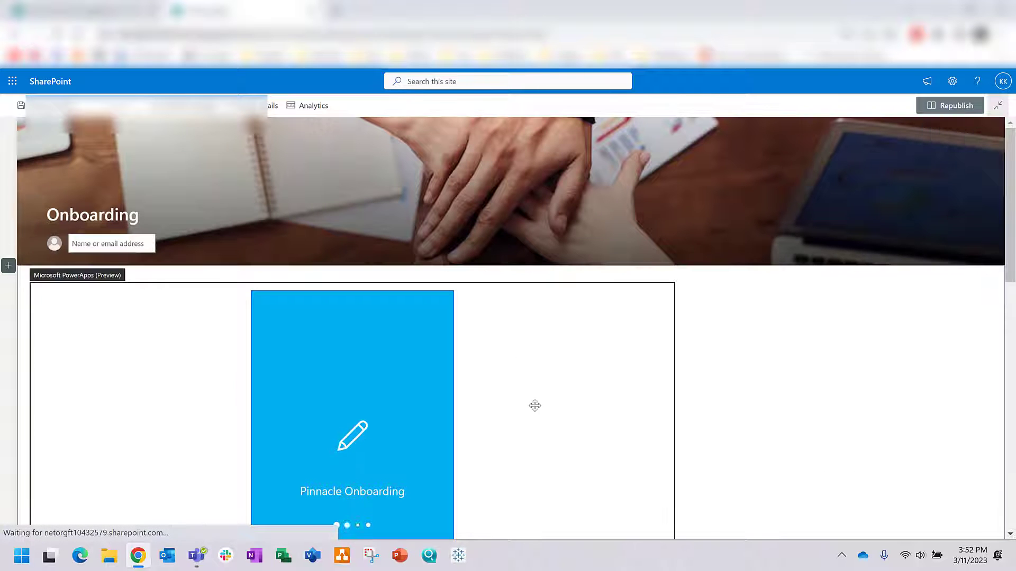
pyautogui.scroll(-6, 529, 376)
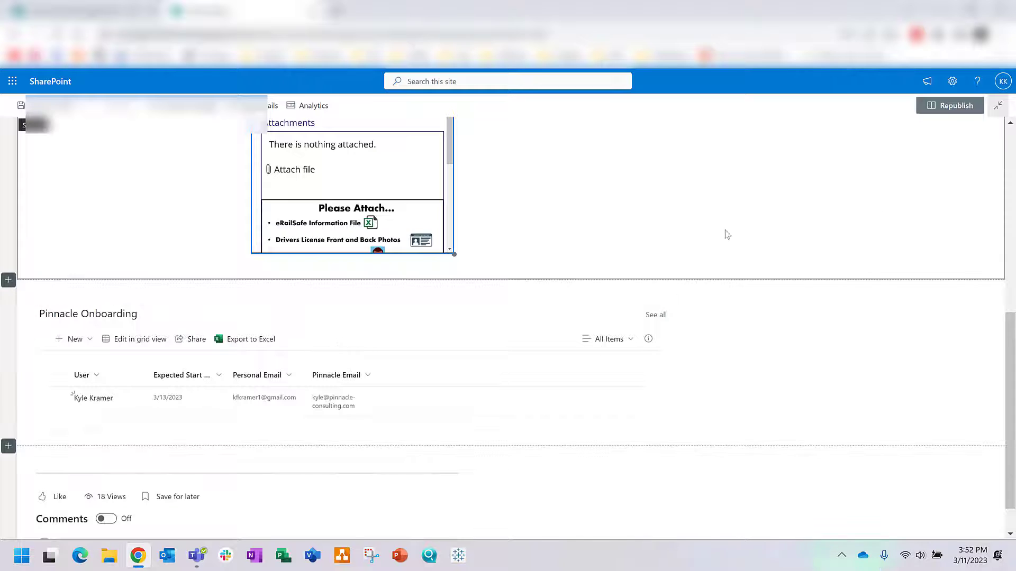
pyautogui.scroll(6, 688, 233)
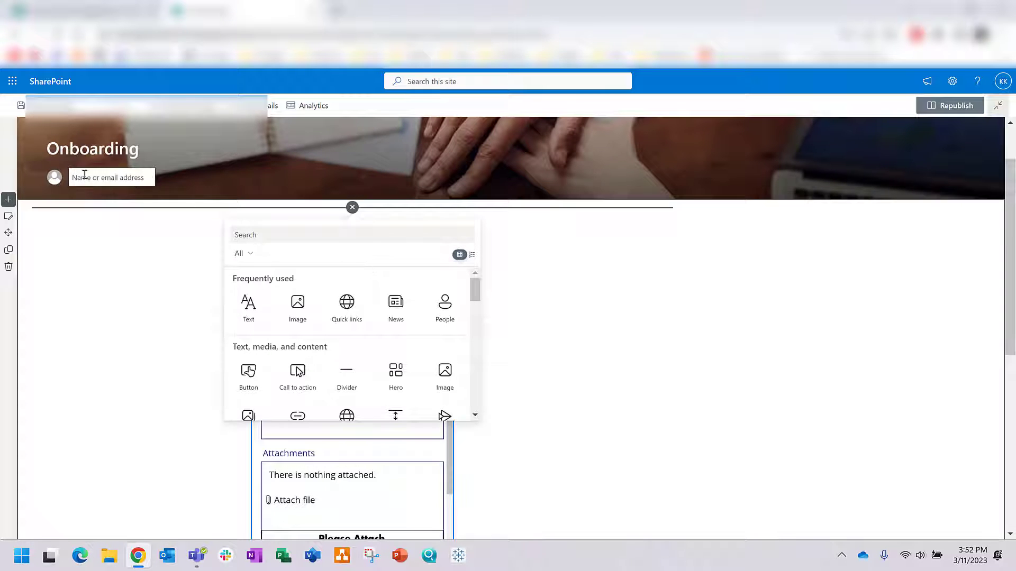
pyautogui.click(12, 218)
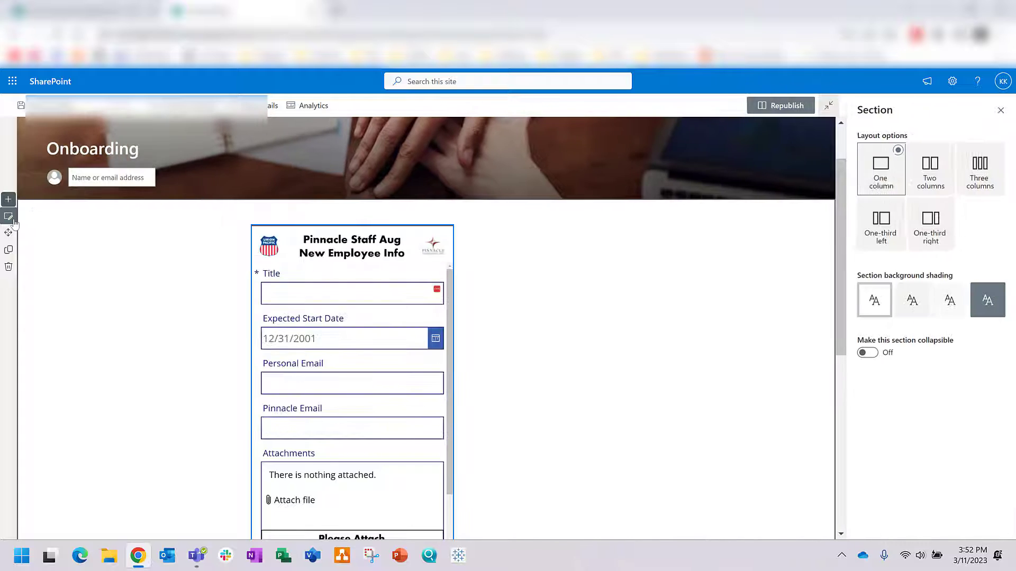
pyautogui.click(932, 186)
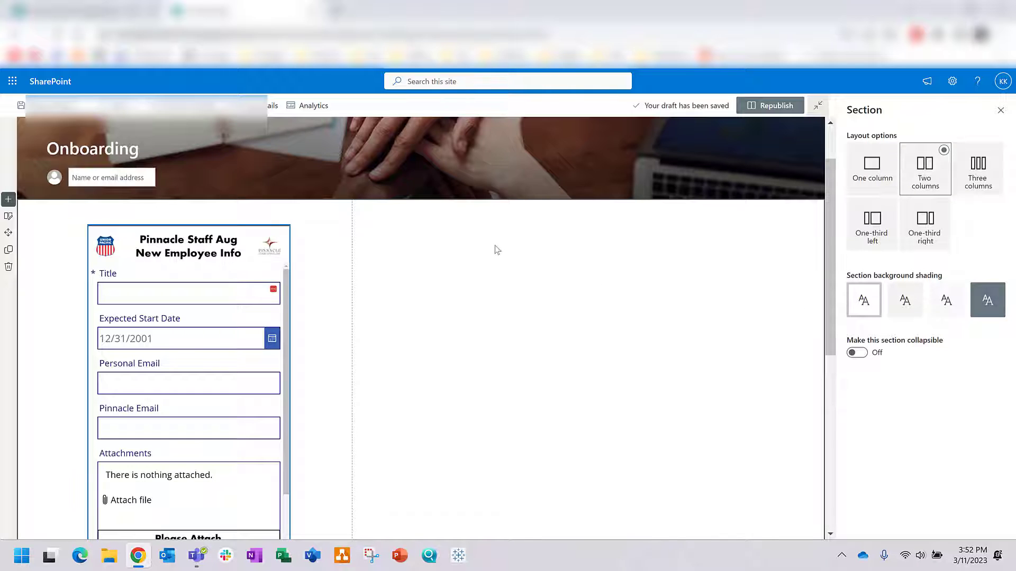
pyautogui.click(1000, 110)
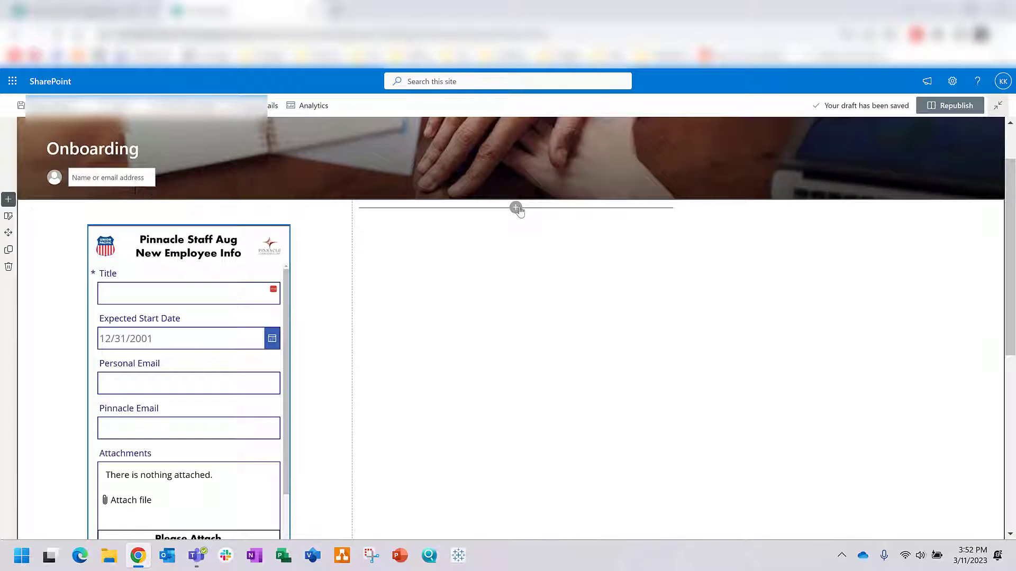
# Step: Add a Microsoft PowerApps web part with border to column two and republish the page
pyautogui.click(517, 208)
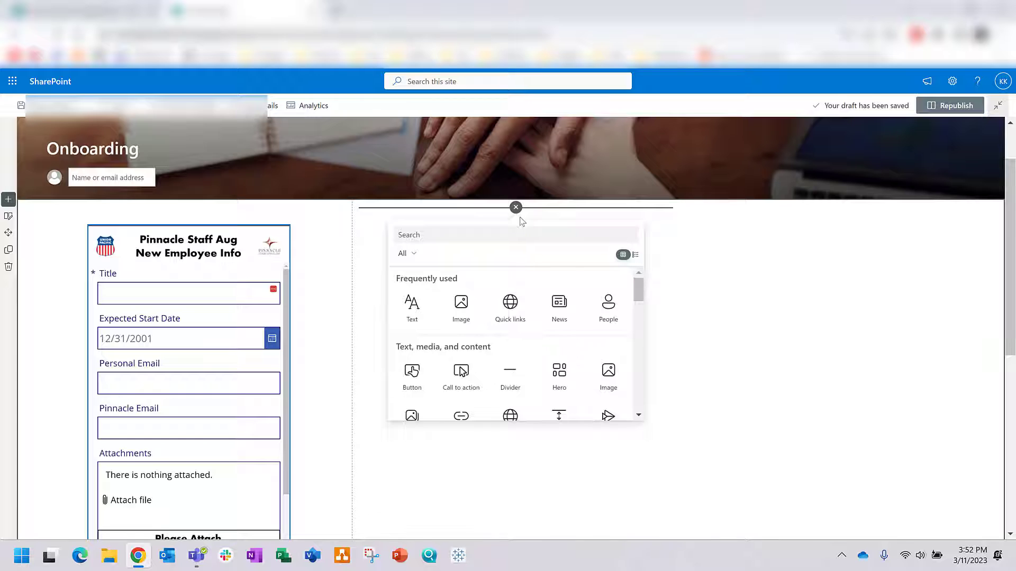
pyautogui.write('power')
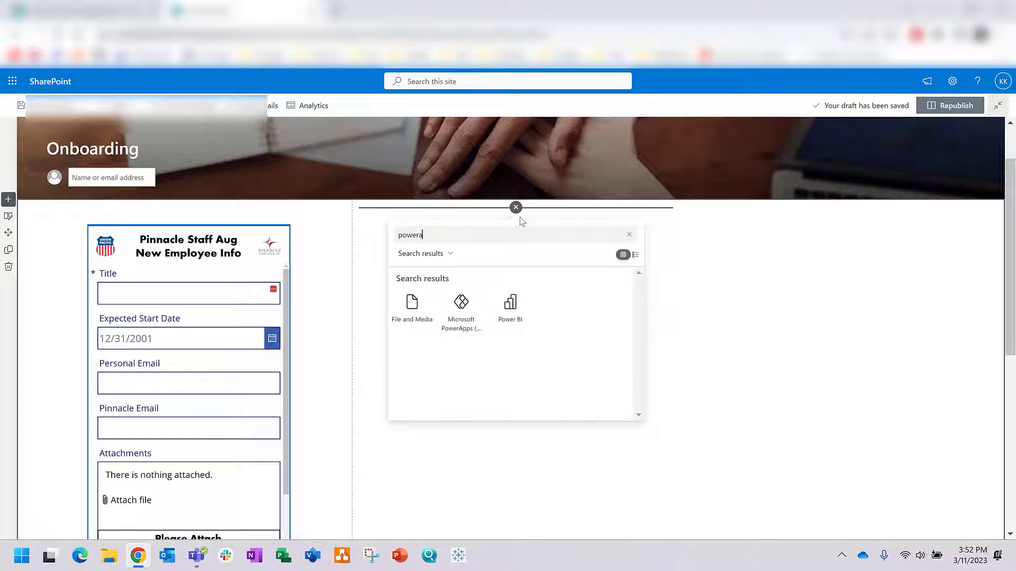
pyautogui.write('a')
pyautogui.click(411, 312)
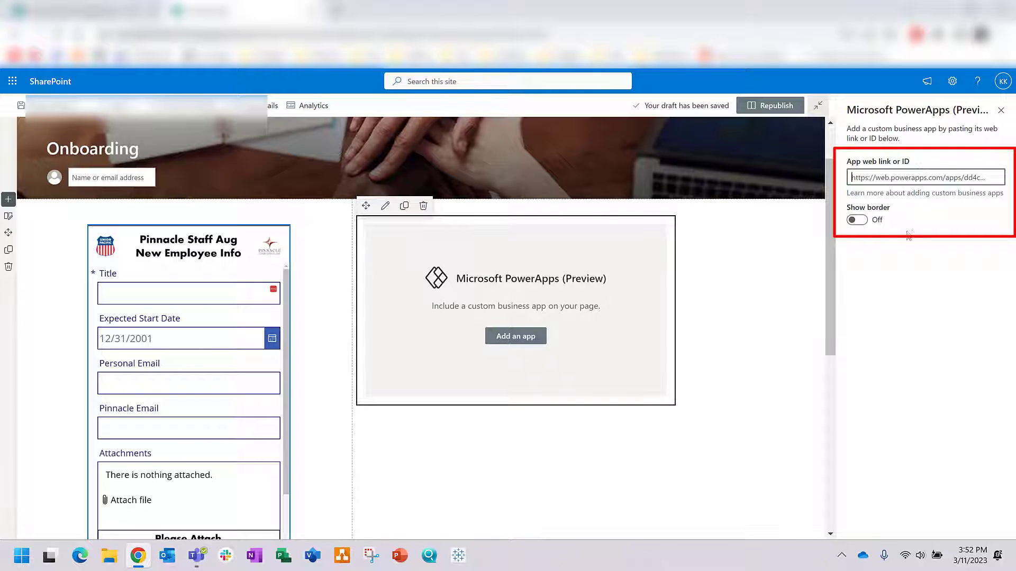
pyautogui.click(854, 219)
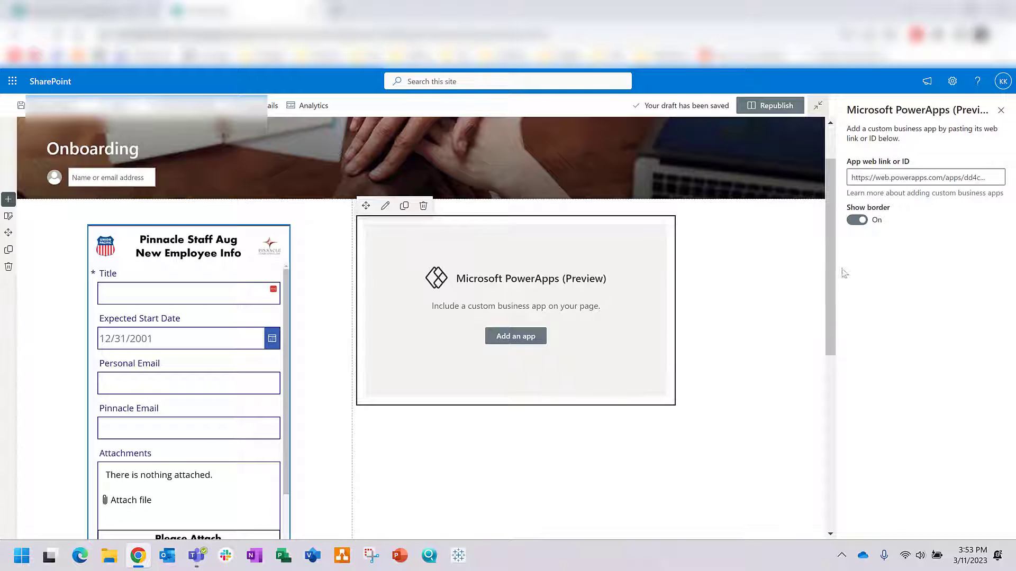
pyautogui.click(773, 111)
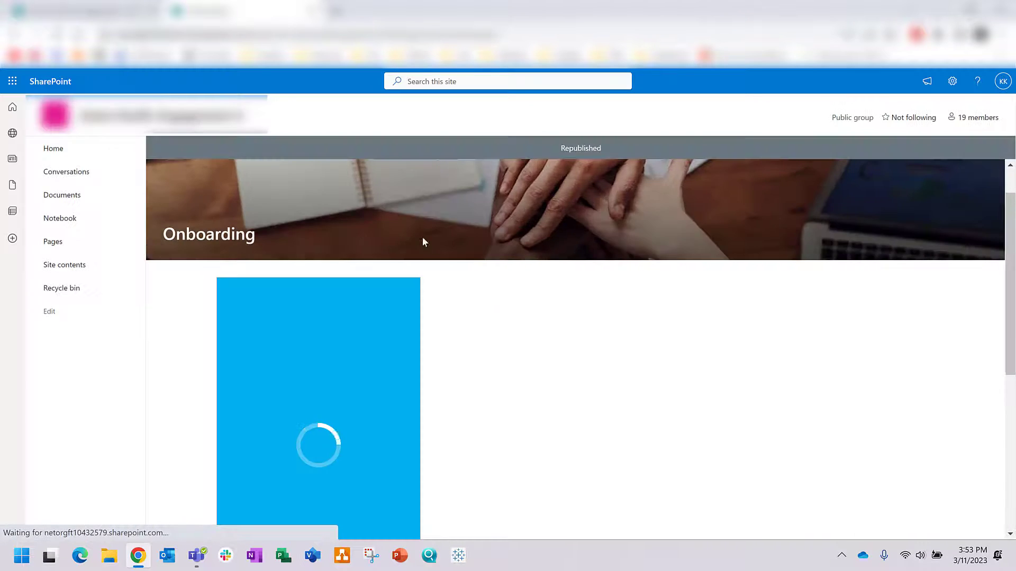
# Step: Open Power Apps from the Microsoft 365 app launcher and start an app from SharePoint
pyautogui.click(52, 240)
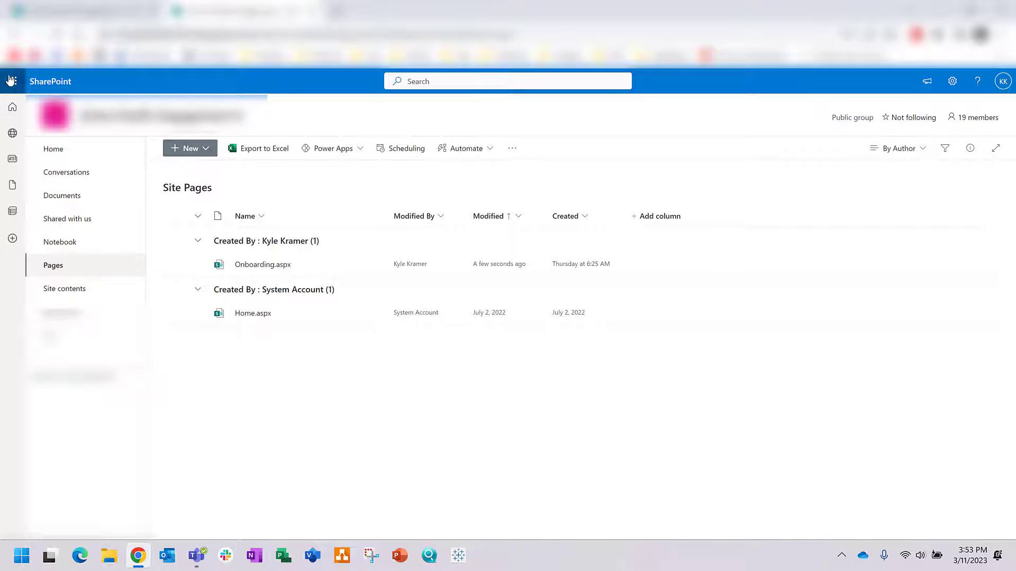
pyautogui.click(10, 81)
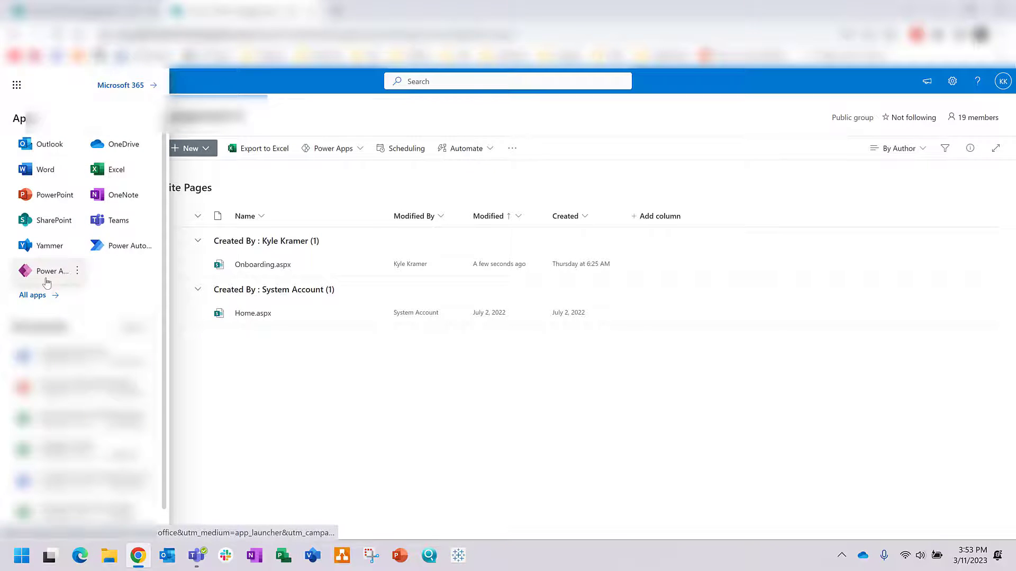
pyautogui.click(46, 276)
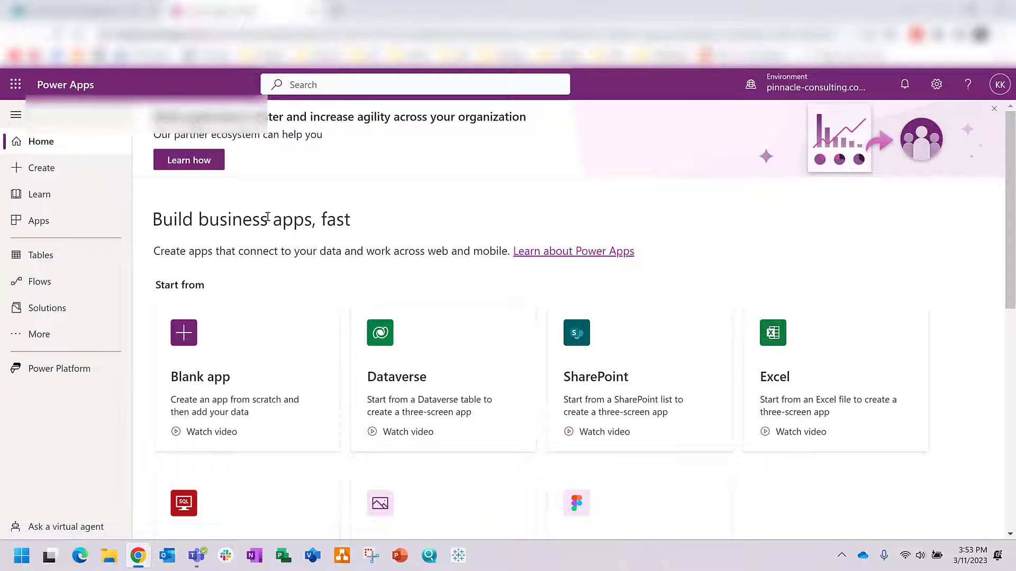
pyautogui.scroll(-3, 526, 386)
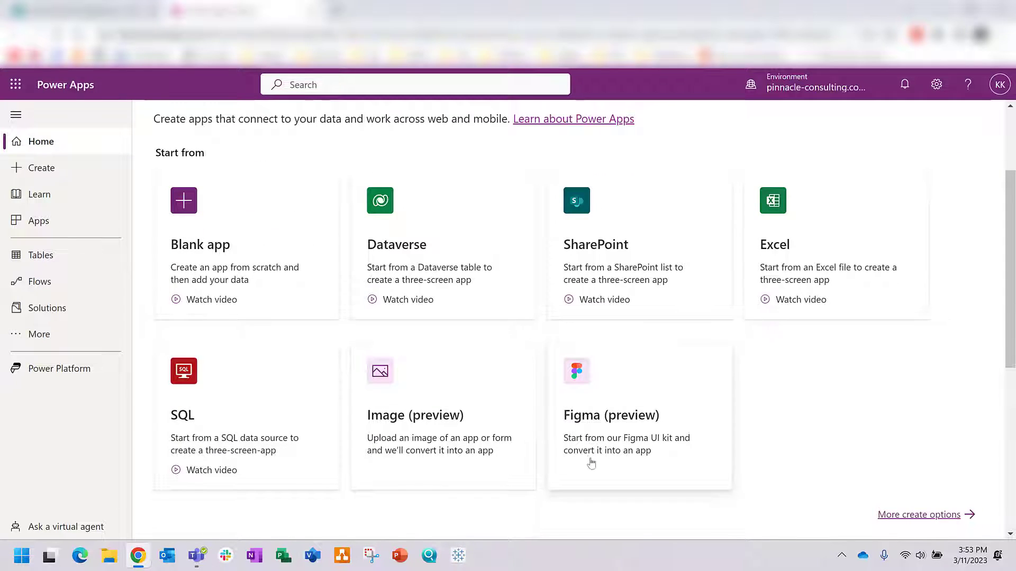
pyautogui.scroll(3, 574, 454)
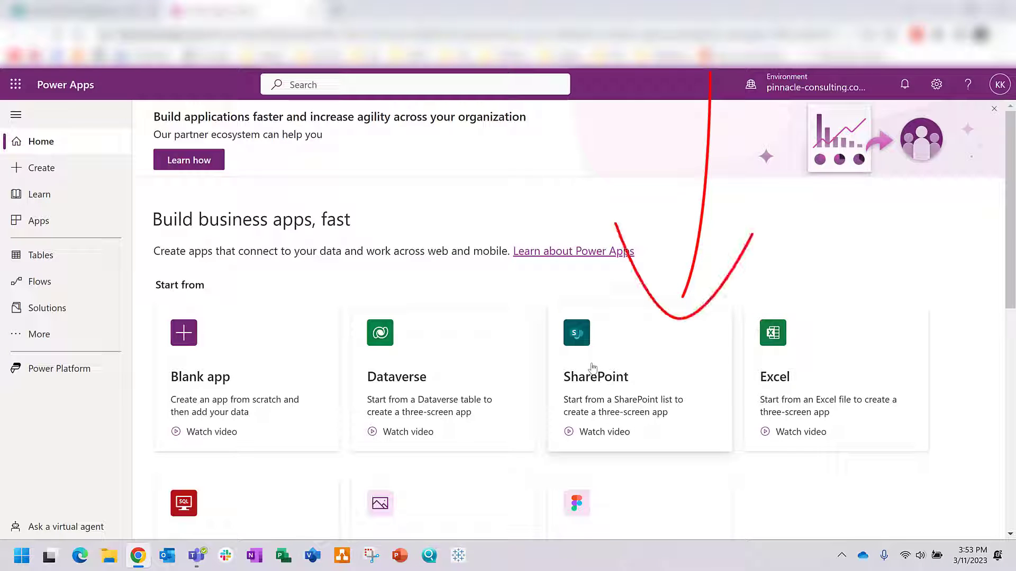
pyautogui.click(593, 387)
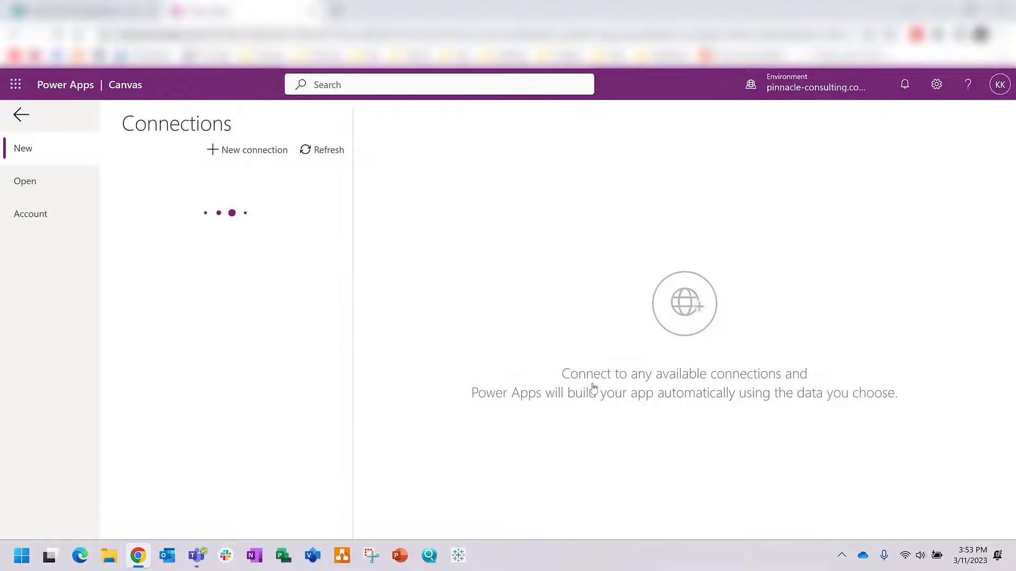
# Step: Generate an app from the New Contractor Form list on the recent SharePoint site
pyautogui.click(282, 197)
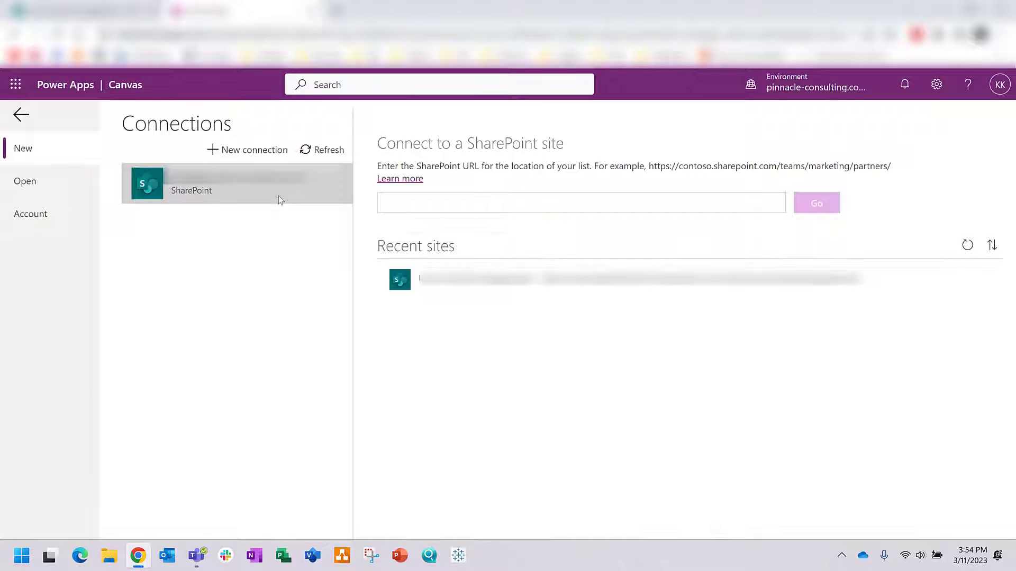
pyautogui.click(484, 288)
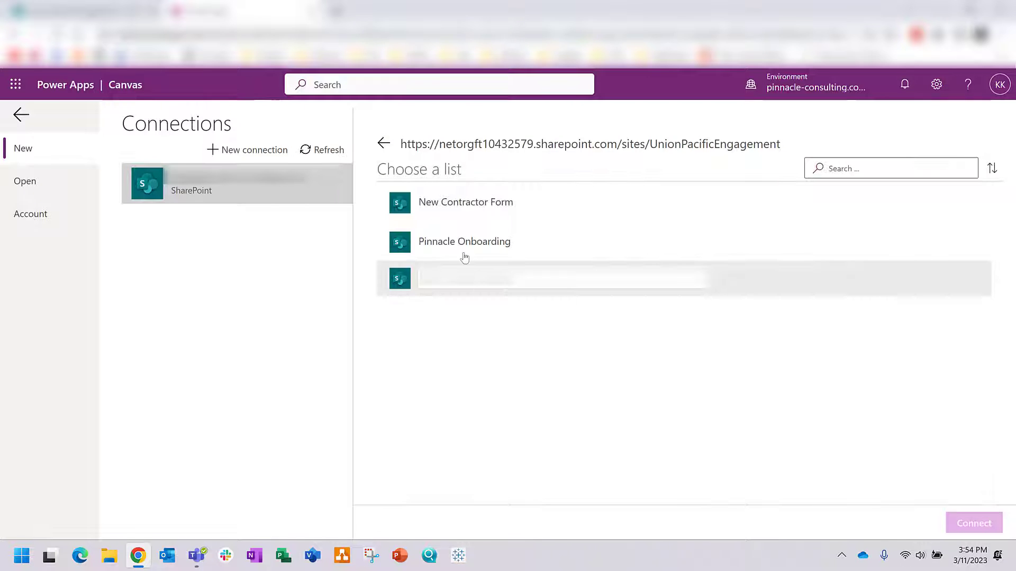
pyautogui.click(448, 206)
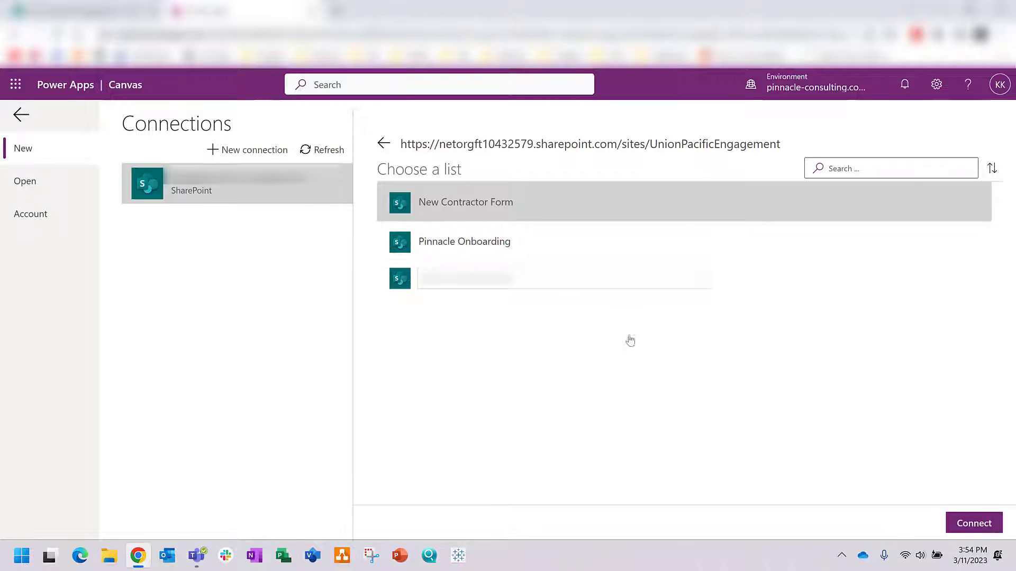
pyautogui.click(948, 524)
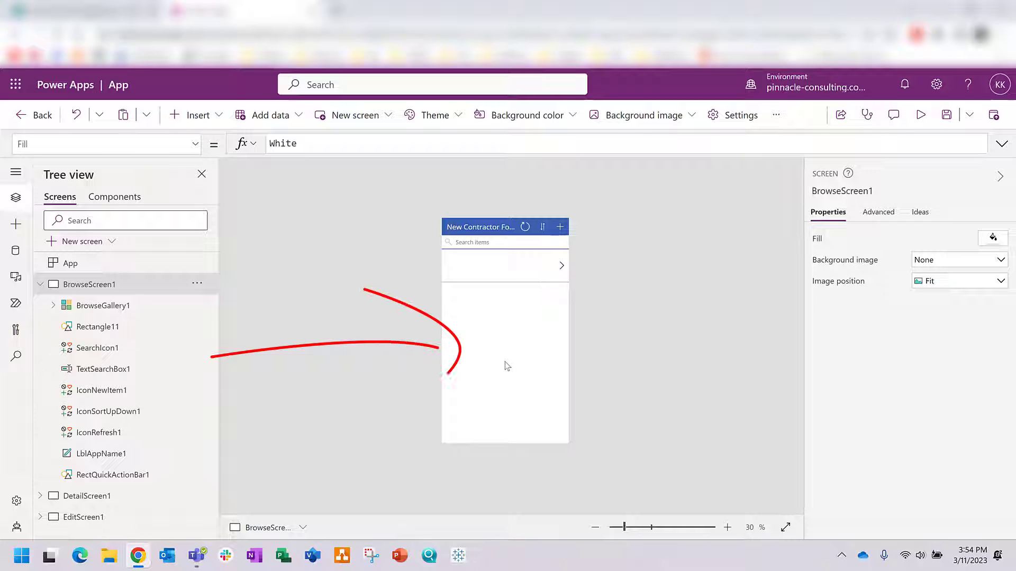
# Step: Inspect BrowseScreen1 and EditScreen1 in the Tree view, leaving both collapsed
pyautogui.click(40, 284)
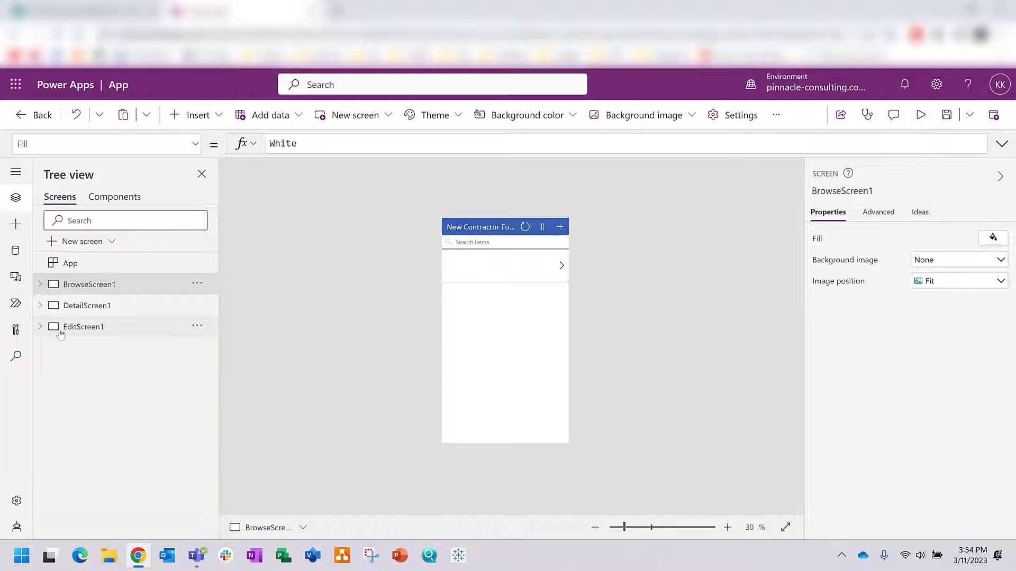
pyautogui.click(41, 326)
pyautogui.click(41, 327)
# Step: Create a blank Phone-format canvas app named 'UP New Contractor Form'
pyautogui.click(197, 284)
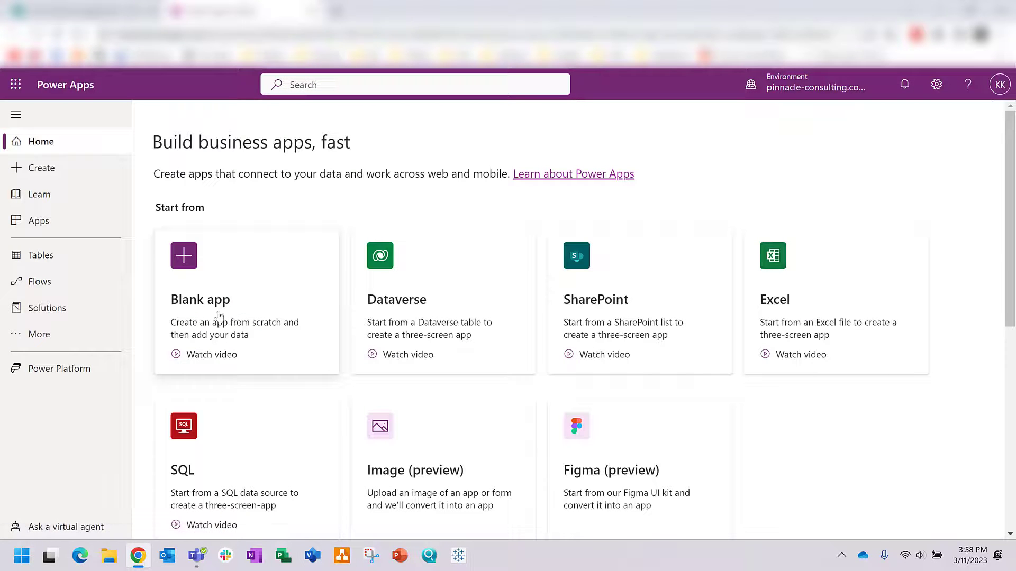
pyautogui.click(219, 315)
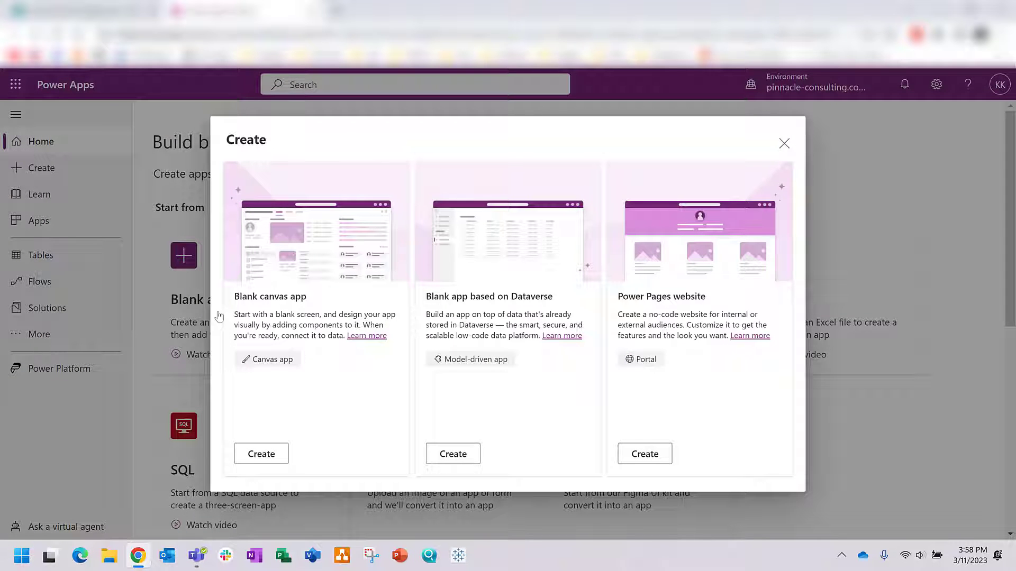
pyautogui.click(279, 465)
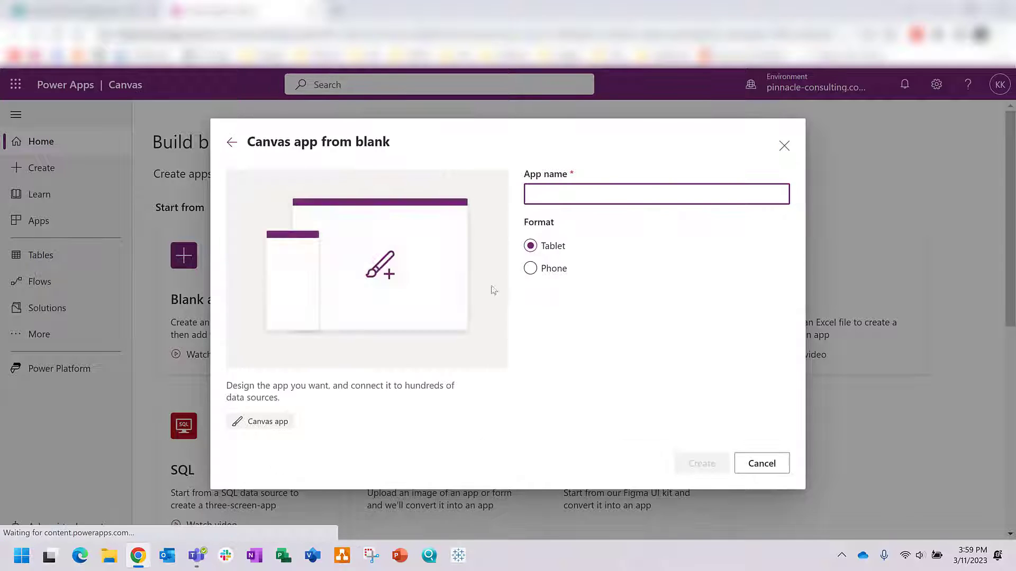
pyautogui.click(529, 268)
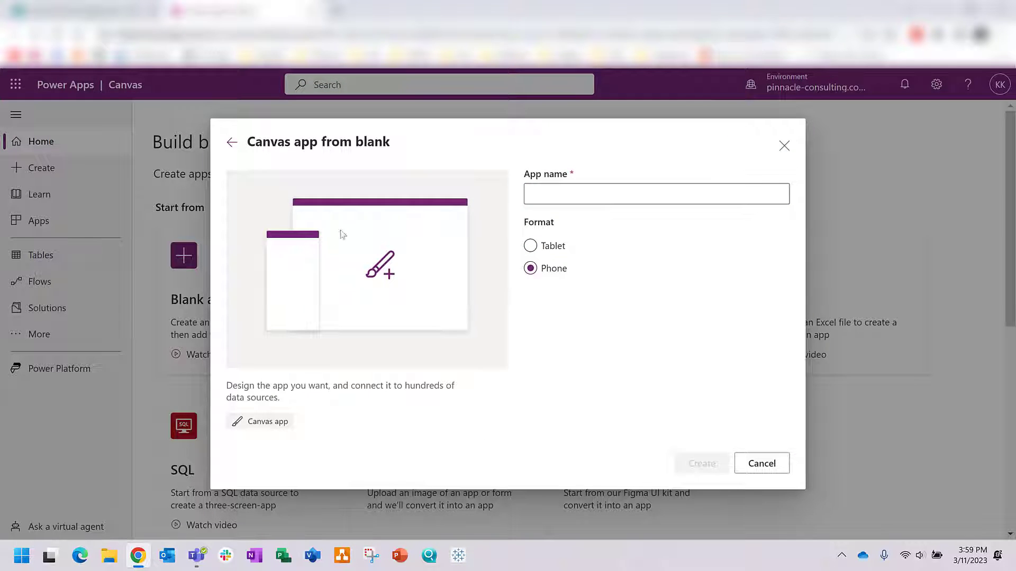
pyautogui.click(584, 190)
pyautogui.write('Ne')
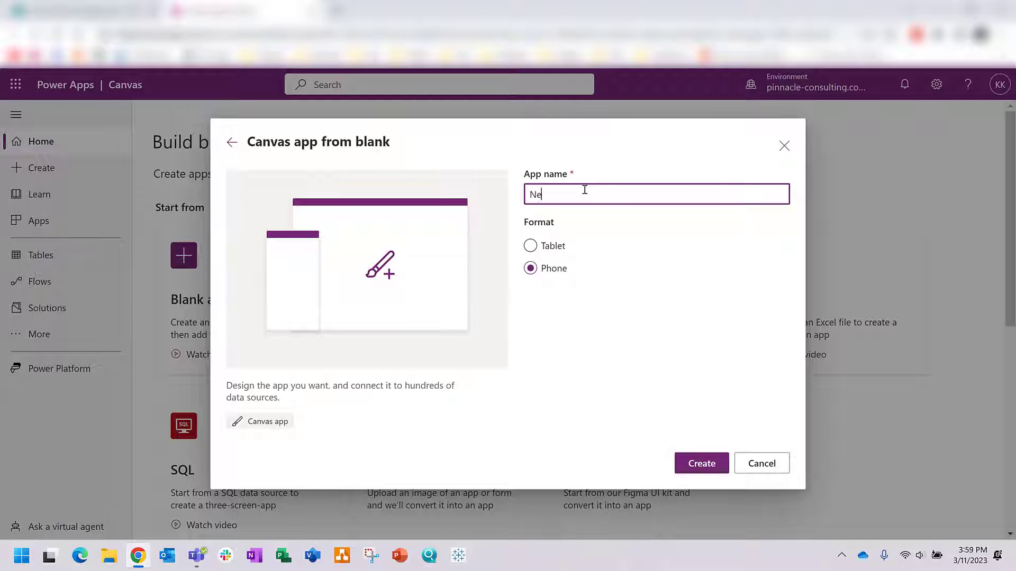
pyautogui.press('BackSpace')
pyautogui.write('UP New Contractor Form')
pyautogui.click(709, 472)
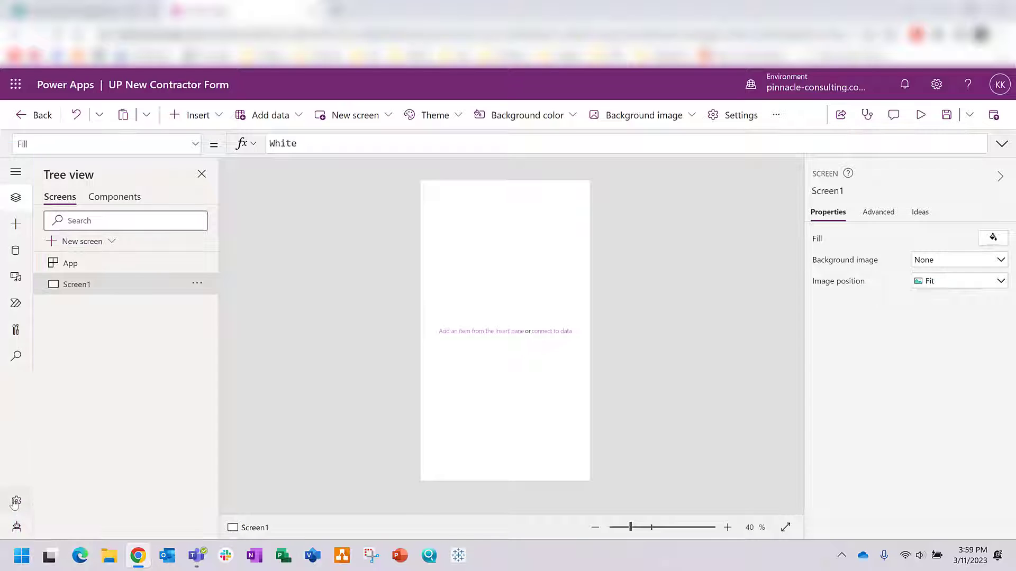
# Step: Add the New Contractor Form SharePoint list from the recent site as a data source
pyautogui.click(14, 253)
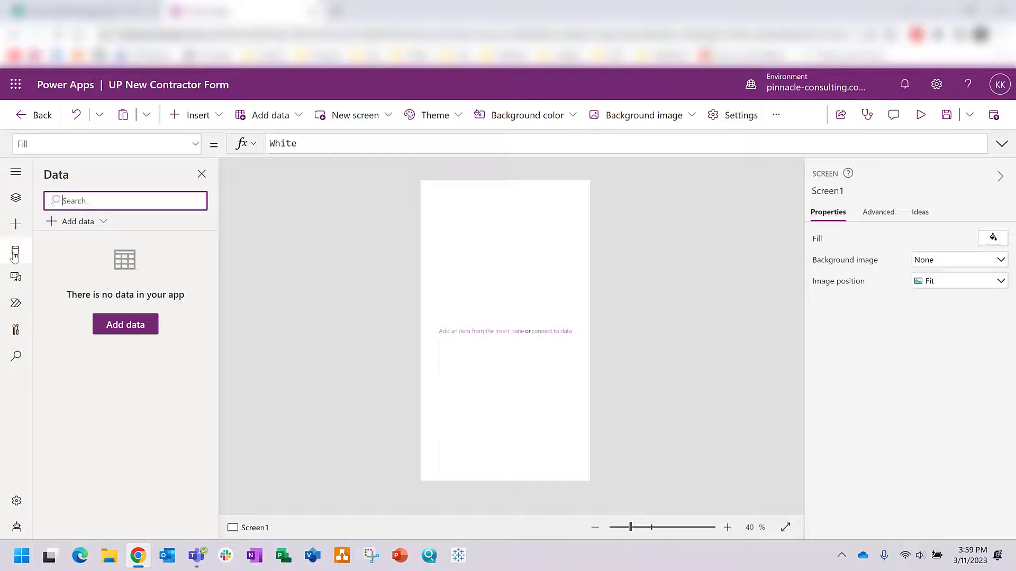
pyautogui.click(131, 324)
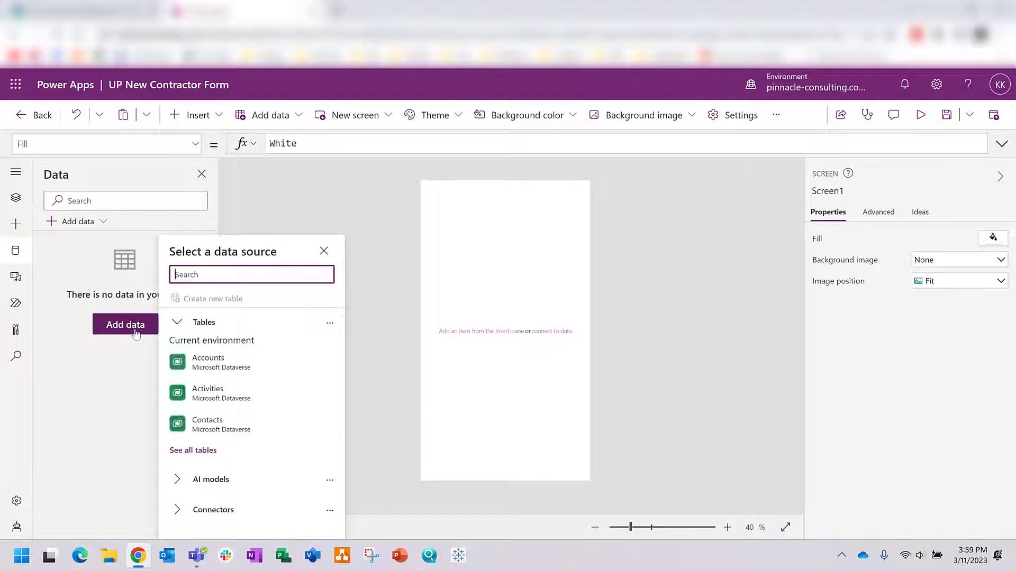
pyautogui.write('sharepoint')
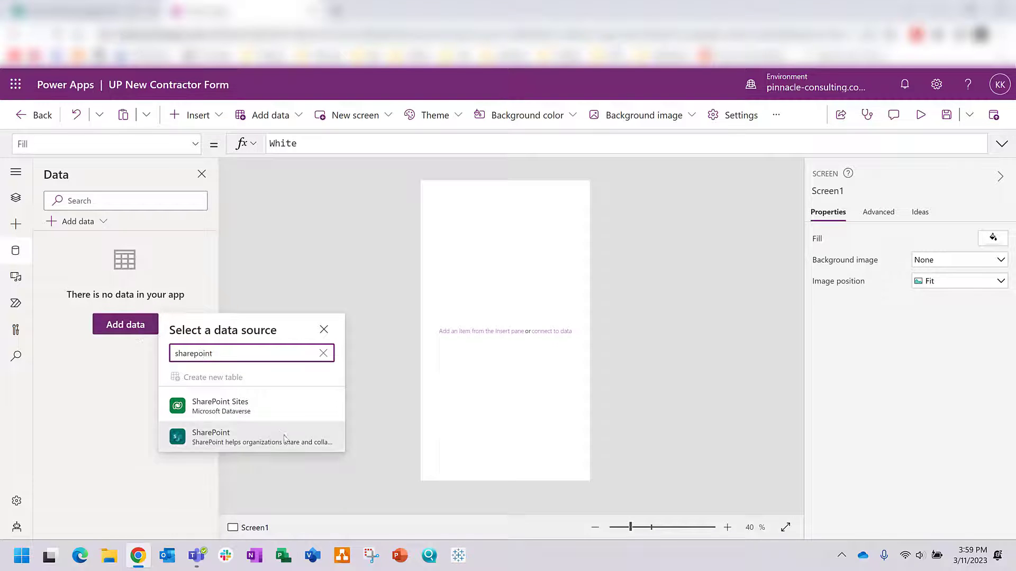
pyautogui.click(284, 438)
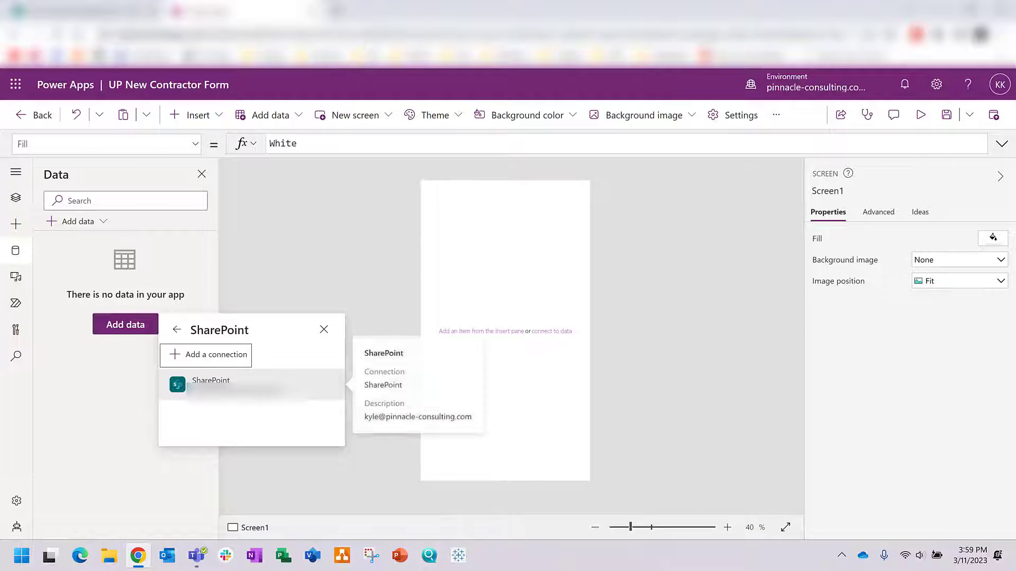
pyautogui.click(238, 385)
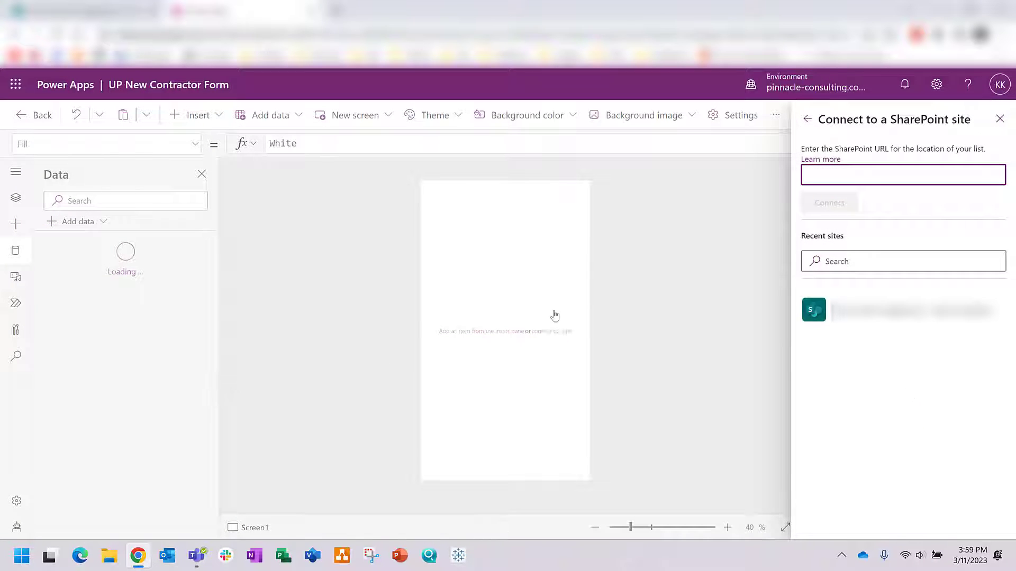
pyautogui.click(811, 313)
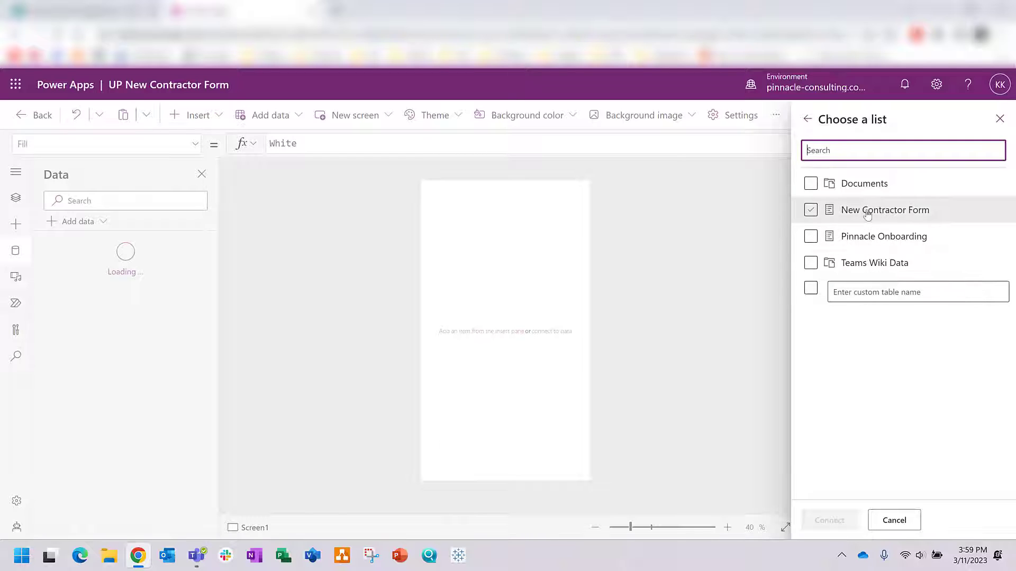
pyautogui.click(811, 210)
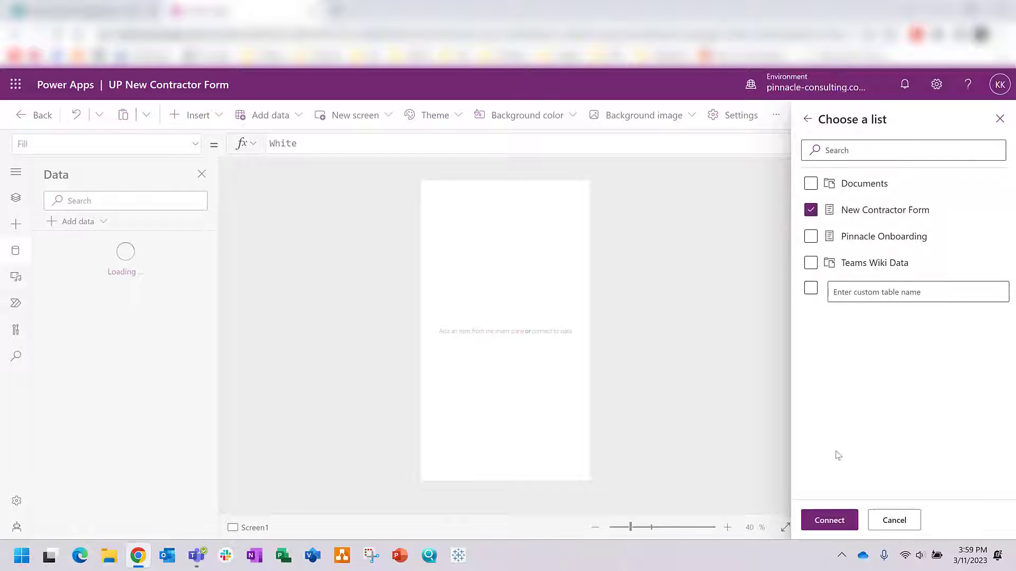
pyautogui.click(829, 520)
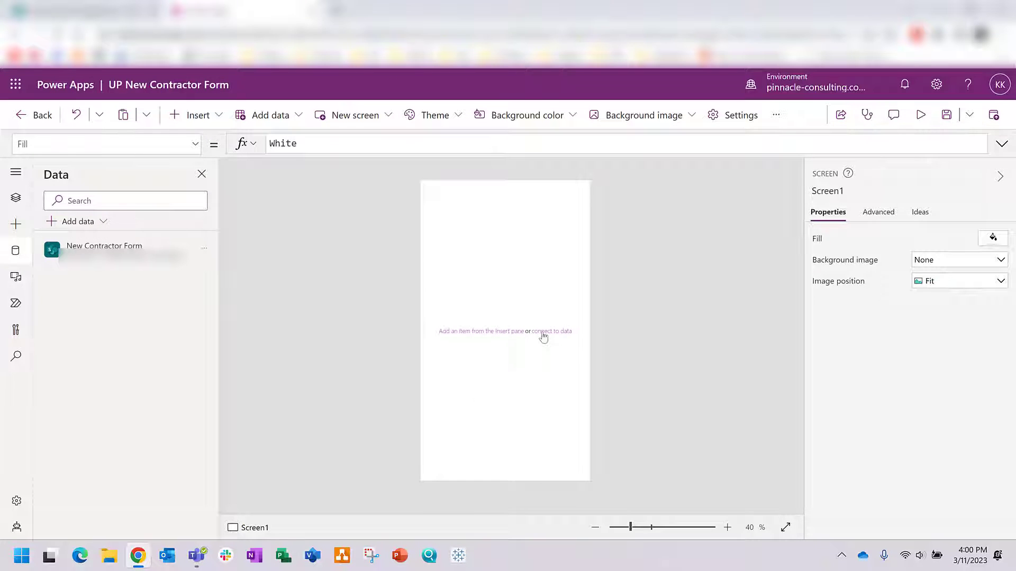
# Step: Insert an edit form bound to New Contractor Form and move it down the screen
pyautogui.moveTo(116, 253)
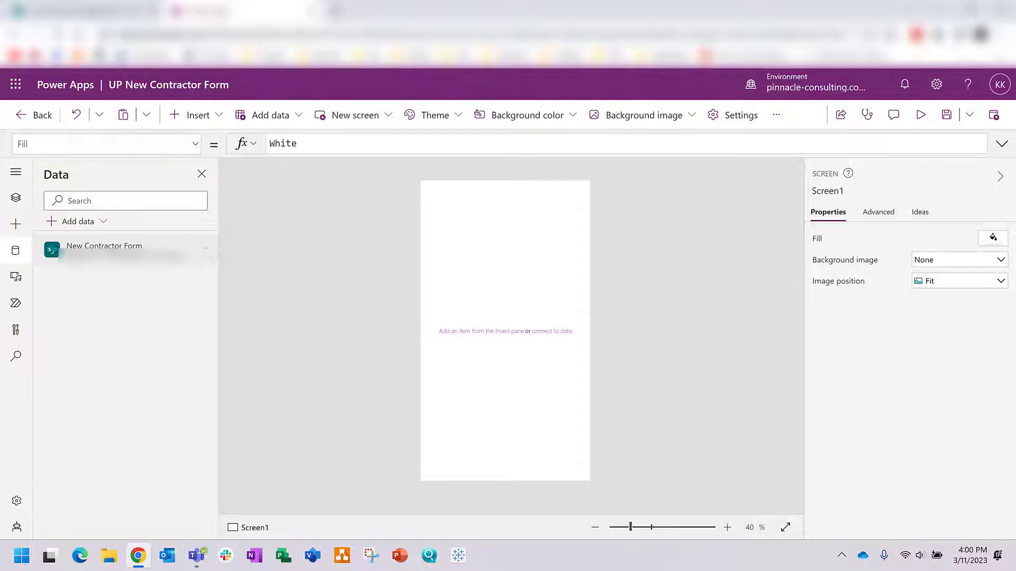
pyautogui.click(16, 223)
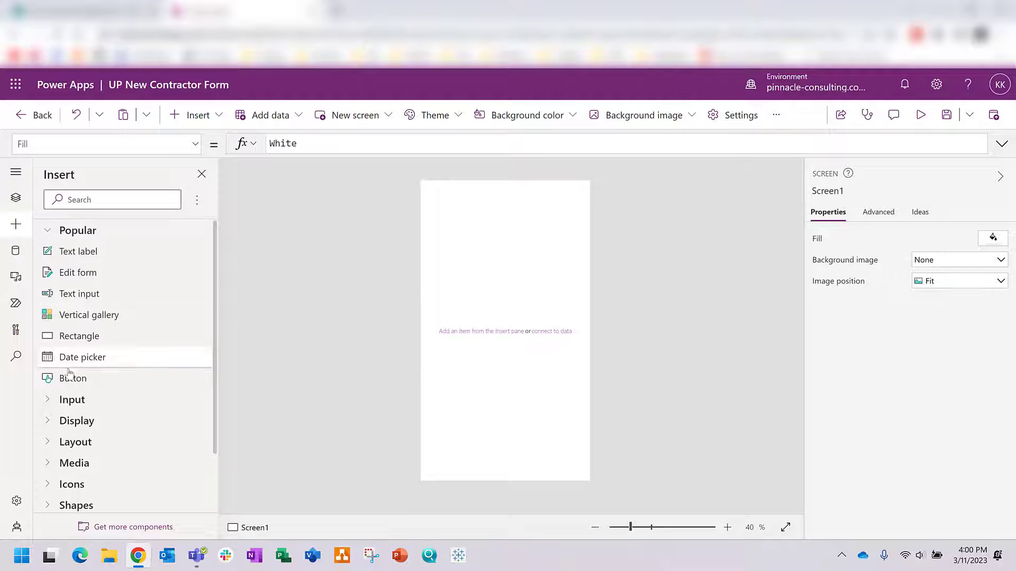
pyautogui.click(102, 281)
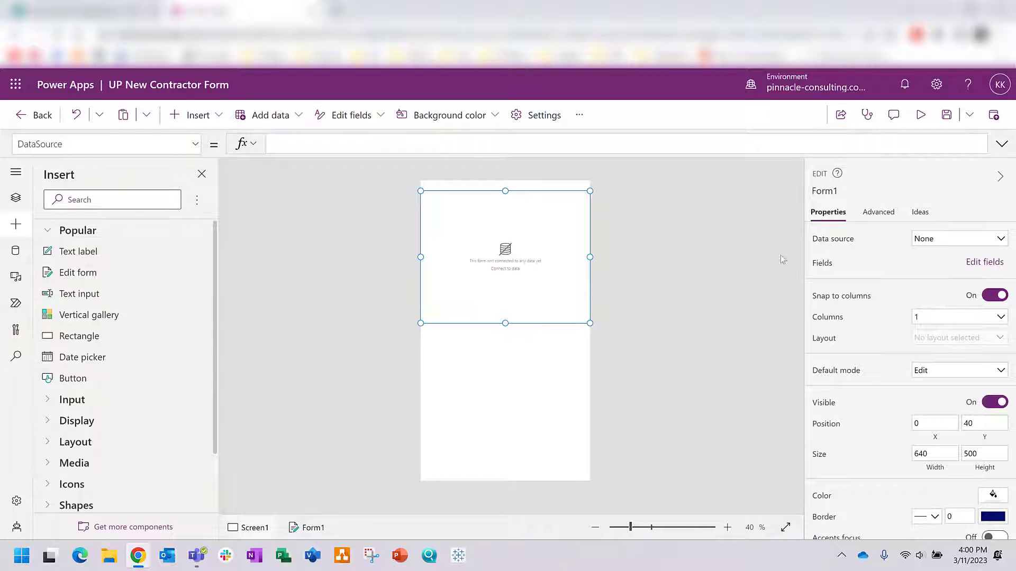
pyautogui.click(914, 248)
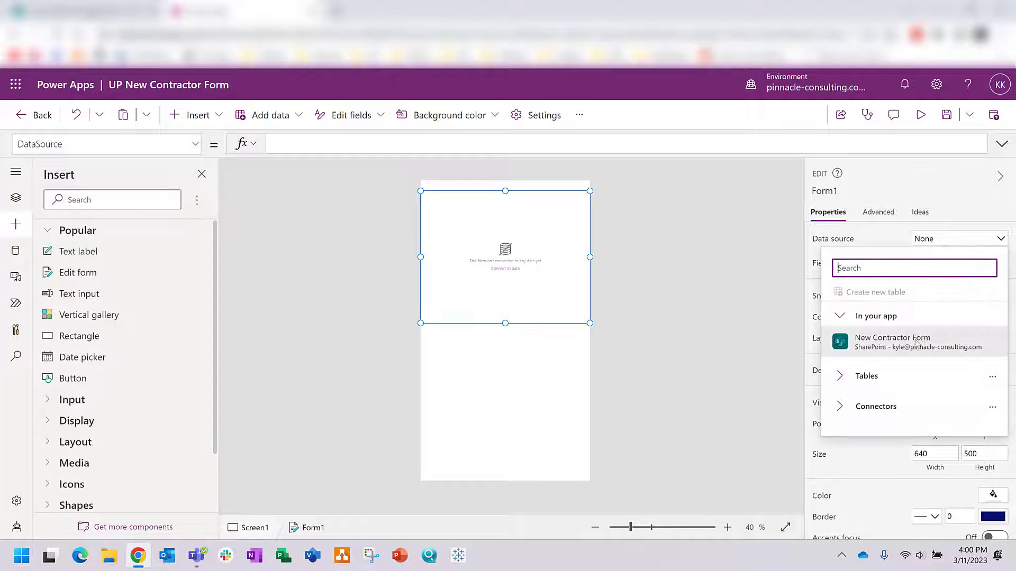
pyautogui.click(916, 344)
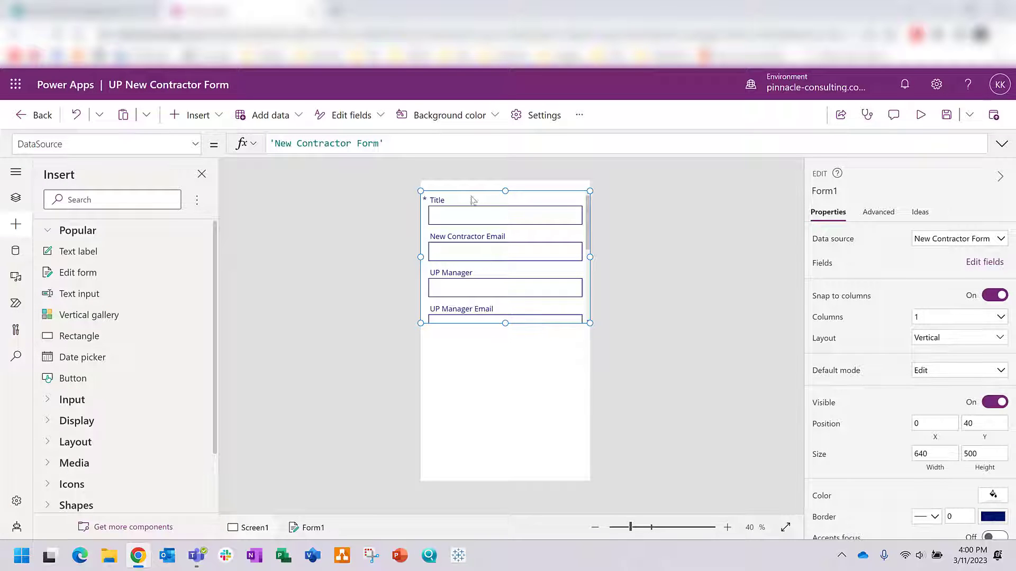
pyautogui.moveTo(471, 193); pyautogui.dragTo(470, 217)
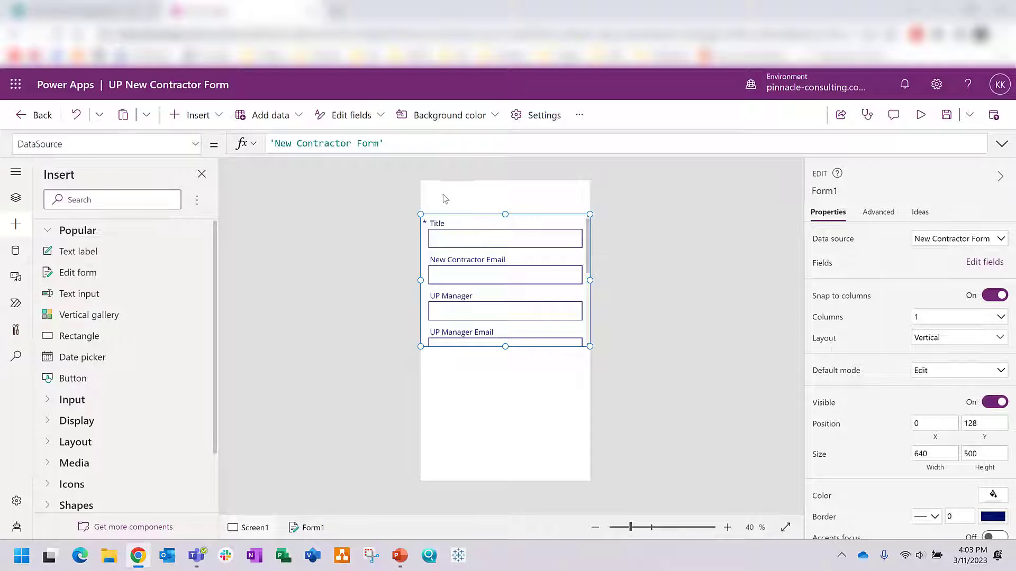
# Step: Insert the 'Pinnacle Staff Aug UP ID and VM Setup' header image onto Screen1
pyautogui.click(444, 195)
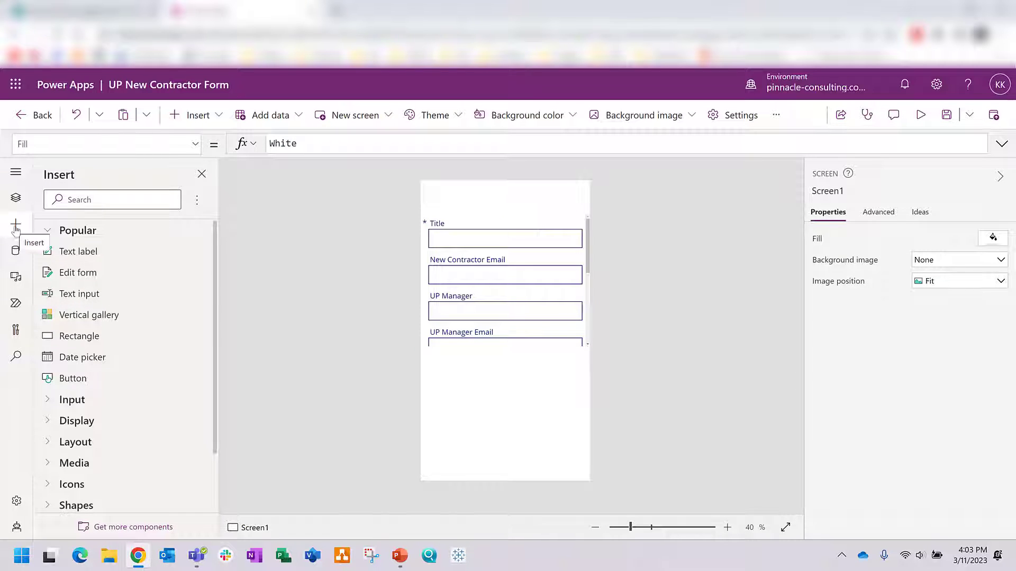
pyautogui.click(55, 464)
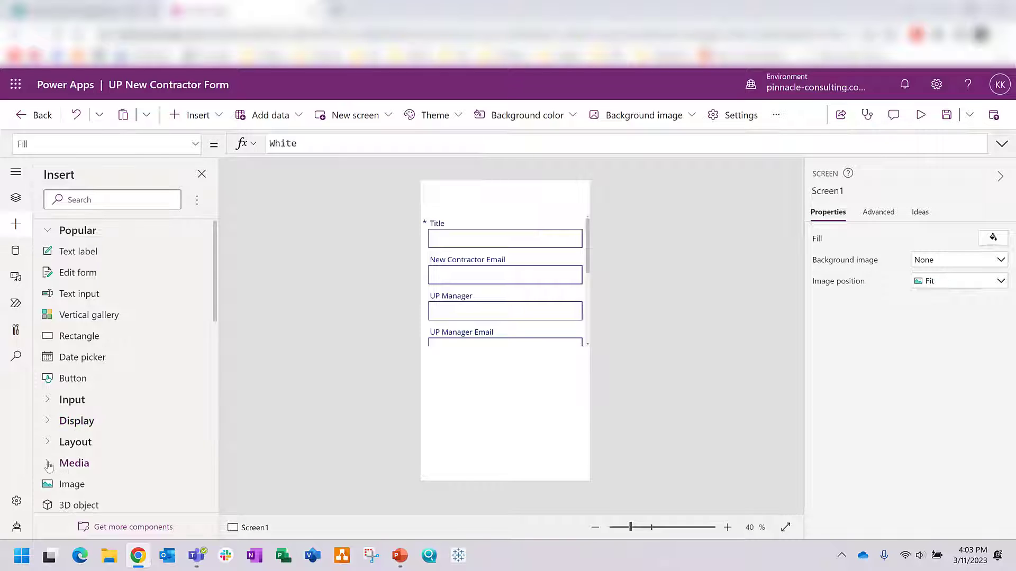
pyautogui.scroll(-1, 76, 426)
pyautogui.click(76, 423)
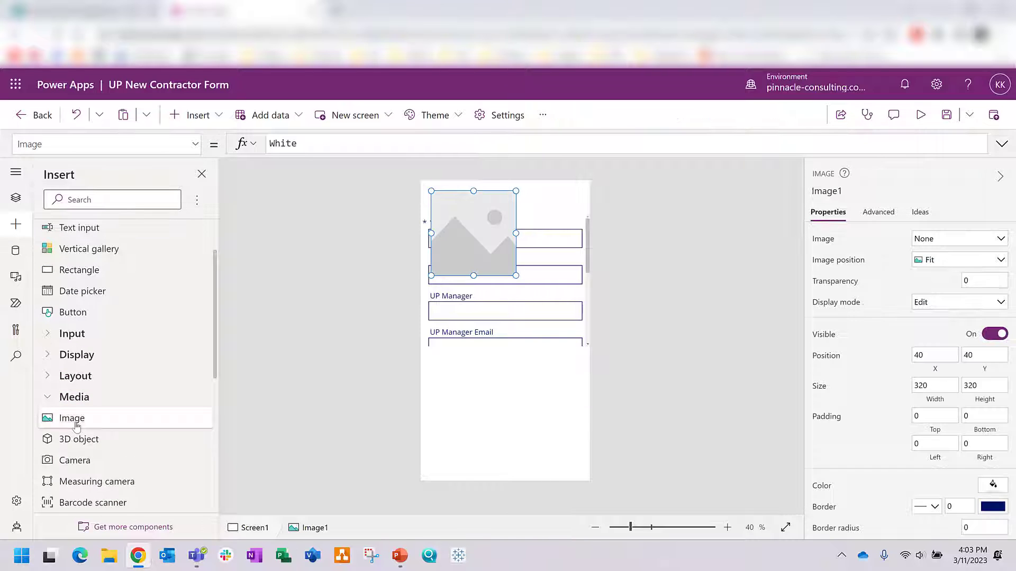
pyautogui.click(942, 242)
pyautogui.click(948, 258)
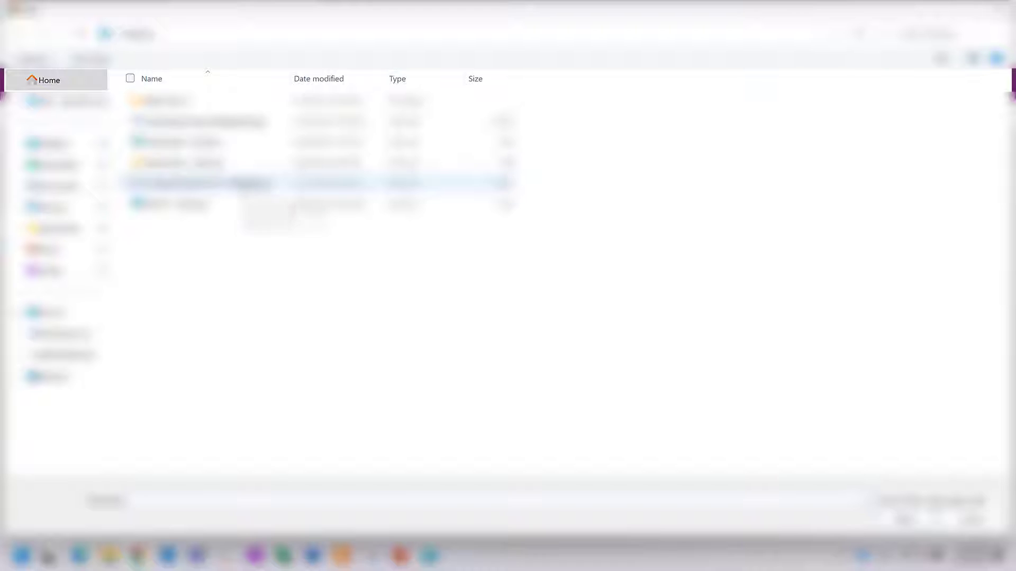
pyautogui.doubleClick(243, 183)
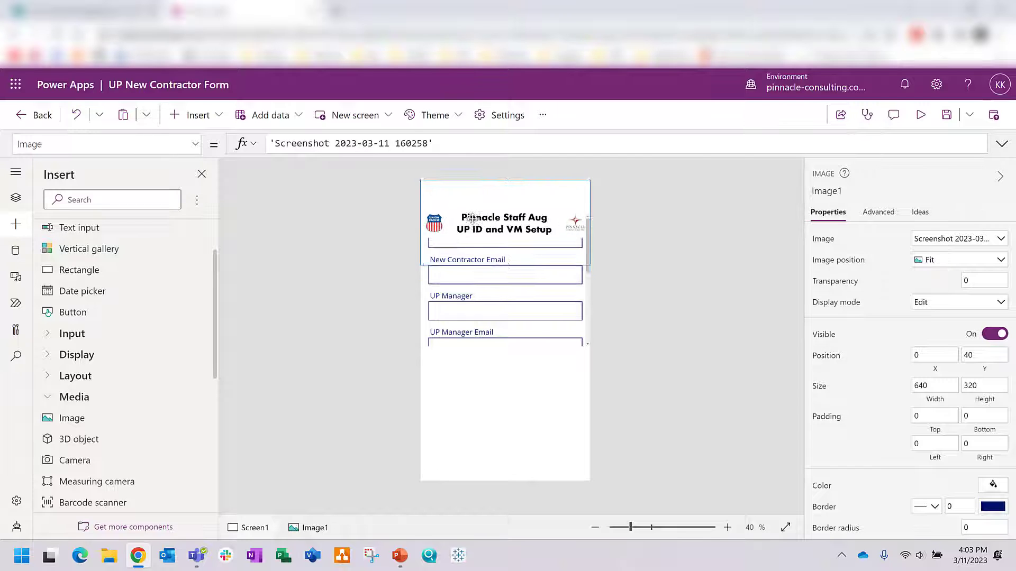
# Step: Drag the form's edge downward and rename the Title label to 'New Contractor Name'
pyautogui.click(499, 218)
pyautogui.click(508, 347)
pyautogui.moveTo(507, 346); pyautogui.dragTo(510, 457)
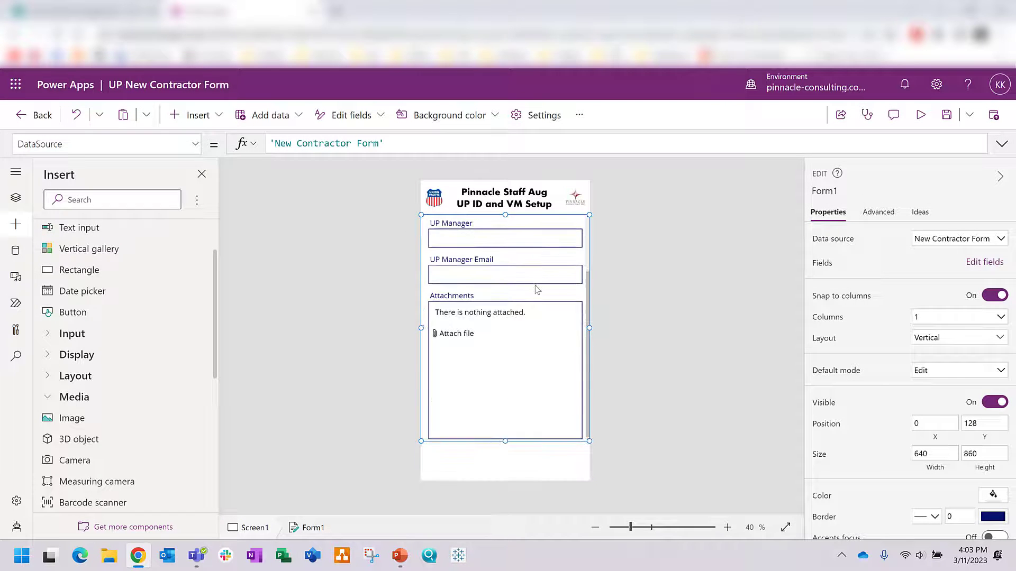
pyautogui.click(505, 238)
pyautogui.click(667, 237)
pyautogui.click(465, 229)
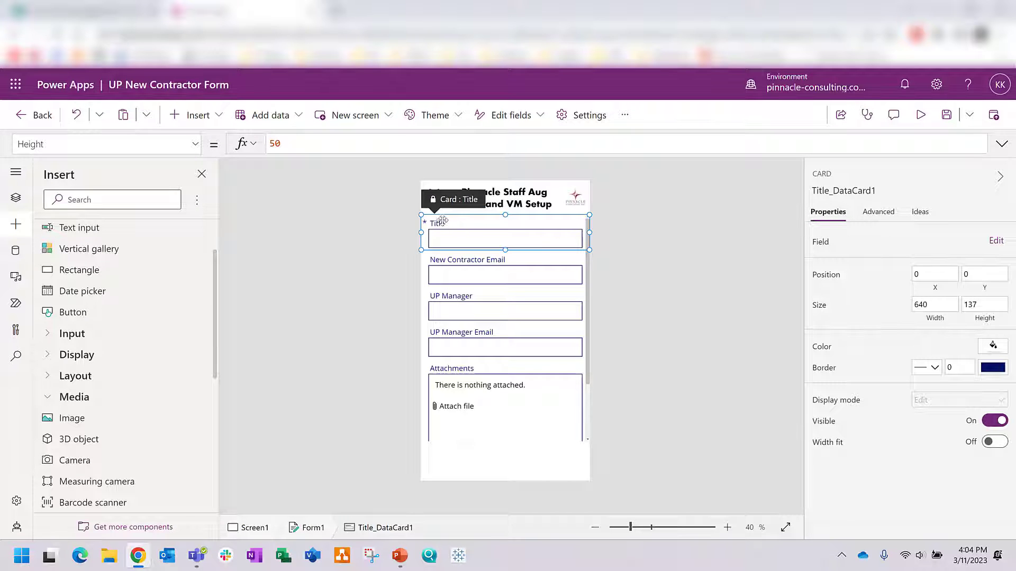
pyautogui.click(439, 223)
pyautogui.click(878, 211)
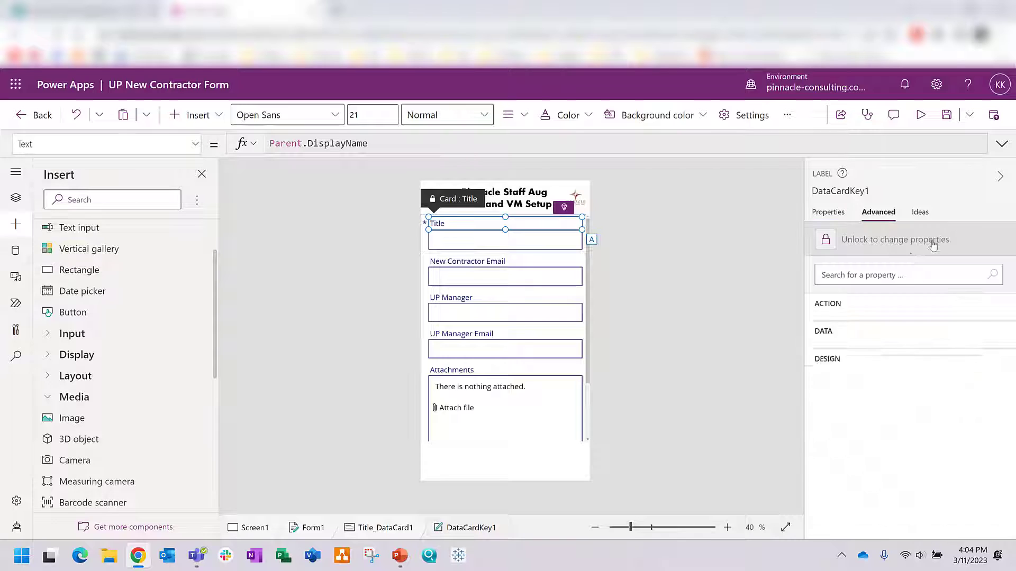
pyautogui.click(832, 214)
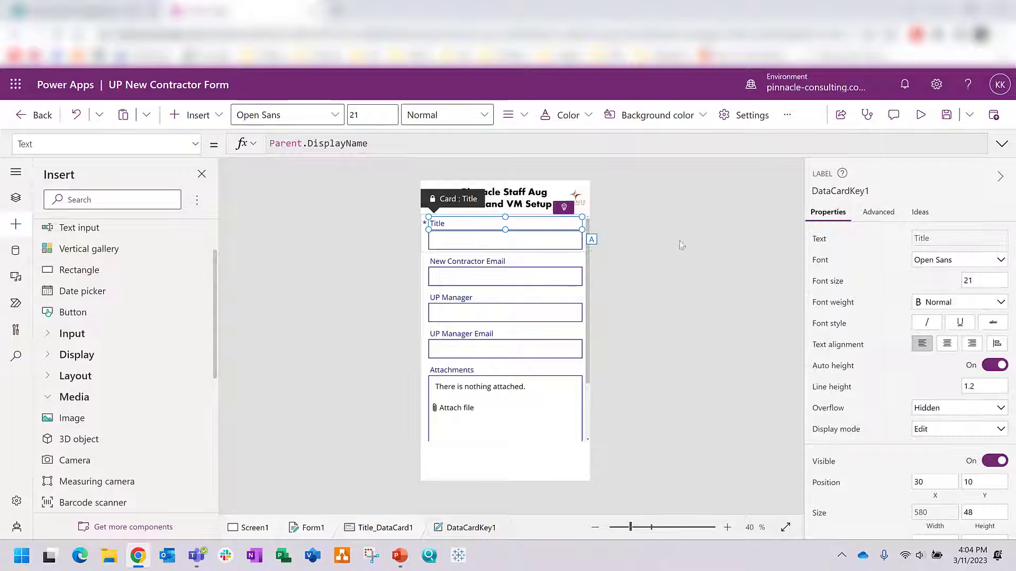
pyautogui.doubleClick(442, 223)
pyautogui.write('New Contractor Name')
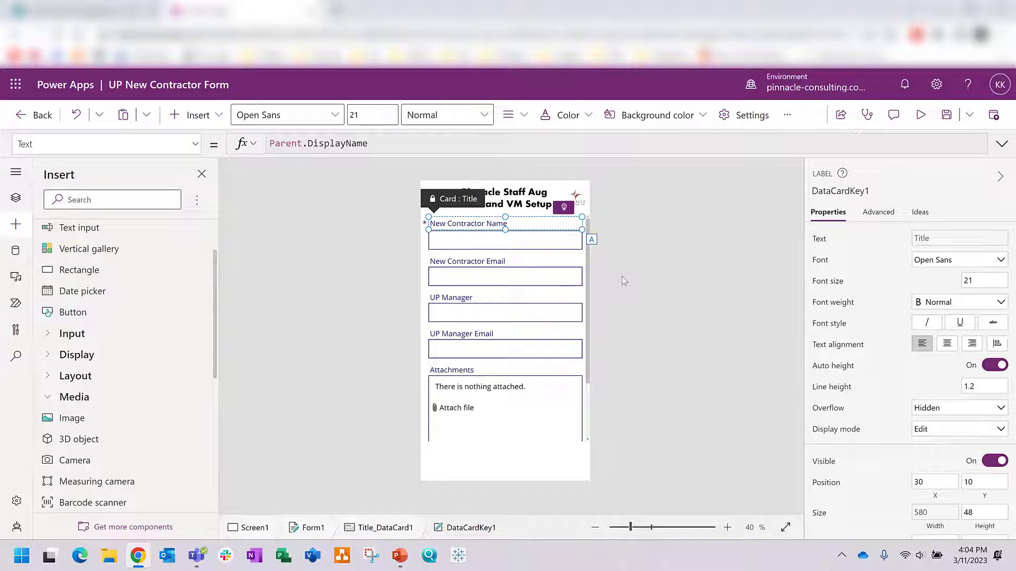
pyautogui.click(622, 281)
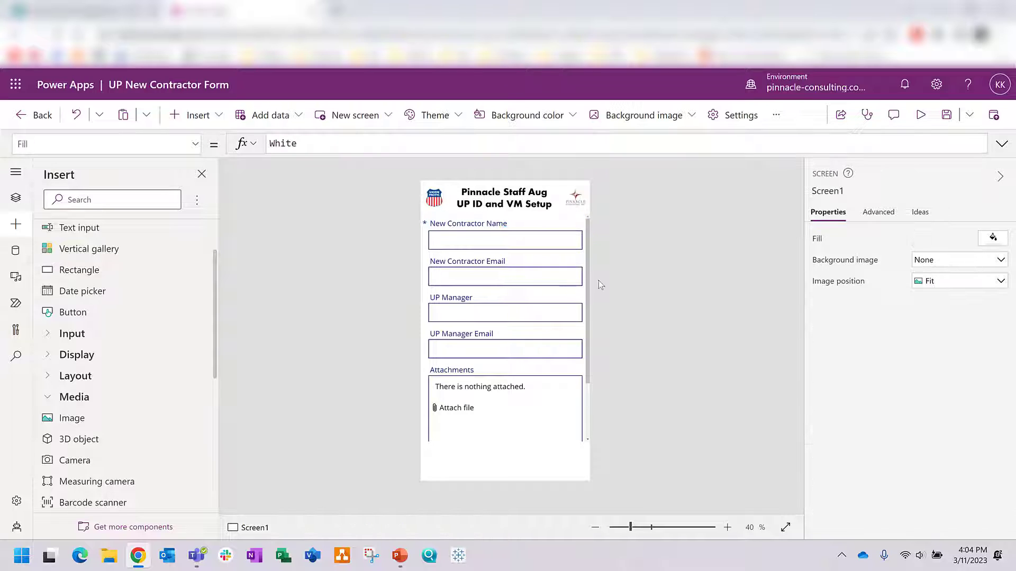
# Step: Save the app, then collapse Screen1 in Tree view and select App
pyautogui.click(945, 126)
pyautogui.click(17, 198)
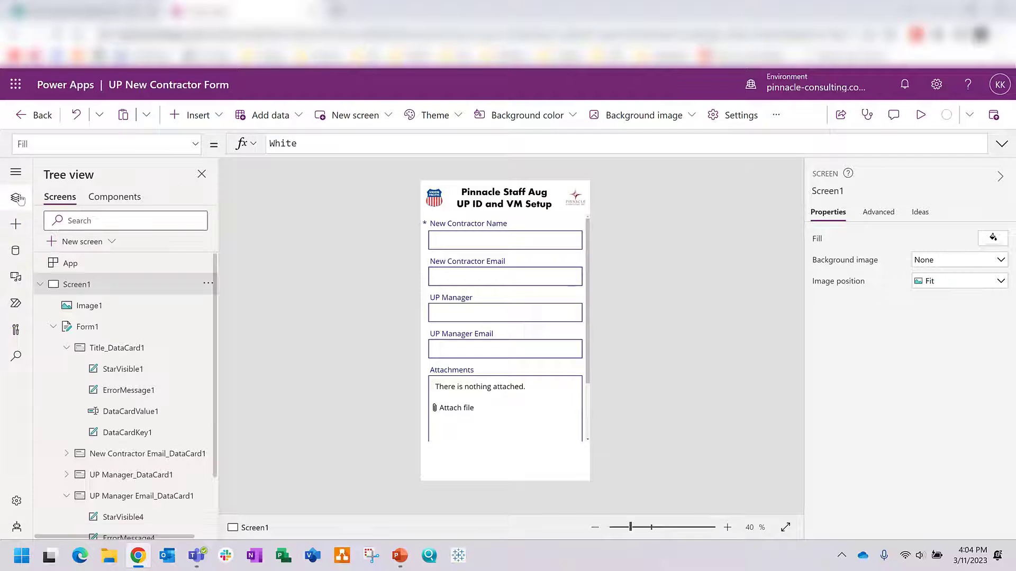
pyautogui.click(43, 285)
pyautogui.click(68, 263)
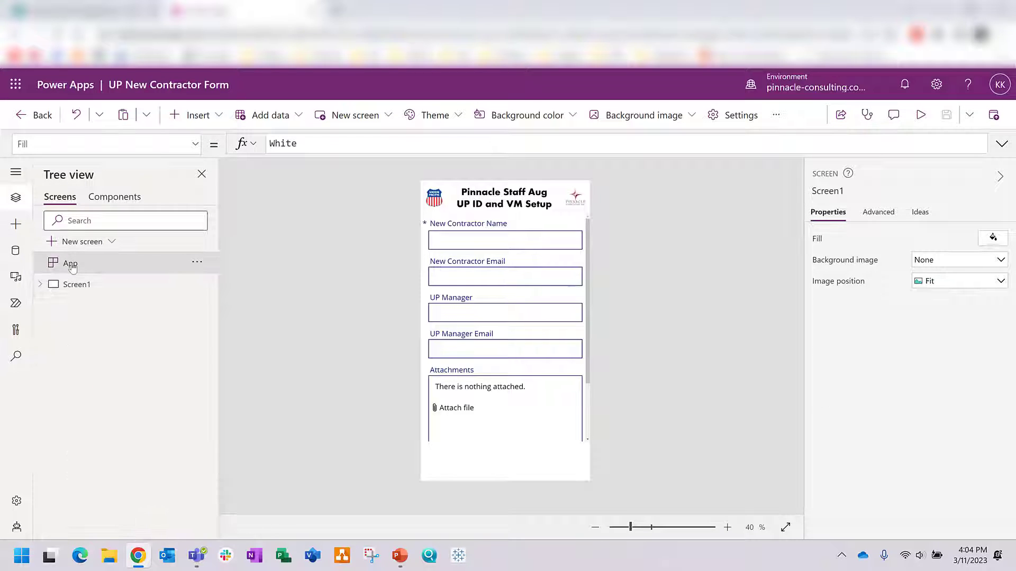
# Step: Expand Screen1, select Image1 and Form1, and collapse the Title and UP Manager Email cards
pyautogui.click(79, 286)
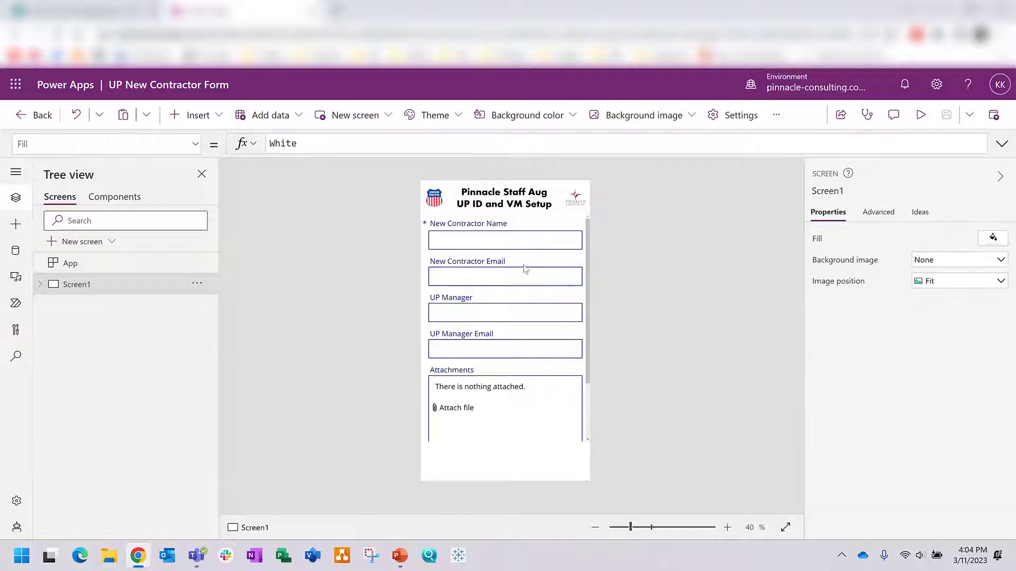
pyautogui.click(40, 284)
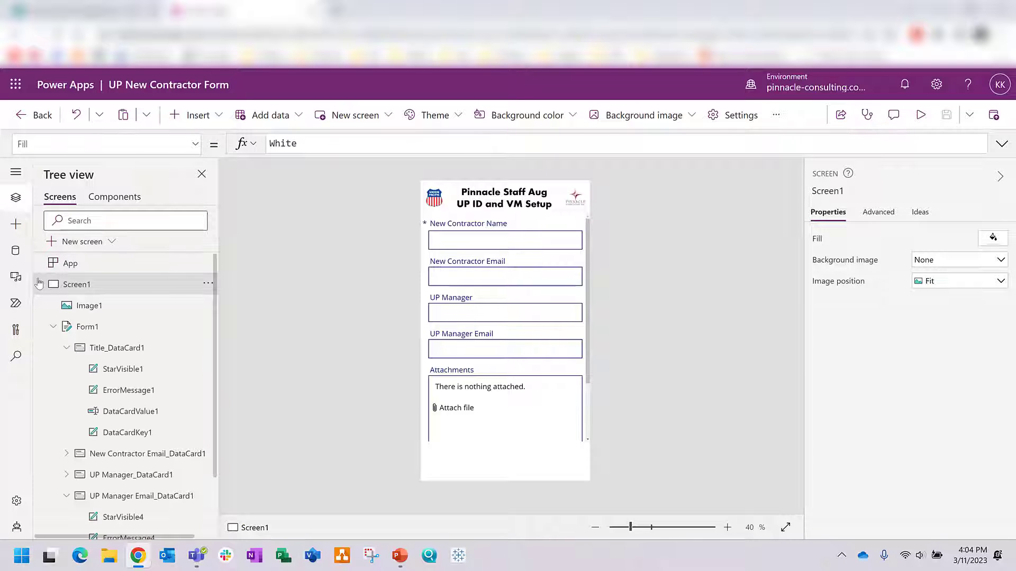
pyautogui.click(97, 312)
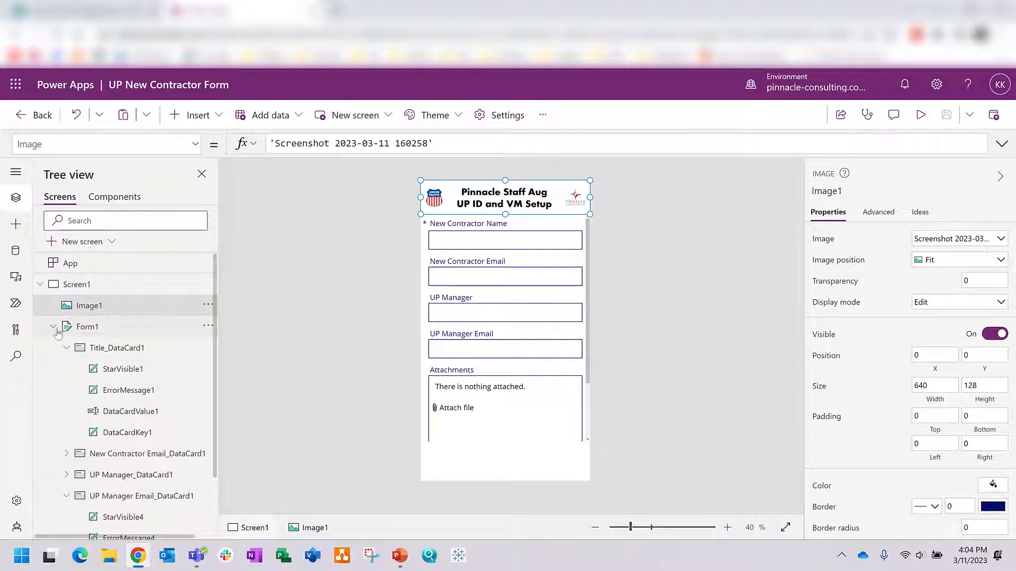
pyautogui.click(87, 328)
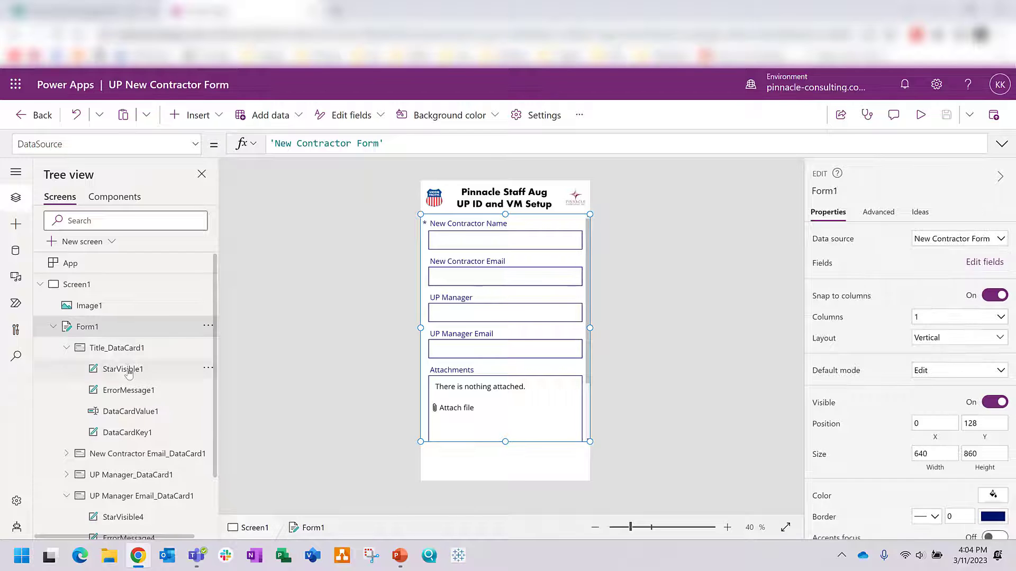
pyautogui.click(66, 348)
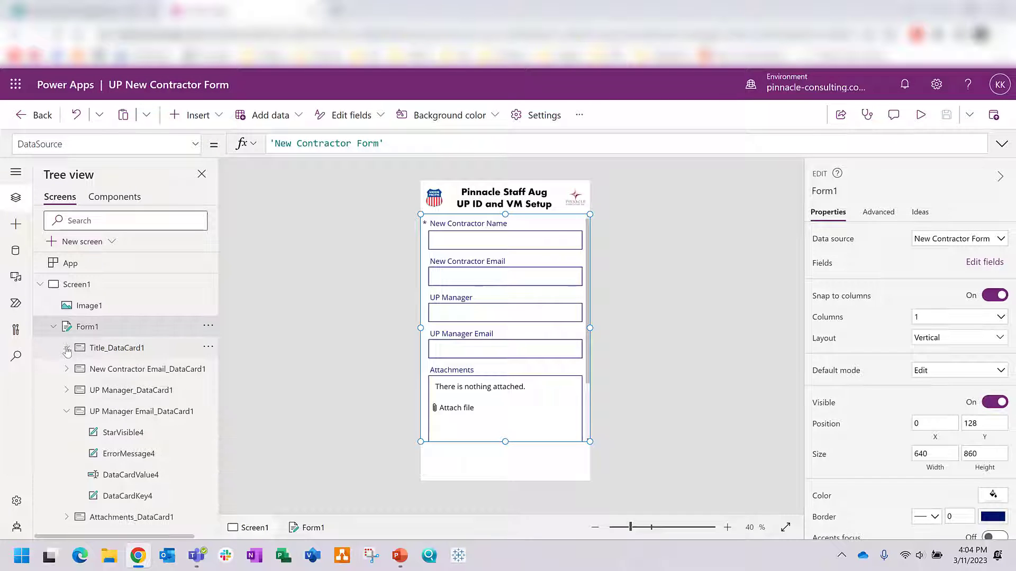
pyautogui.click(66, 411)
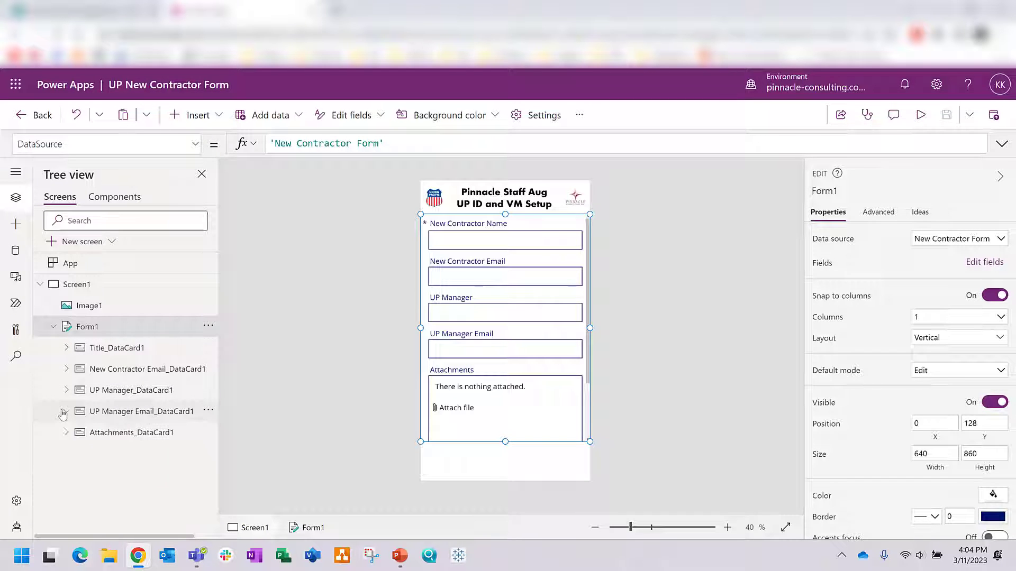
# Step: Click through the Attachments, UP Manager Email, UP Manager, New Contractor Email and Title cards, ending on Attachments
pyautogui.click(123, 436)
pyautogui.click(123, 413)
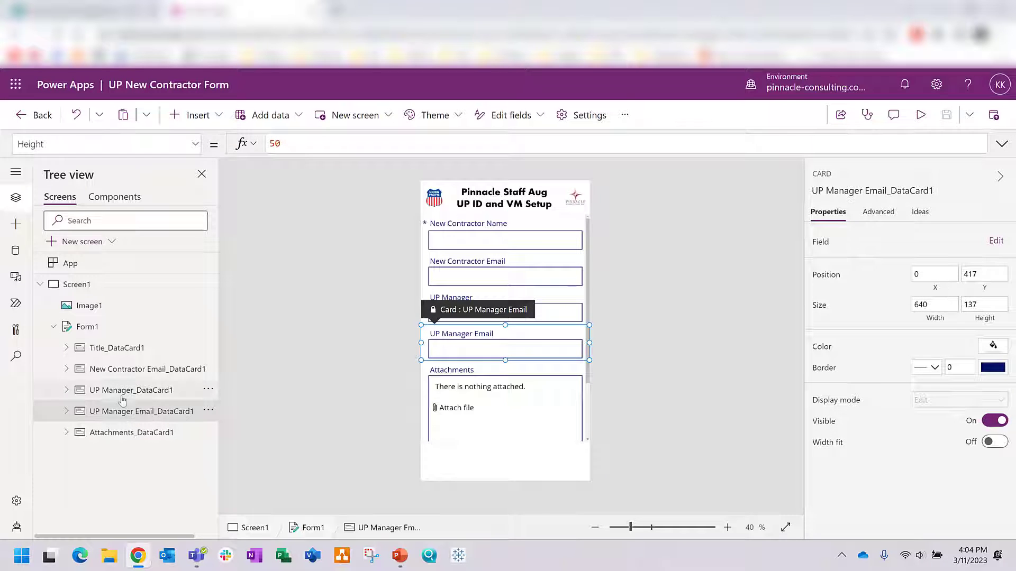
pyautogui.click(122, 392)
pyautogui.click(116, 368)
pyautogui.click(105, 348)
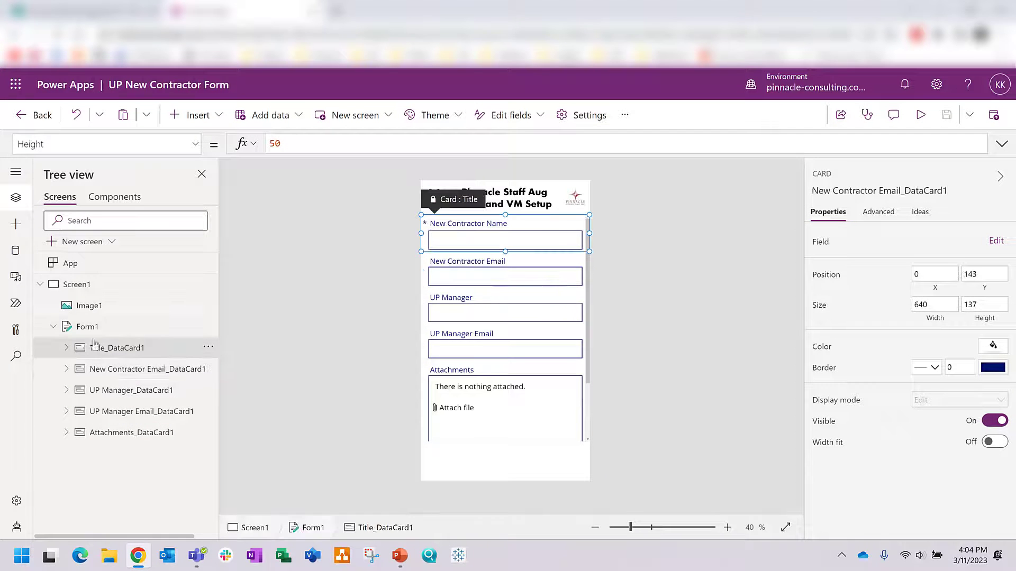
pyautogui.click(53, 327)
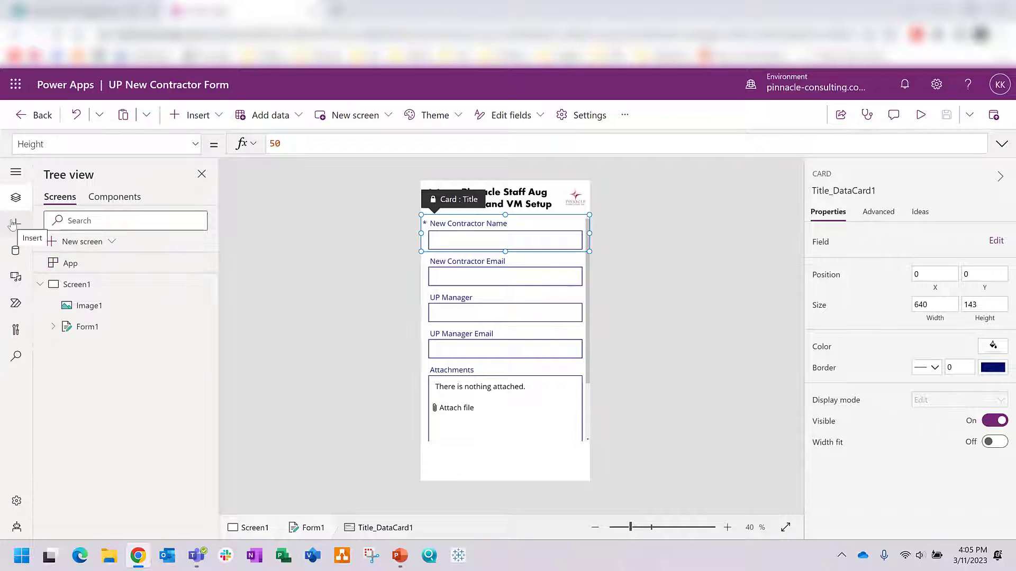
pyautogui.click(53, 326)
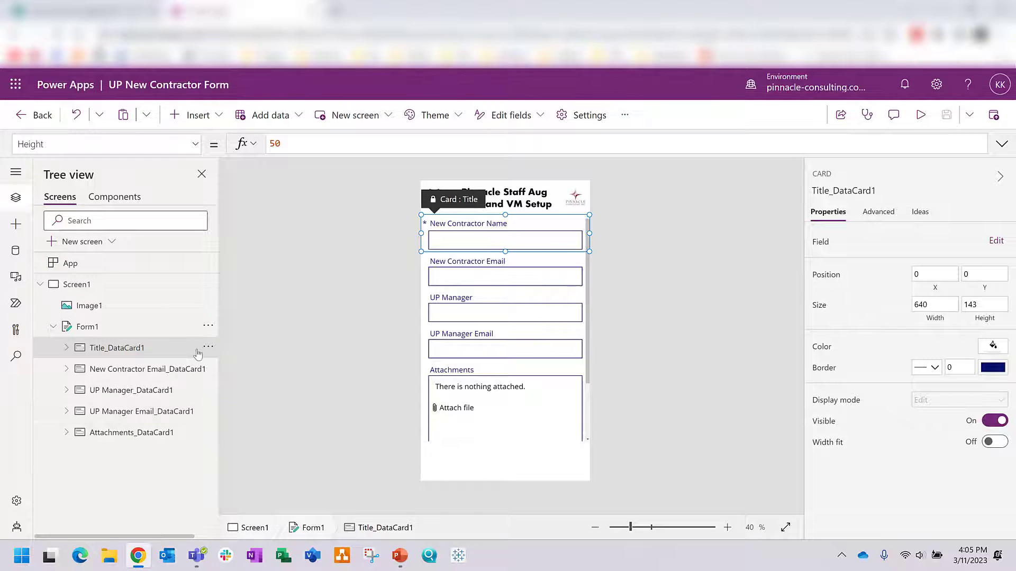
pyautogui.click(208, 326)
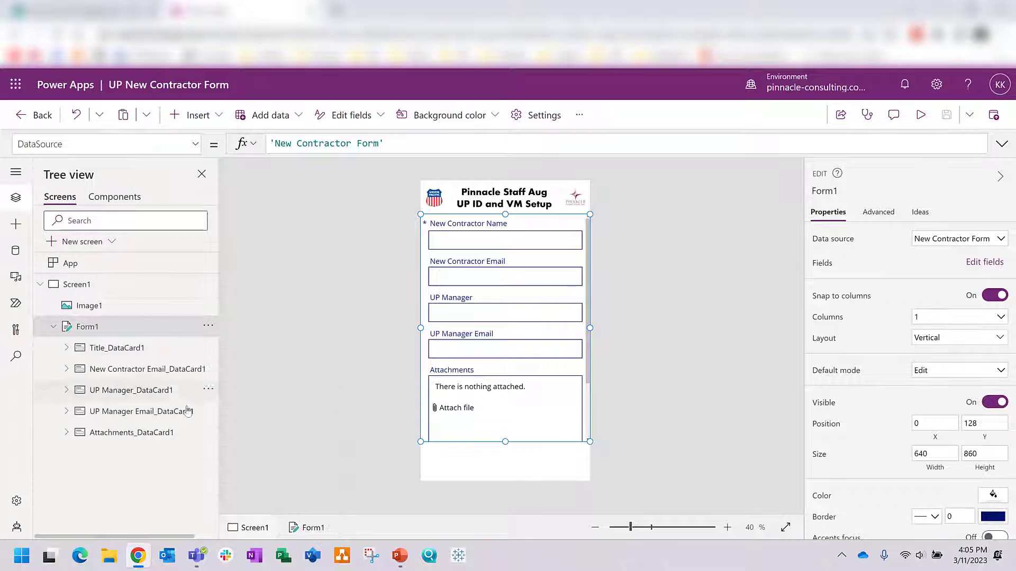
pyautogui.click(130, 433)
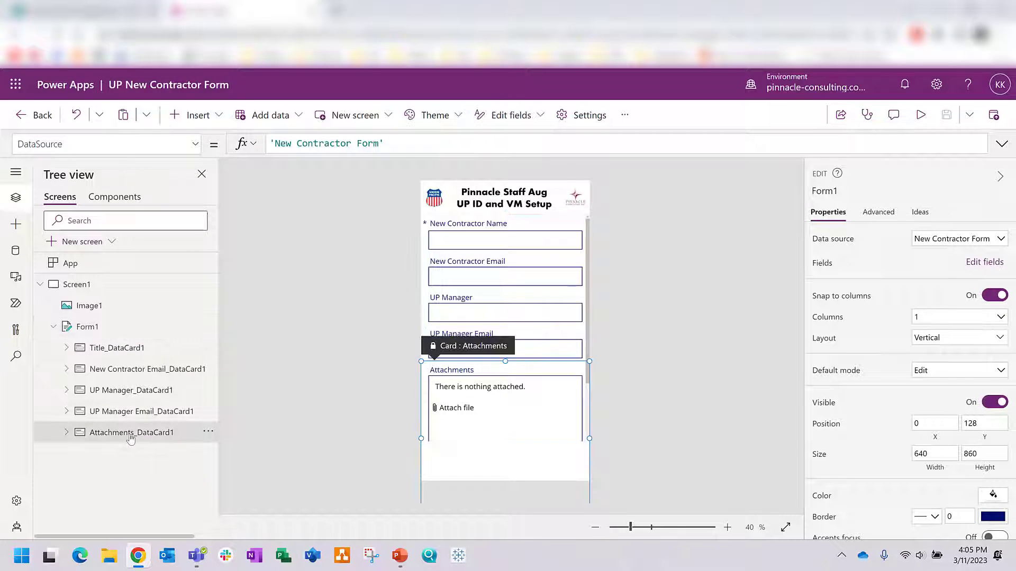
# Step: Add a button into the unlocked Attachments card, then delete Button1 again
pyautogui.click(16, 227)
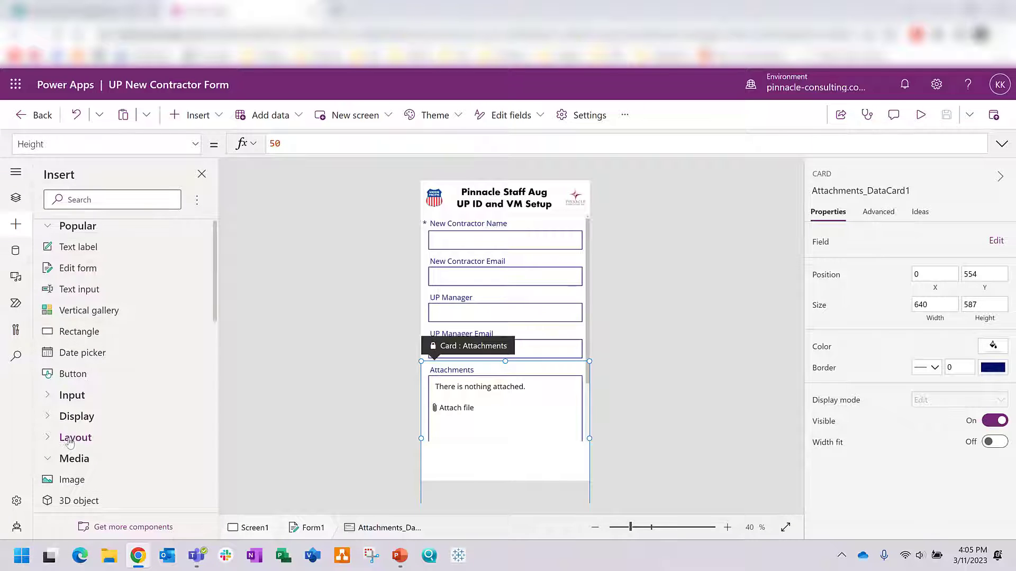
pyautogui.scroll(-1, 74, 438)
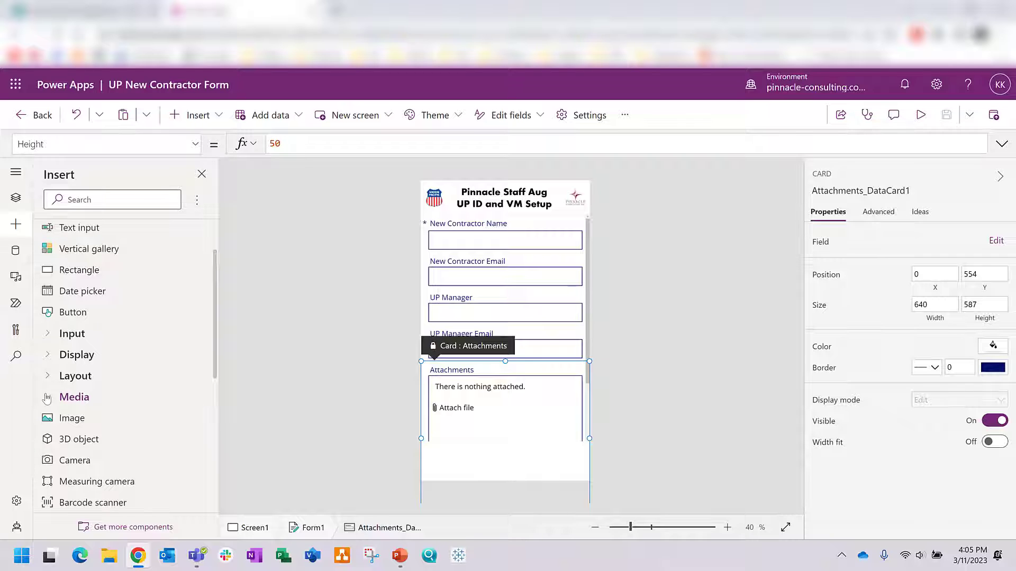
pyautogui.click(46, 398)
pyautogui.click(50, 314)
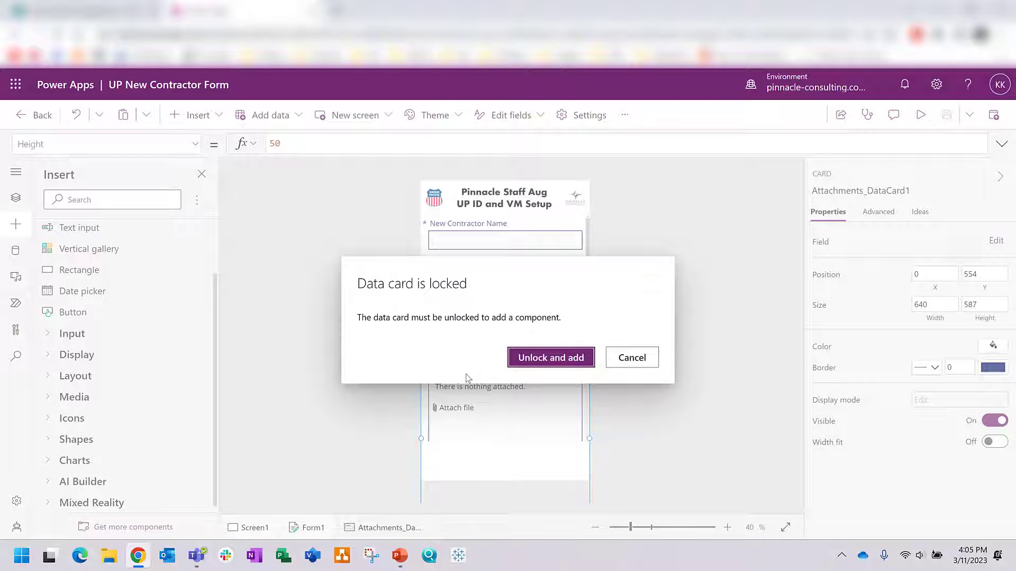
pyautogui.click(521, 357)
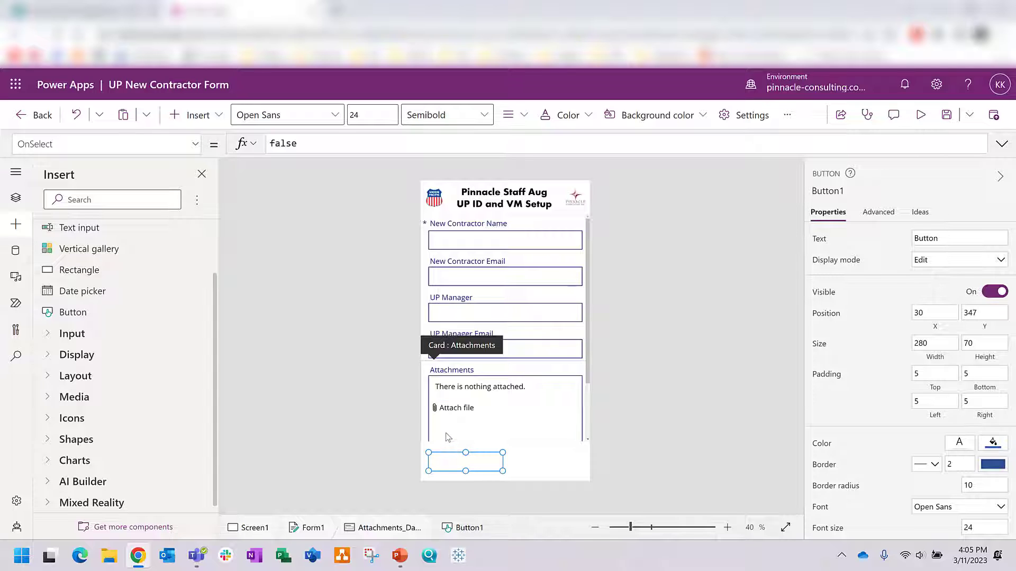
pyautogui.press('Delete')
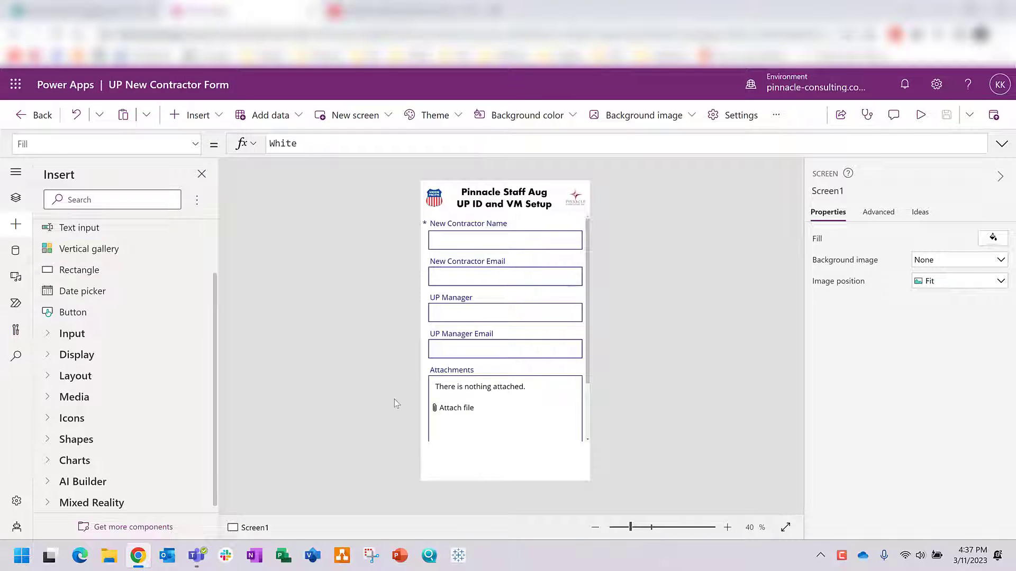
# Step: Select Form1 and add a custom card through its Edit fields options
pyautogui.click(15, 197)
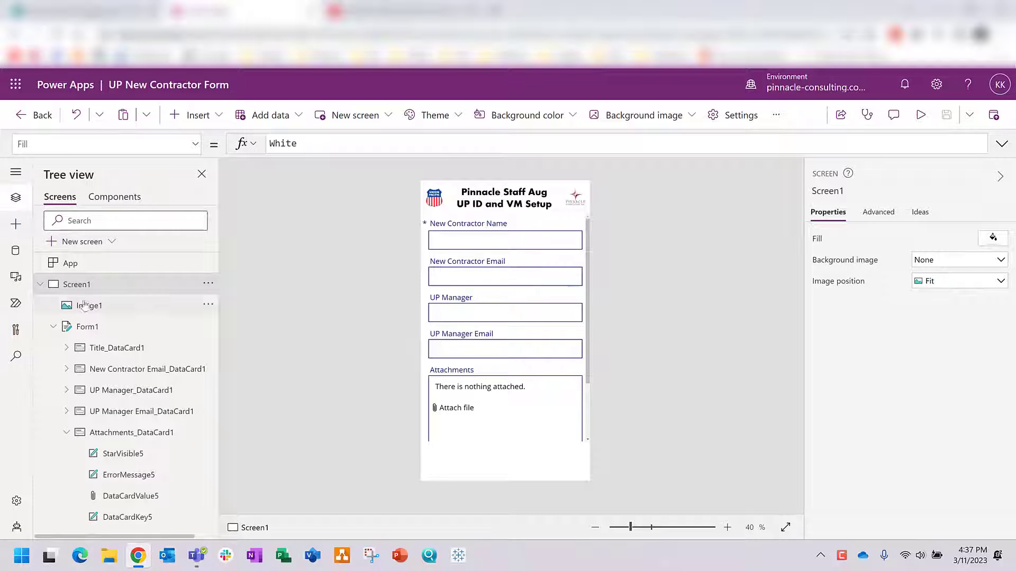
pyautogui.click(53, 327)
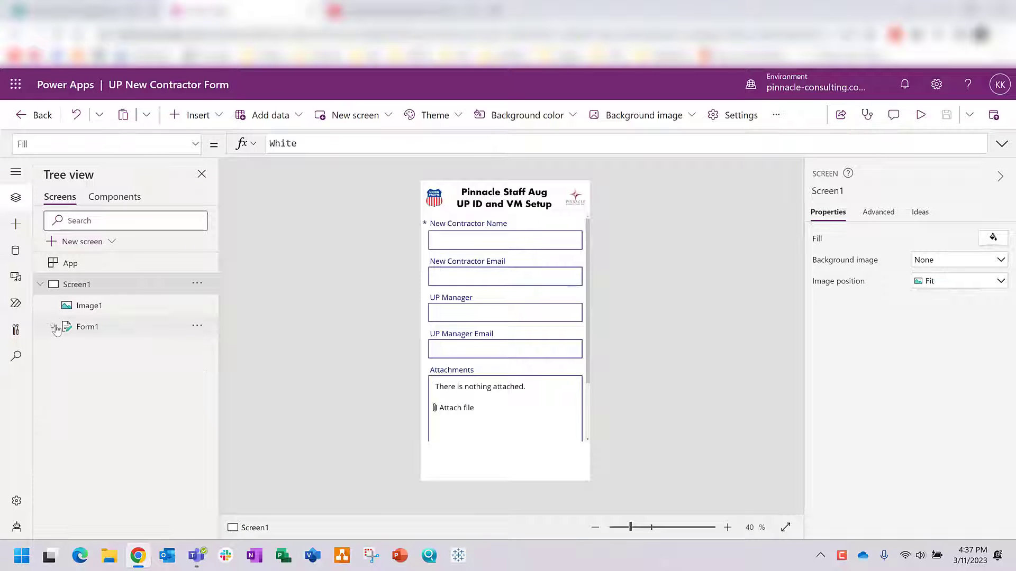
pyautogui.click(108, 306)
pyautogui.click(100, 328)
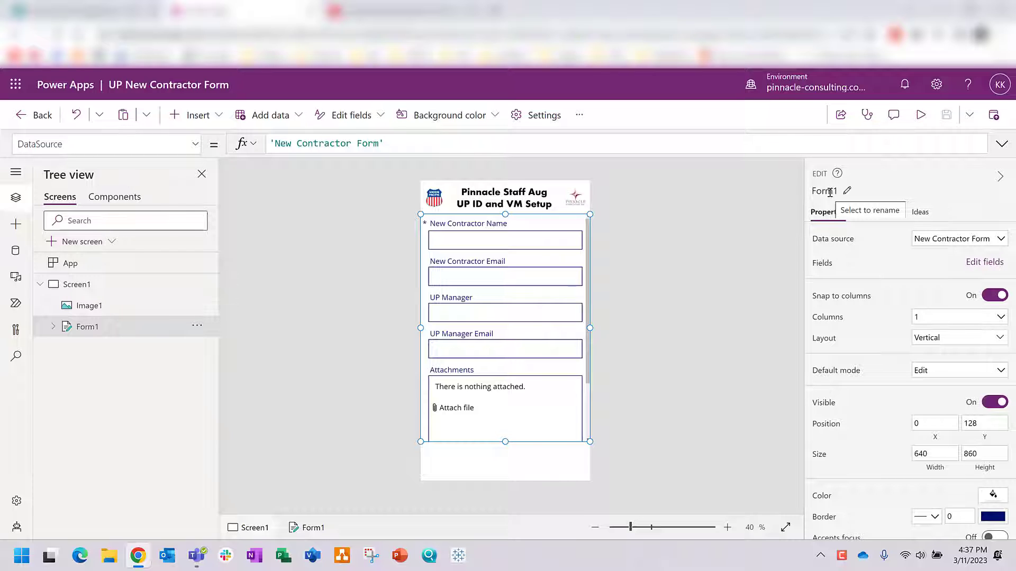
pyautogui.click(991, 266)
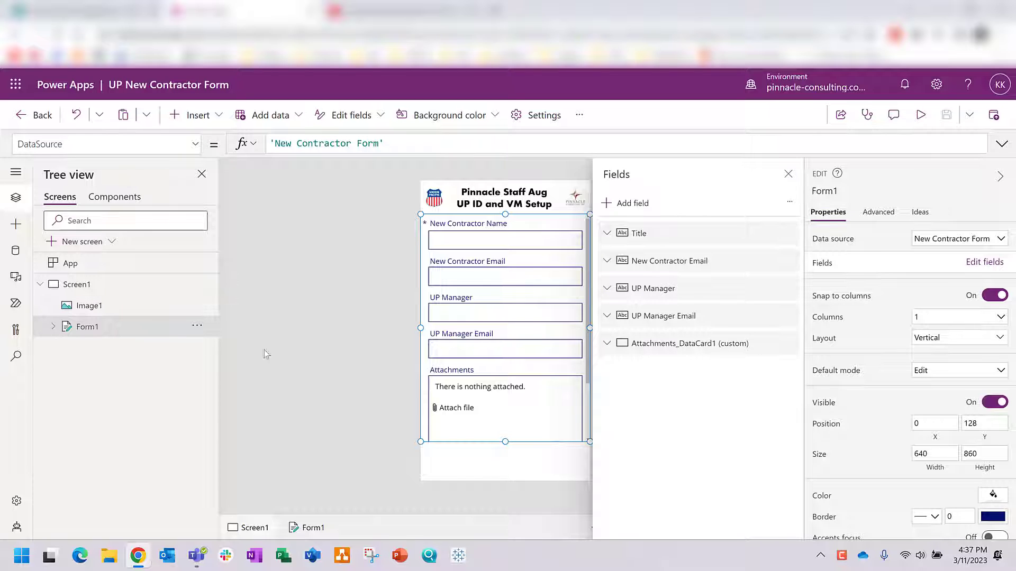
pyautogui.click(630, 207)
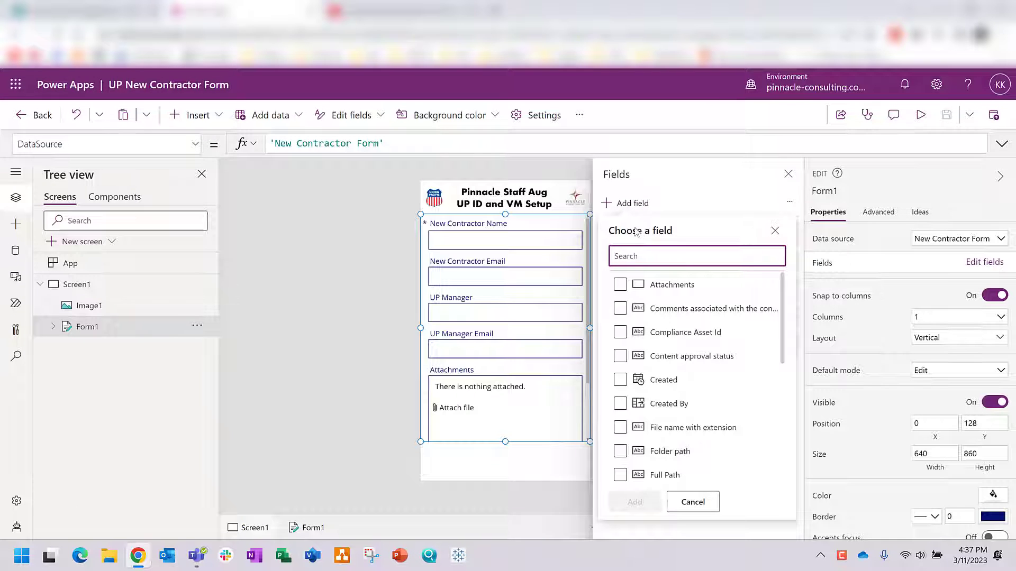
pyautogui.scroll(-5, 708, 330)
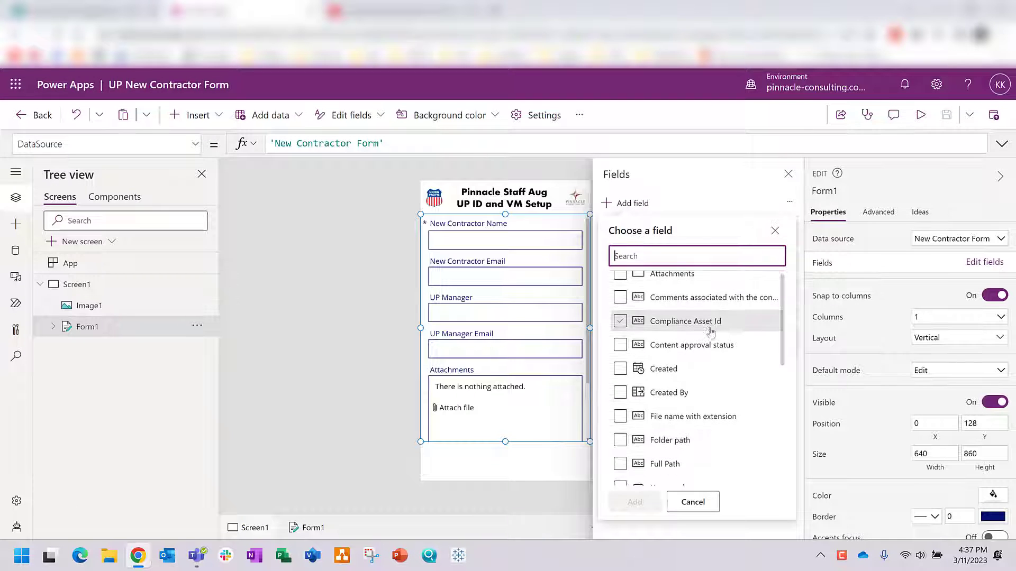
pyautogui.scroll(-1, 708, 333)
pyautogui.scroll(5, 704, 345)
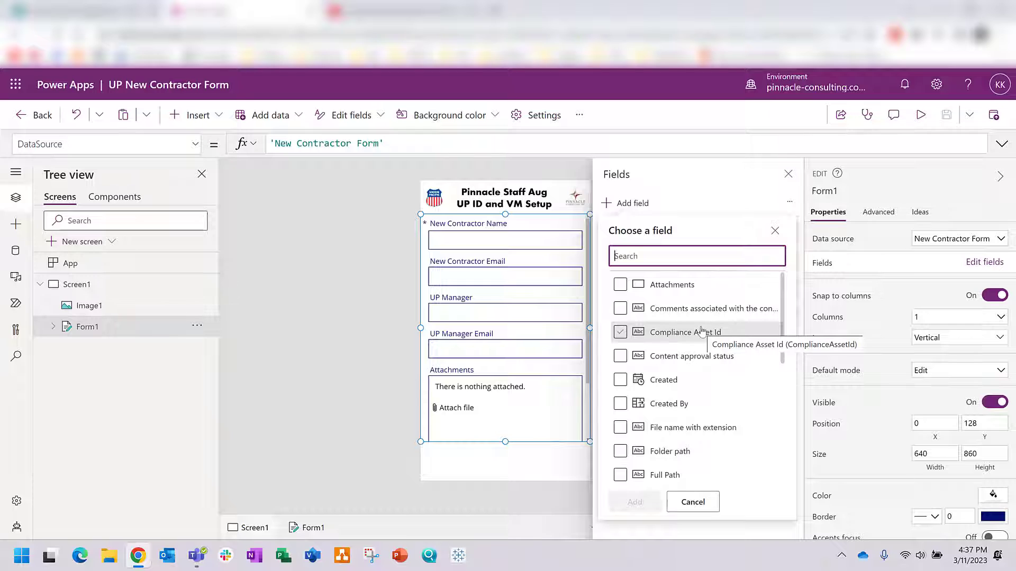
pyautogui.click(694, 200)
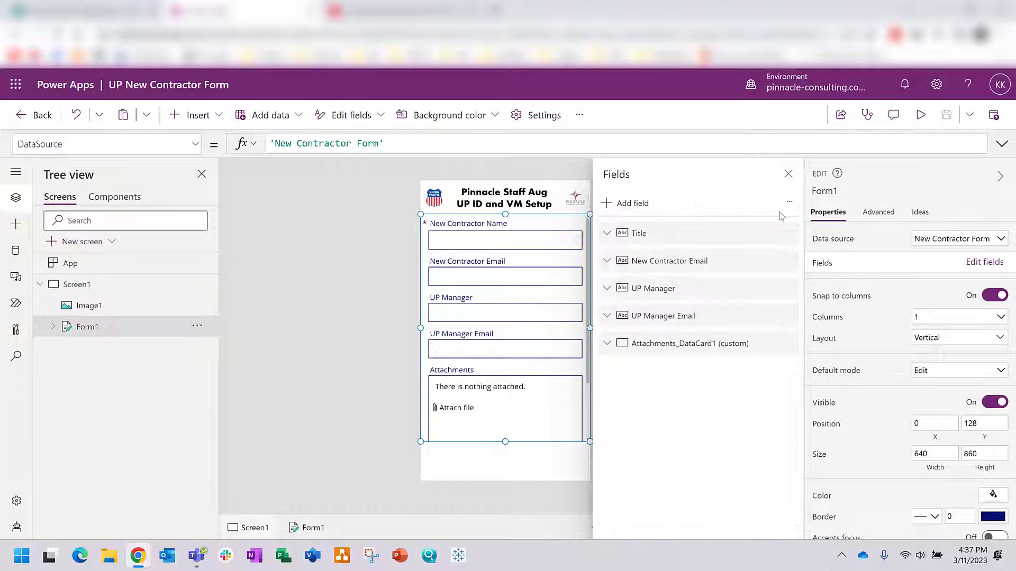
pyautogui.click(790, 202)
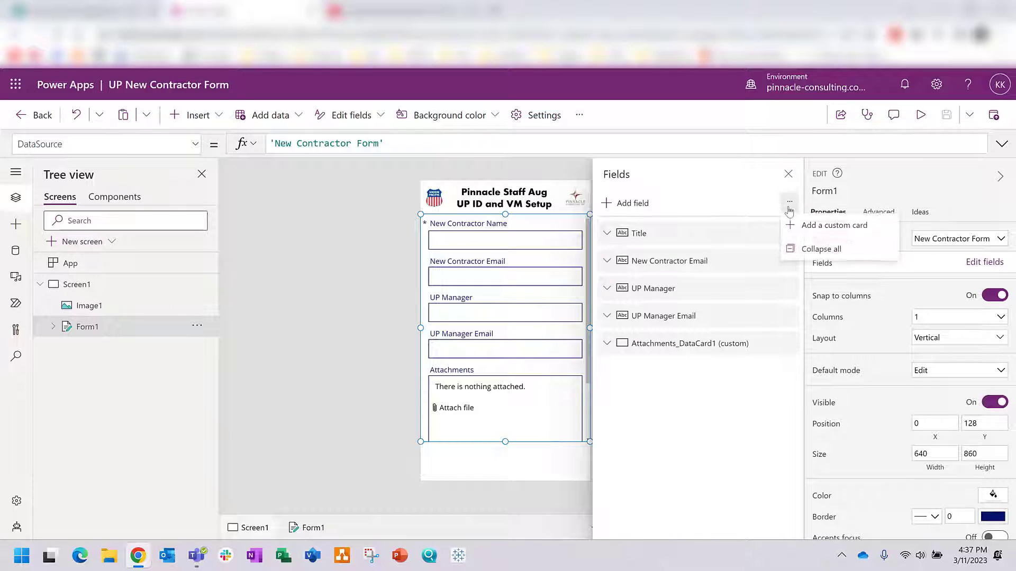
pyautogui.click(805, 227)
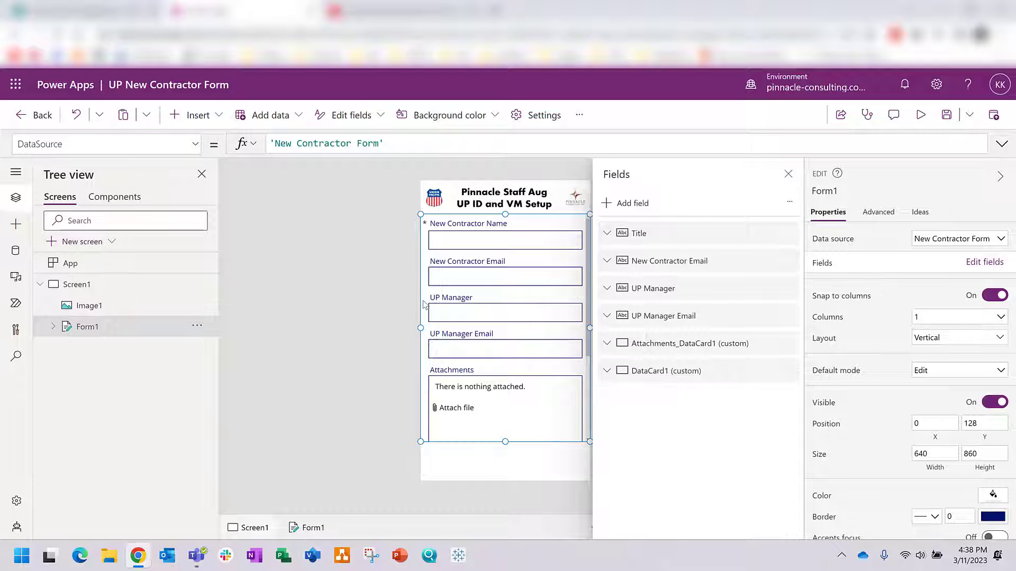
# Step: Select the new DataCard1 below the Attachments card in the Tree view
pyautogui.click(53, 327)
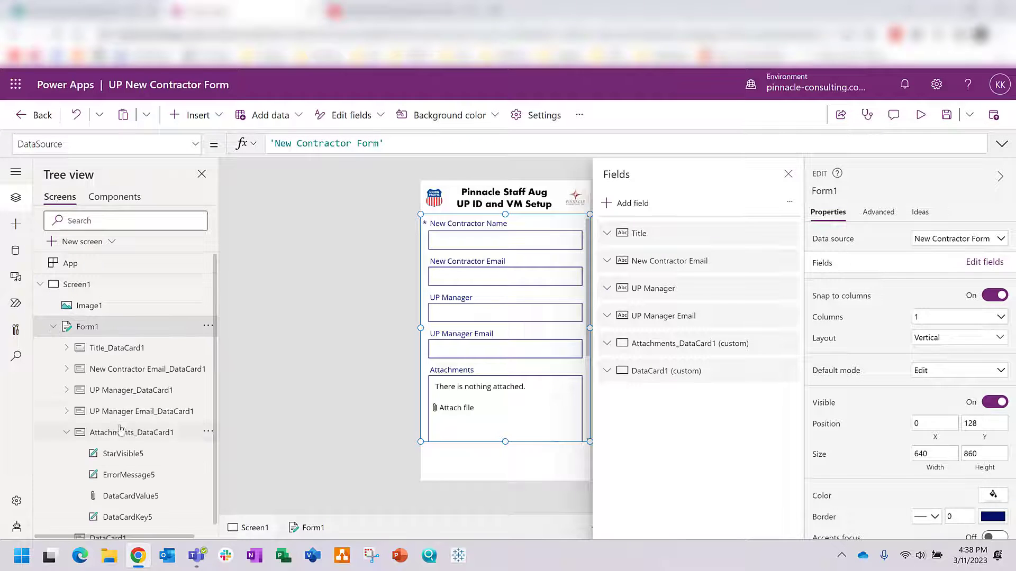
pyautogui.click(66, 431)
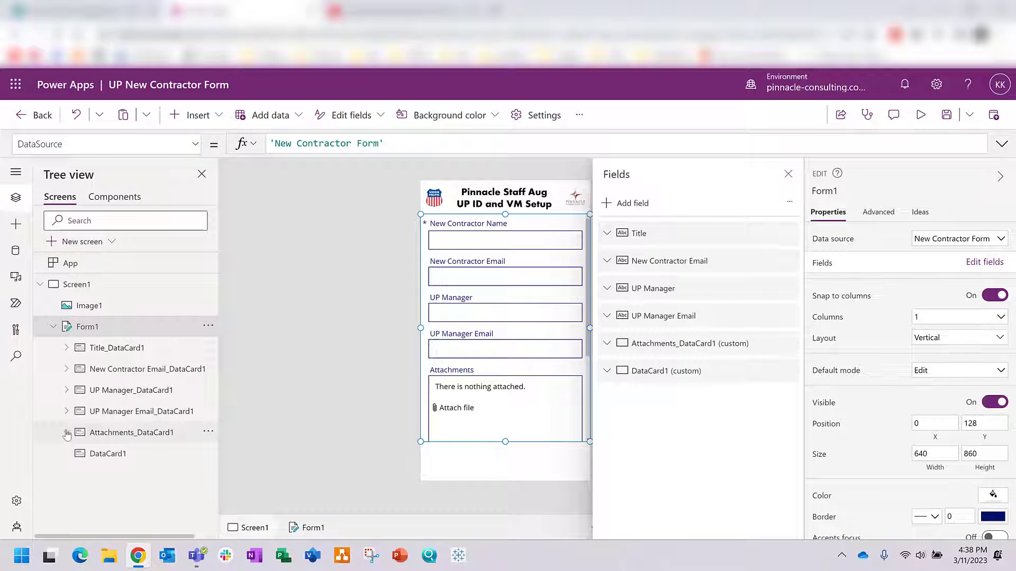
pyautogui.click(107, 461)
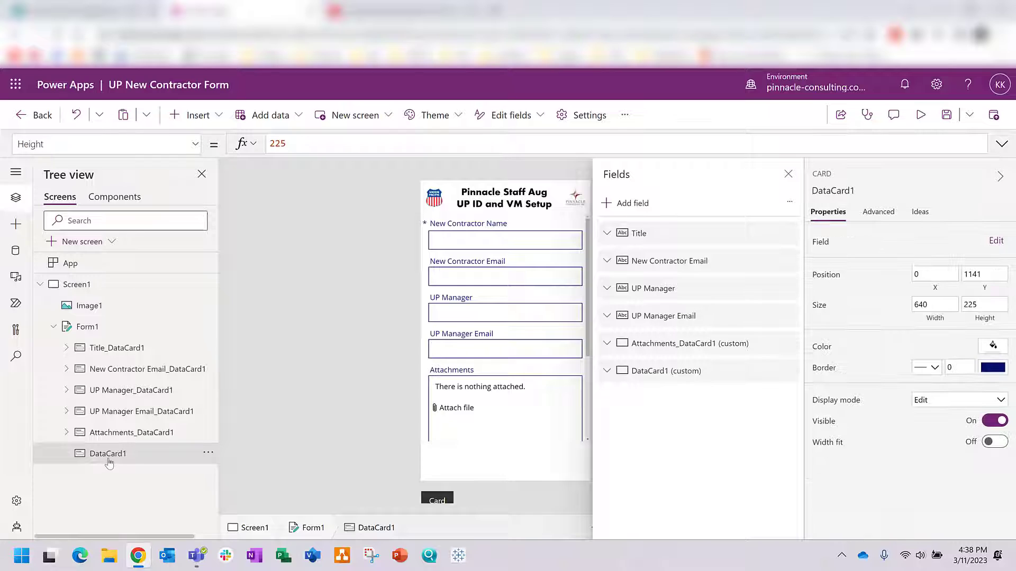
# Step: Insert a button into DataCard1 and adjust the Attachments card's height
pyautogui.click(16, 224)
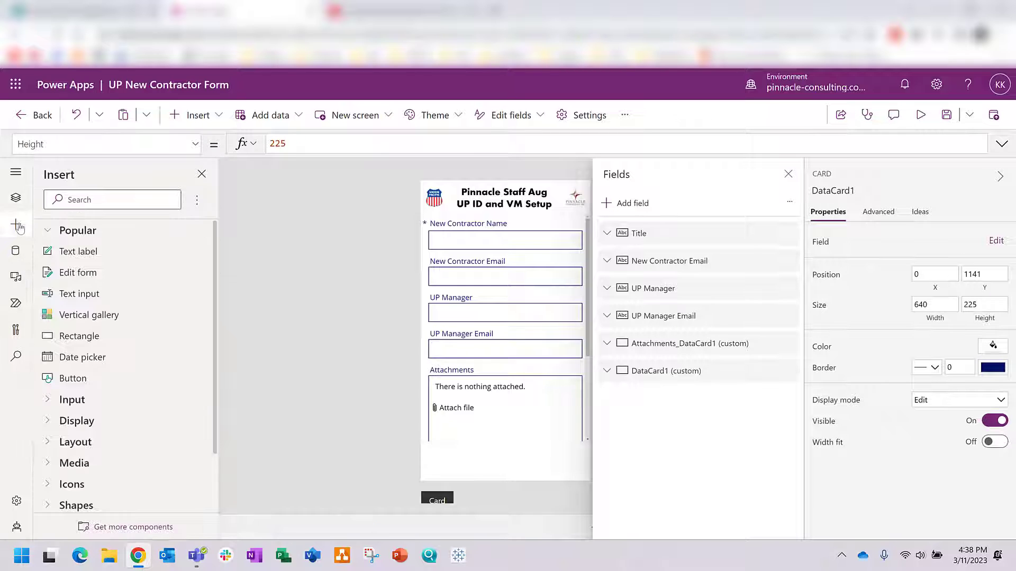
pyautogui.click(69, 383)
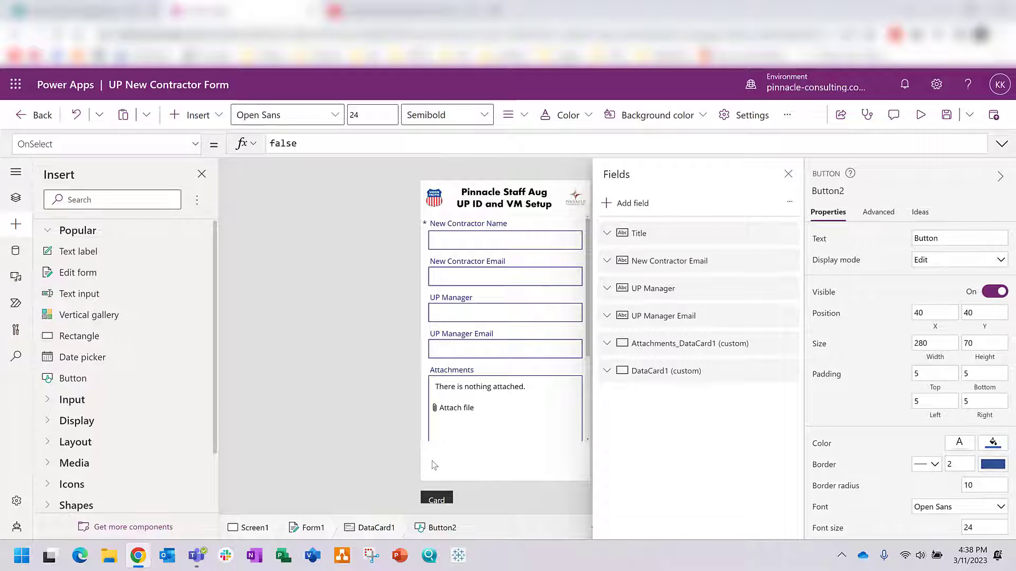
pyautogui.click(442, 469)
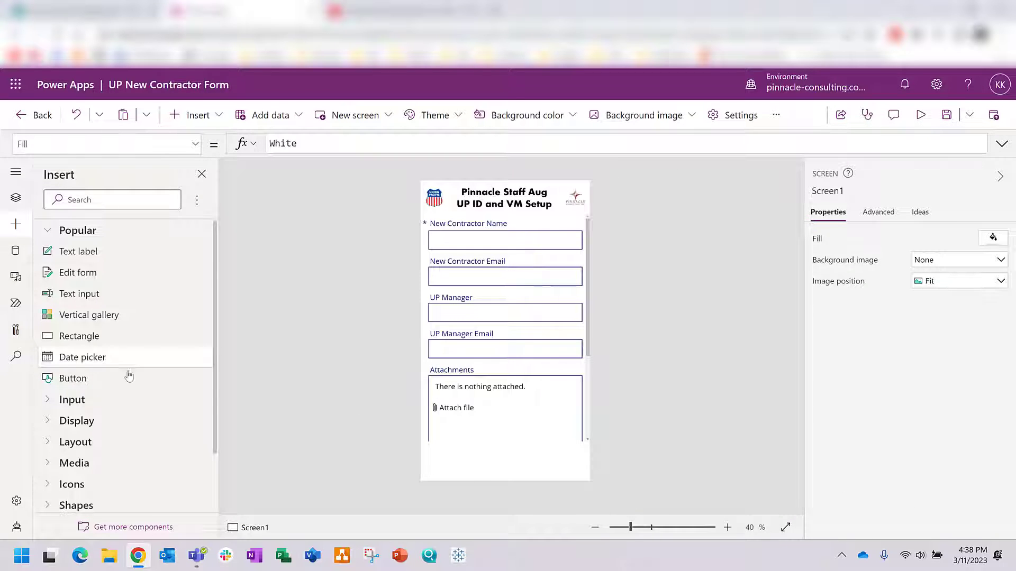
pyautogui.click(498, 475)
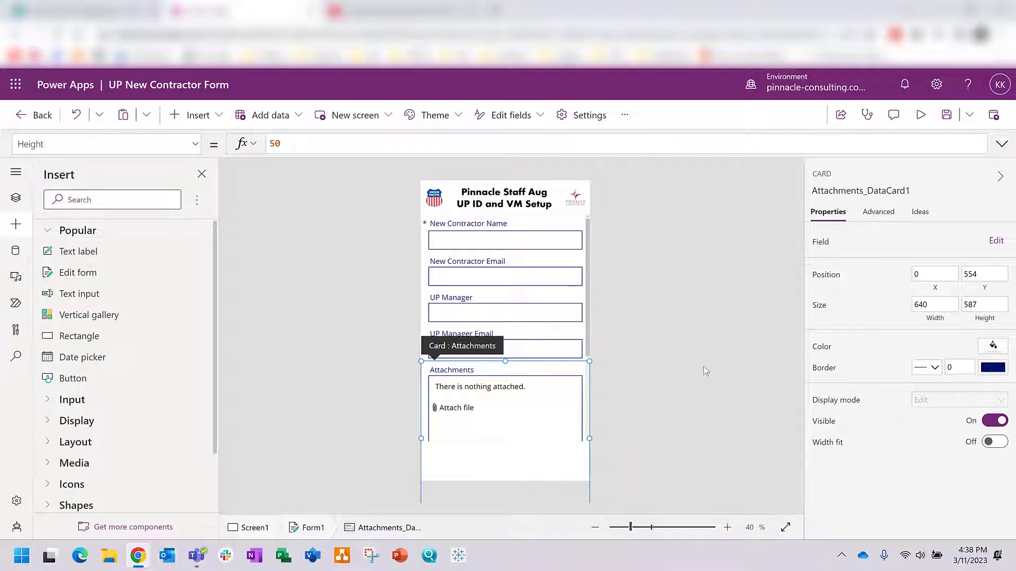
pyautogui.click(595, 527)
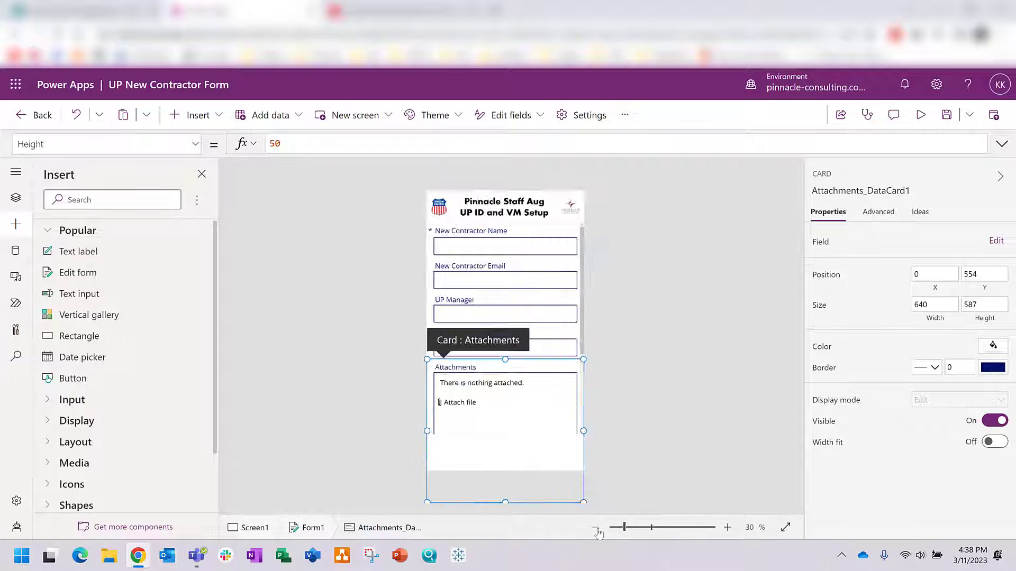
pyautogui.moveTo(505, 470); pyautogui.dragTo(502, 448)
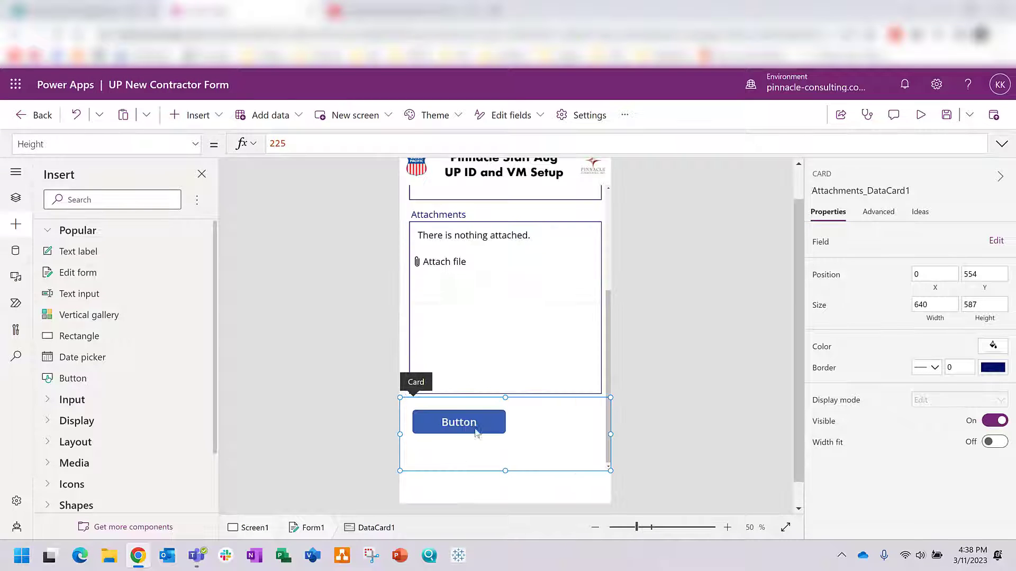
# Step: Change the new button's text to Submit and save the app
pyautogui.click(465, 421)
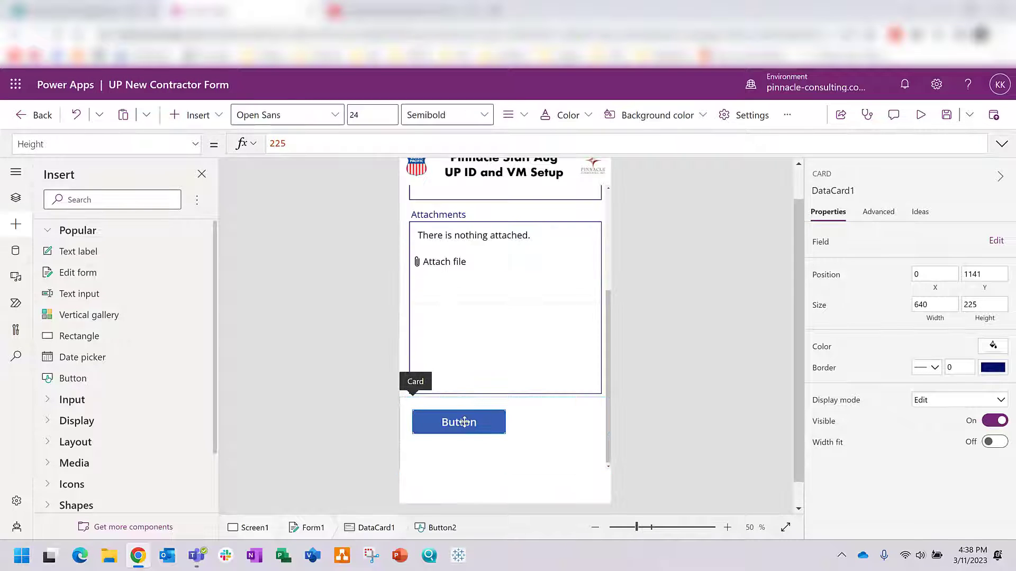
pyautogui.doubleClick(943, 239)
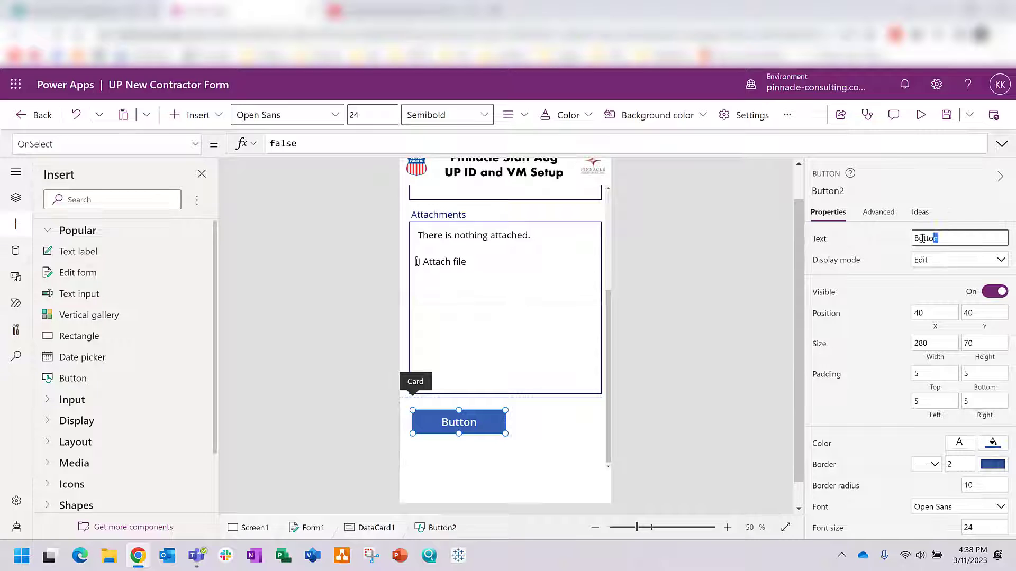
pyautogui.write('Submit')
pyautogui.click(687, 355)
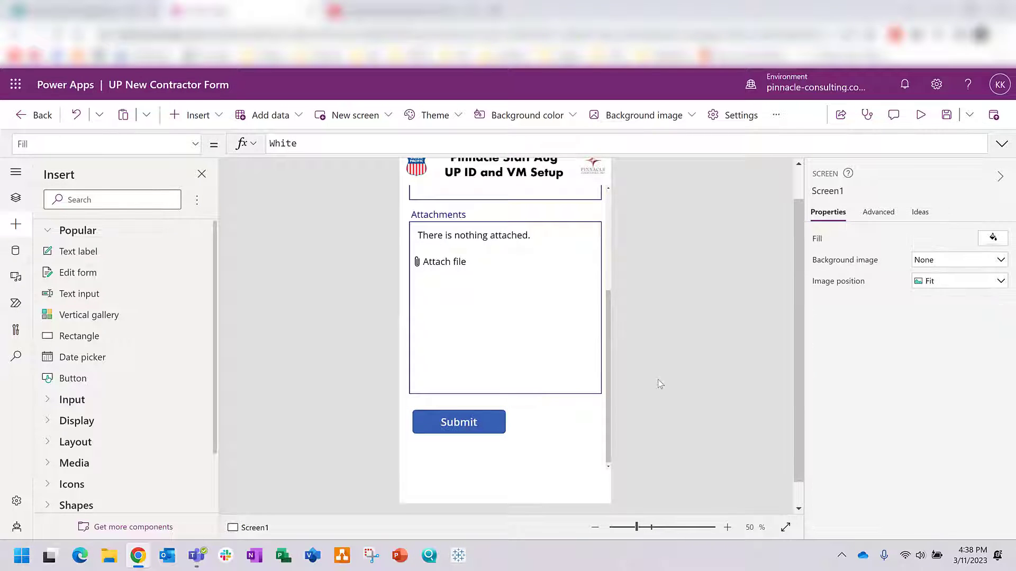
pyautogui.click(934, 115)
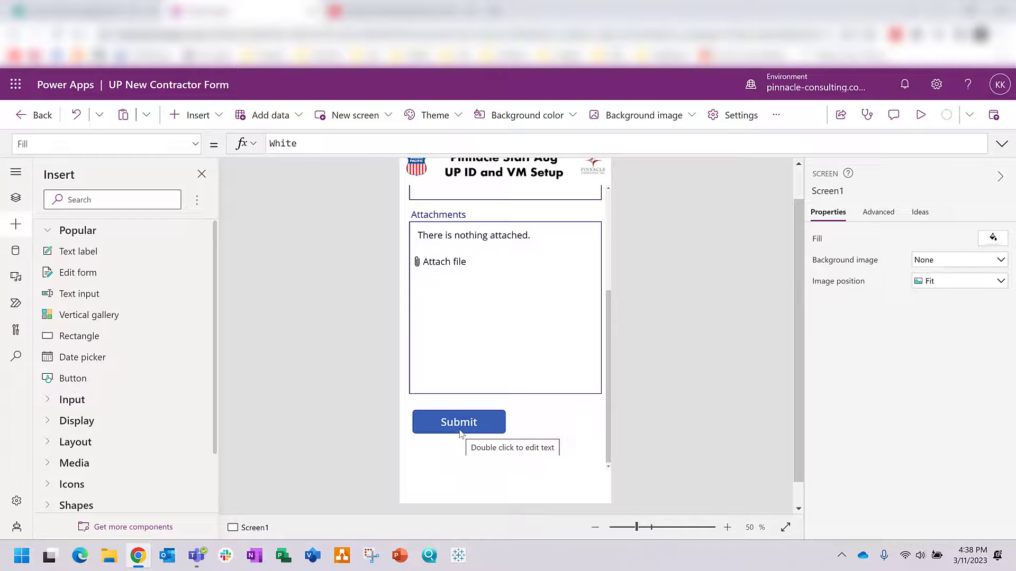
pyautogui.click(10, 204)
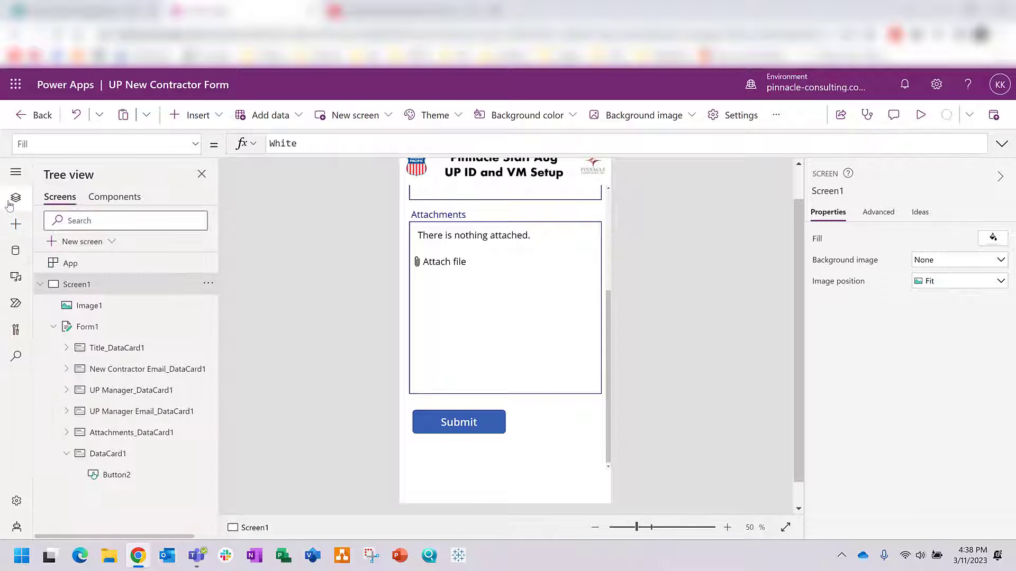
# Step: Set Button2's OnSelect formula to SubmitForm(Form1) and save the app
pyautogui.click(108, 476)
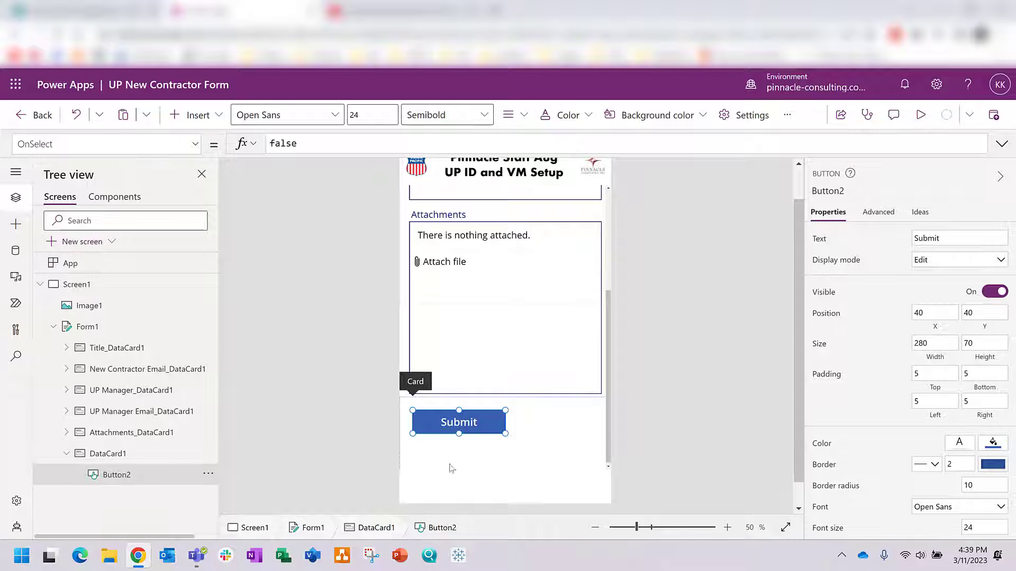
pyautogui.click(194, 144)
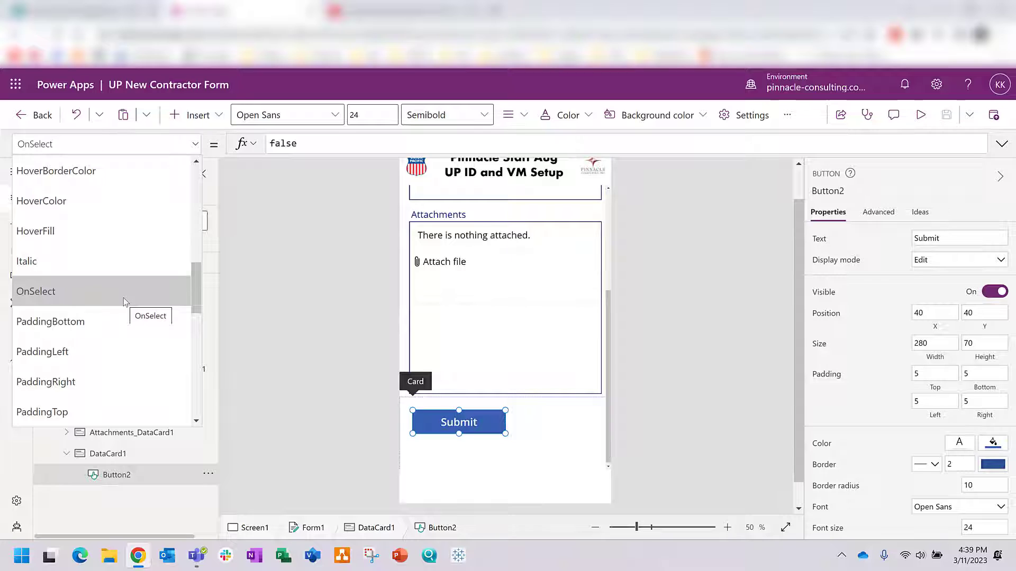
pyautogui.click(123, 297)
pyautogui.click(307, 142)
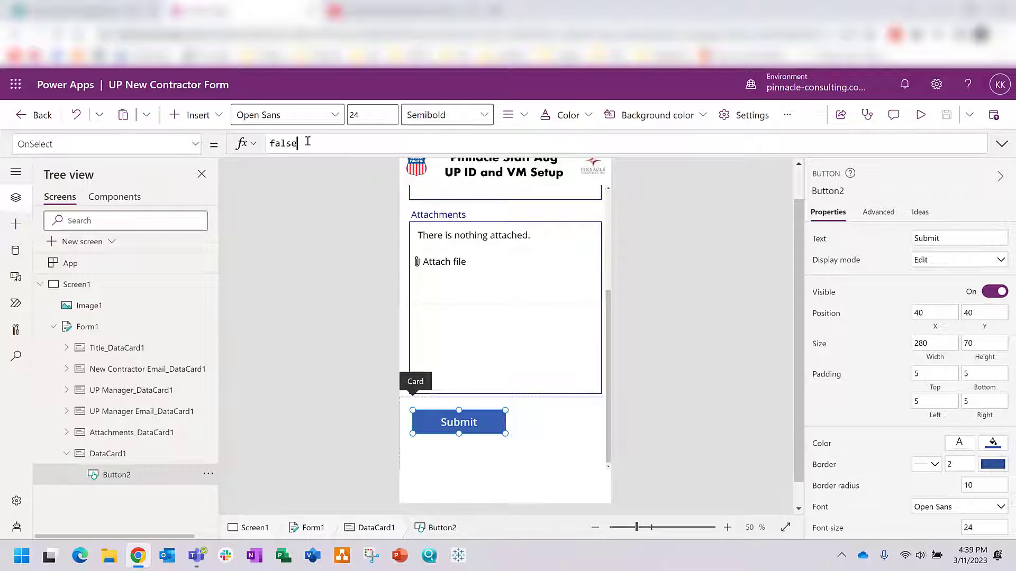
pyautogui.press('BackSpace')
pyautogui.press('BackSpace')
pyautogui.press('BackSpace')
pyautogui.press('BackSpace')
pyautogui.press('BackSpace')
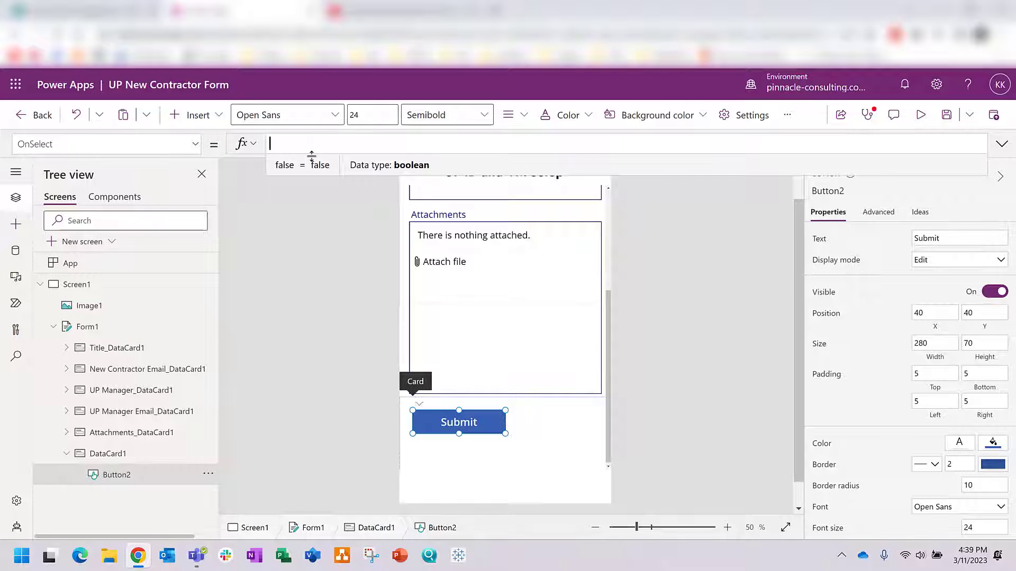
pyautogui.write('S')
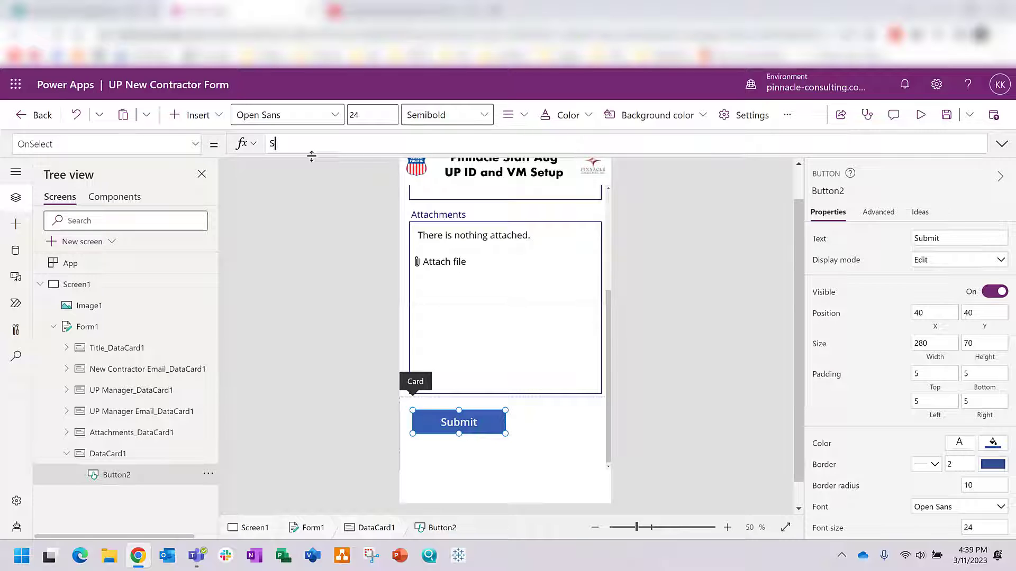
pyautogui.write('ubmit')
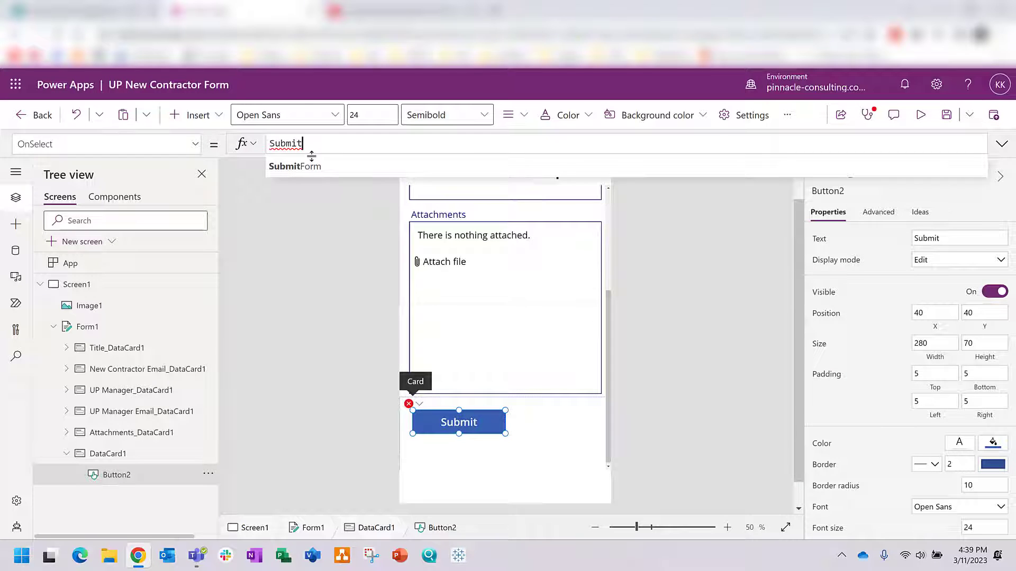
pyautogui.click(310, 166)
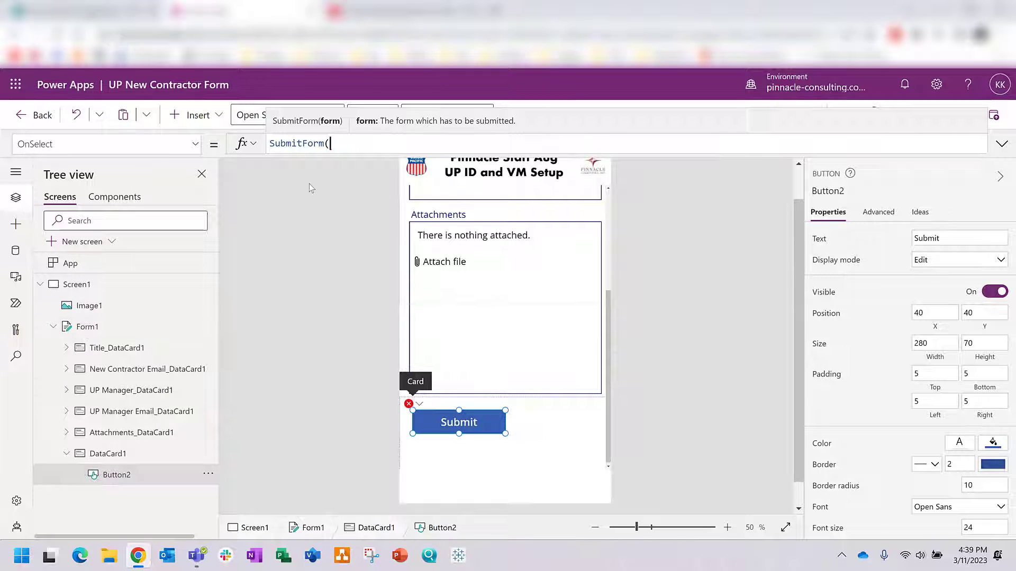
pyautogui.write('F')
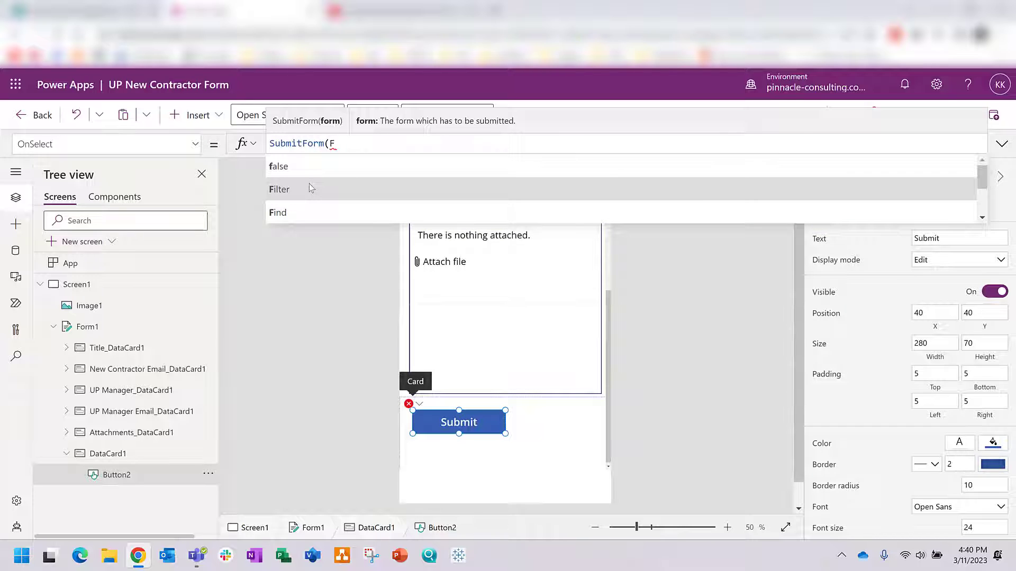
pyautogui.write('orm1')
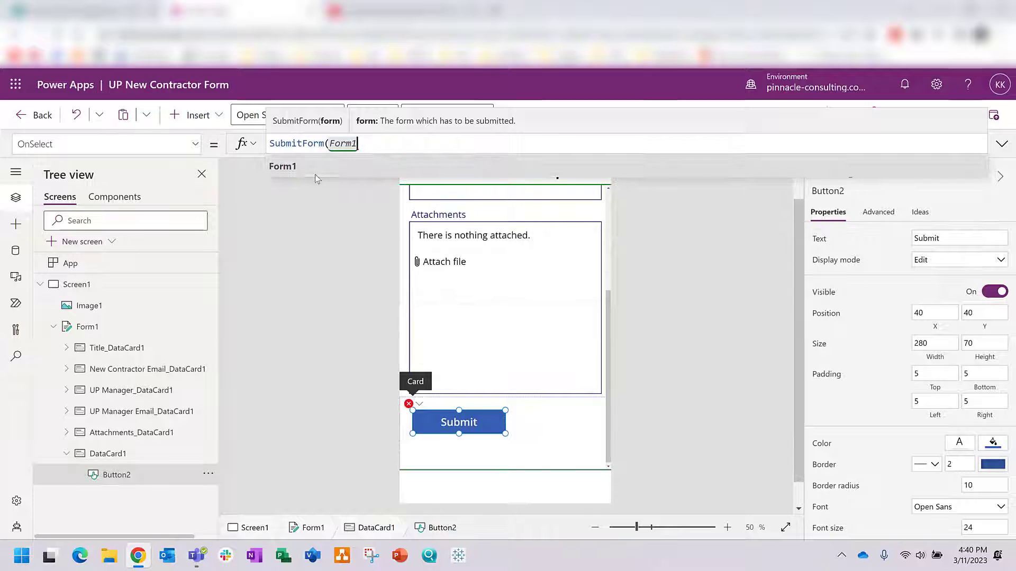
pyautogui.write(')')
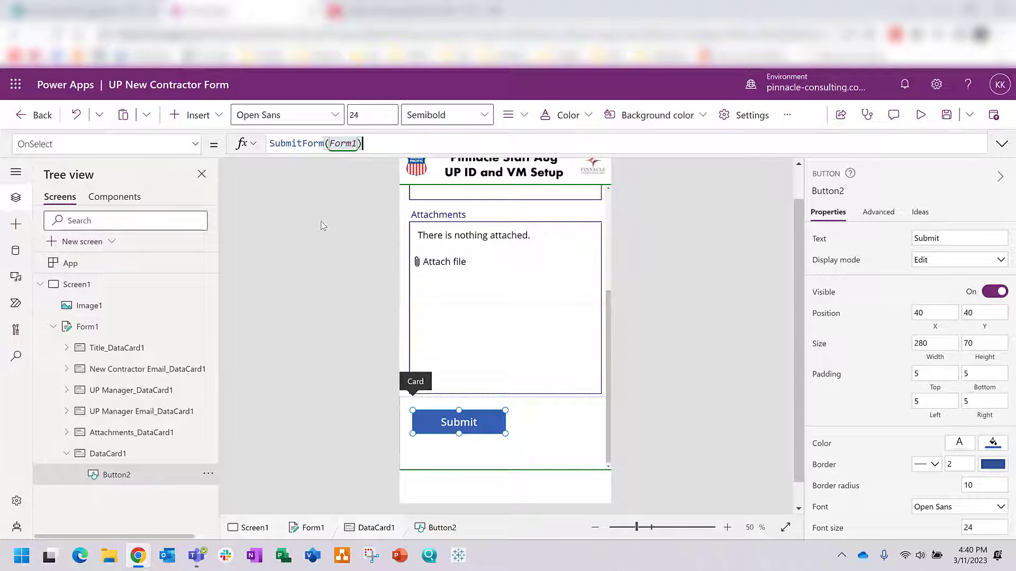
pyautogui.click(300, 194)
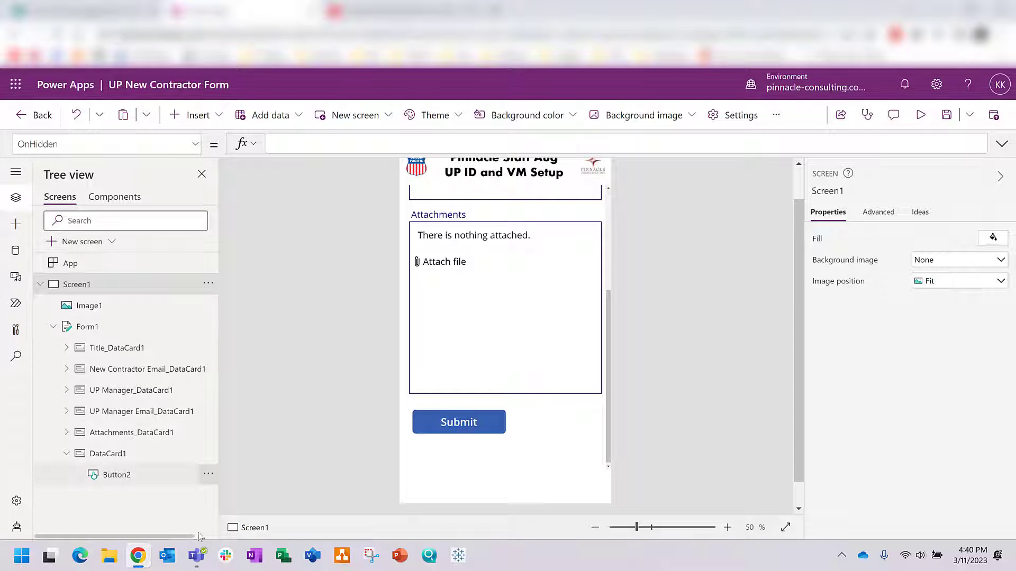
pyautogui.click(133, 475)
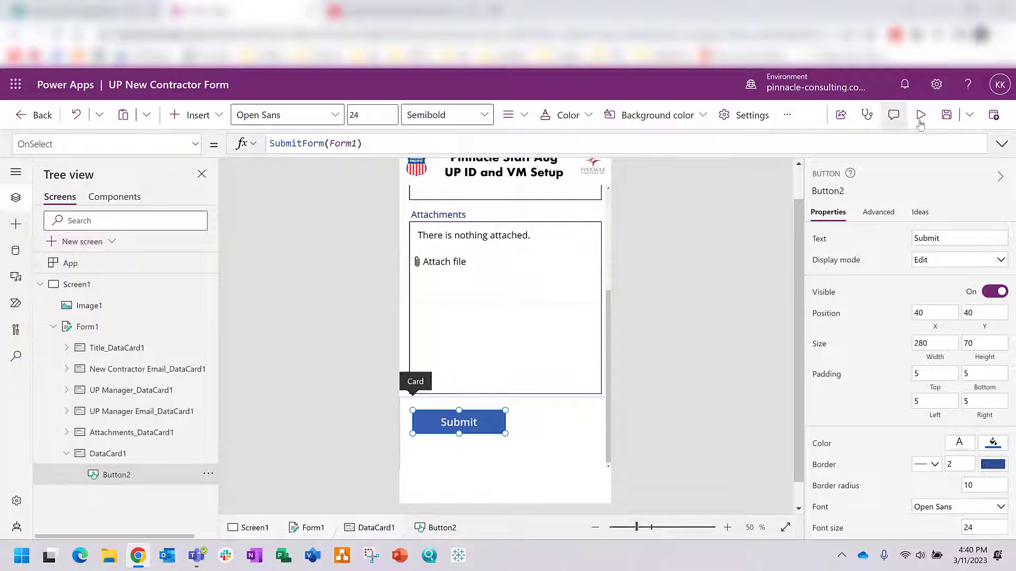
pyautogui.click(948, 115)
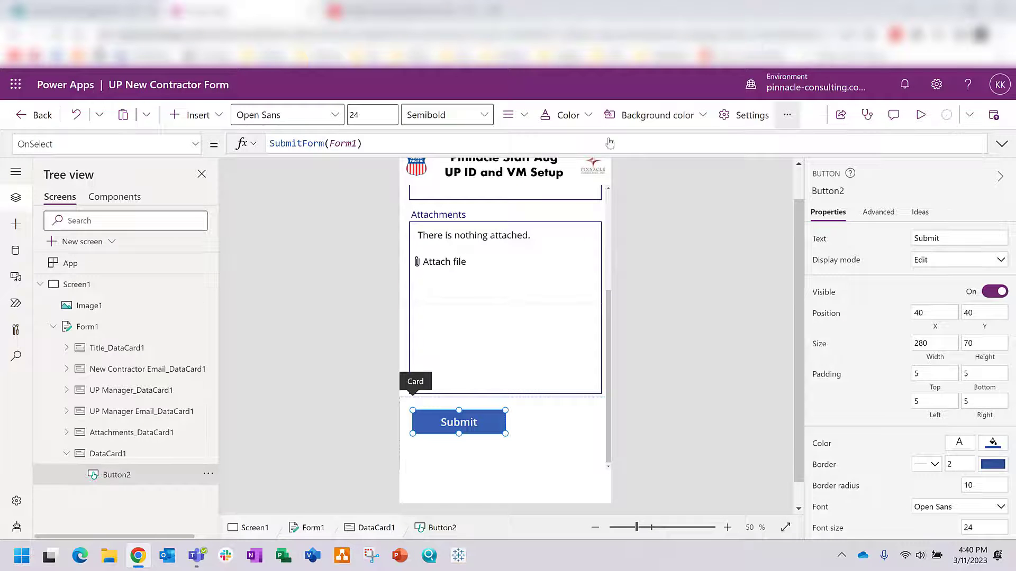
# Step: Retype the form number in the formula so it still reads SubmitForm(Form1)
pyautogui.click(345, 143)
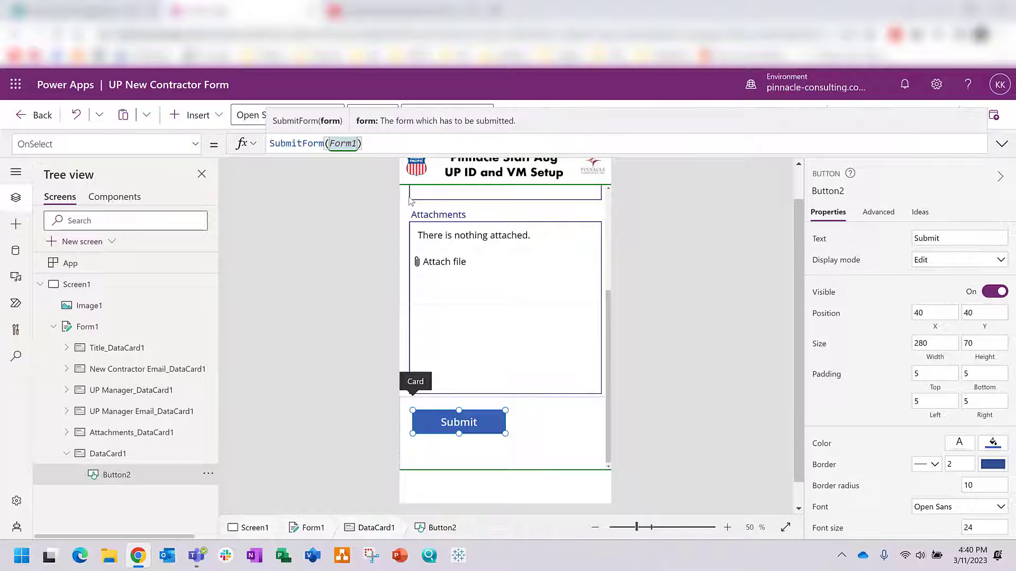
pyautogui.press('BackSpace')
pyautogui.write('2')
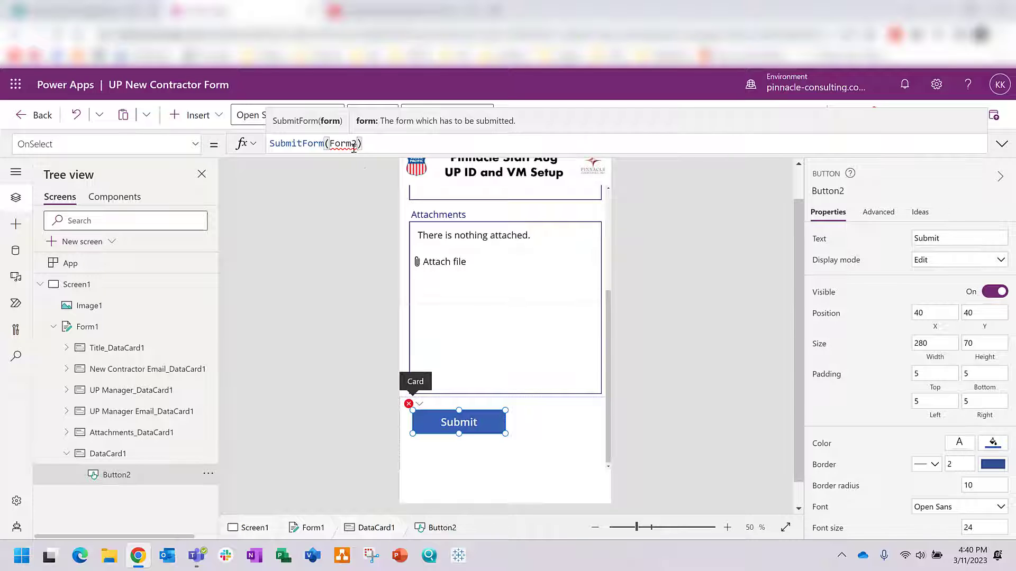
pyautogui.press('BackSpace')
pyautogui.write('1')
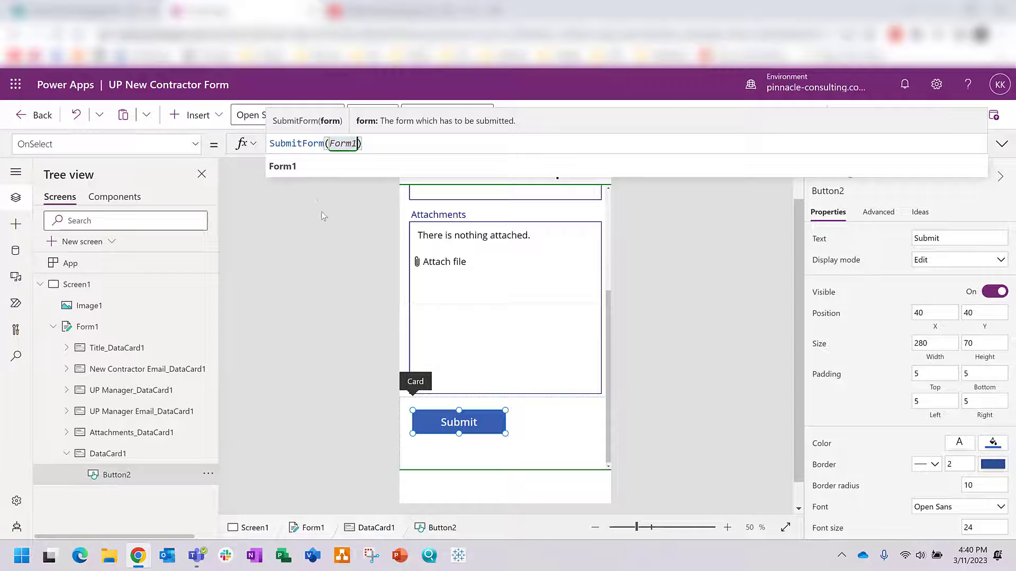
pyautogui.click(348, 203)
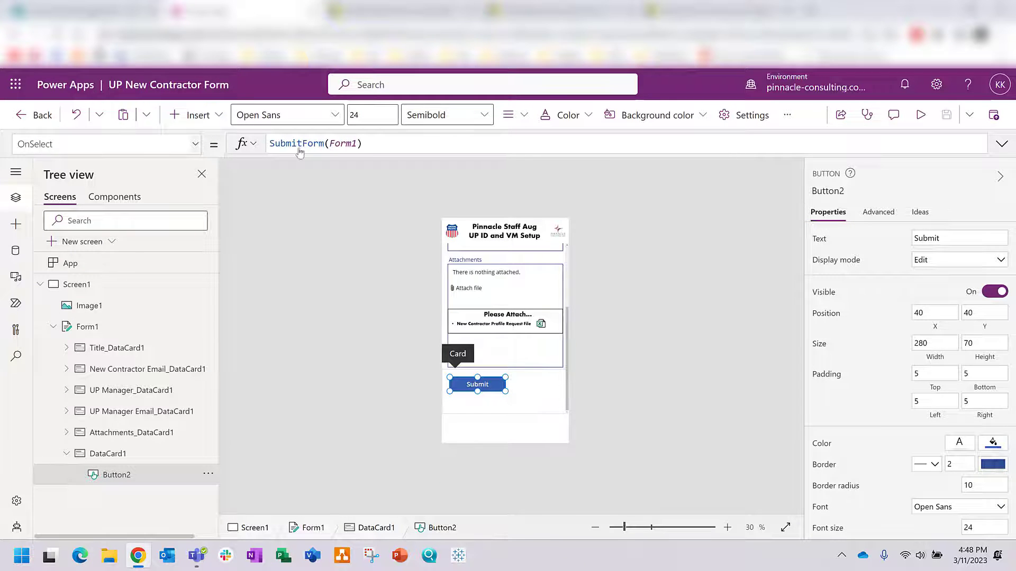
# Step: Append ;NewForm(Form1) to the OnSelect formula after SubmitForm(Form1)
pyautogui.click(377, 143)
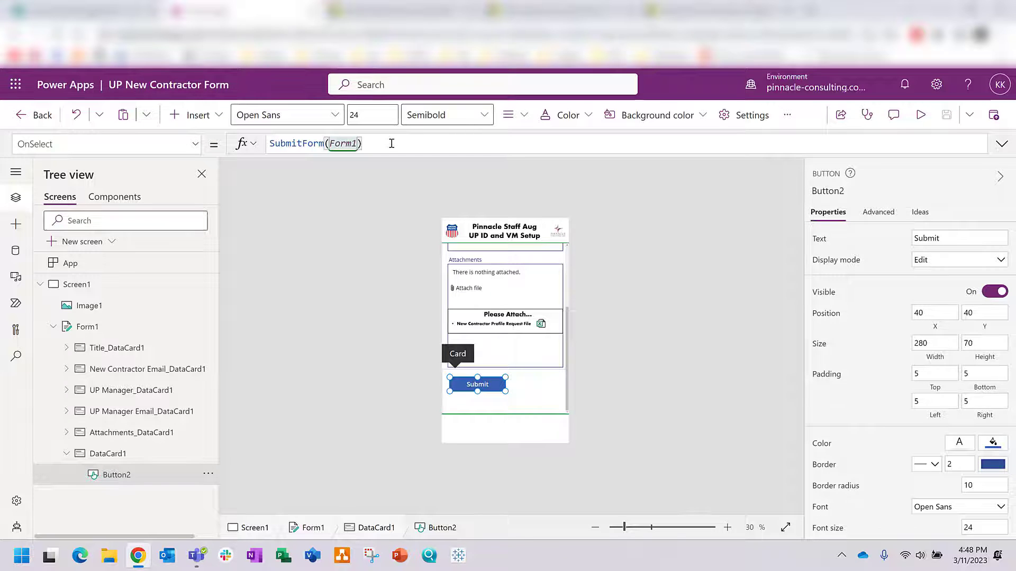
pyautogui.write(';New')
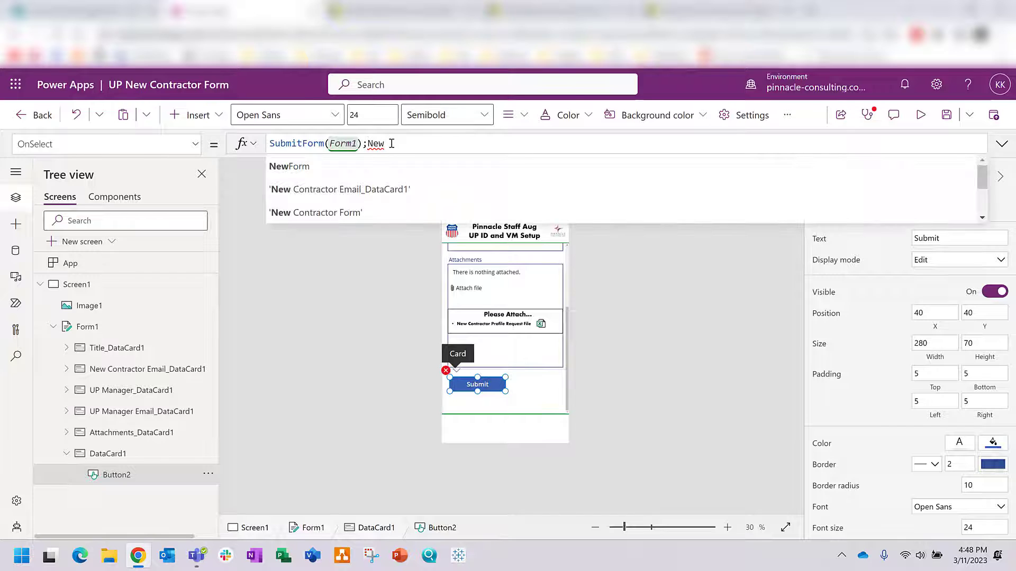
pyautogui.click(333, 165)
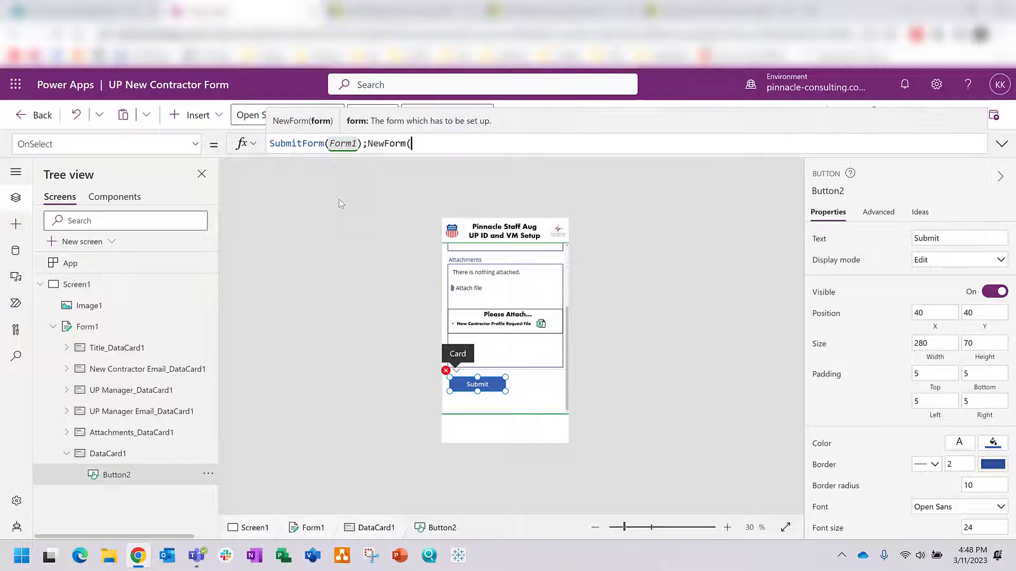
pyautogui.write('Form')
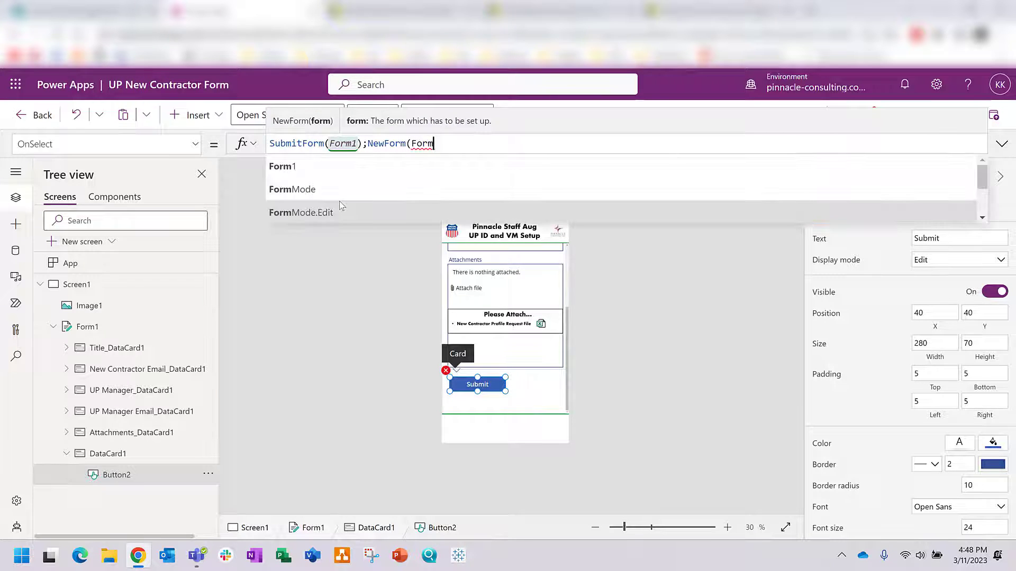
pyautogui.click(322, 170)
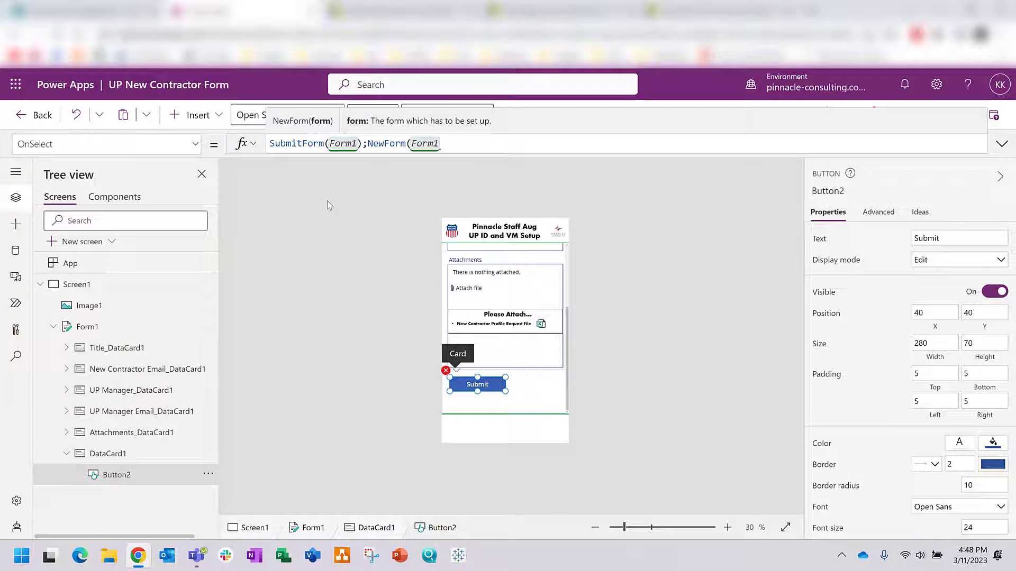
pyautogui.write(')')
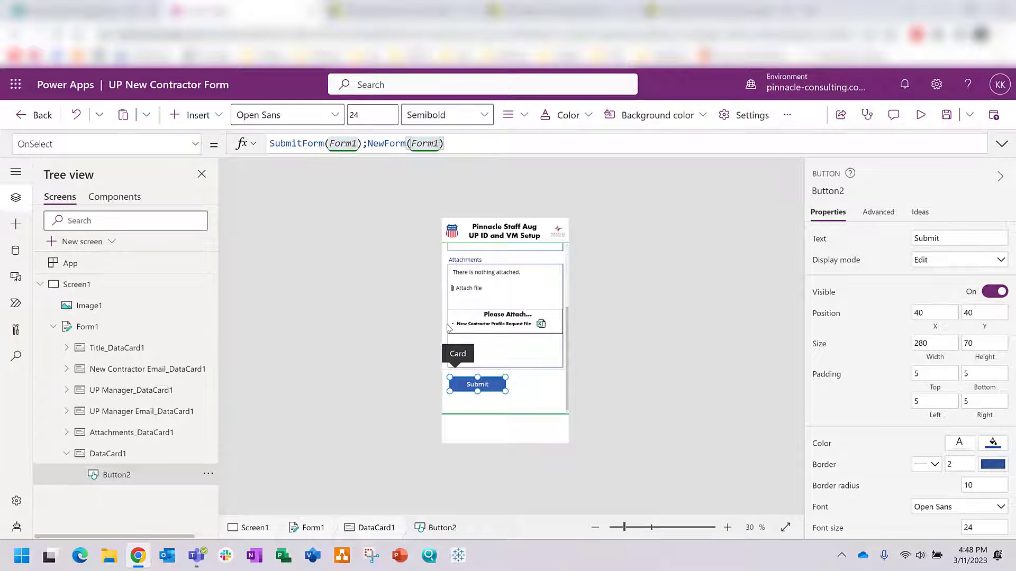
pyautogui.click(369, 294)
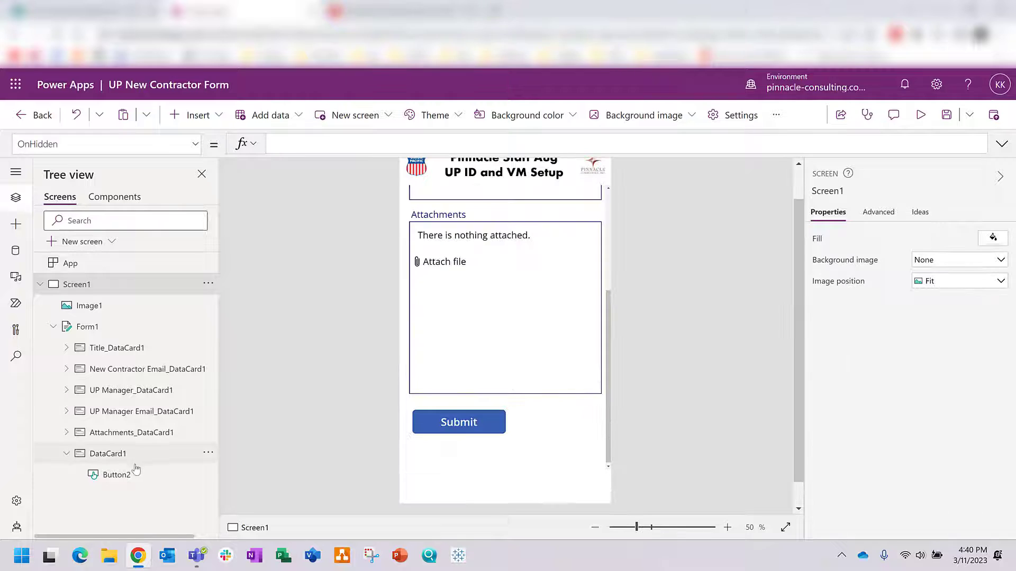
pyautogui.click(127, 475)
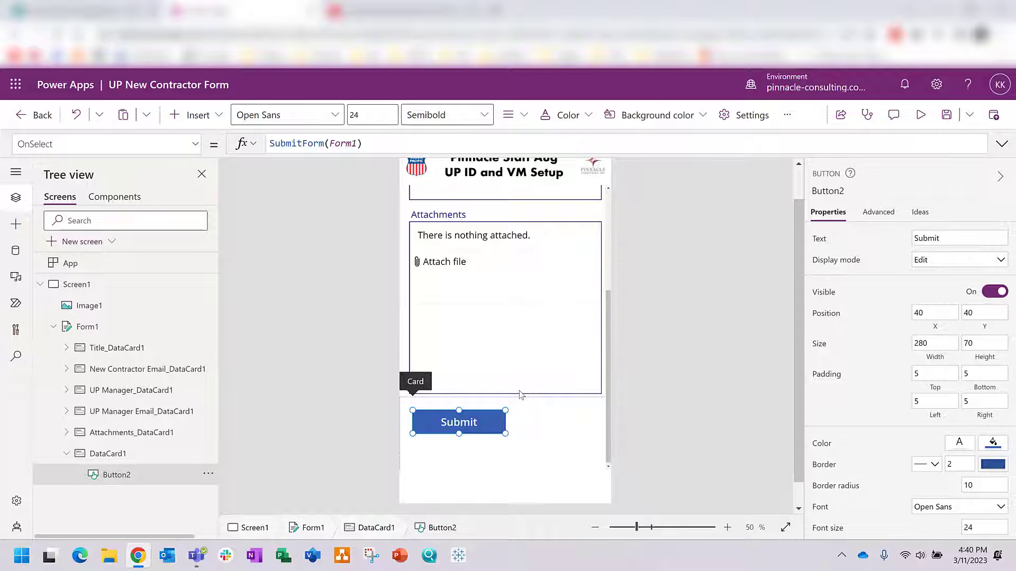
pyautogui.scroll(5, 521, 395)
pyautogui.scroll(-3, 521, 394)
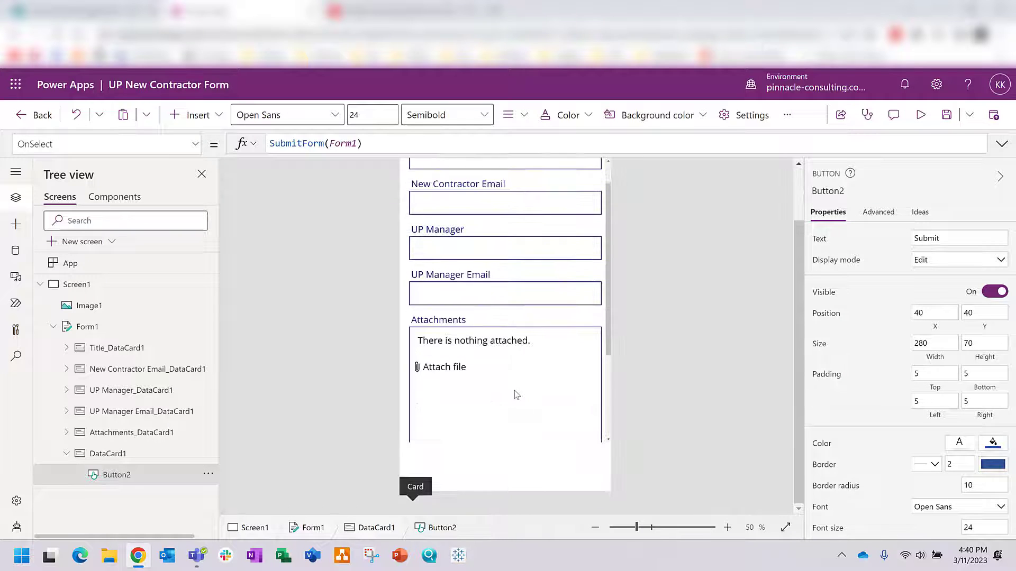
pyautogui.click(463, 415)
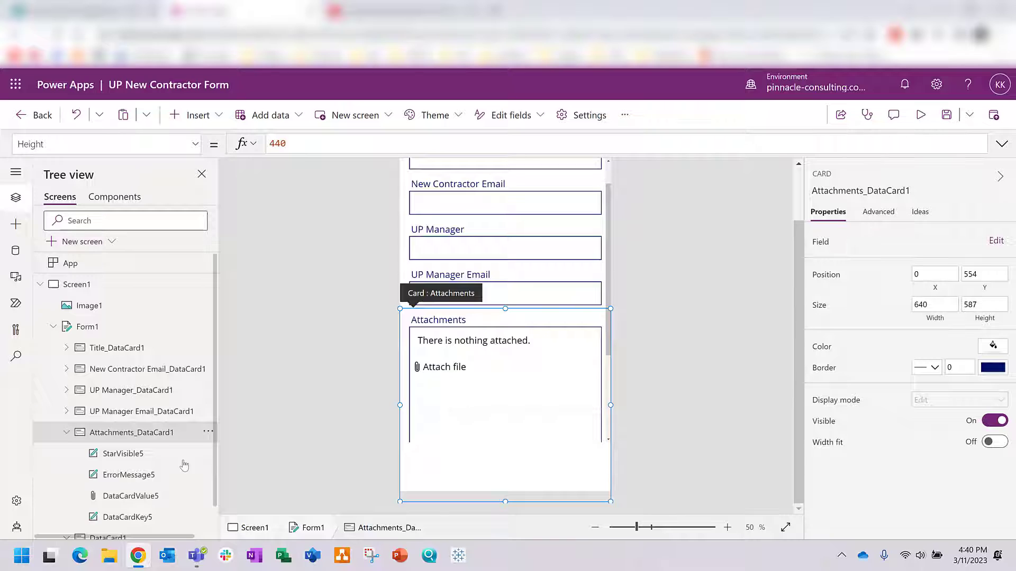
pyautogui.scroll(-1, 161, 447)
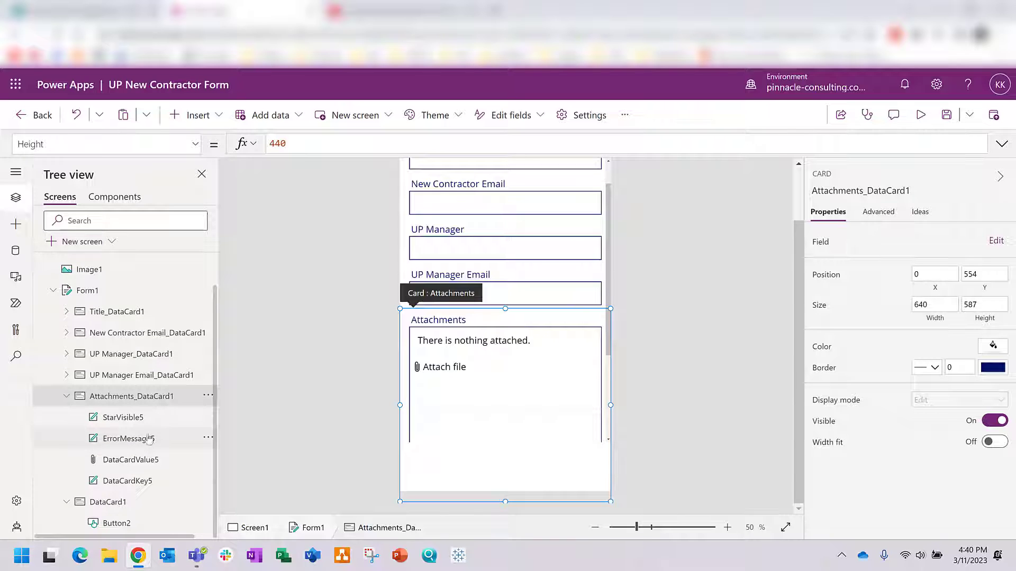
pyautogui.click(152, 464)
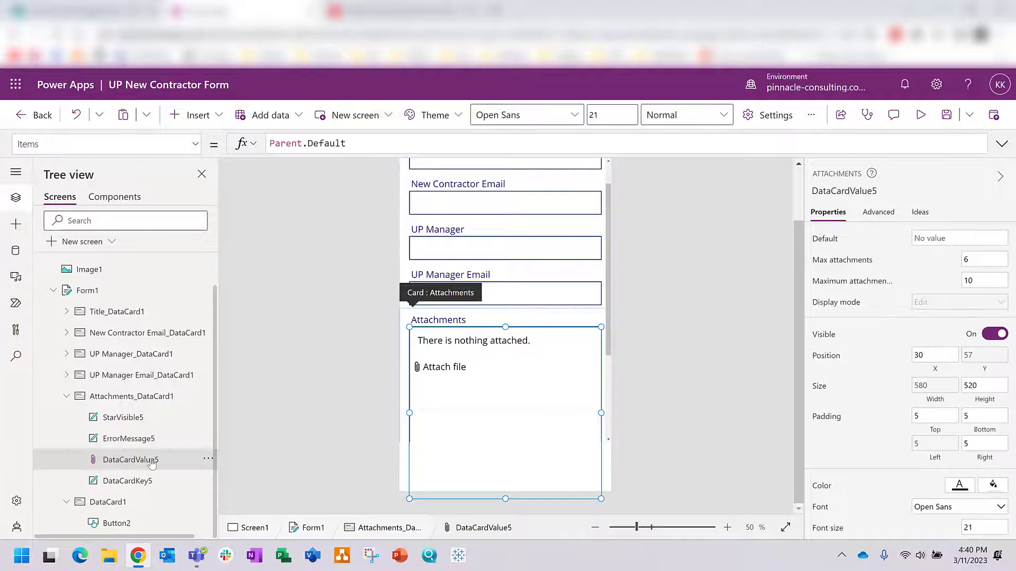
pyautogui.click(149, 481)
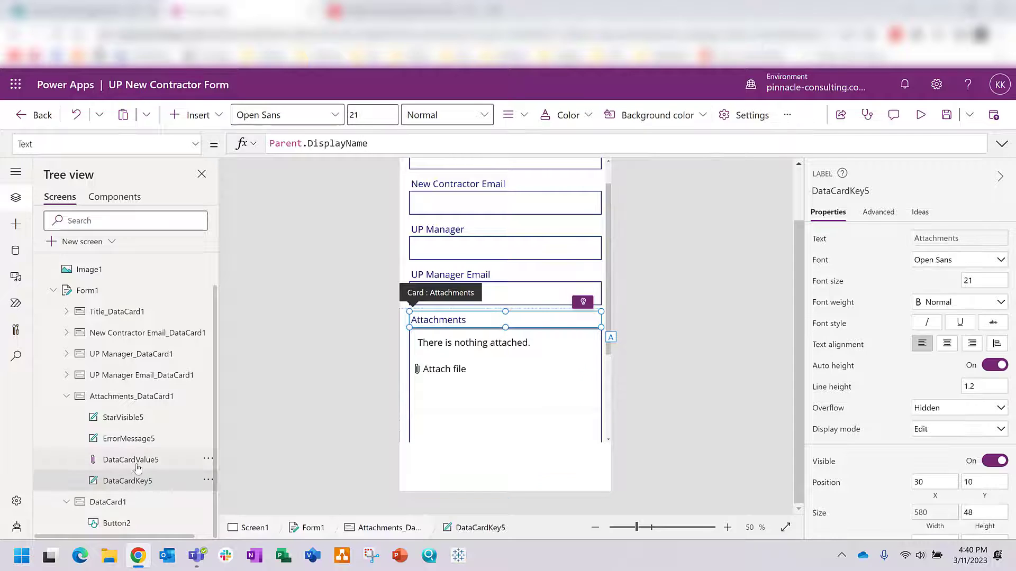
pyautogui.click(134, 460)
pyautogui.click(129, 440)
pyautogui.click(125, 419)
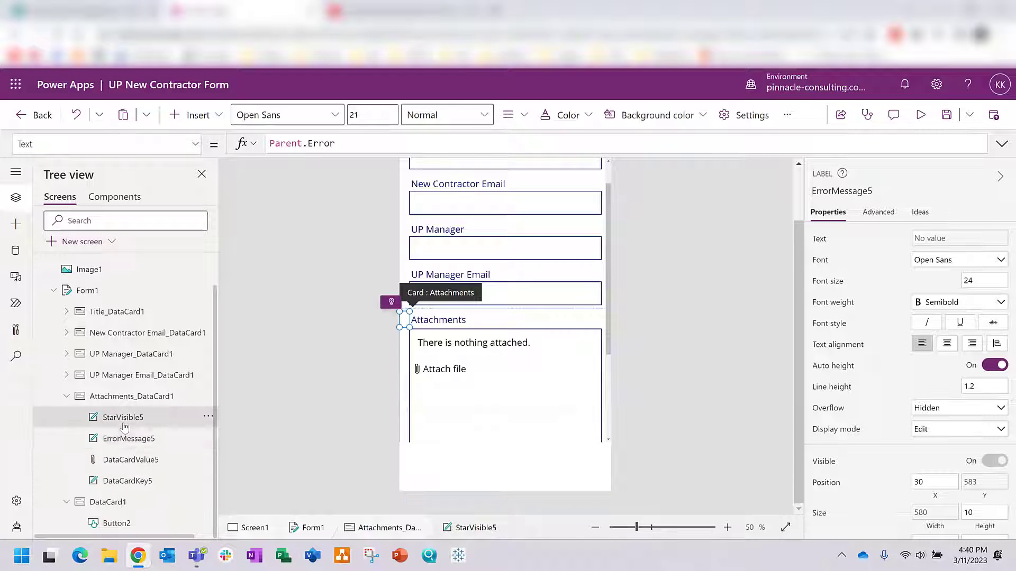
pyautogui.click(132, 461)
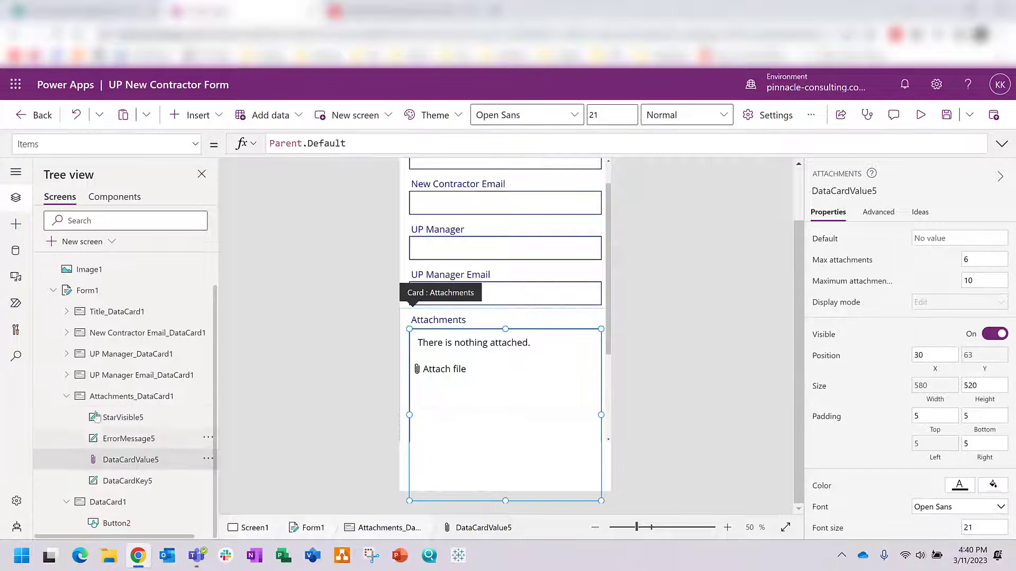
# Step: Insert an image below Attach file showing AttachNewContractorRequest.png from the computer
pyautogui.click(16, 227)
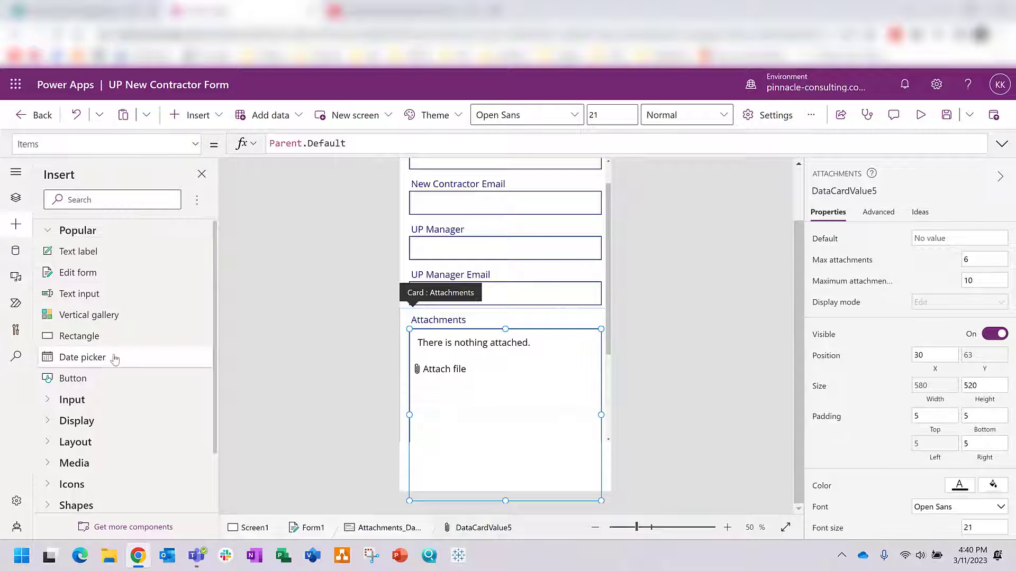
pyautogui.scroll(-1, 118, 366)
pyautogui.click(107, 405)
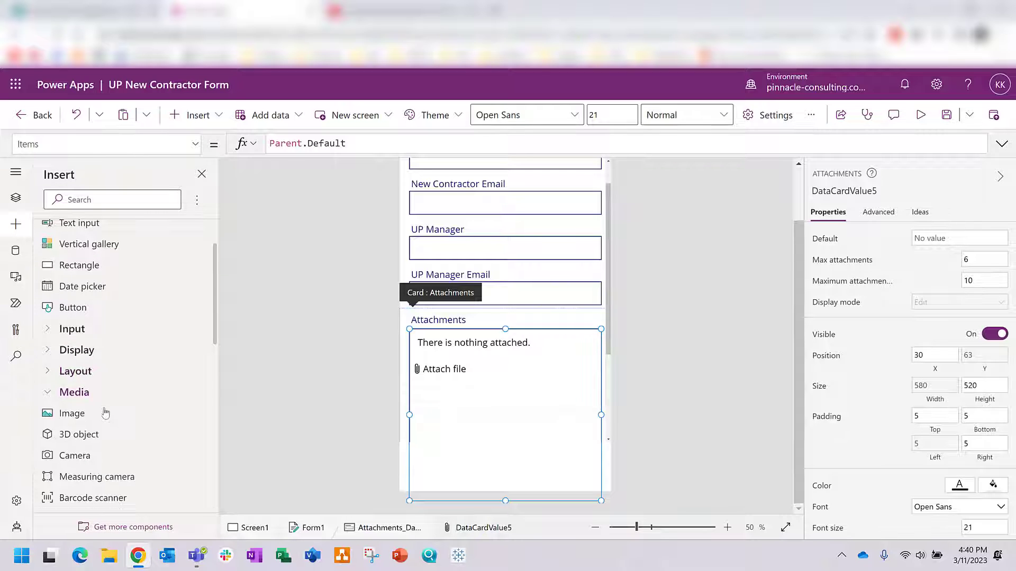
pyautogui.scroll(-2, 92, 344)
pyautogui.click(78, 288)
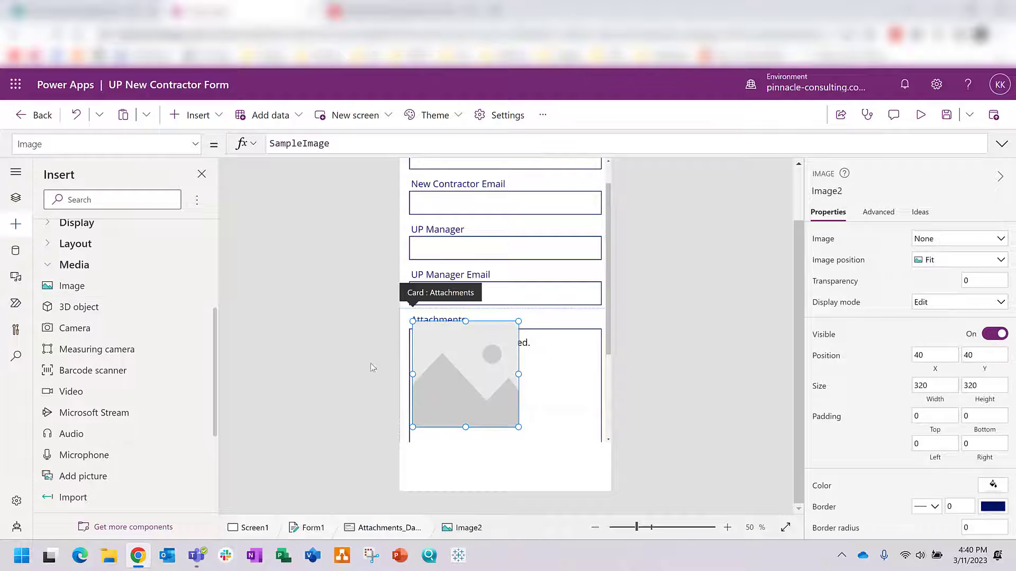
pyautogui.moveTo(463, 374); pyautogui.dragTo(465, 435)
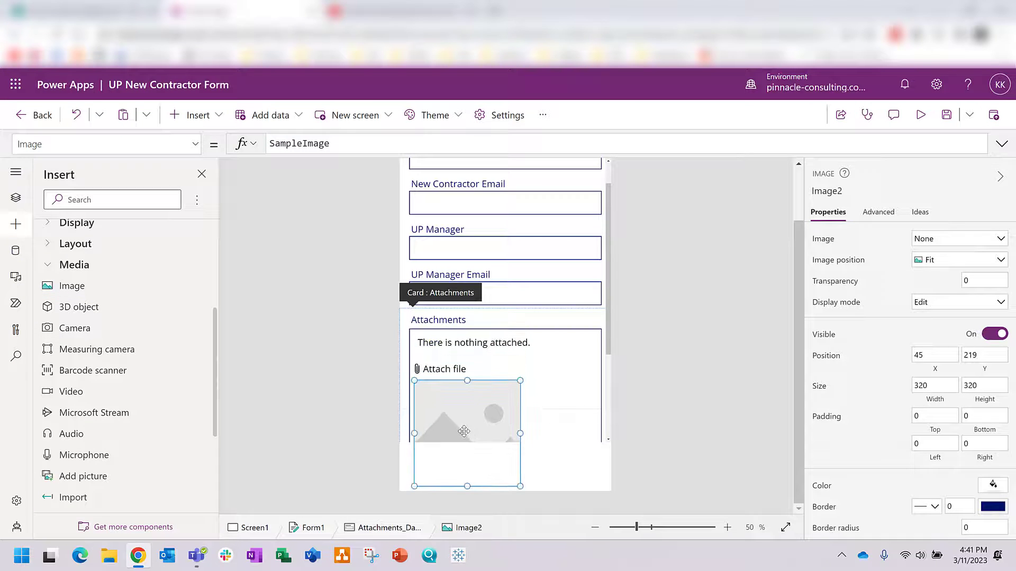
pyautogui.click(940, 245)
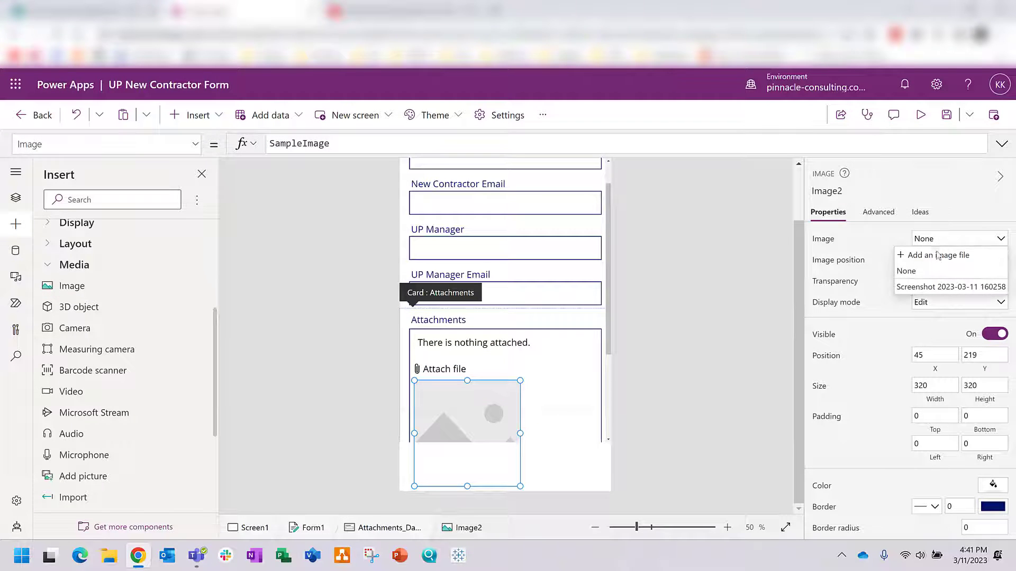
pyautogui.click(936, 256)
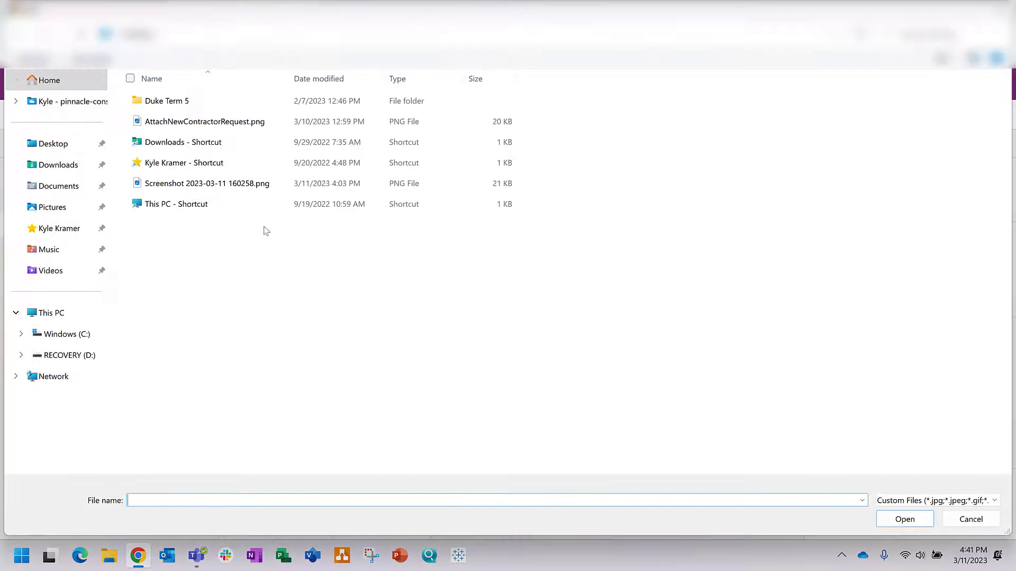
pyautogui.click(207, 125)
pyautogui.doubleClick(206, 122)
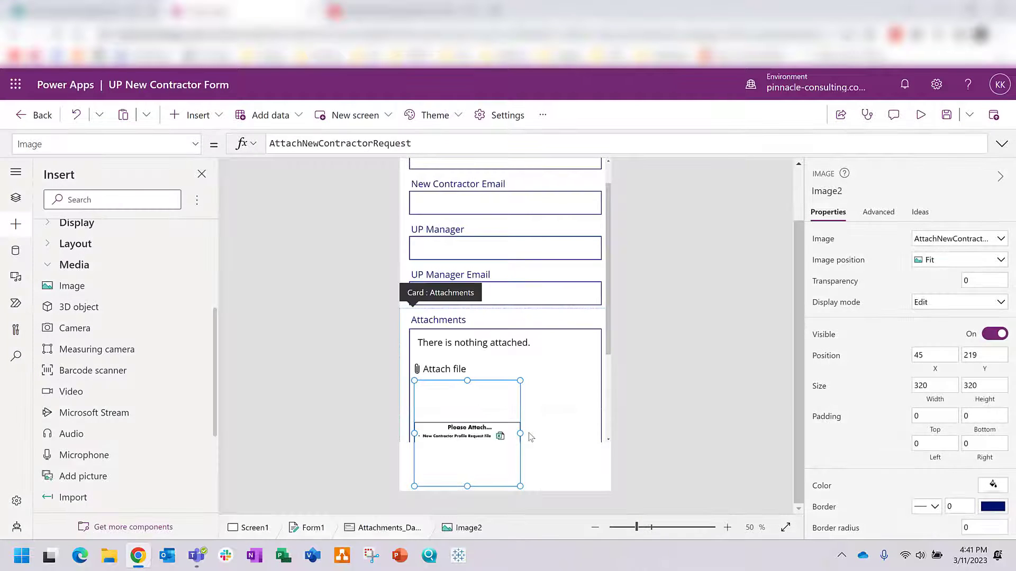
# Step: Resize the image to span the card's width and trim its top and bottom
pyautogui.moveTo(521, 434); pyautogui.dragTo(601, 433)
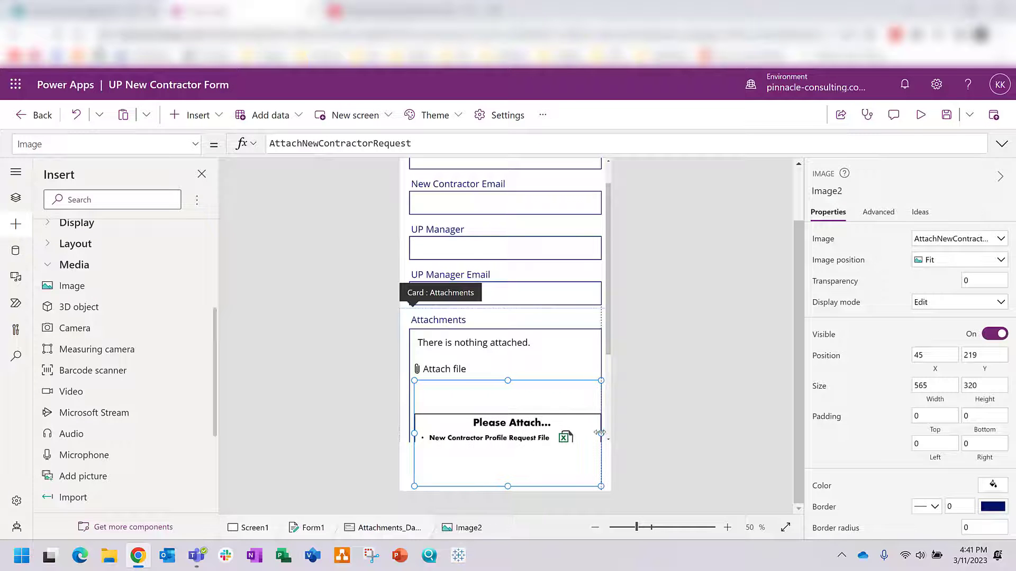
pyautogui.moveTo(416, 434); pyautogui.dragTo(410, 433)
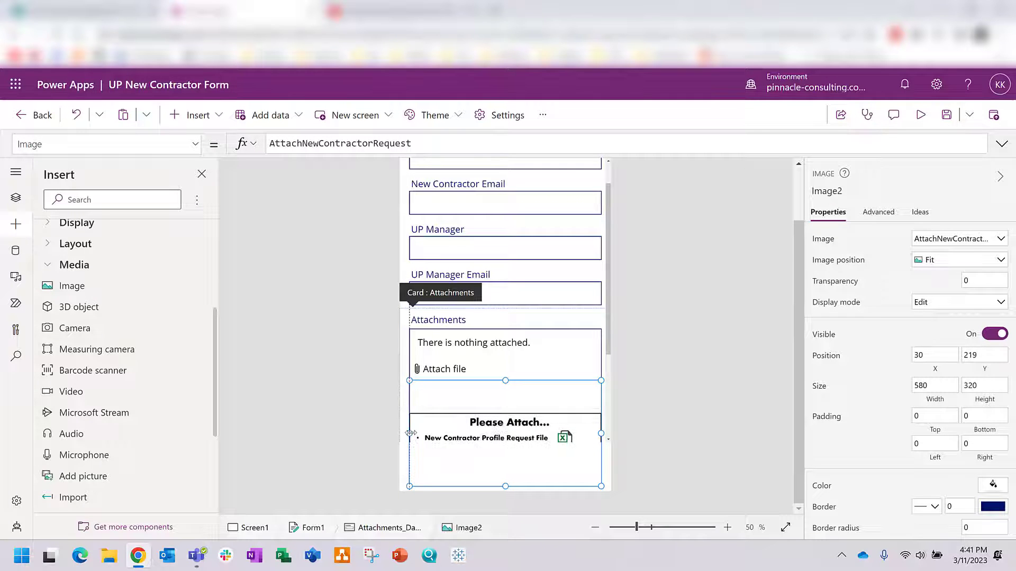
pyautogui.moveTo(507, 381)
pyautogui.mouseDown()
pyautogui.moveTo(506, 421)
pyautogui.moveTo(497, 365)
pyautogui.moveTo(498, 376)
pyautogui.mouseUp()
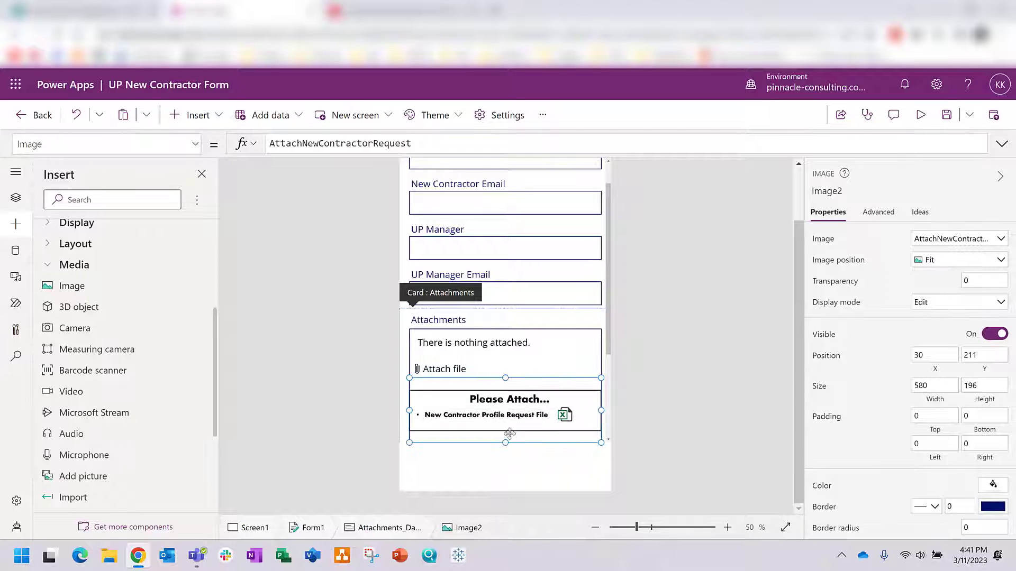
pyautogui.moveTo(505, 440); pyautogui.dragTo(501, 421)
pyautogui.click(639, 381)
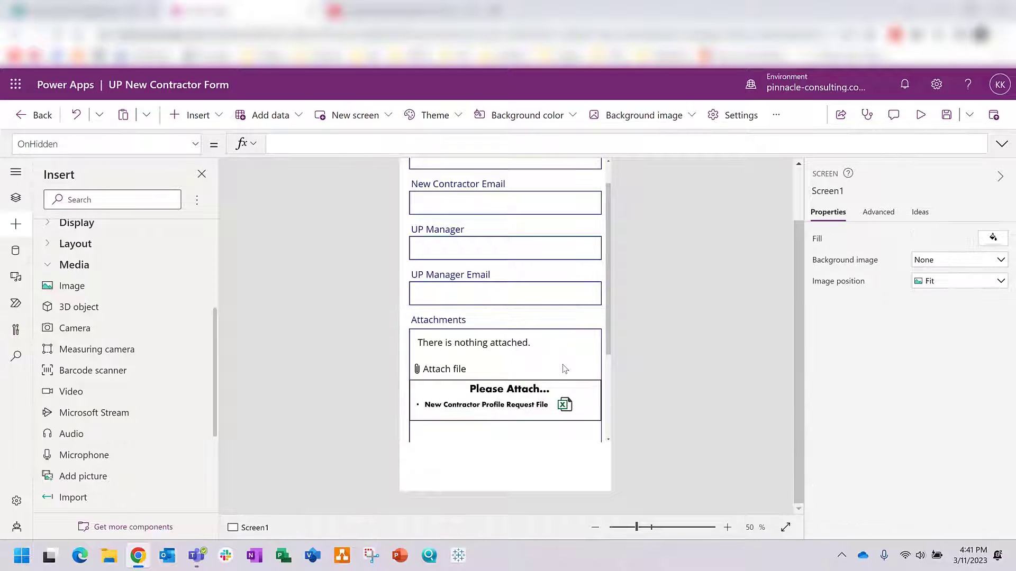
# Step: Move the Please Attach image lower in the Attachments card, then save the app
pyautogui.scroll(-3, 564, 370)
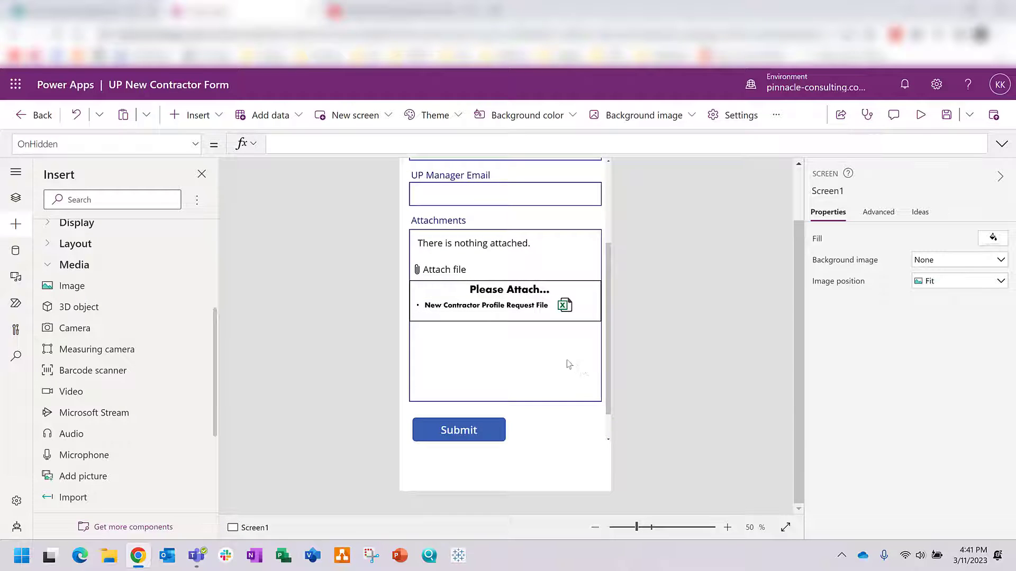
pyautogui.click(444, 292)
pyautogui.click(460, 282)
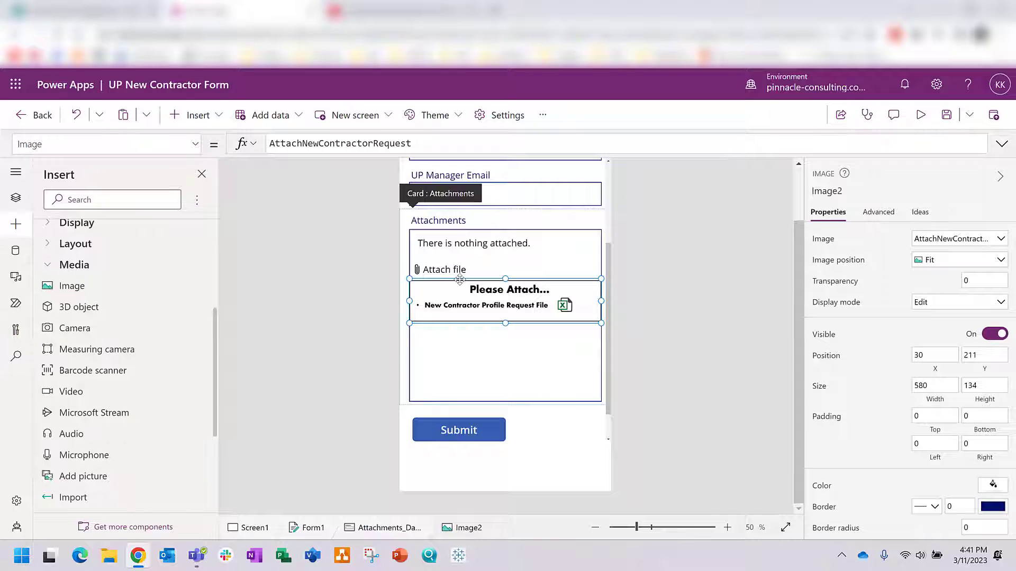
pyautogui.moveTo(460, 280); pyautogui.dragTo(465, 299)
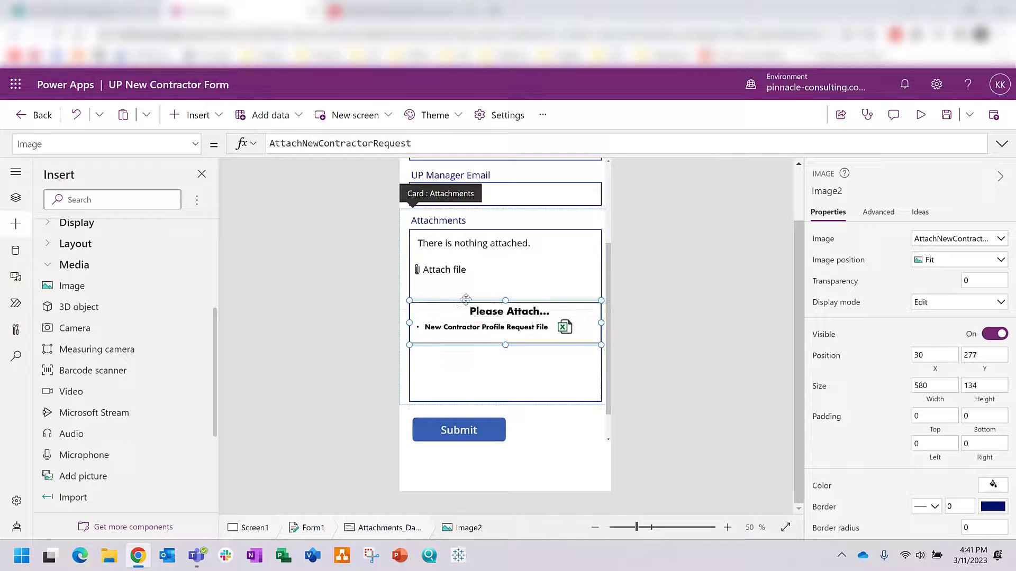
pyautogui.click(608, 301)
pyautogui.scroll(-1, 611, 390)
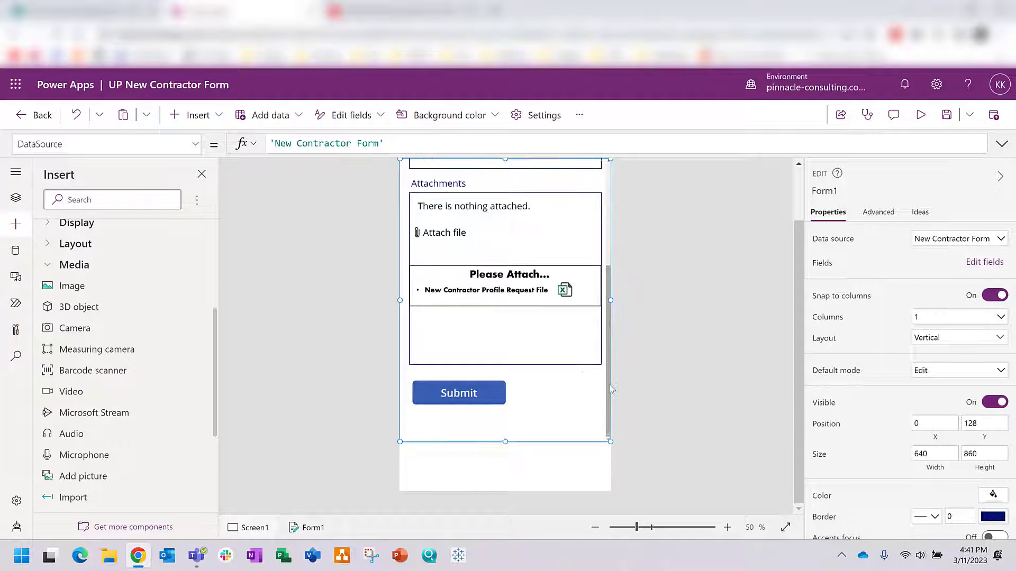
pyautogui.scroll(5, 611, 390)
pyautogui.click(942, 117)
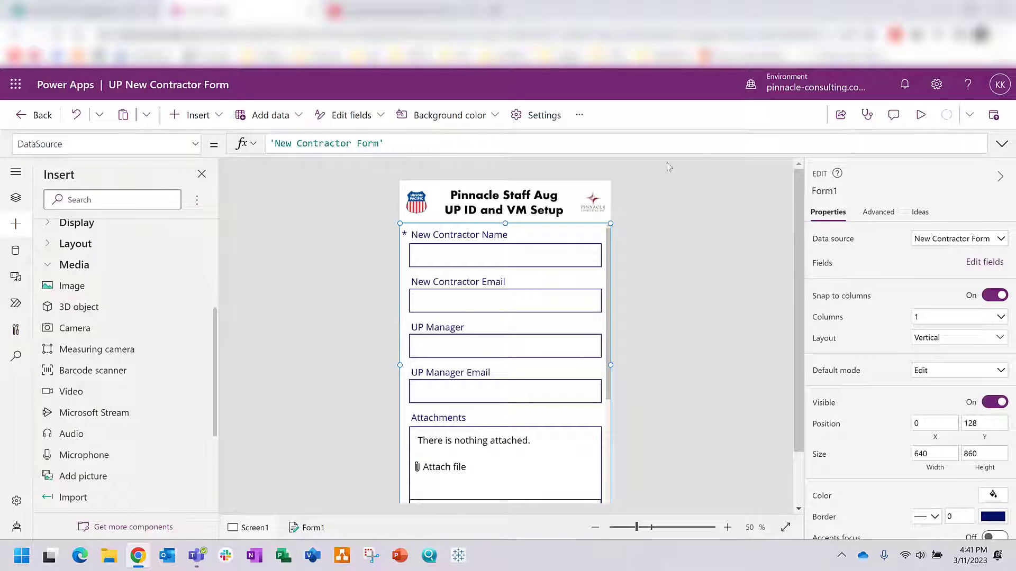
pyautogui.click(919, 117)
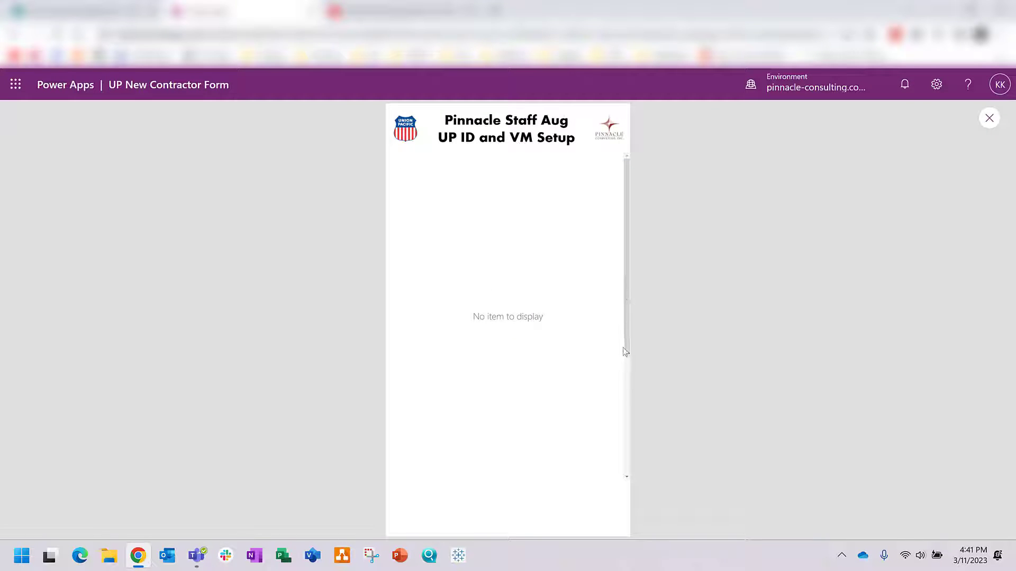
pyautogui.click(997, 119)
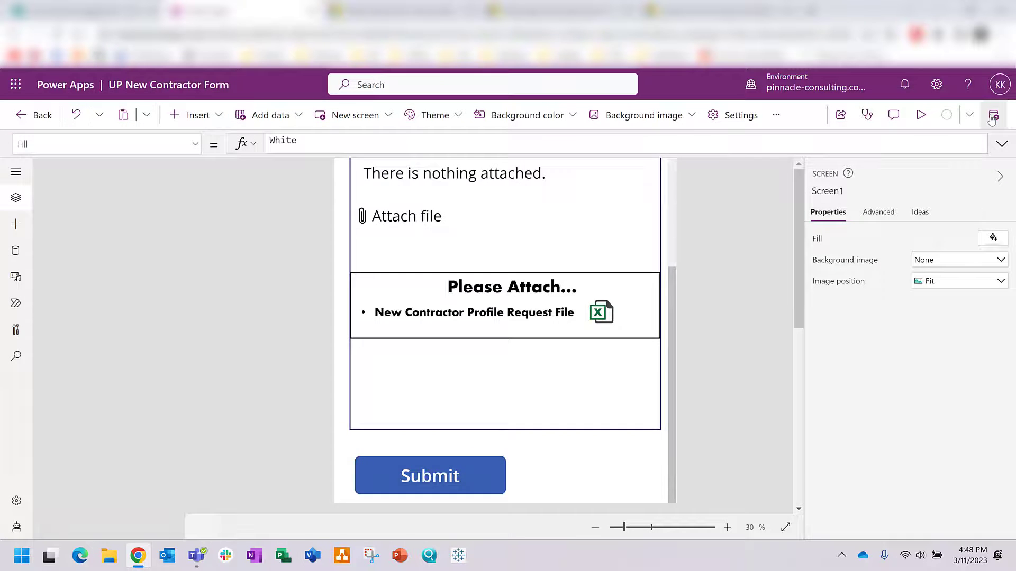
pyautogui.click(989, 117)
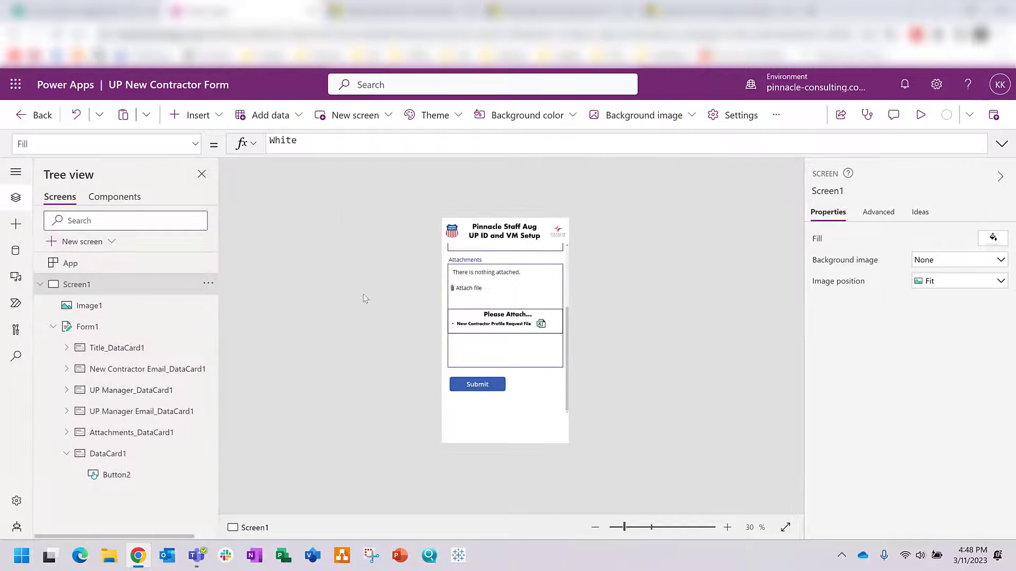
# Step: Set Form1's Item property to Defaults('New Contractor Form') and save the app
pyautogui.click(98, 329)
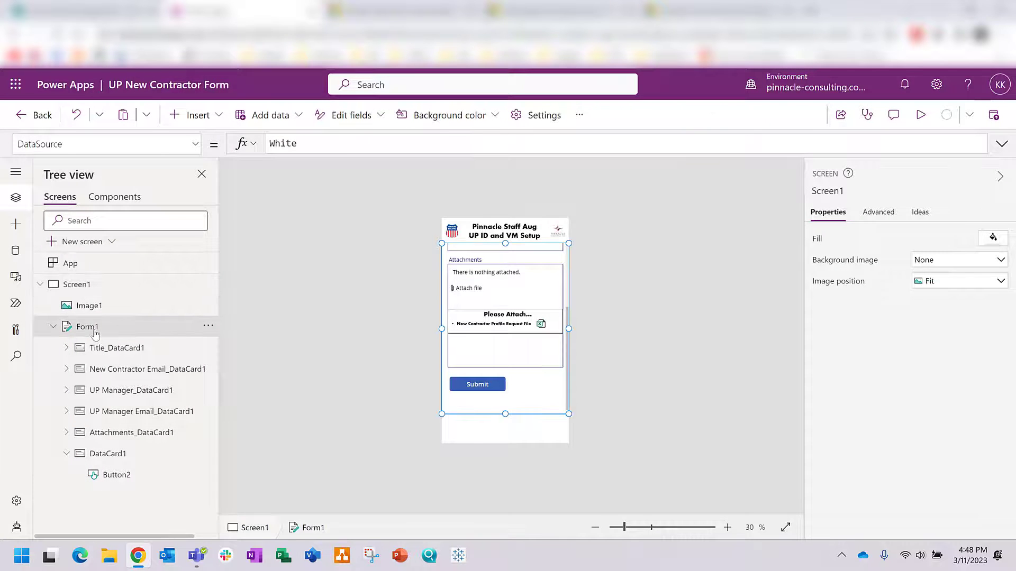
pyautogui.click(196, 148)
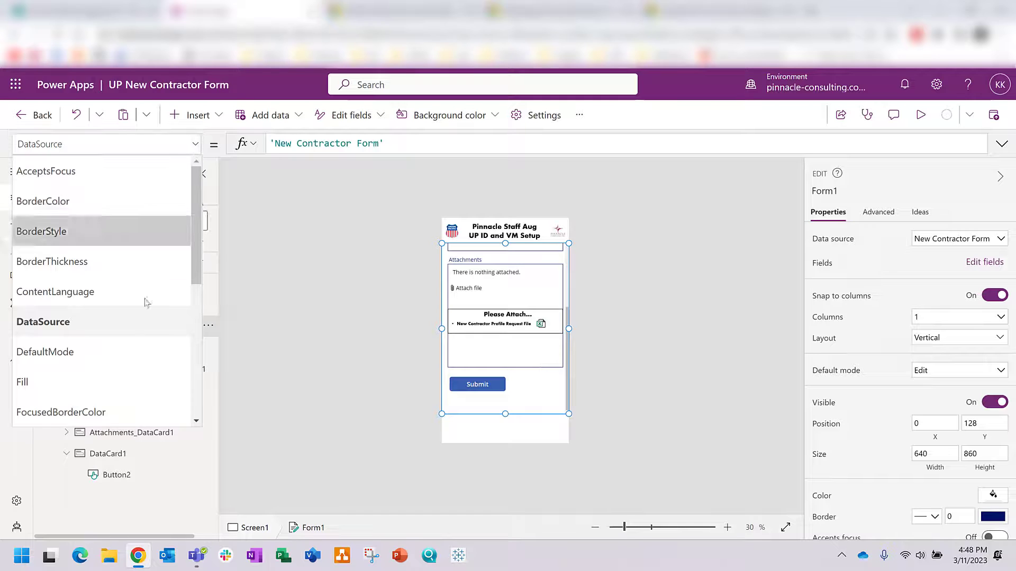
pyautogui.scroll(-4, 127, 339)
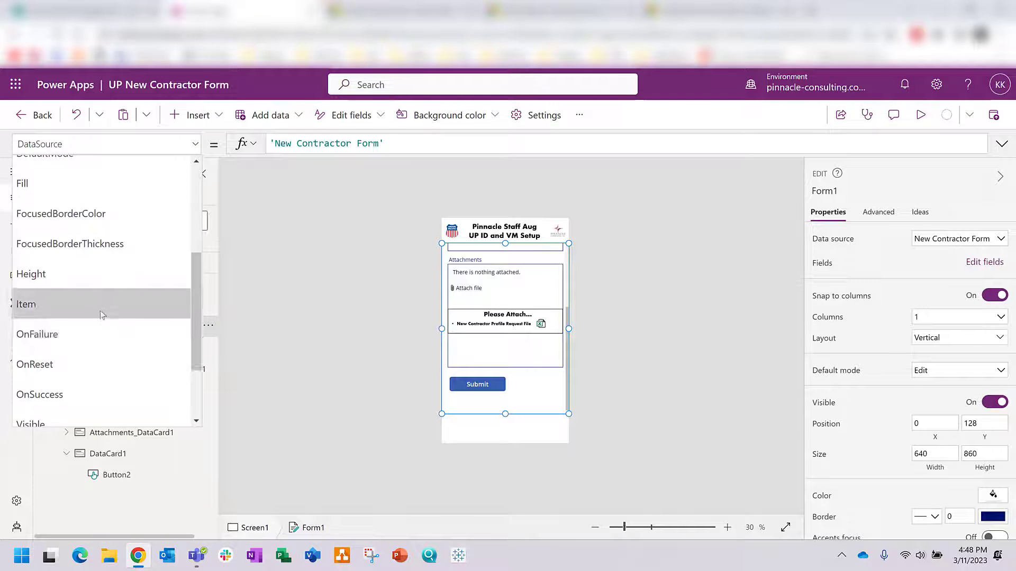
pyautogui.click(102, 315)
pyautogui.click(302, 146)
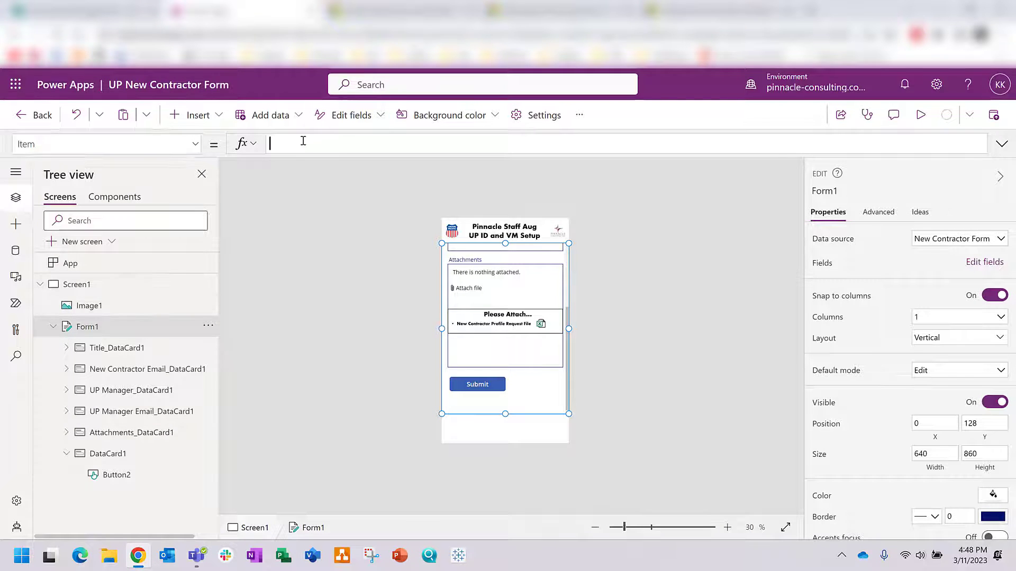
pyautogui.write('D')
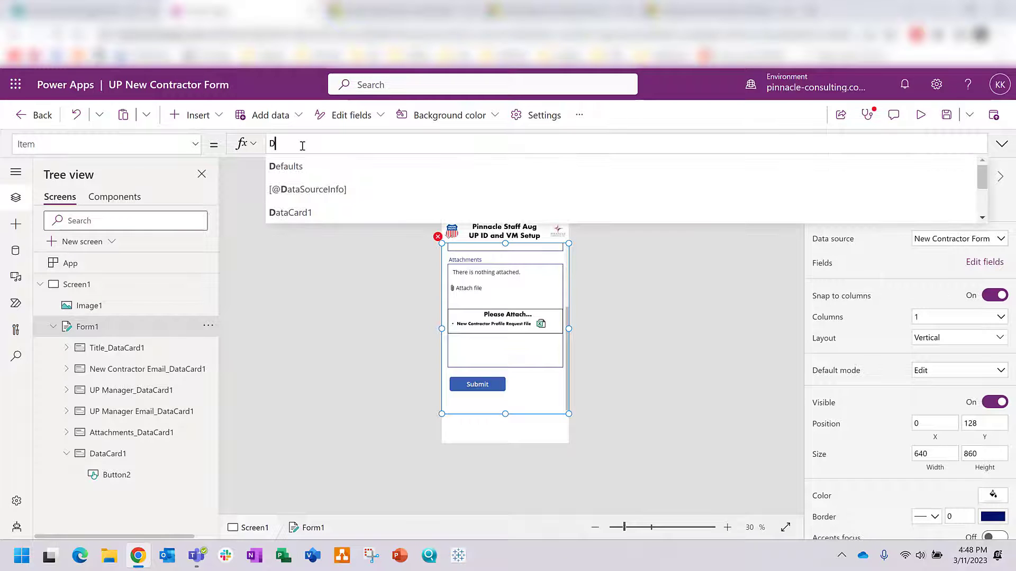
pyautogui.write('efaul')
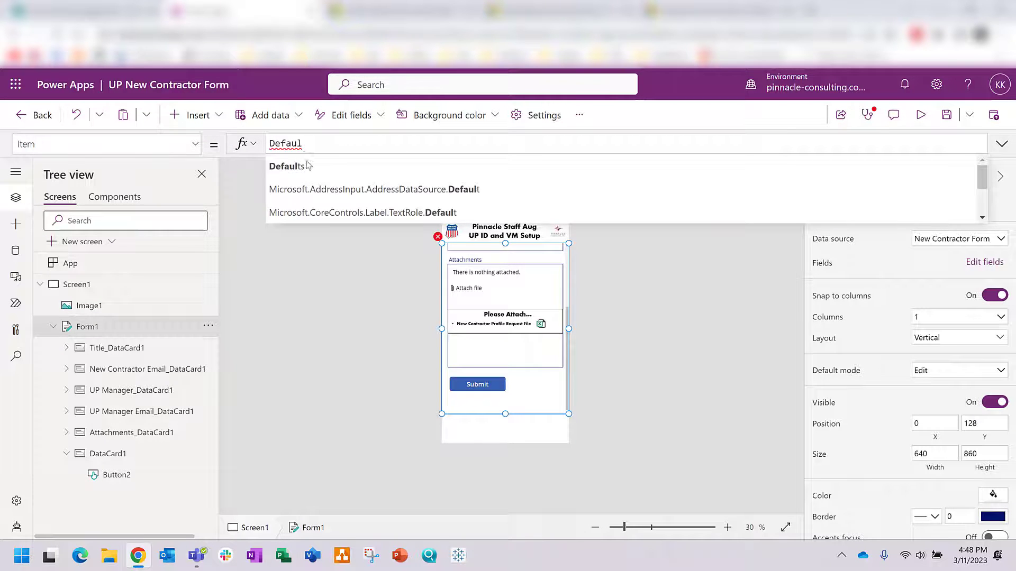
pyautogui.write('ts(')
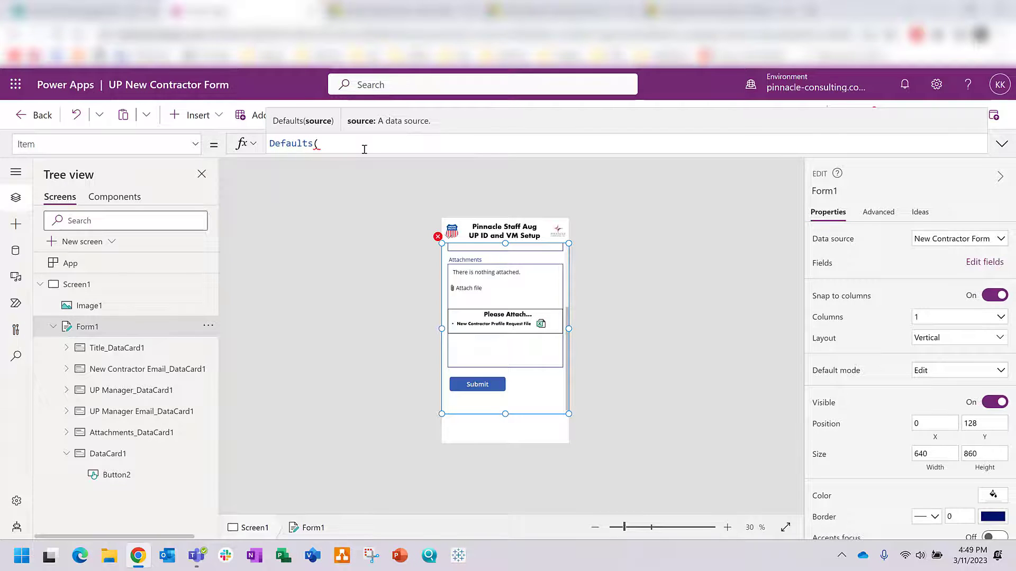
pyautogui.write('N')
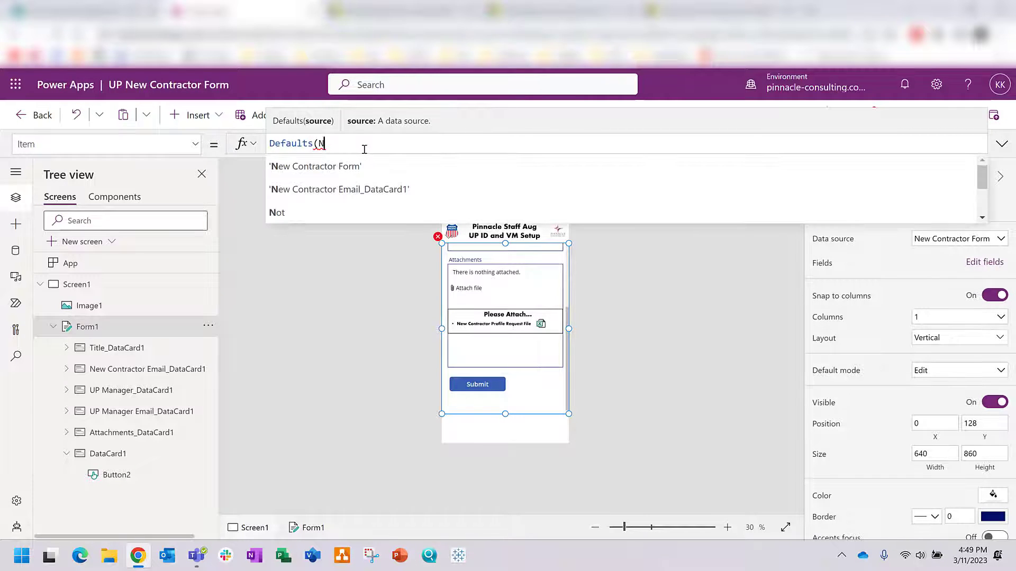
pyautogui.click(364, 166)
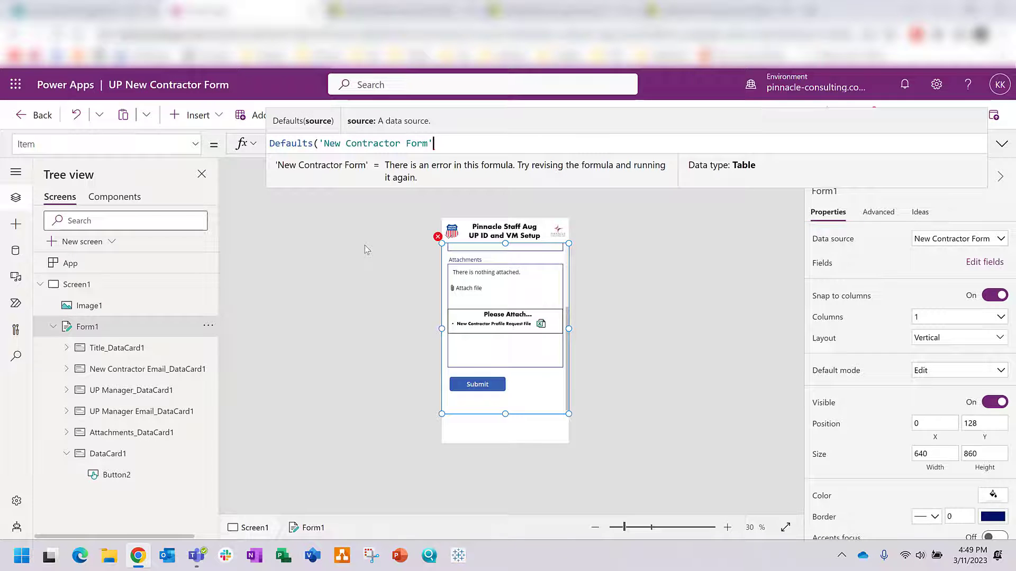
pyautogui.write(')')
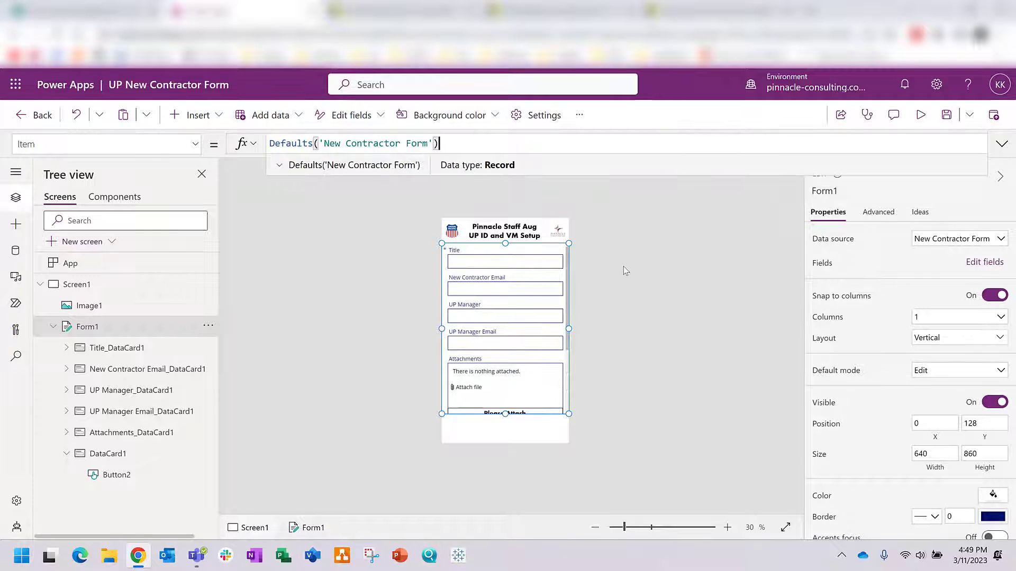
pyautogui.click(624, 268)
pyautogui.click(946, 118)
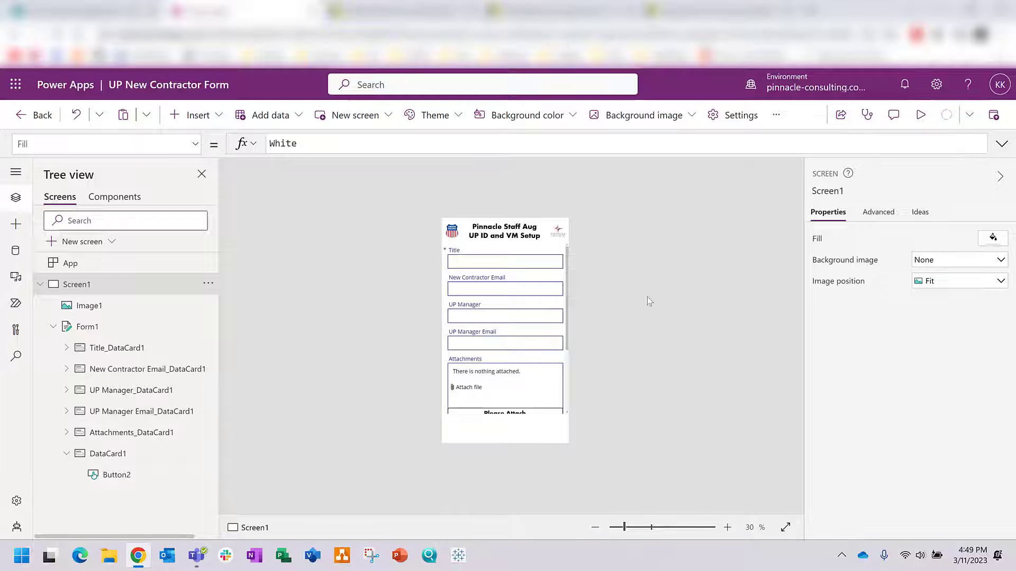
# Step: Preview the app and scroll through the contractor form
pyautogui.scroll(-3, 548, 320)
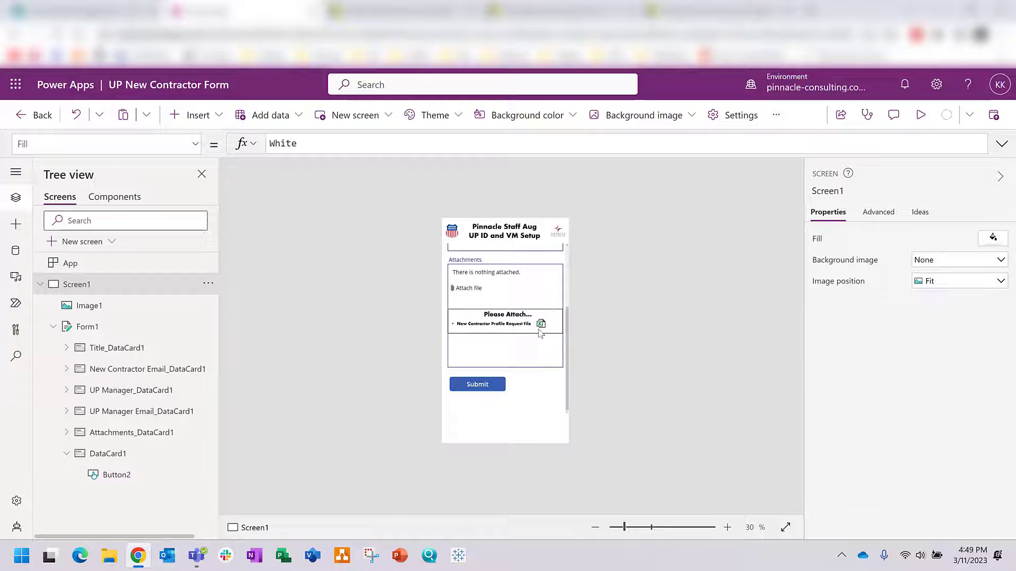
pyautogui.click(921, 115)
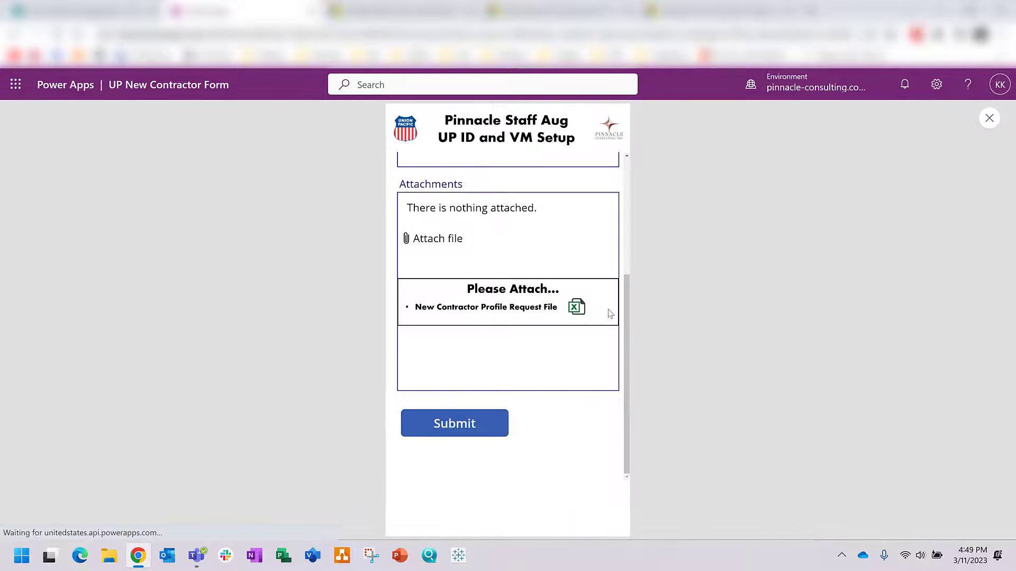
pyautogui.scroll(3, 597, 295)
pyautogui.scroll(-3, 595, 296)
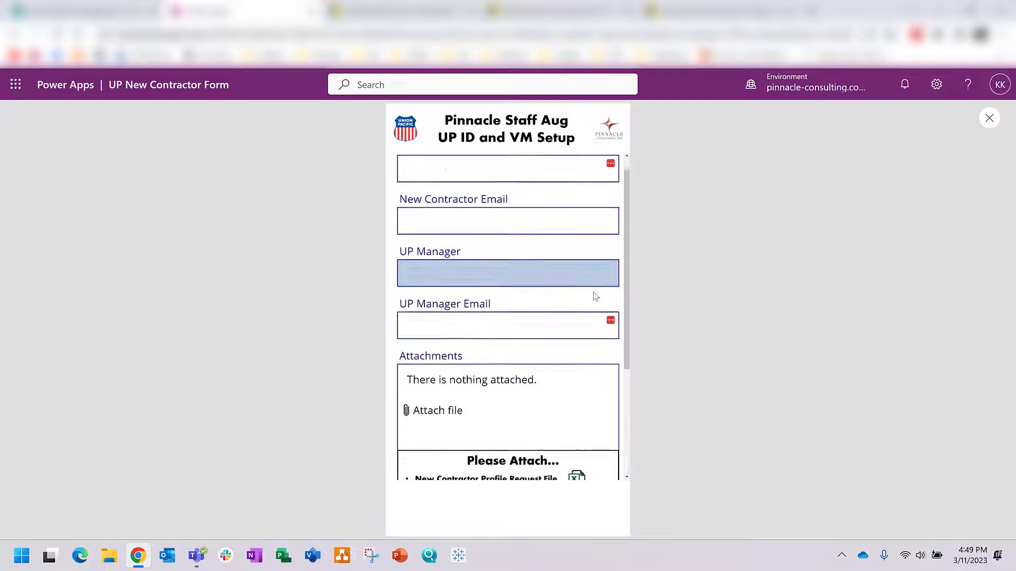
pyautogui.scroll(3, 594, 296)
pyautogui.click(987, 119)
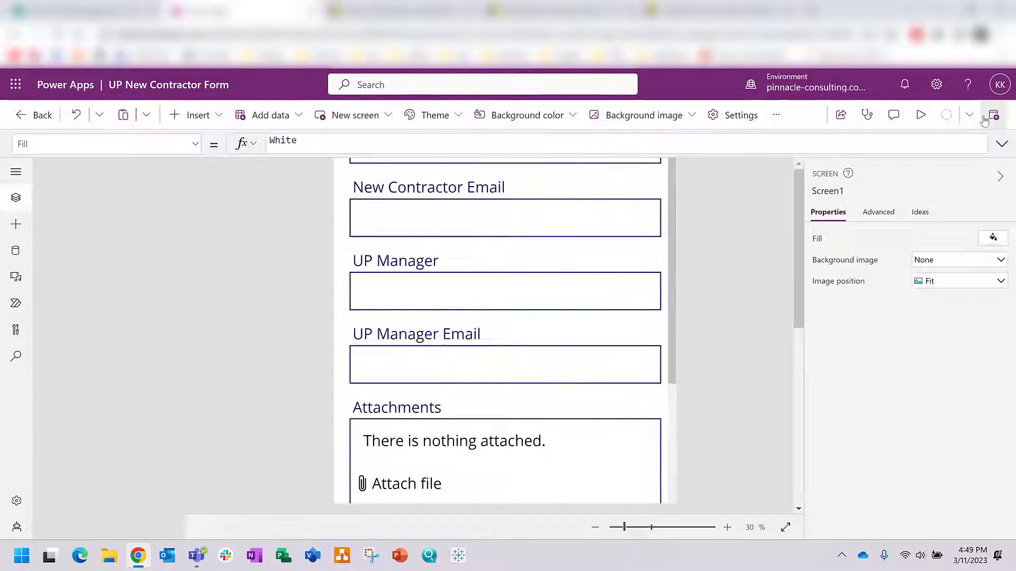
# Step: Preview again and click into the Title field to test entering text
pyautogui.click(920, 114)
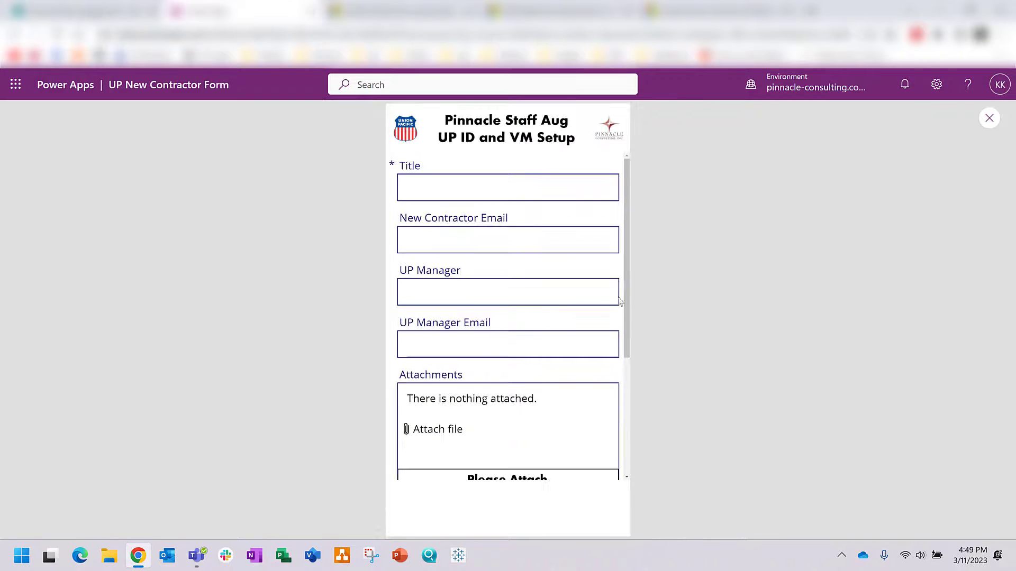
pyautogui.scroll(-3, 587, 294)
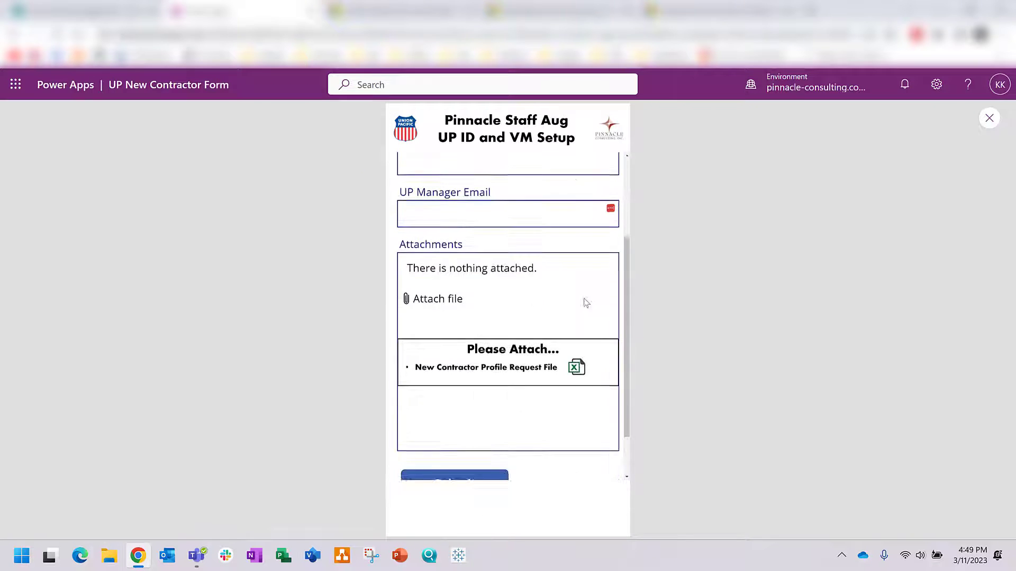
pyautogui.scroll(3, 465, 238)
pyautogui.scroll(-3, 437, 204)
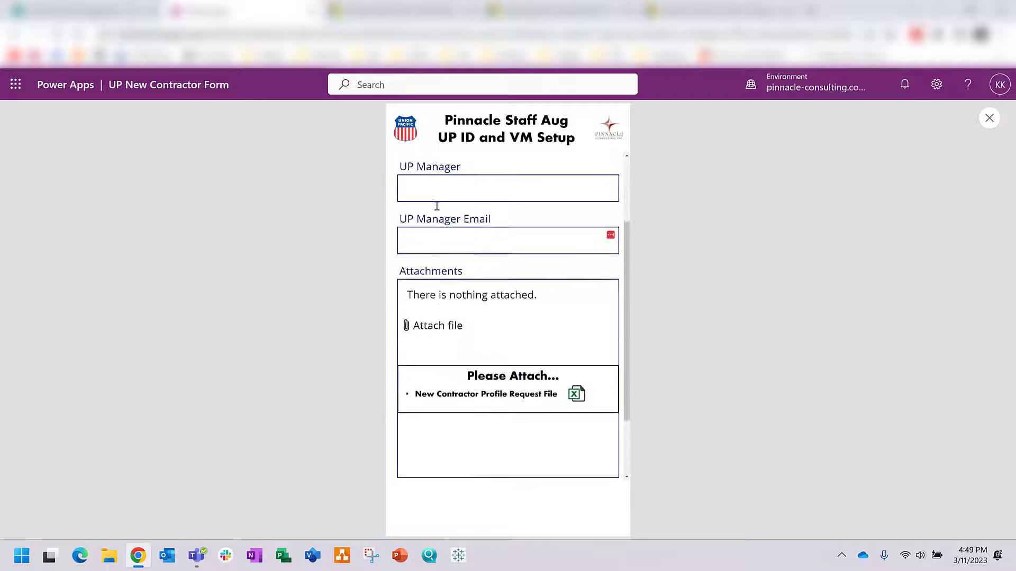
pyautogui.scroll(3, 440, 223)
pyautogui.click(427, 195)
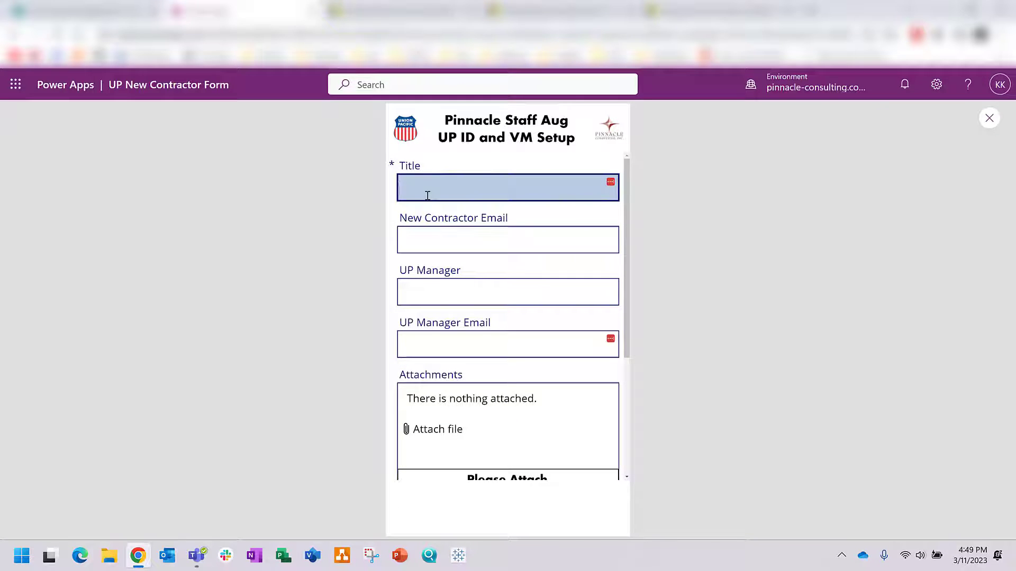
pyautogui.click(988, 118)
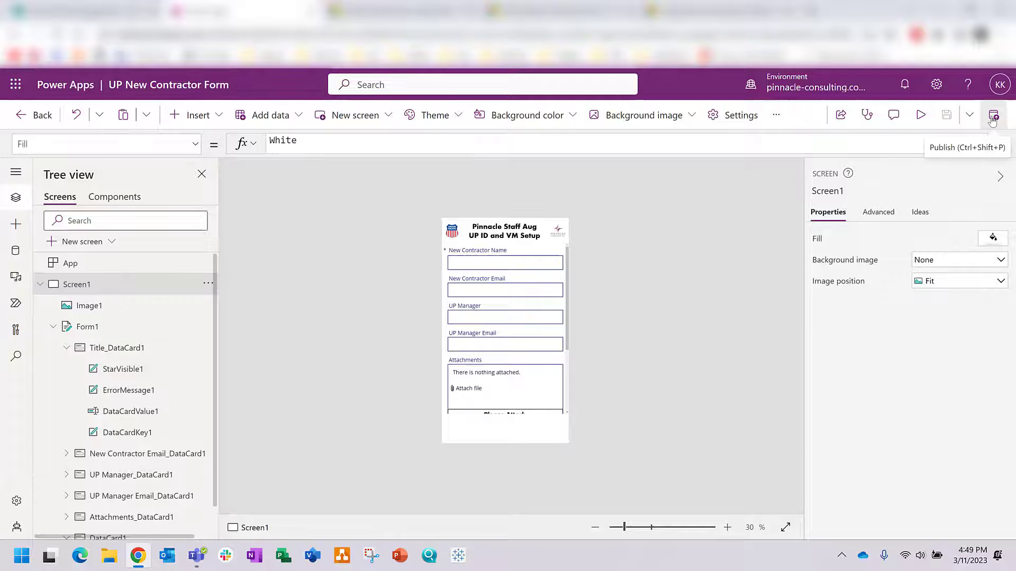
# Step: Publish this version of the app, then exit Studio to the Your apps list
pyautogui.click(992, 121)
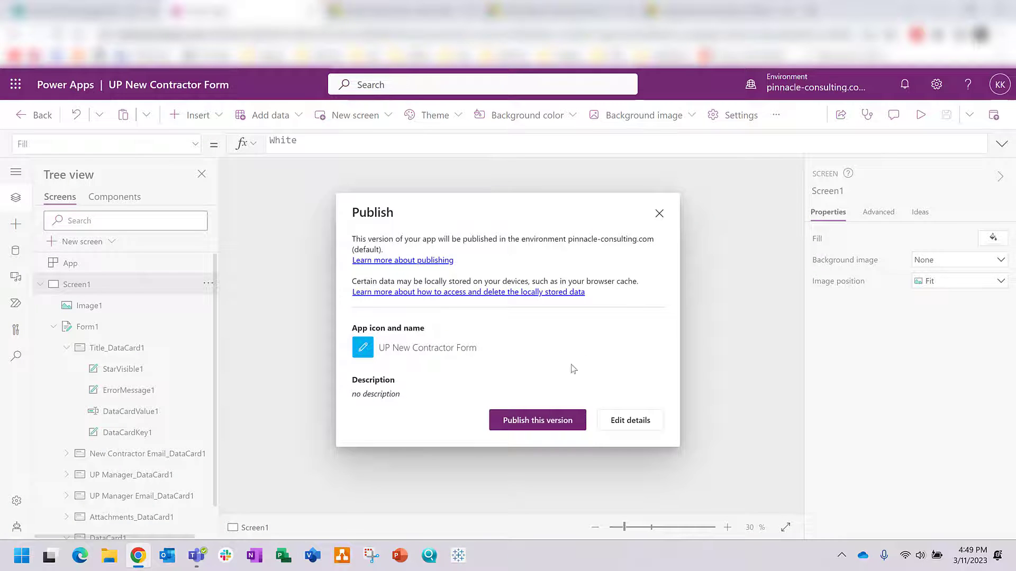
pyautogui.click(563, 422)
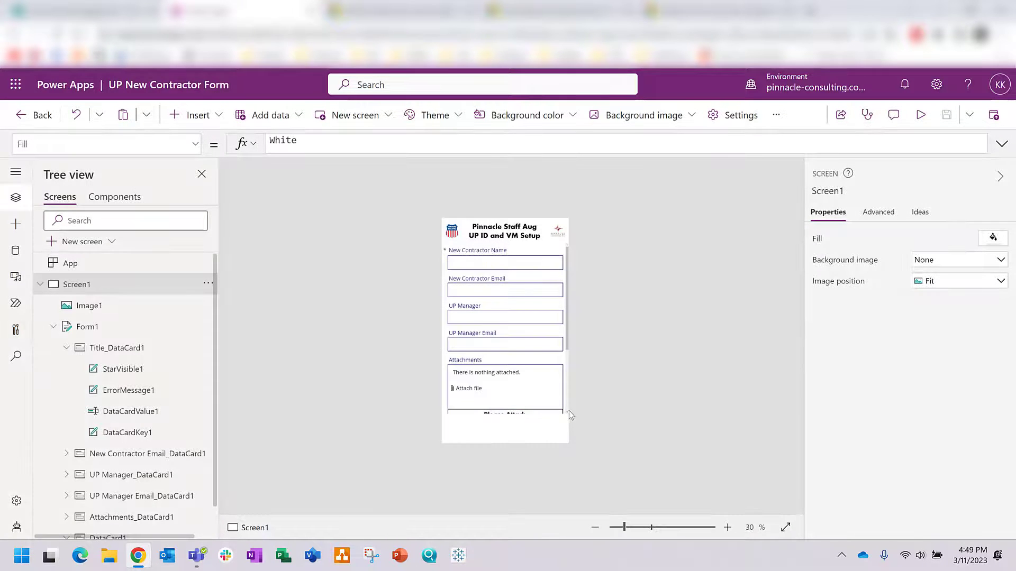
pyautogui.click(32, 121)
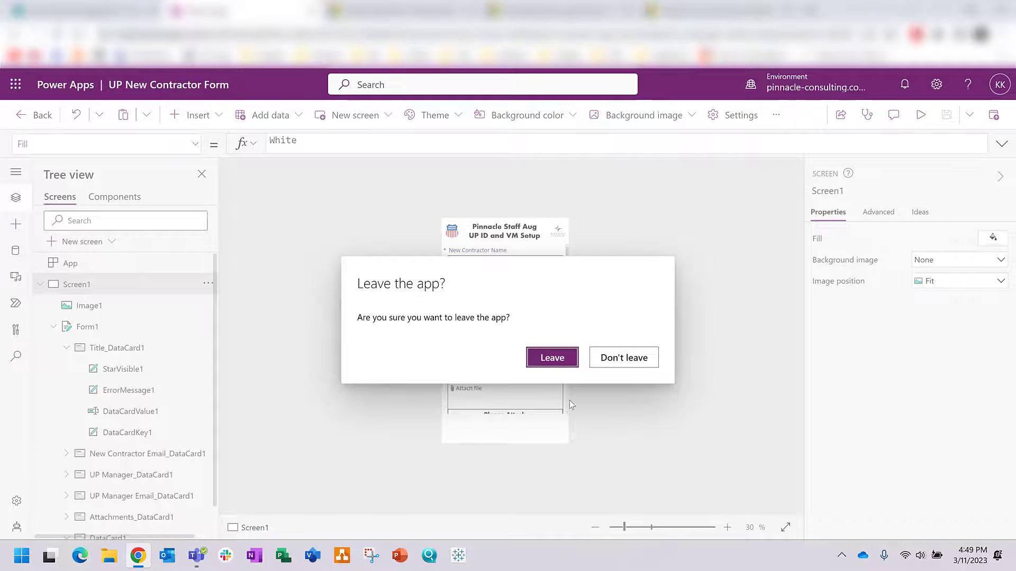
pyautogui.click(545, 357)
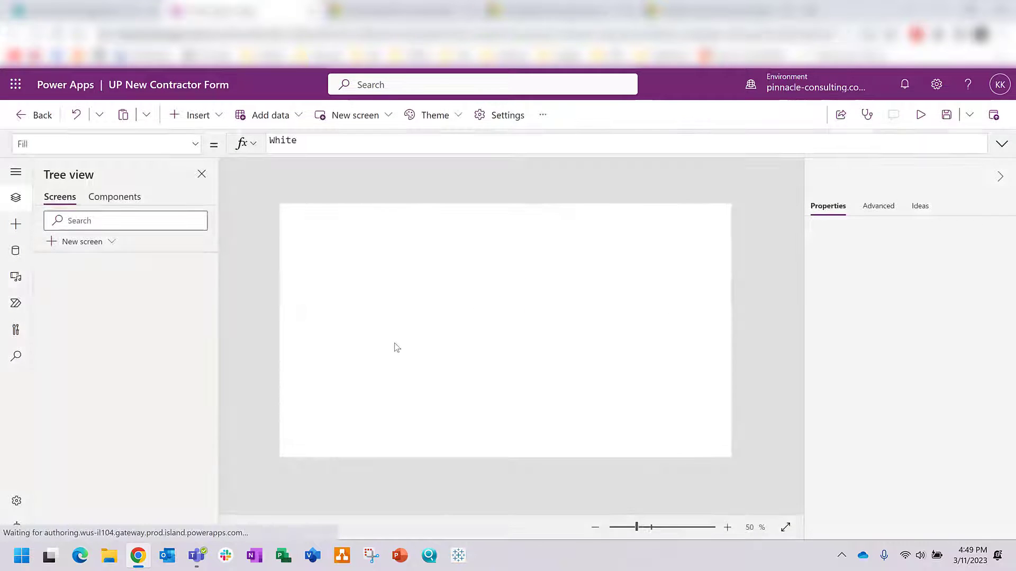
pyautogui.scroll(-10, 386, 331)
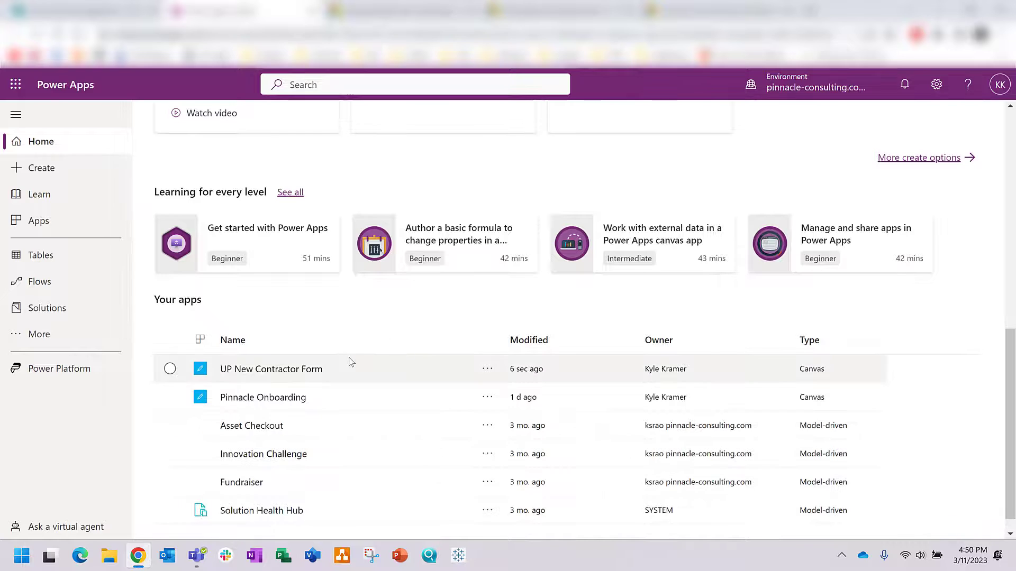
# Step: Add Everyone as users of UP New Contractor Form, email invitations unchecked, and save sharing
pyautogui.scroll(-1, 381, 354)
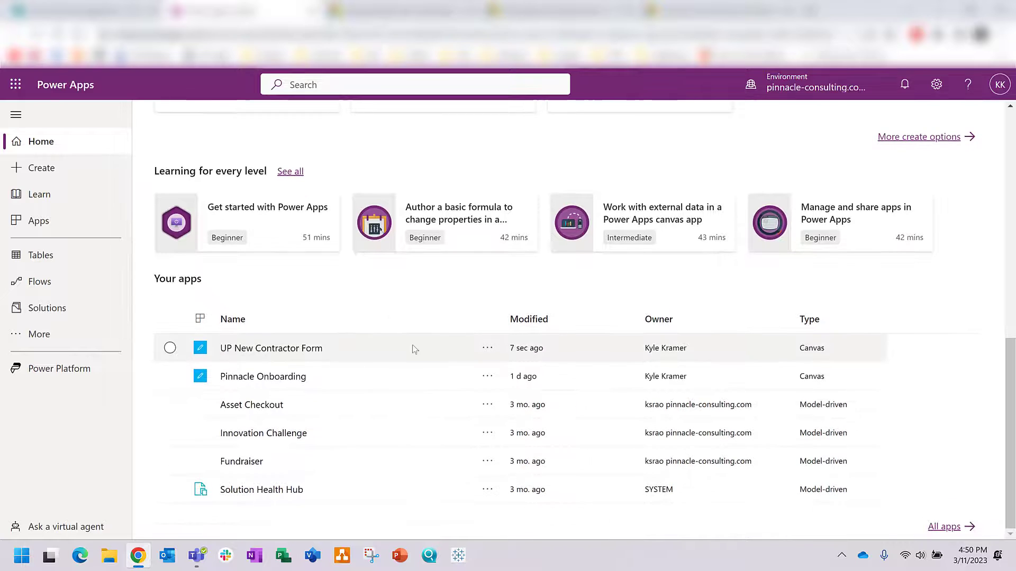
pyautogui.click(487, 350)
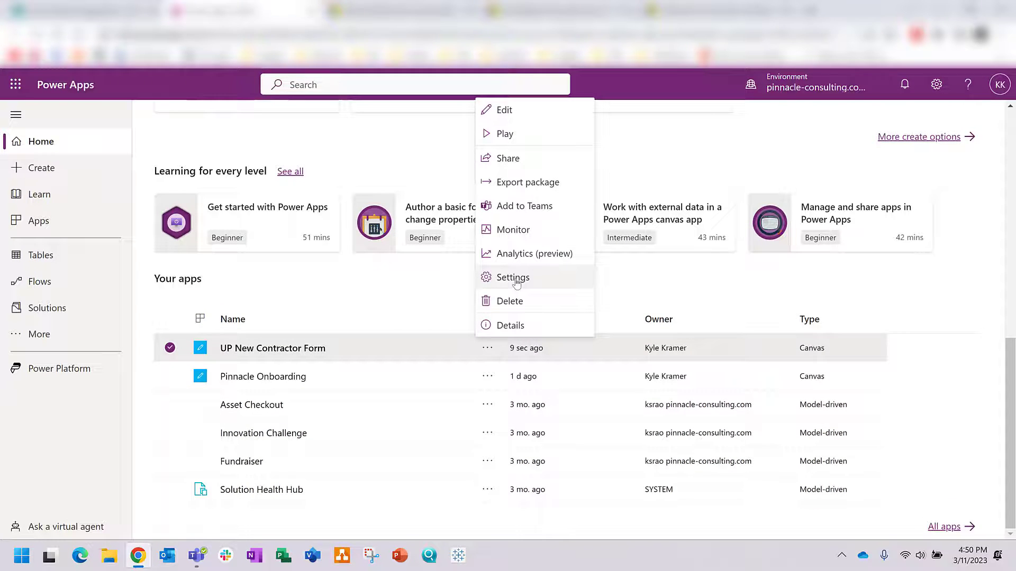
pyautogui.click(507, 158)
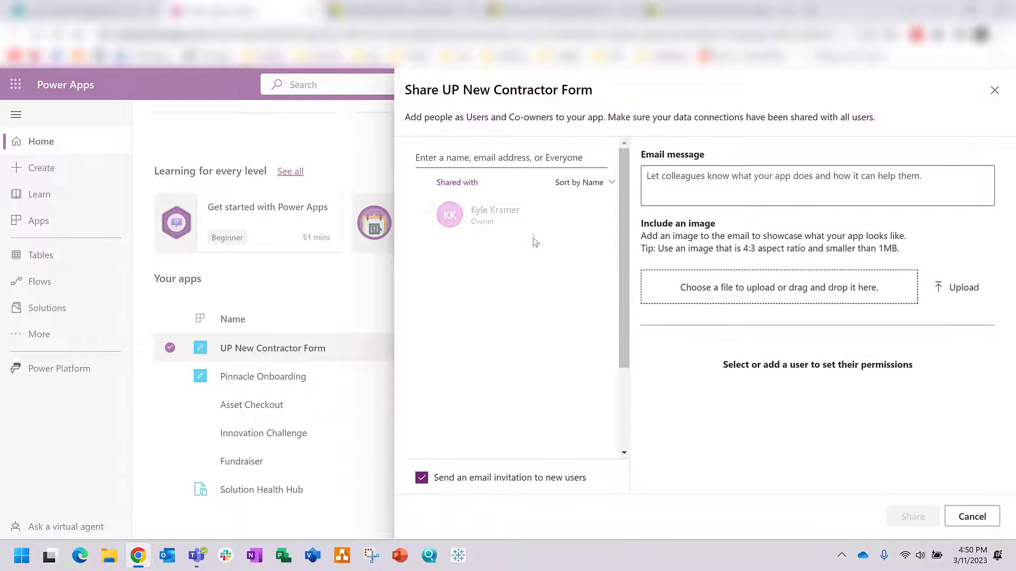
pyautogui.click(486, 163)
pyautogui.write('e')
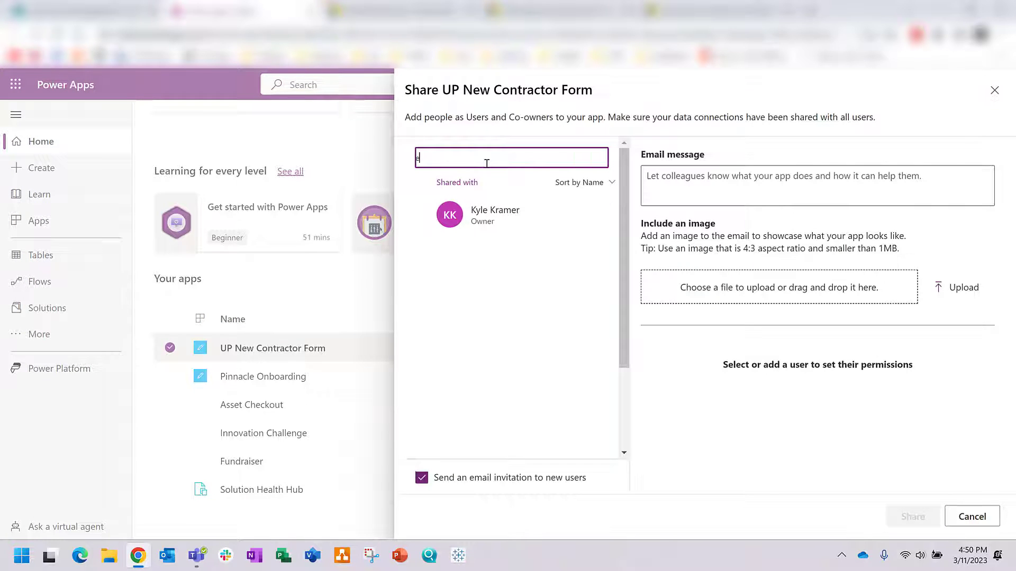
pyautogui.write('veryone')
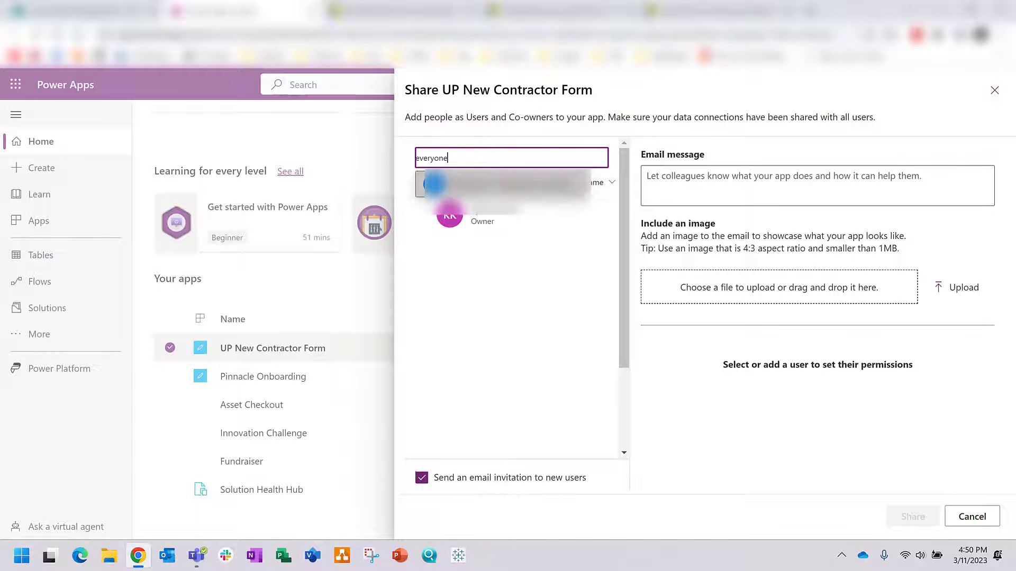
pyautogui.press('Return')
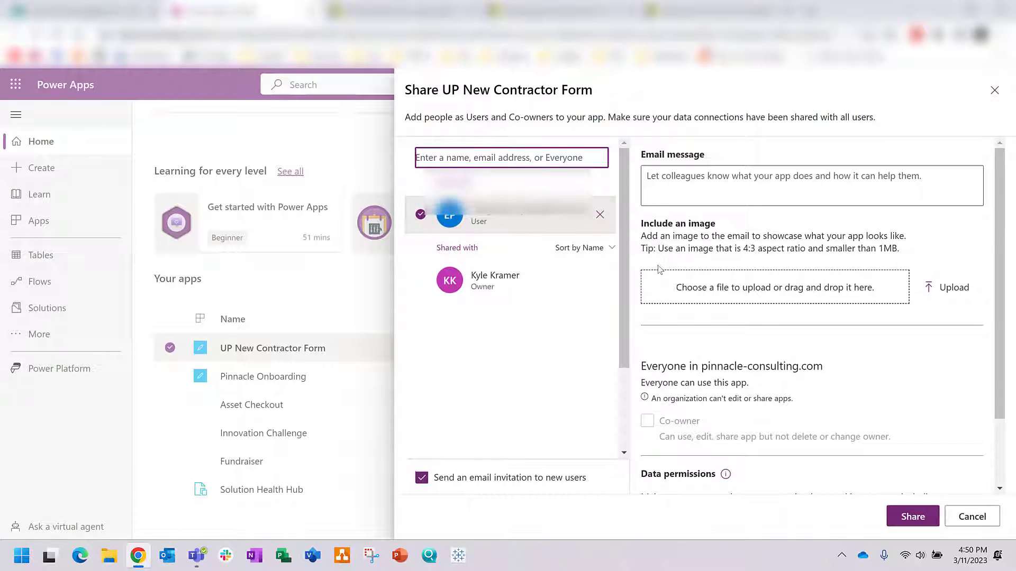
pyautogui.click(422, 477)
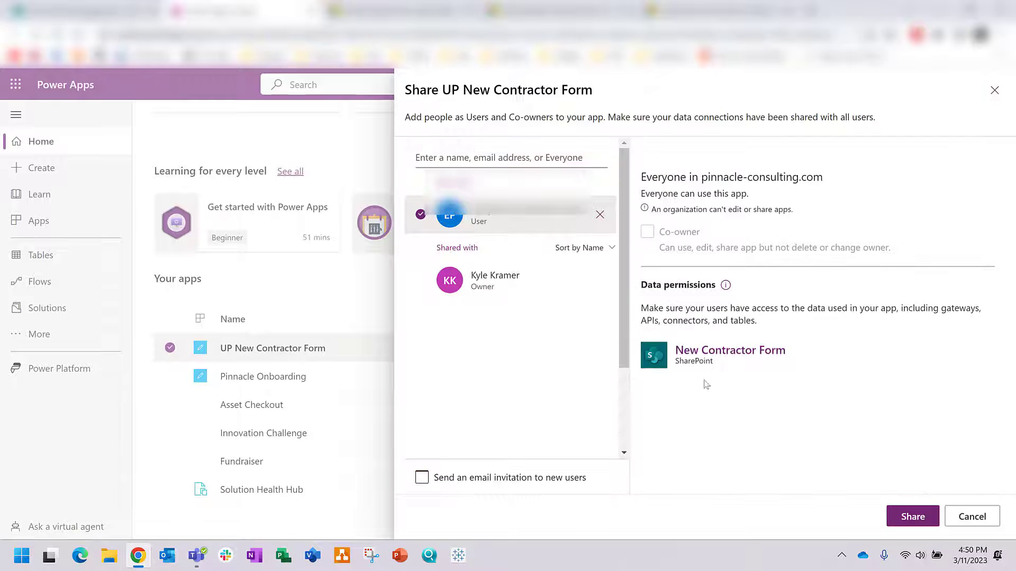
pyautogui.click(921, 524)
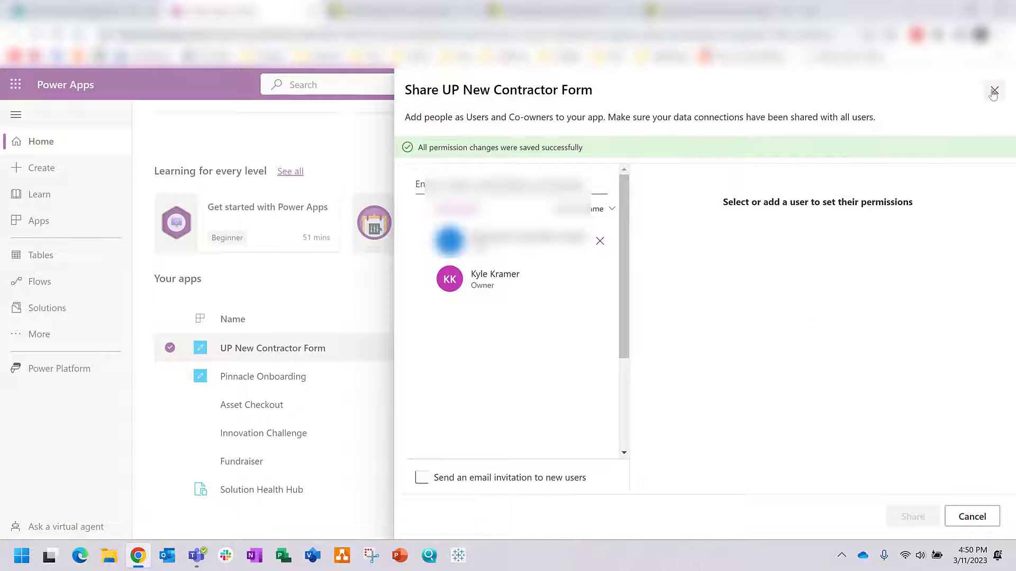
pyautogui.click(993, 91)
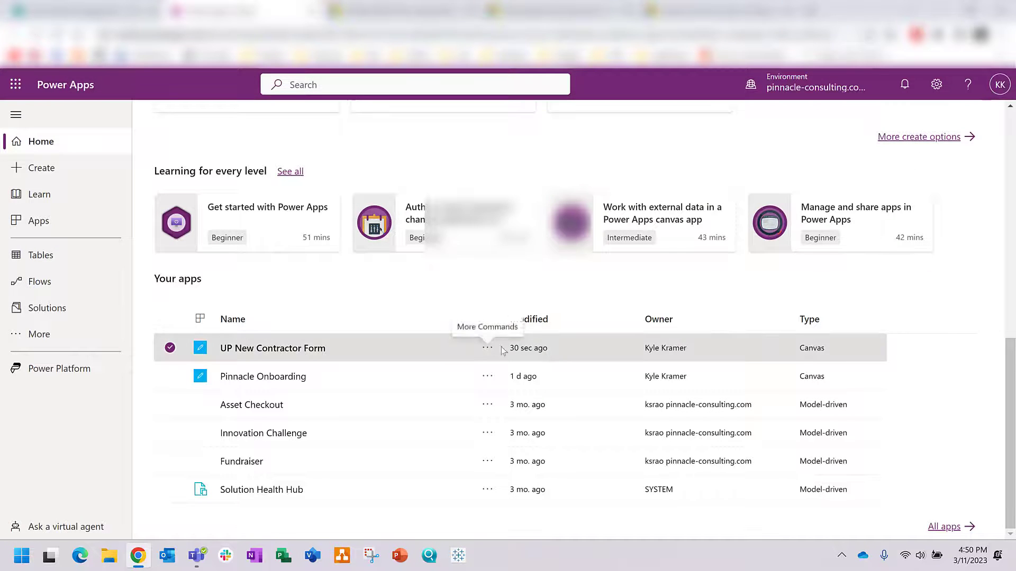
# Step: Open the UP New Contractor Form's Settings and close them without changes
pyautogui.click(487, 350)
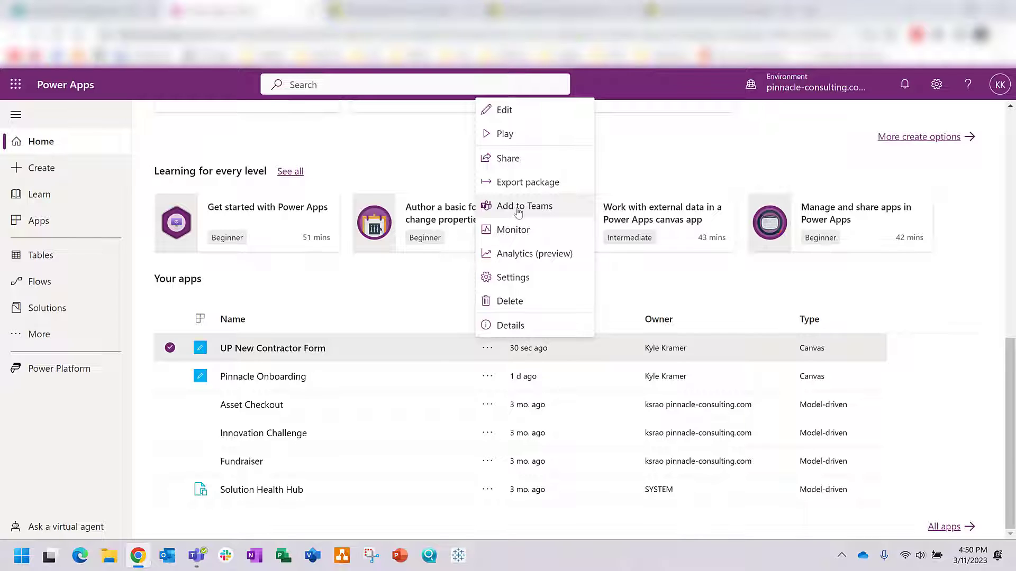
pyautogui.click(531, 287)
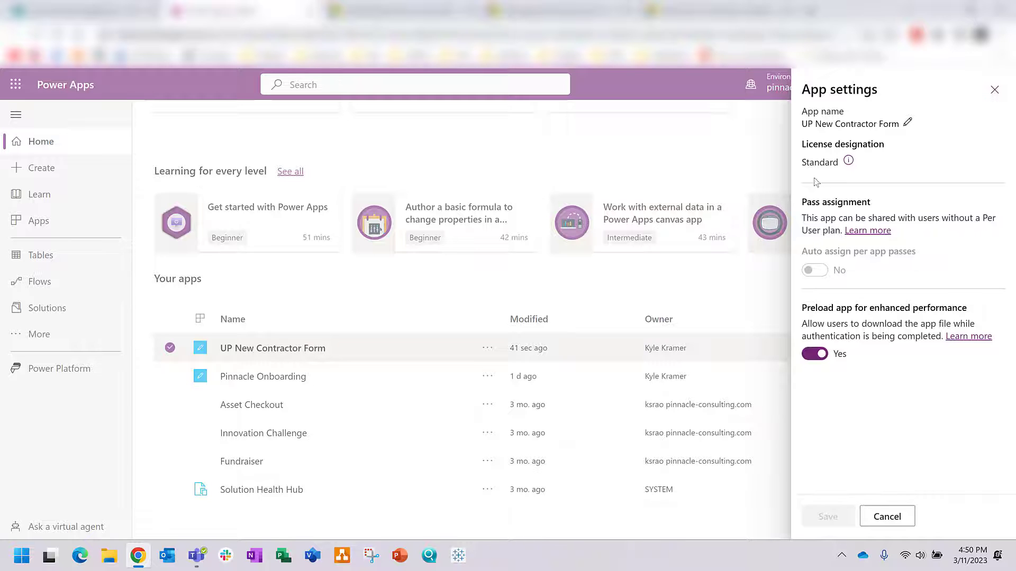
pyautogui.click(390, 351)
# Step: Copy the App ID from the UP New Contractor Form details page
pyautogui.click(487, 347)
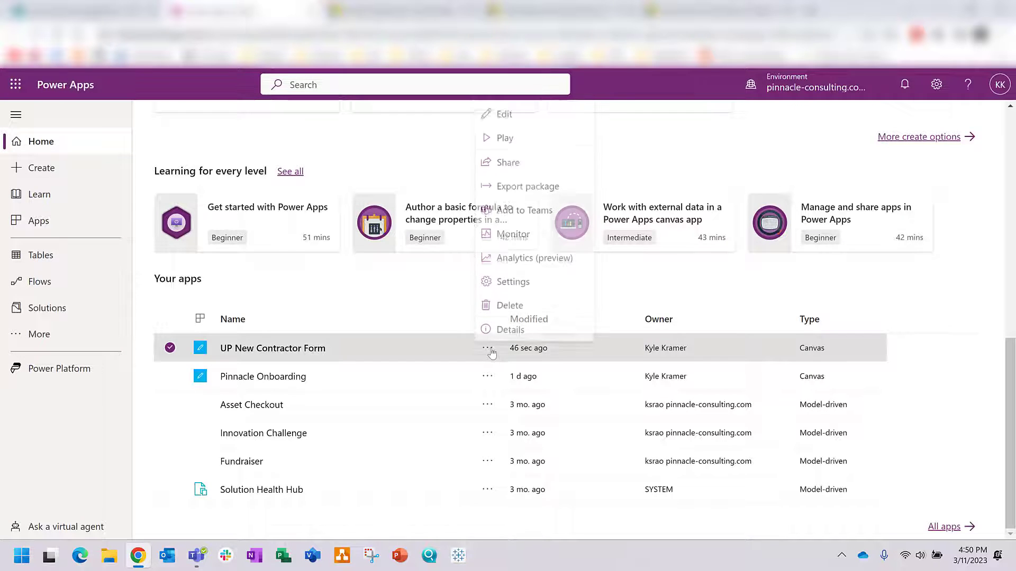
pyautogui.click(499, 326)
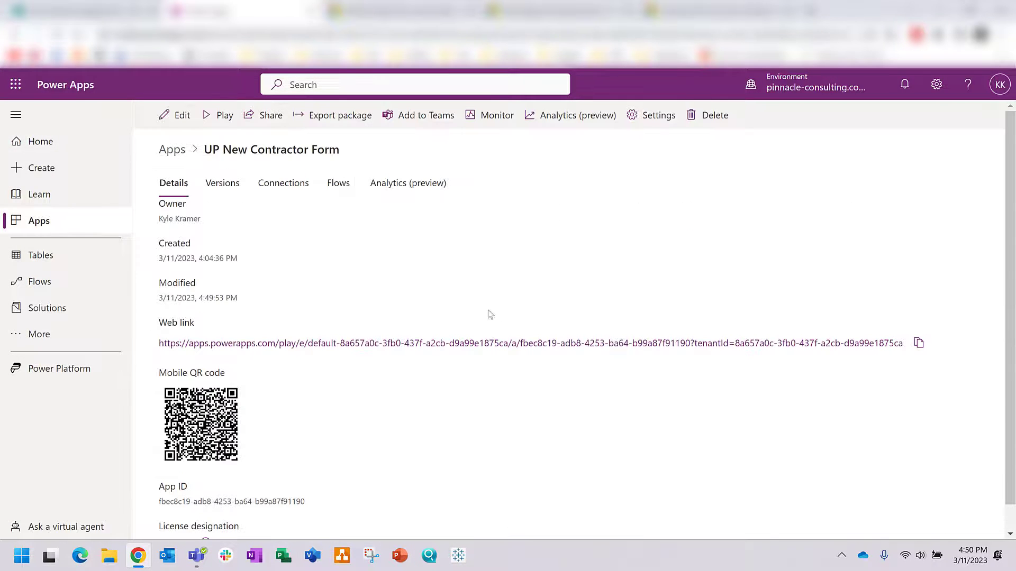
pyautogui.scroll(-1, 461, 290)
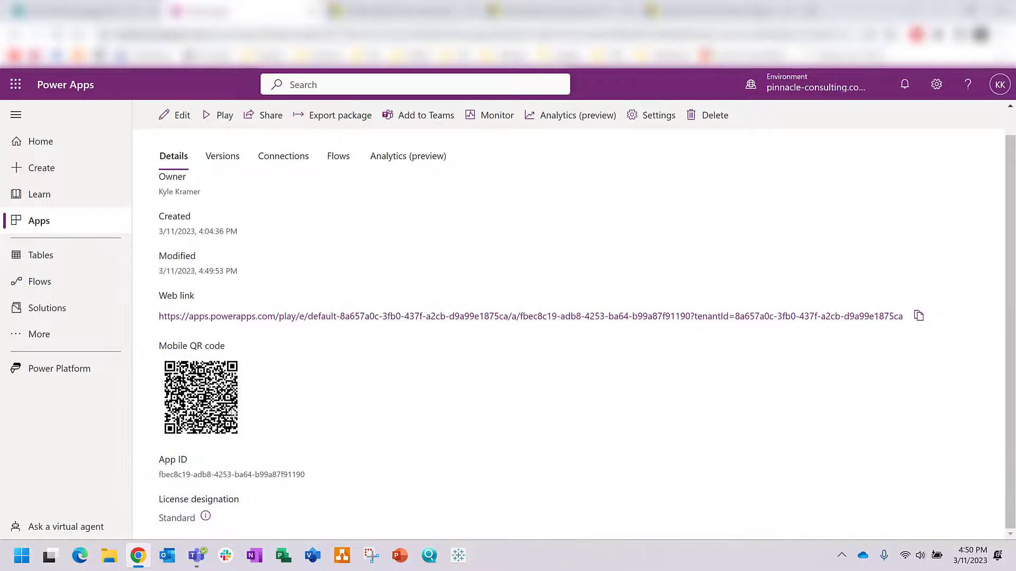
pyautogui.moveTo(304, 476); pyautogui.dragTo(159, 475)
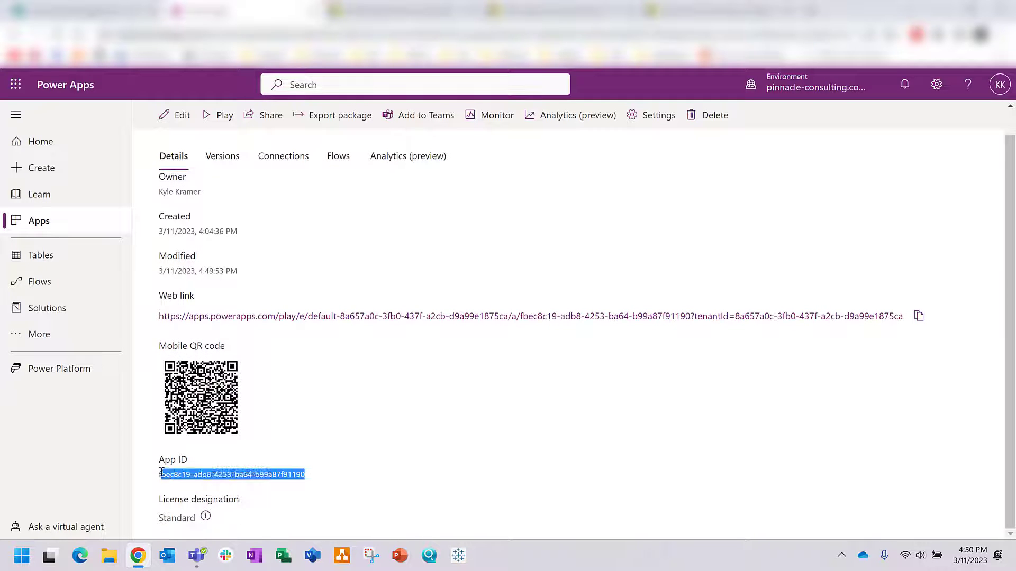
pyautogui.rightClick(185, 474)
pyautogui.click(234, 357)
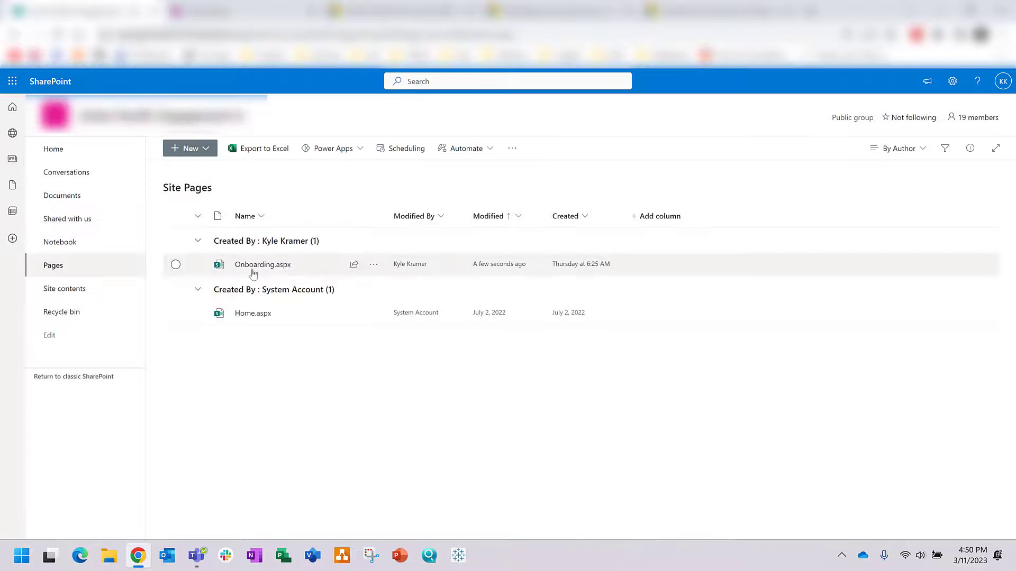
# Step: Open the Onboarding.aspx page and switch it to edit mode
pyautogui.click(253, 268)
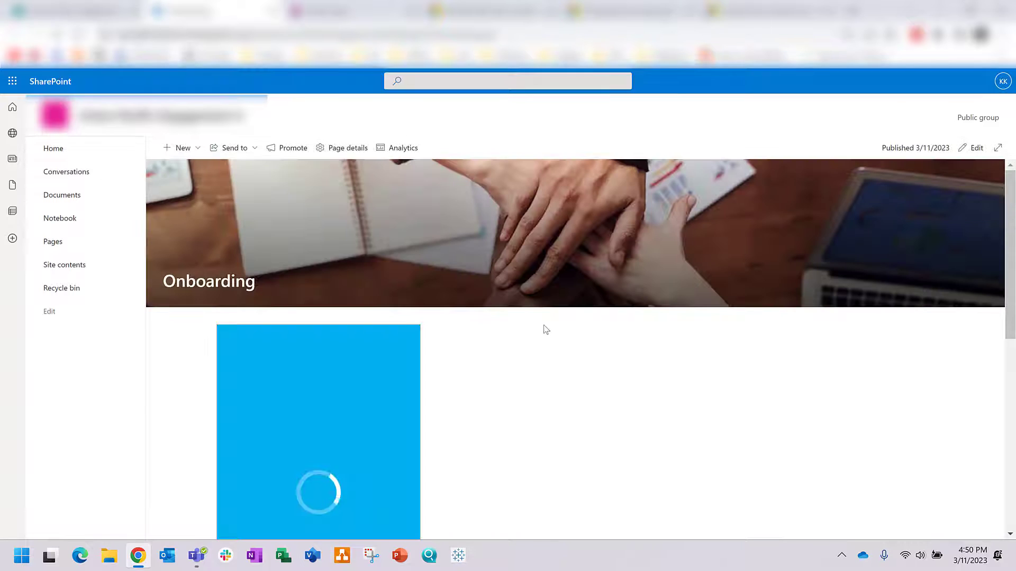
pyautogui.scroll(-2, 547, 338)
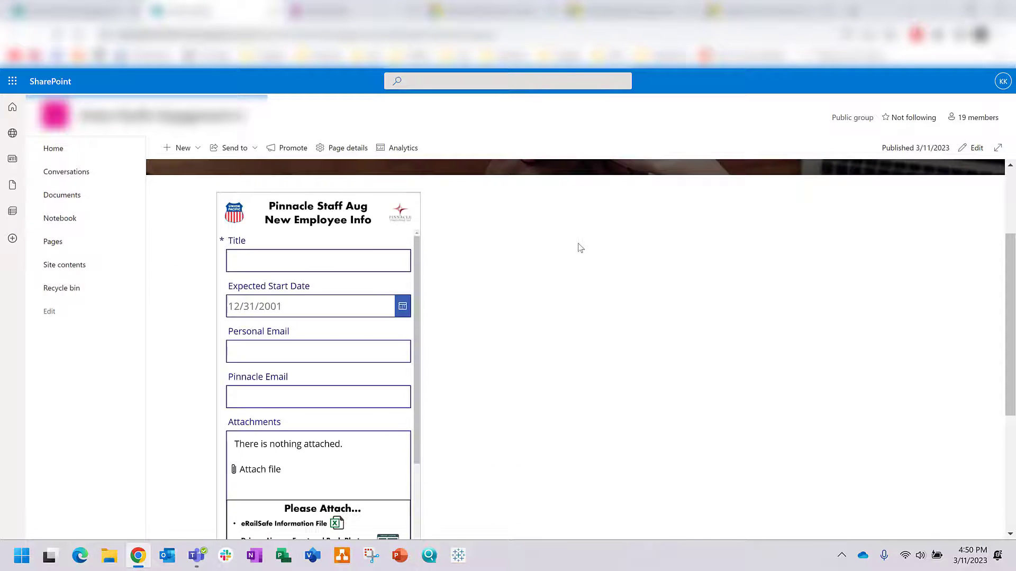
pyautogui.scroll(2, 580, 248)
pyautogui.click(972, 148)
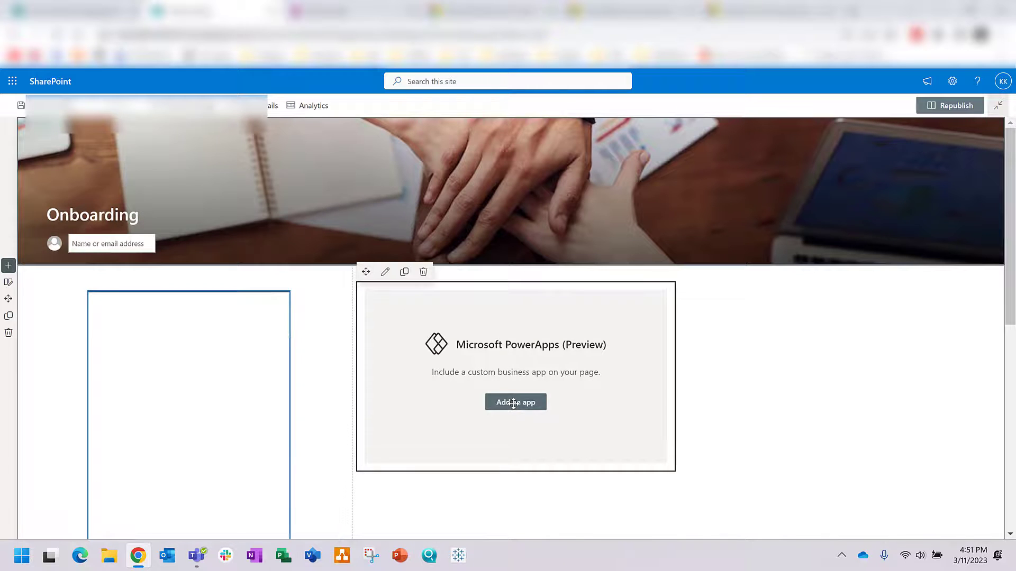
# Step: Paste the App ID into the empty PowerApps web part and republish the Onboarding page
pyautogui.click(514, 403)
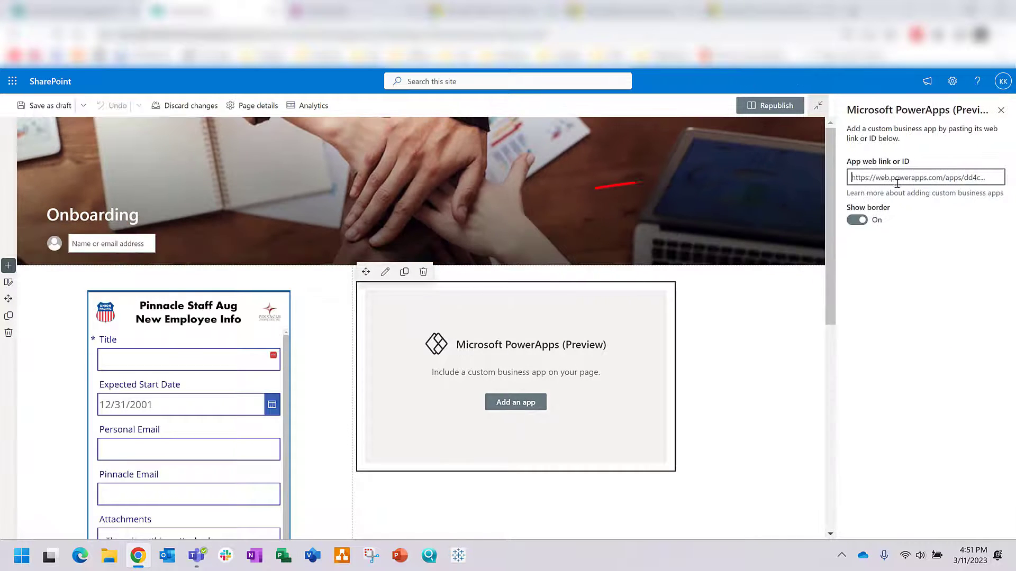
pyautogui.hotkey('ctrl', 'v')
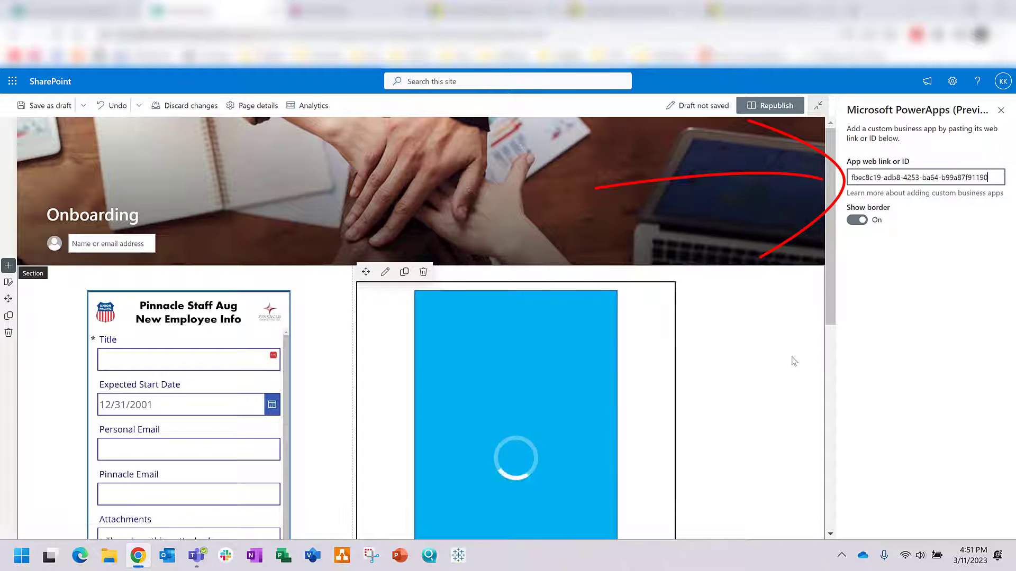
pyautogui.click(786, 354)
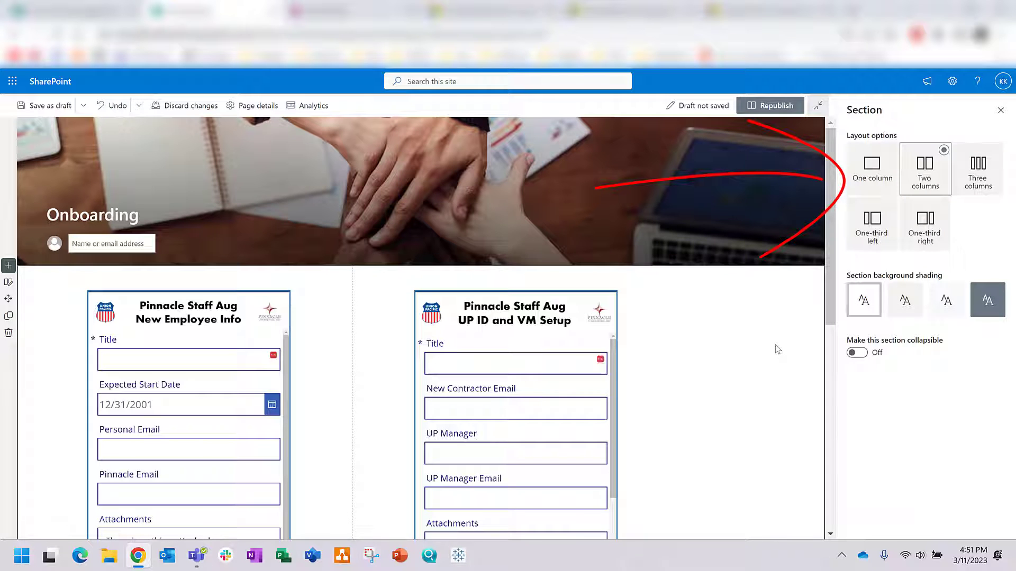
pyautogui.click(1005, 114)
pyautogui.click(949, 106)
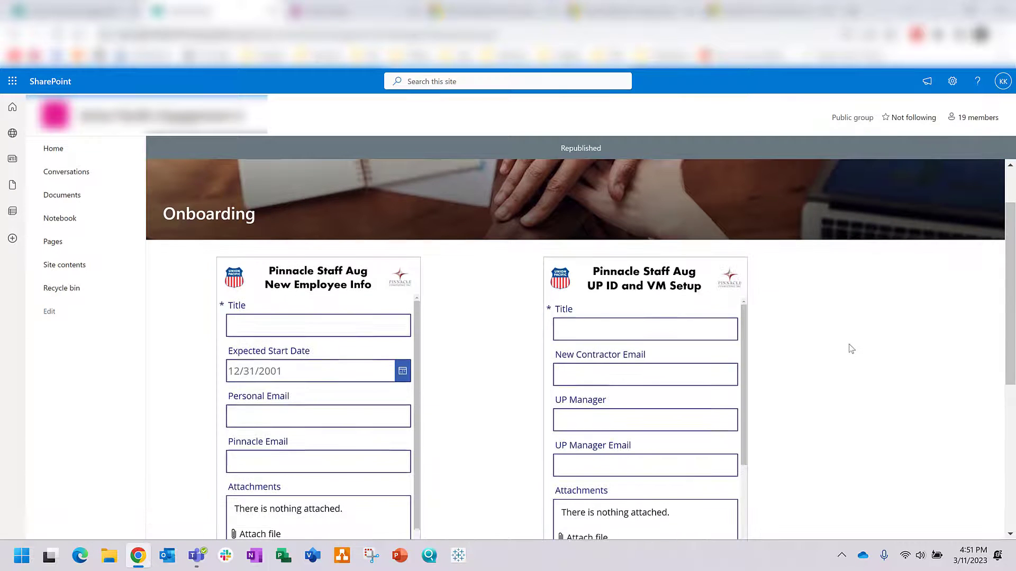
pyautogui.scroll(-1, 851, 349)
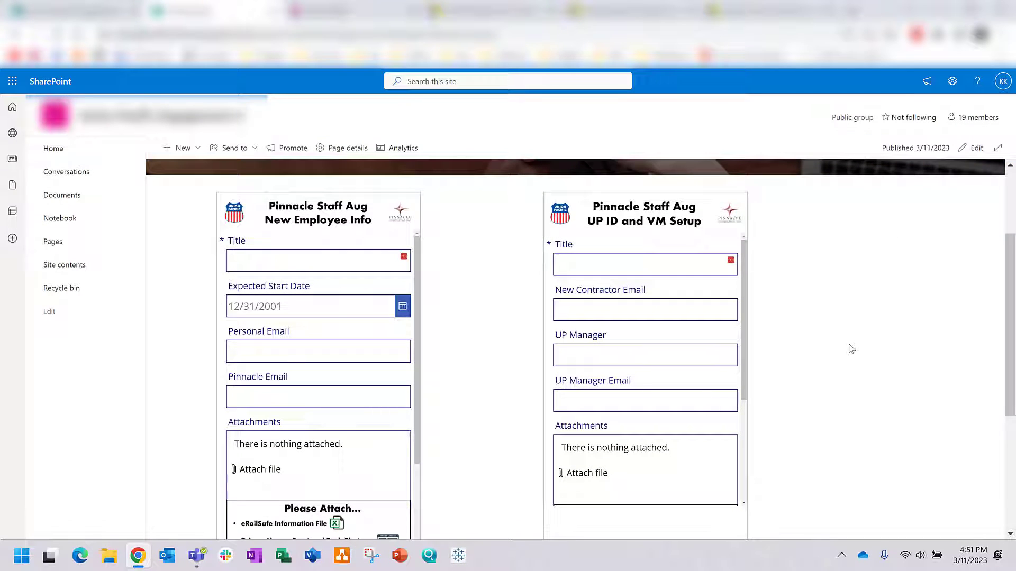
pyautogui.scroll(-1, 851, 348)
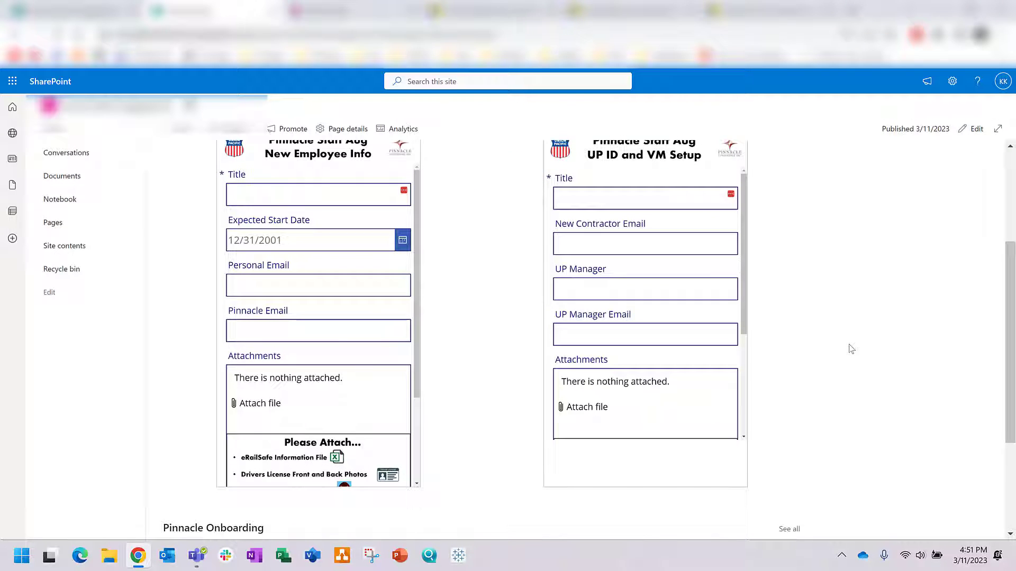
pyautogui.scroll(-2, 407, 348)
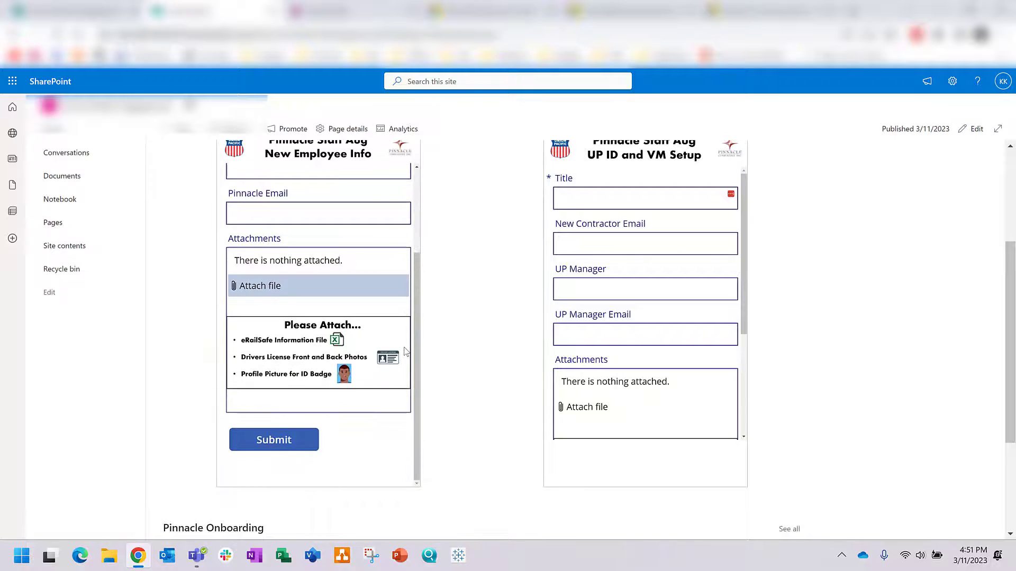
pyautogui.scroll(2, 410, 349)
pyautogui.scroll(3, 538, 341)
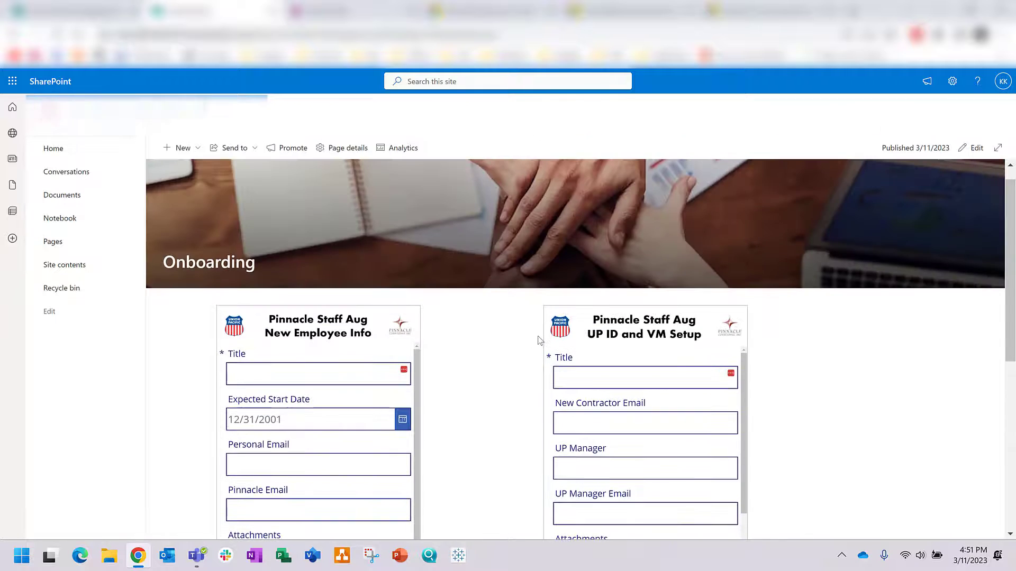
pyautogui.scroll(-5, 509, 388)
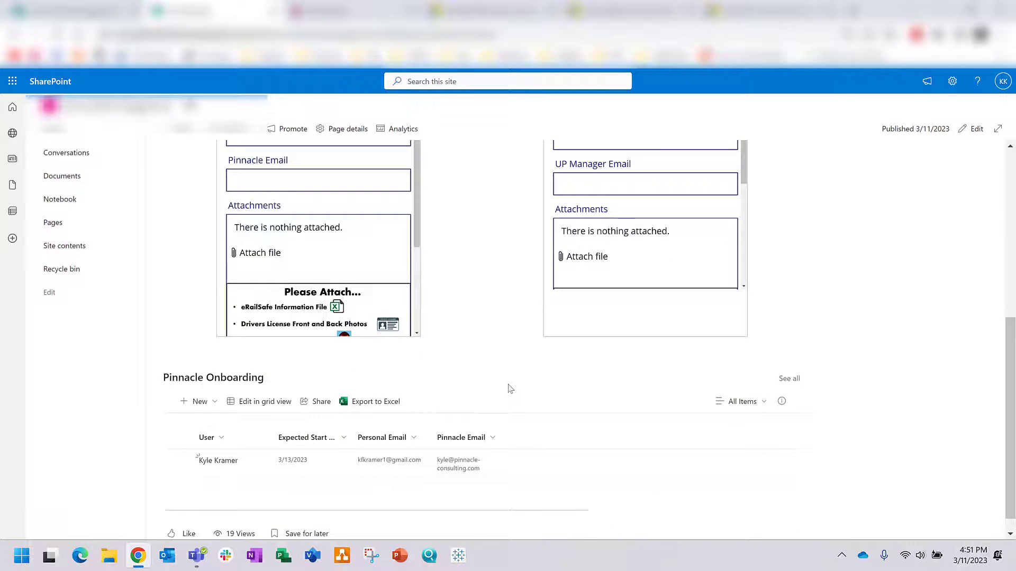
pyautogui.scroll(5, 505, 402)
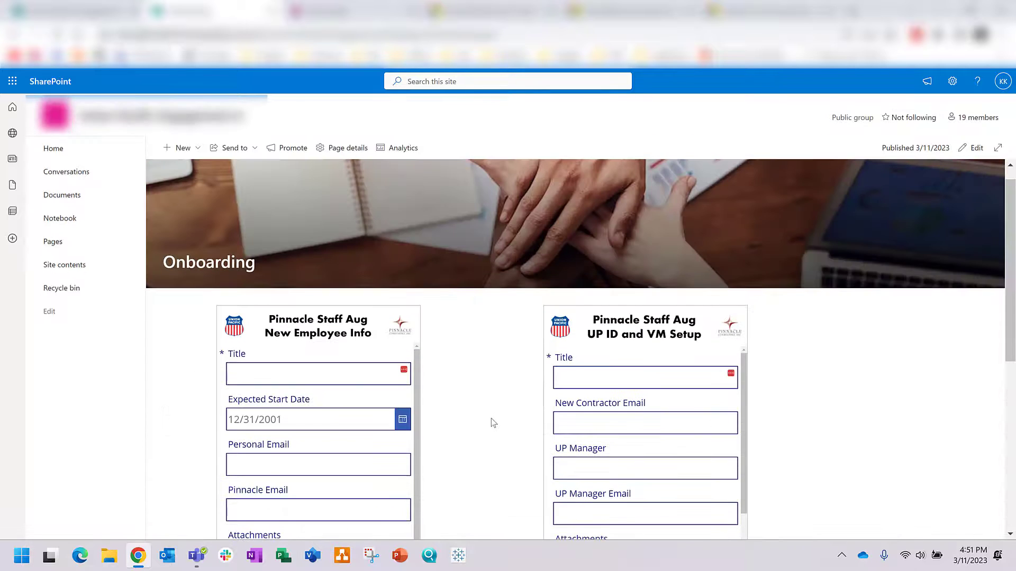
pyautogui.scroll(-1, 496, 401)
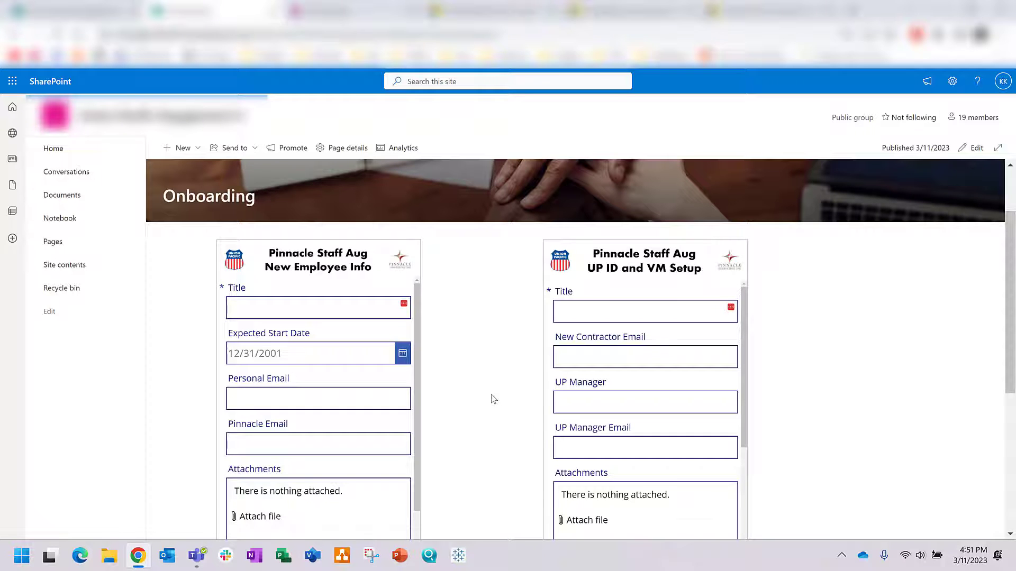
pyautogui.scroll(-1, 850, 347)
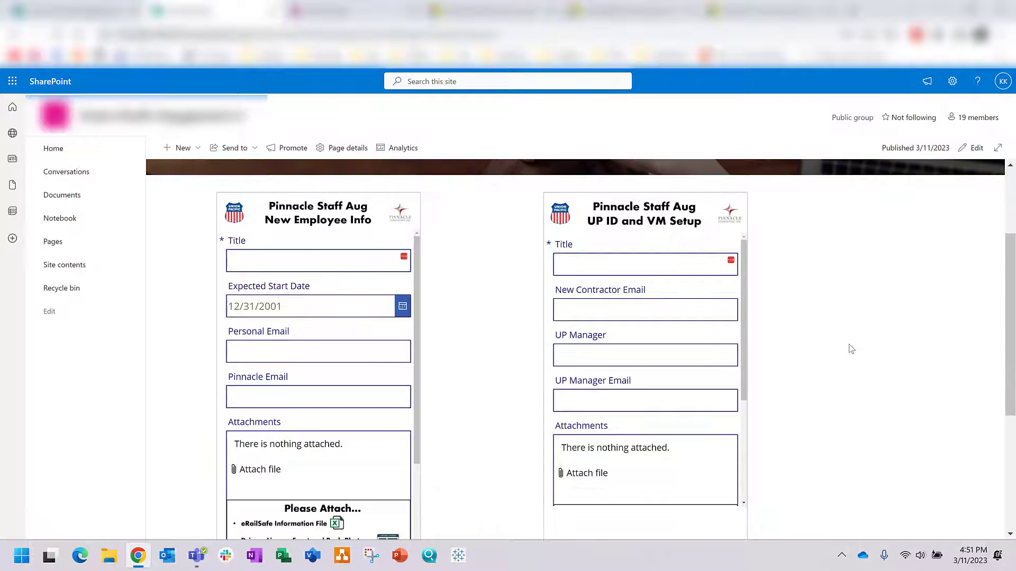
pyautogui.scroll(-1, 850, 348)
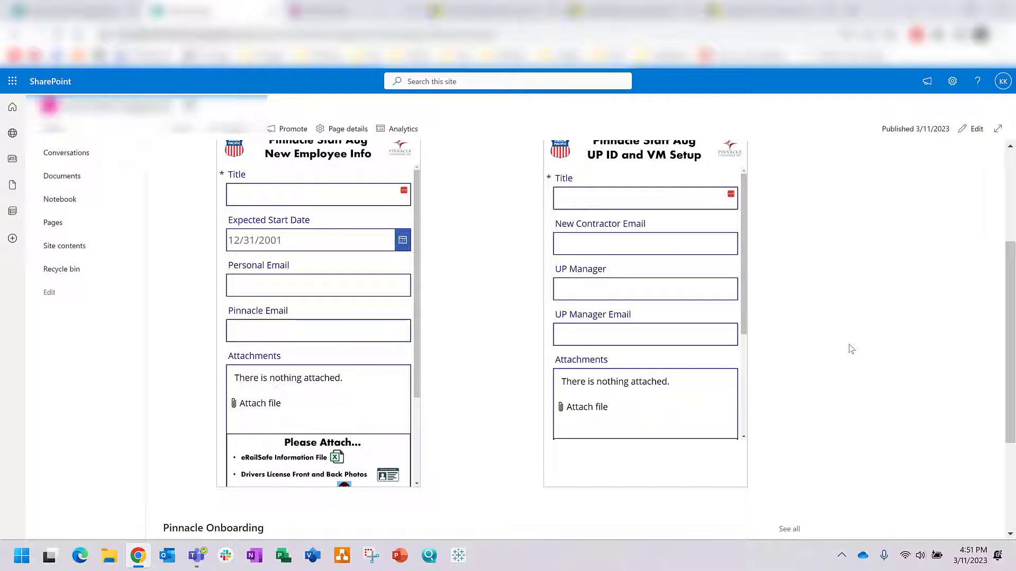
pyautogui.scroll(-4, 408, 348)
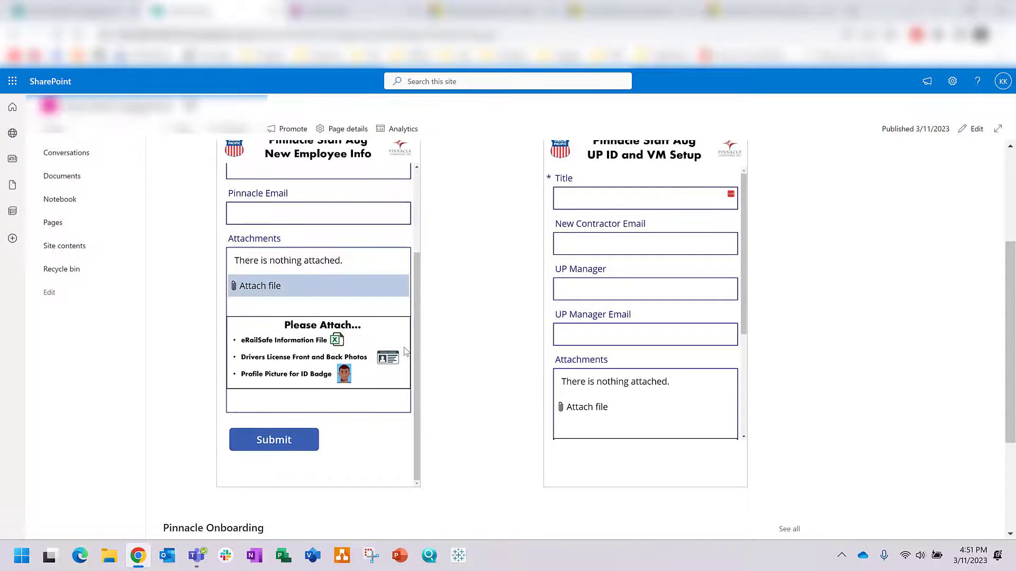
pyautogui.scroll(4, 412, 349)
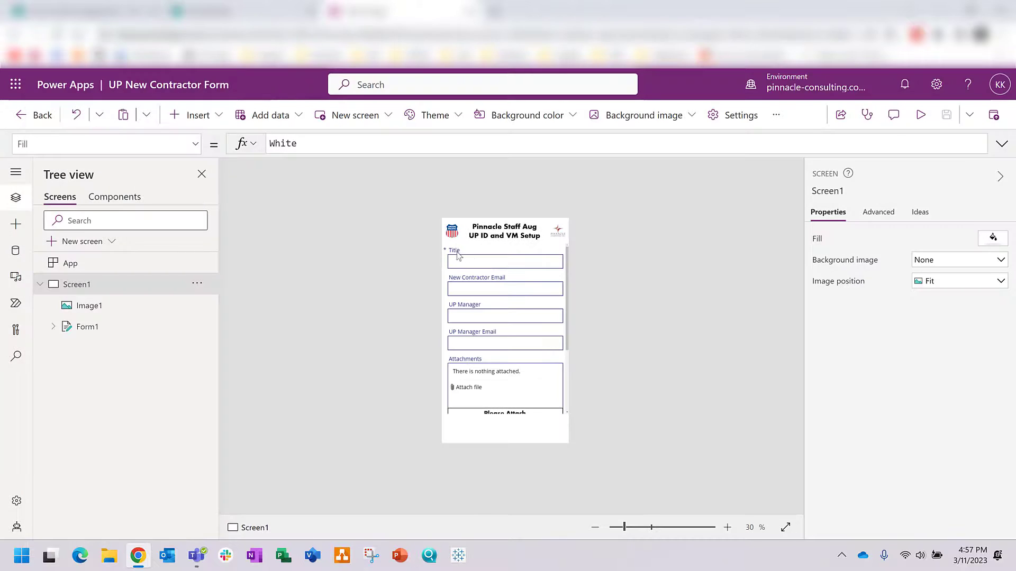
# Step: Unlock the Title card and insert a new Text label into it
pyautogui.click(458, 255)
pyautogui.click(458, 255)
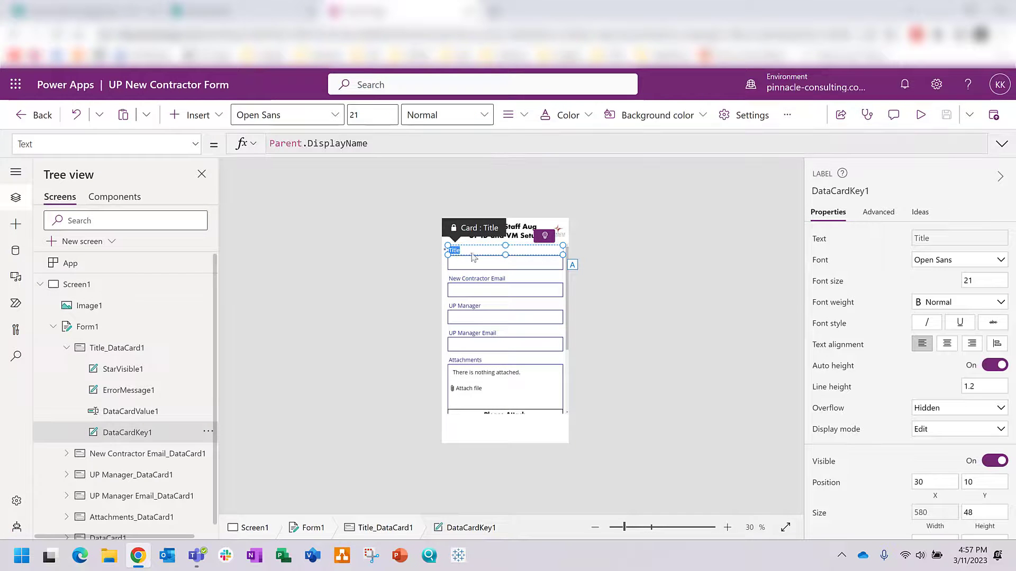
pyautogui.click(470, 253)
pyautogui.click(613, 292)
pyautogui.click(460, 249)
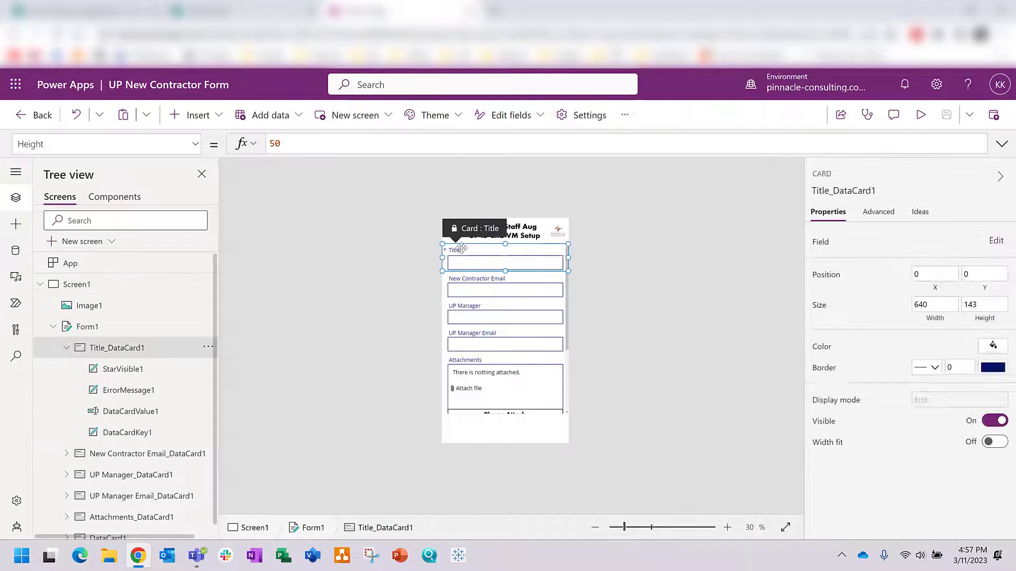
pyautogui.click(462, 252)
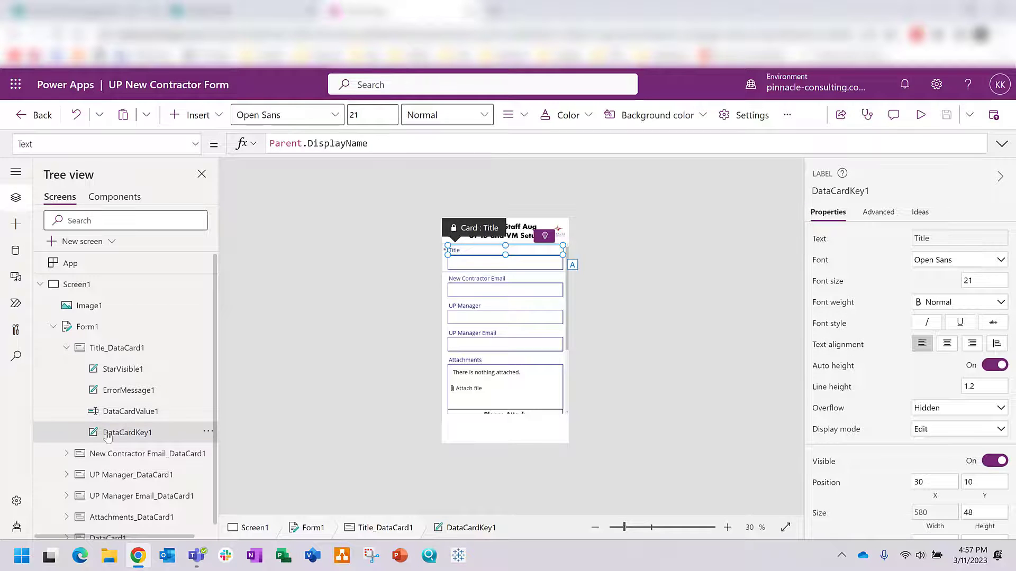
pyautogui.click(14, 225)
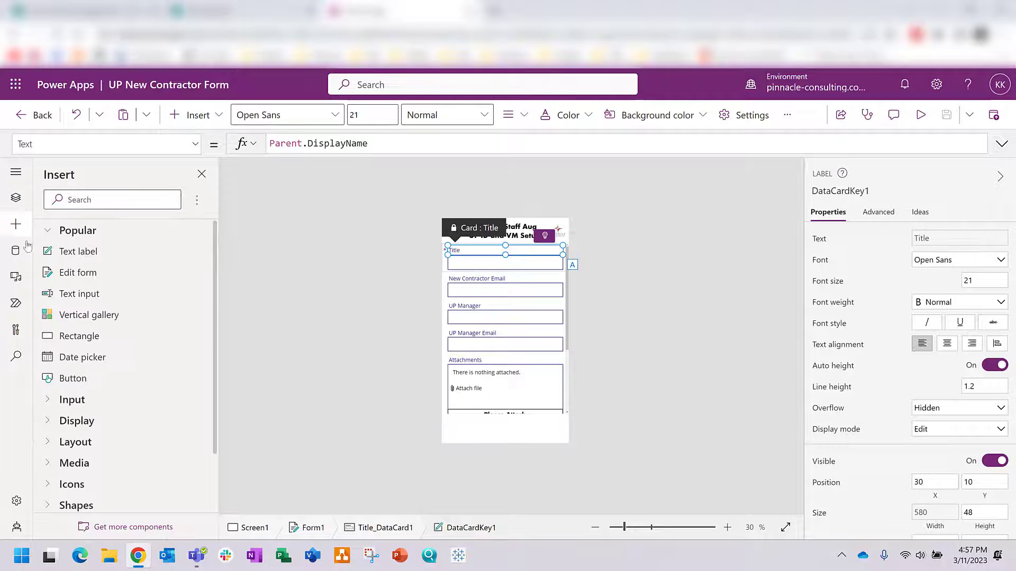
pyautogui.scroll(-1, 98, 345)
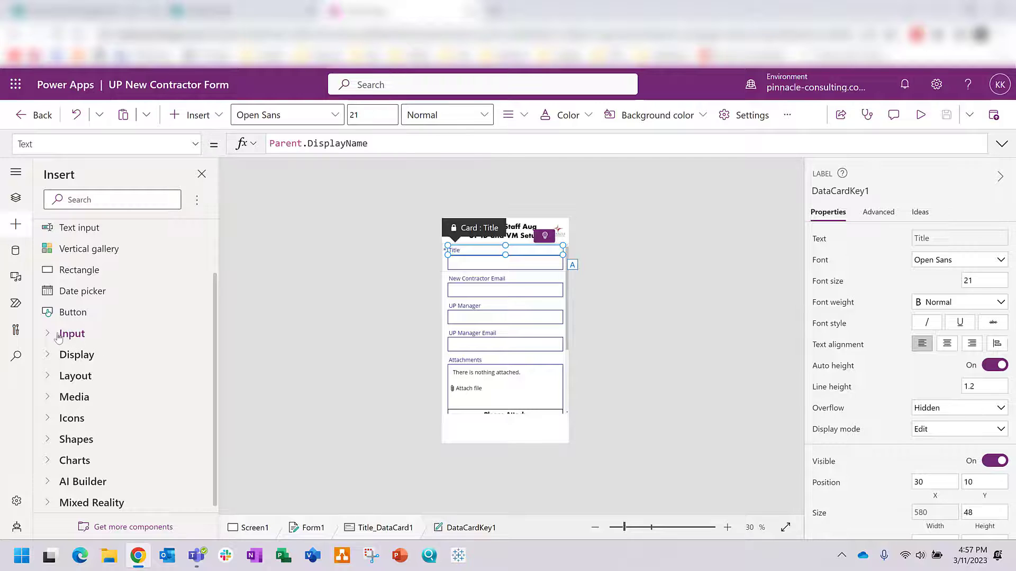
pyautogui.click(50, 356)
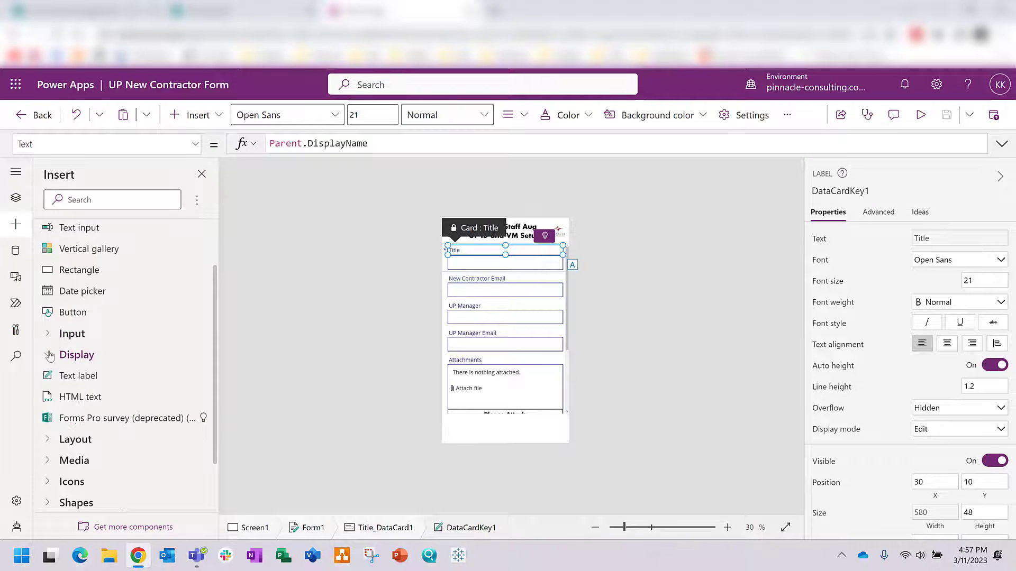
pyautogui.click(68, 377)
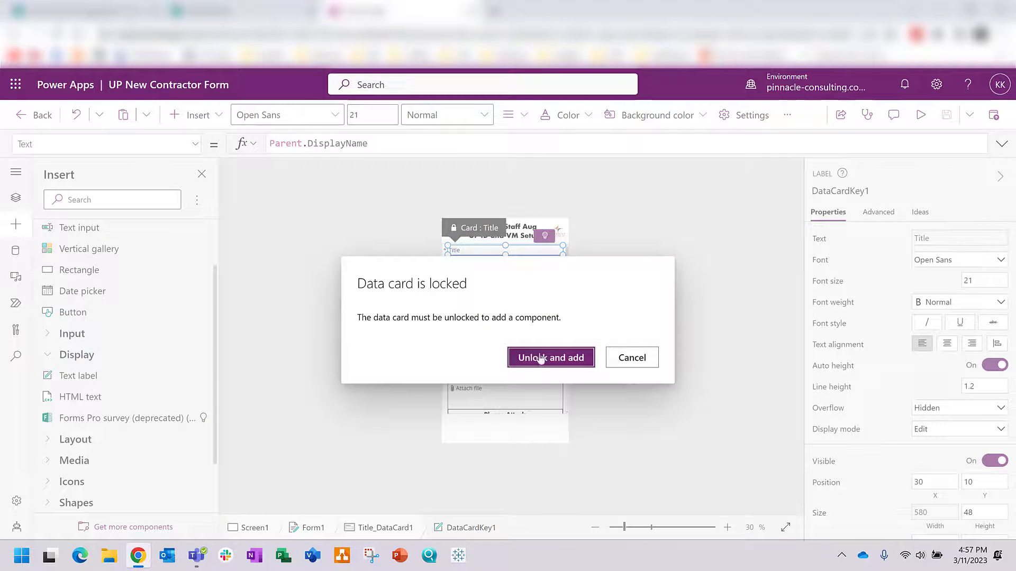
pyautogui.click(540, 359)
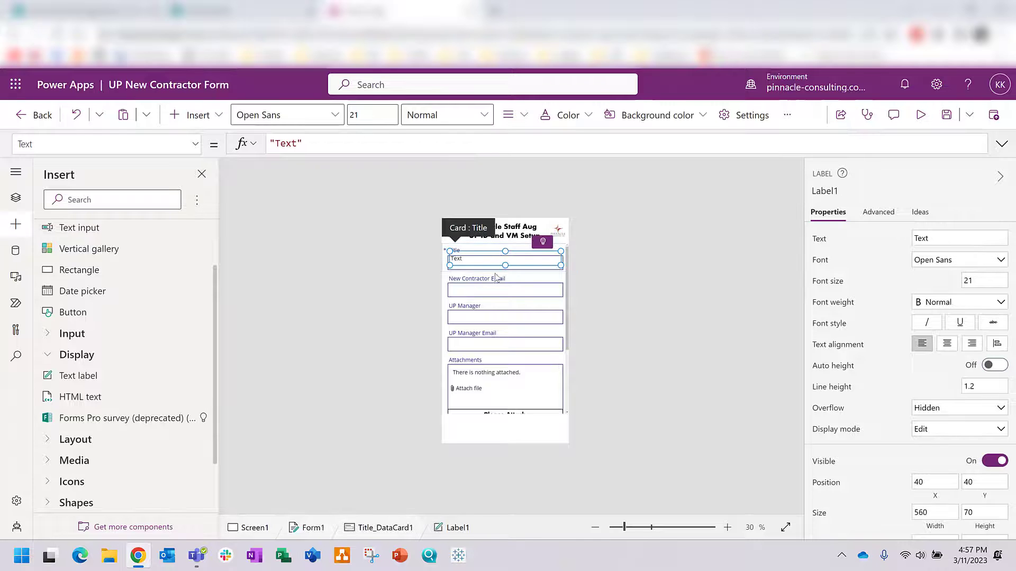
# Step: Enlarge the form and make the original Title caption's text colour White
pyautogui.click(728, 527)
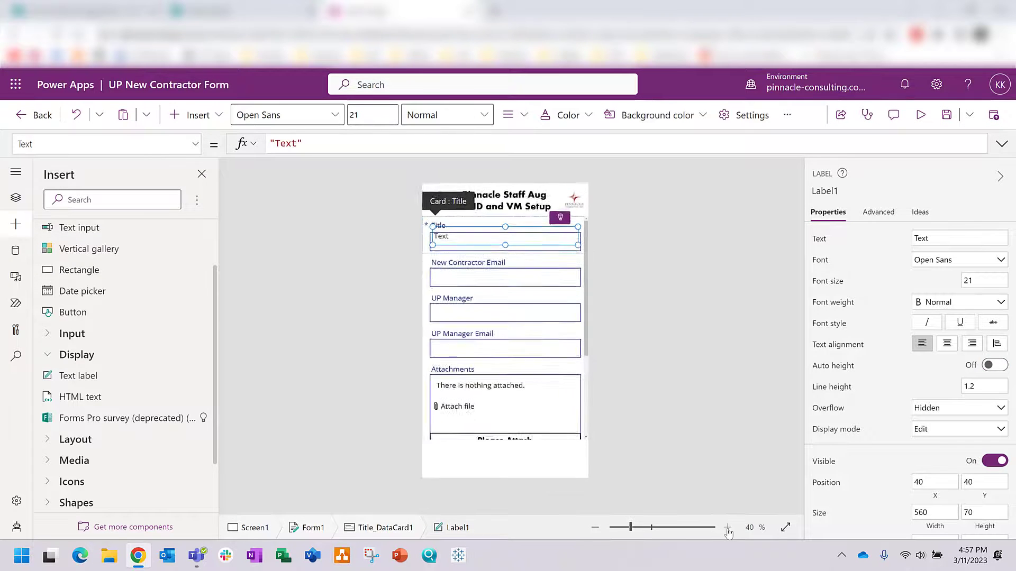
pyautogui.click(728, 528)
pyautogui.click(727, 527)
pyautogui.click(728, 528)
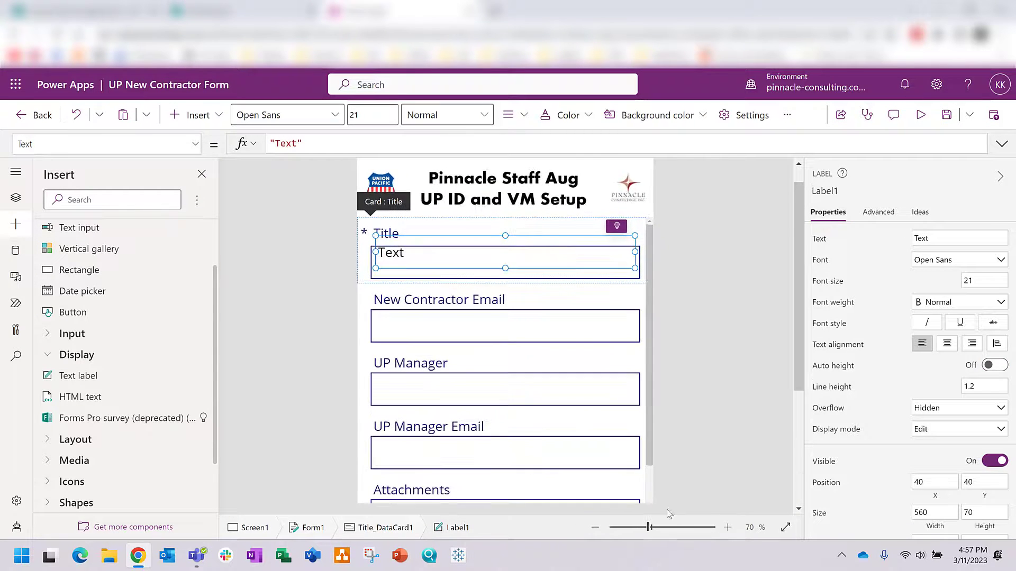
pyautogui.click(392, 229)
pyautogui.doubleClick(392, 228)
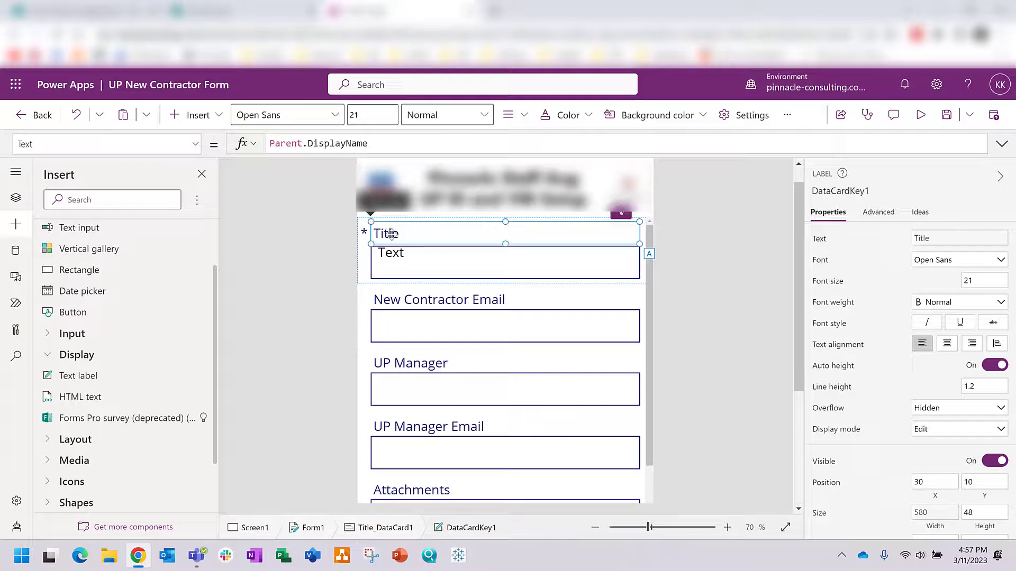
pyautogui.scroll(-5, 927, 450)
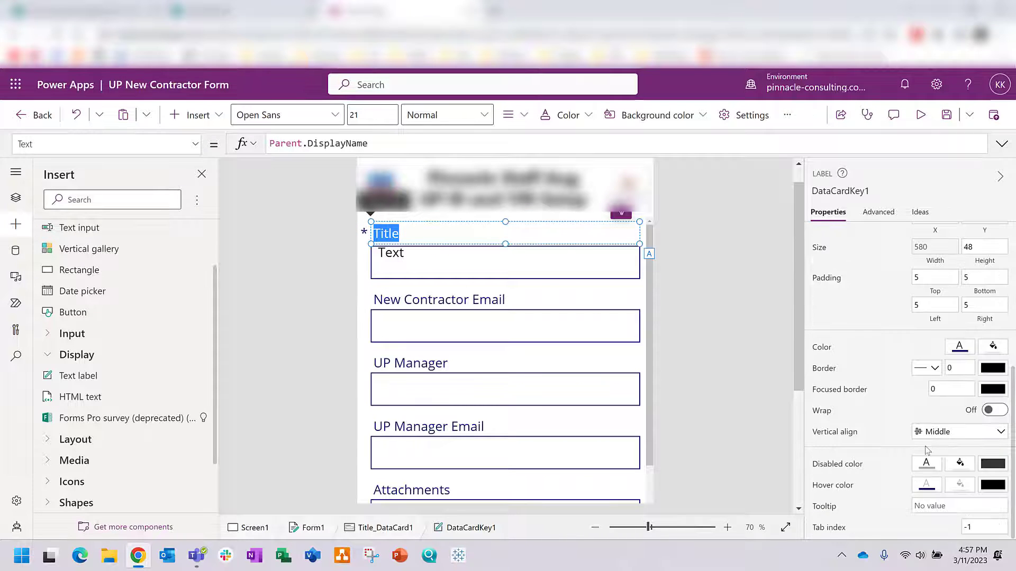
pyautogui.click(956, 353)
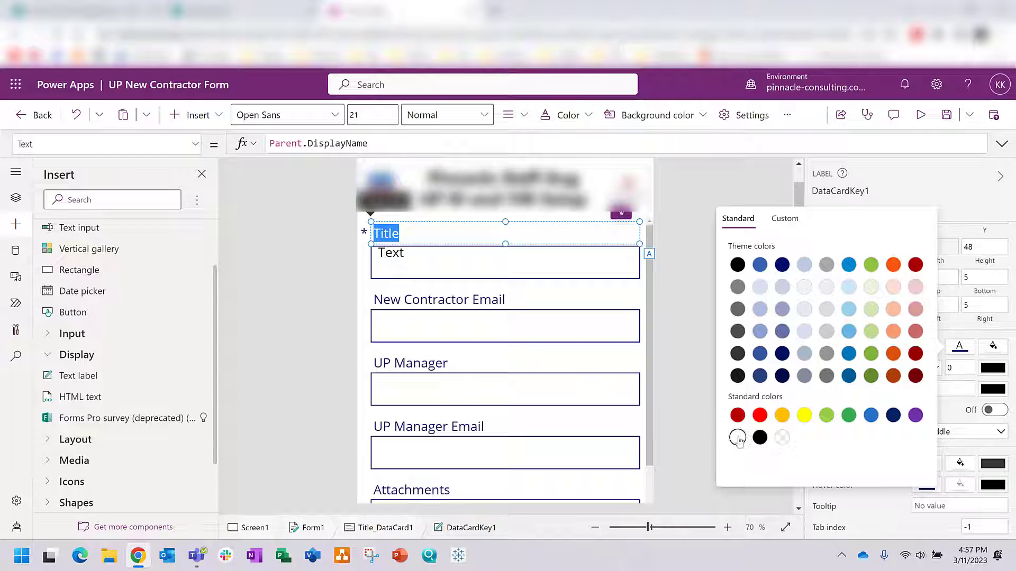
pyautogui.click(737, 438)
pyautogui.click(690, 396)
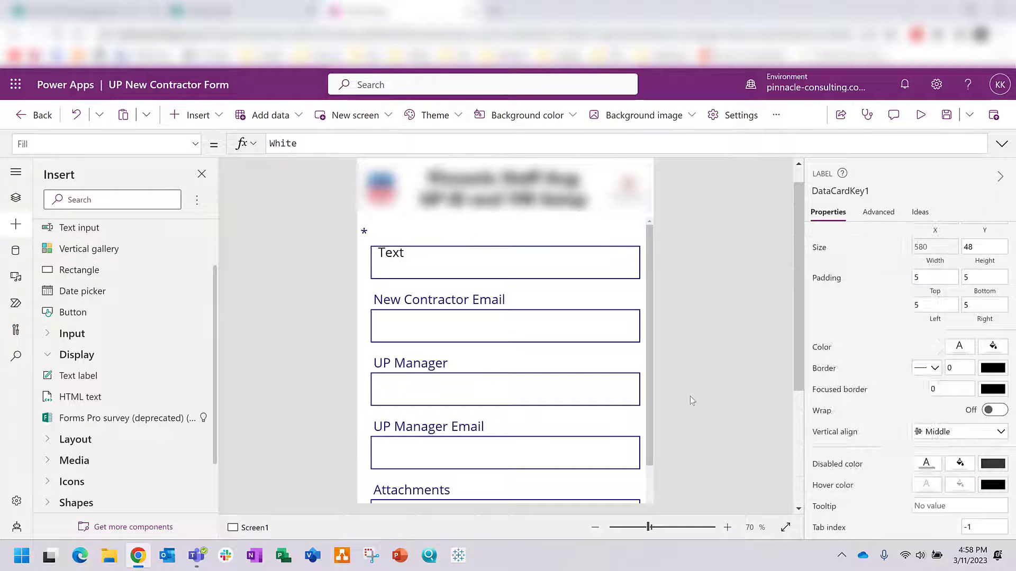
# Step: Set the new label's text to 'New Contractor Full Name'
pyautogui.doubleClick(393, 259)
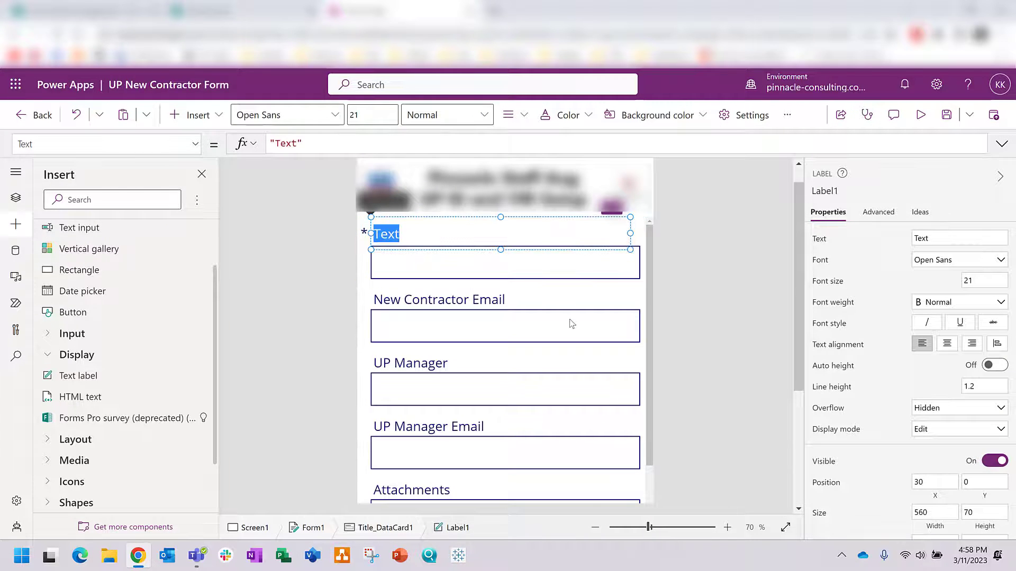
pyautogui.write('New Contractor Full Name')
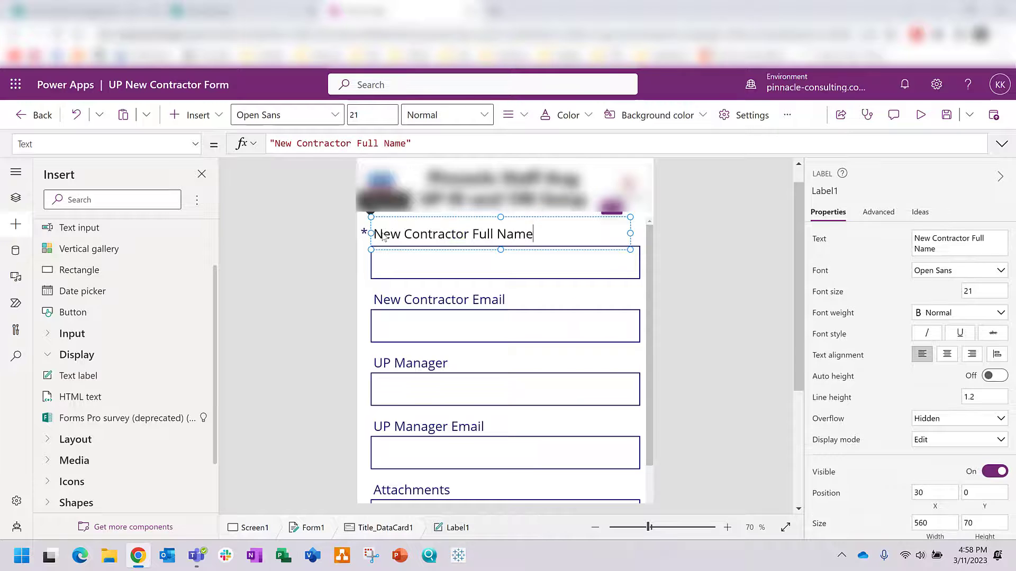
pyautogui.click(958, 246)
pyautogui.click(661, 253)
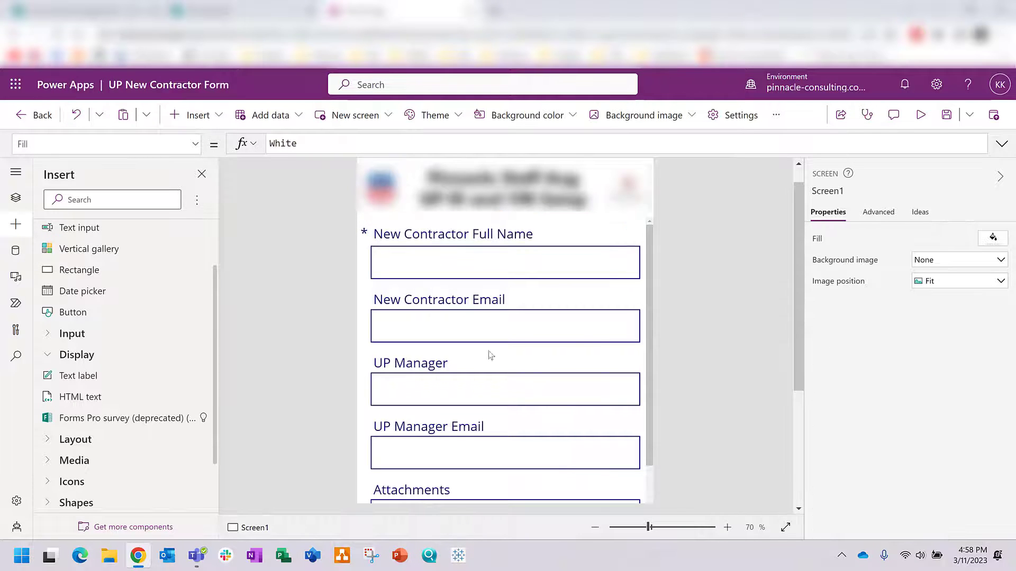
# Step: Publish this version of the UP New Contractor Form
pyautogui.click(993, 115)
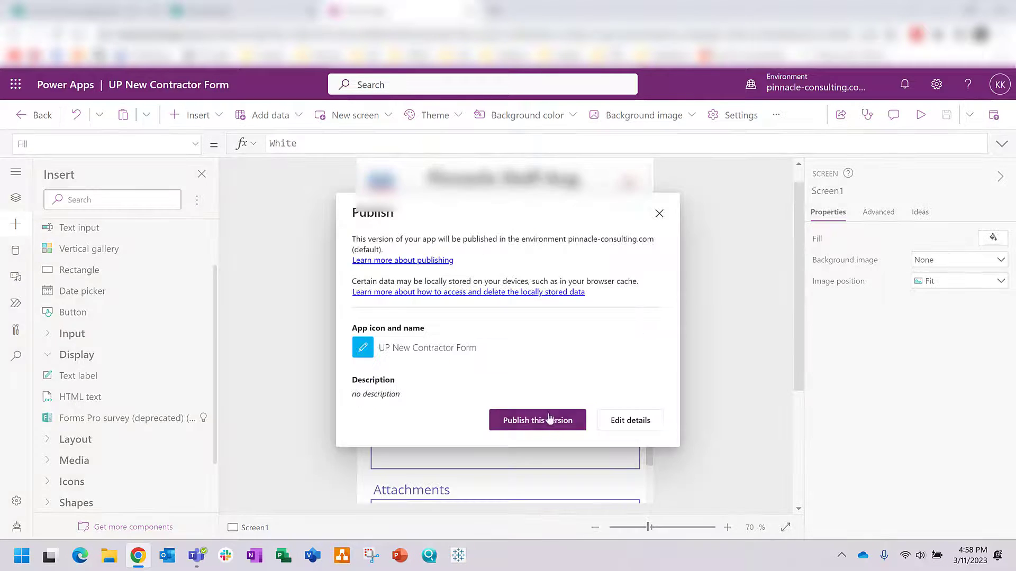
pyautogui.click(537, 419)
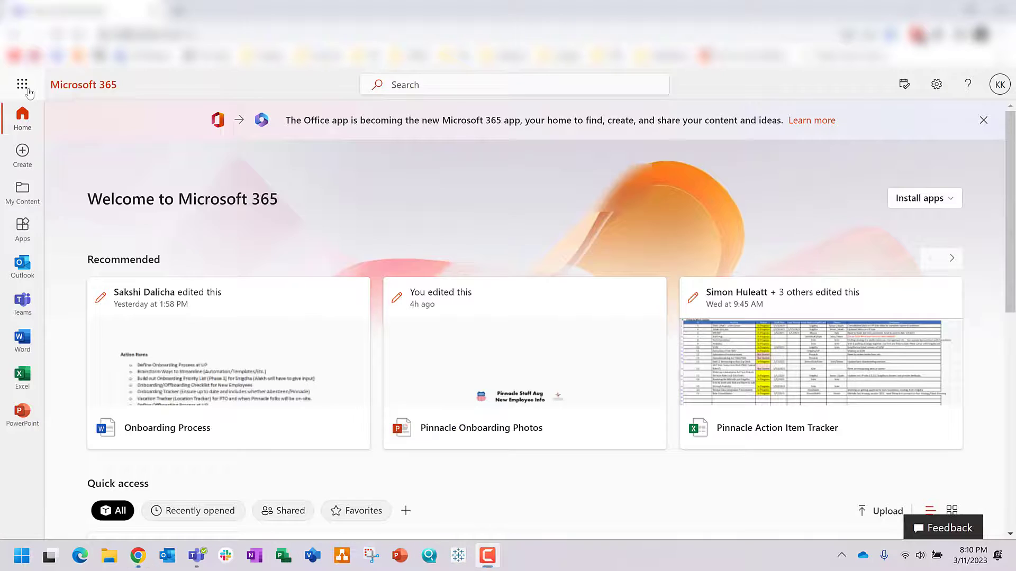
pyautogui.click(21, 89)
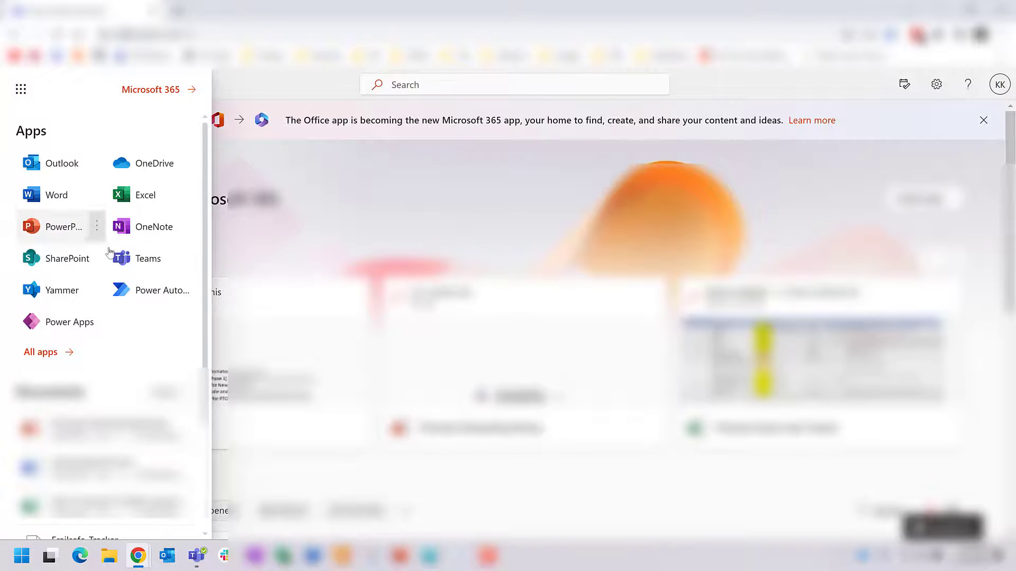
# Step: Launch Power Automate from the app launcher and go to My flows
pyautogui.click(142, 291)
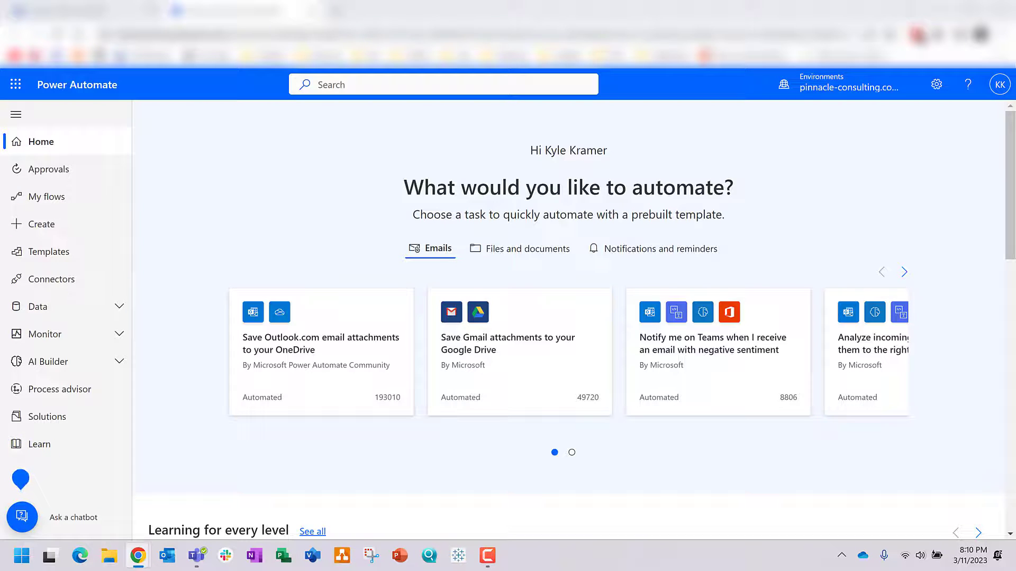
pyautogui.click(34, 203)
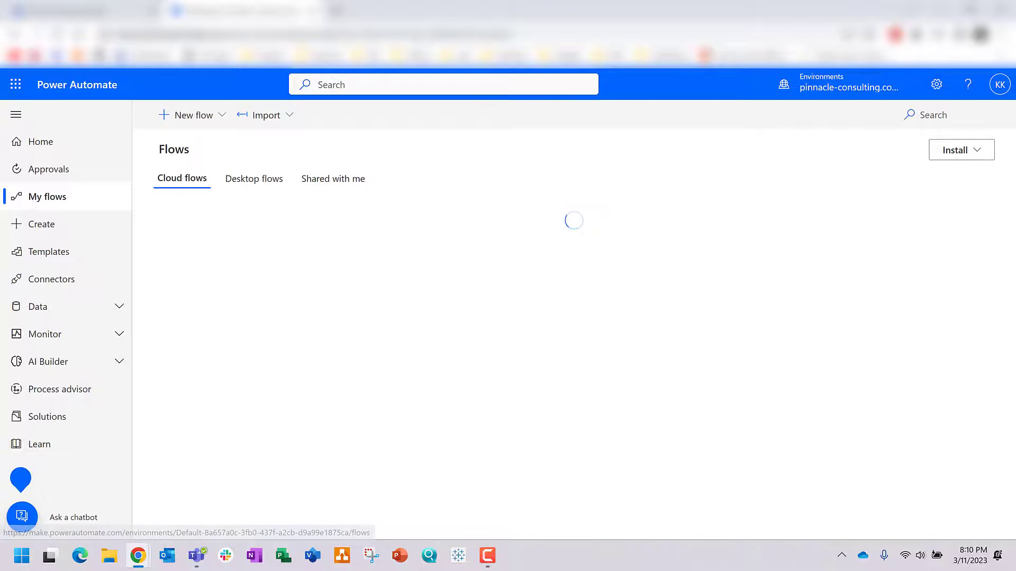
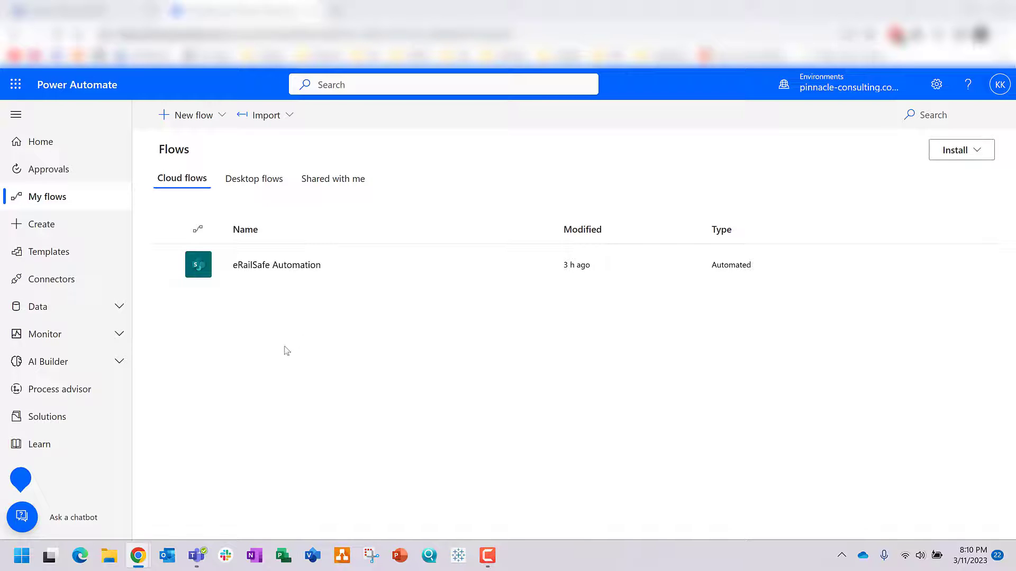
# Step: Create the automated cloud flow 'UP New Contractor Request Flow' with the SharePoint 'When an item is created' trigger
pyautogui.click(197, 121)
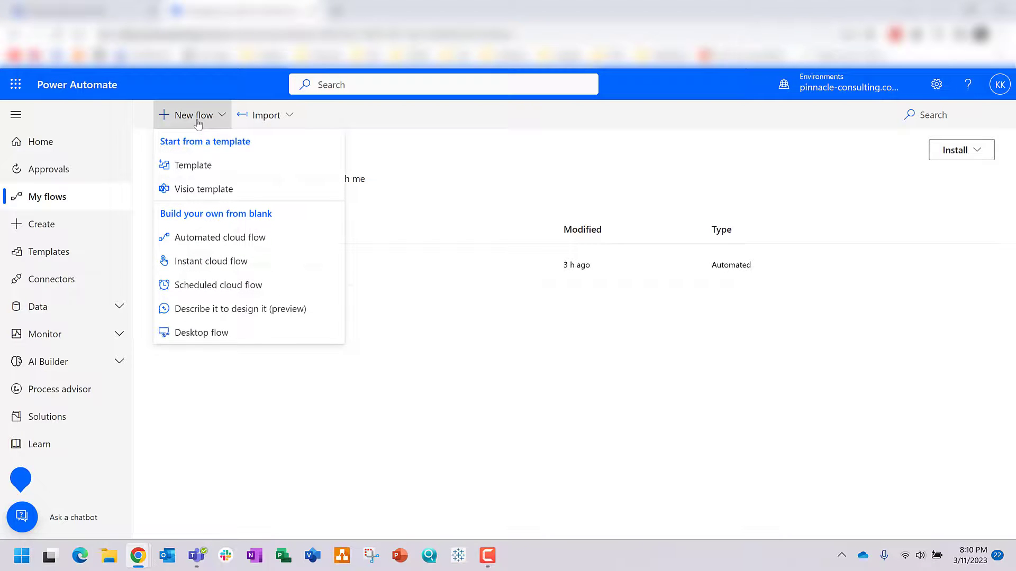
pyautogui.click(210, 240)
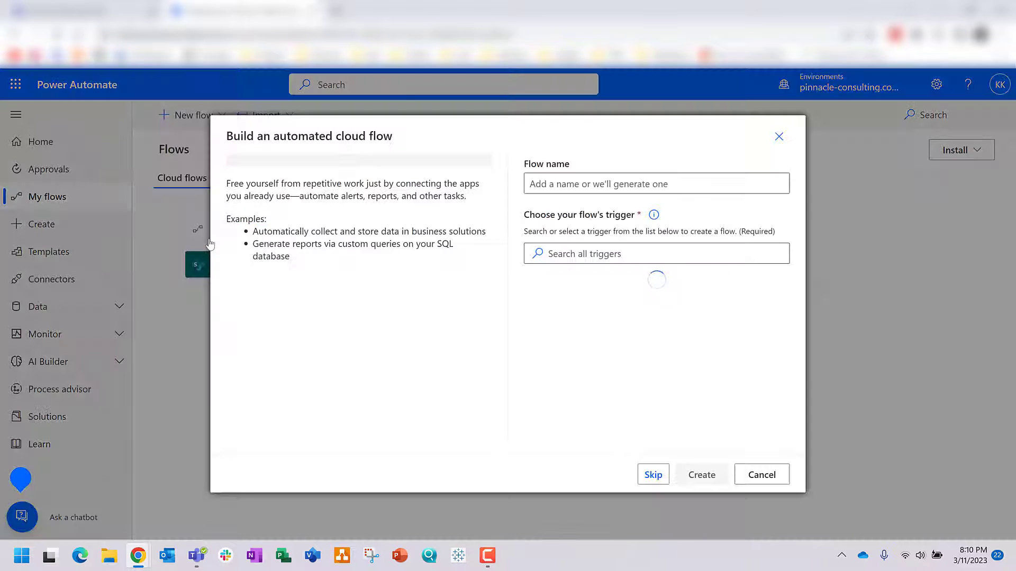
pyautogui.click(590, 185)
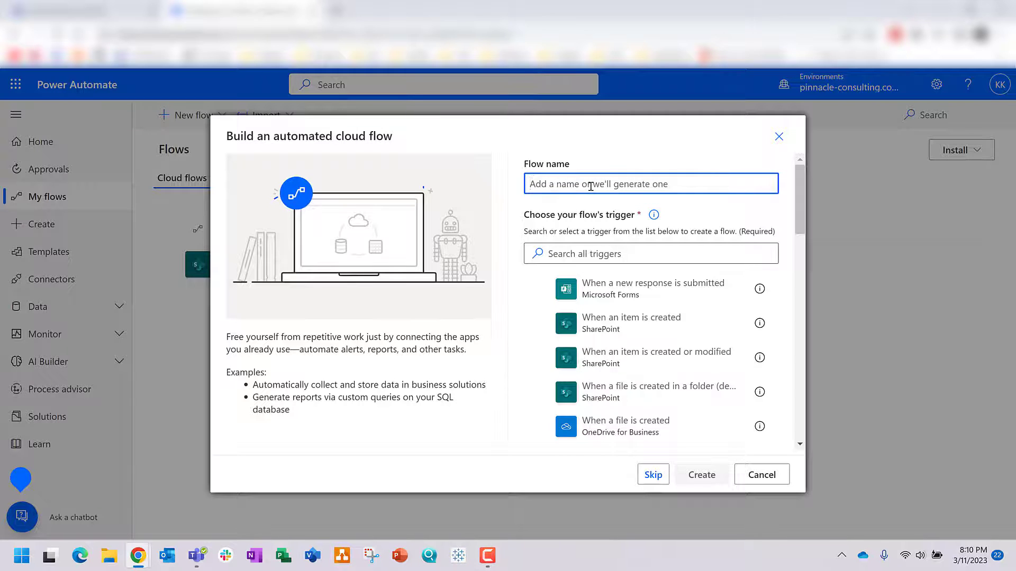
pyautogui.write('UP New')
pyautogui.press('BackSpace')
pyautogui.press('BackSpace')
pyautogui.press('BackSpace')
pyautogui.press('BackSpace')
pyautogui.press('BackSpace')
pyautogui.write('UP Ne')
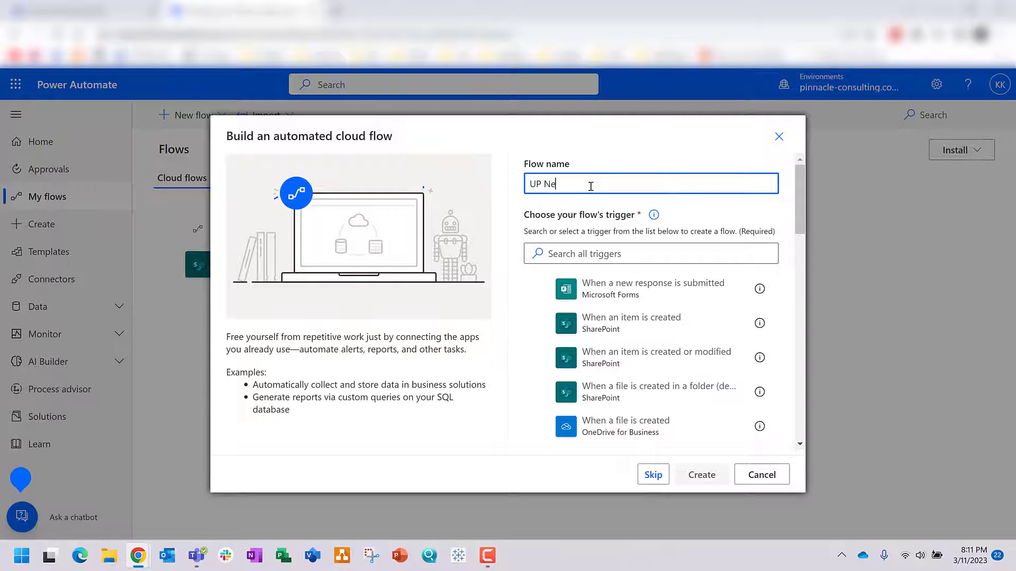
pyautogui.write('w Contractor Request Flow')
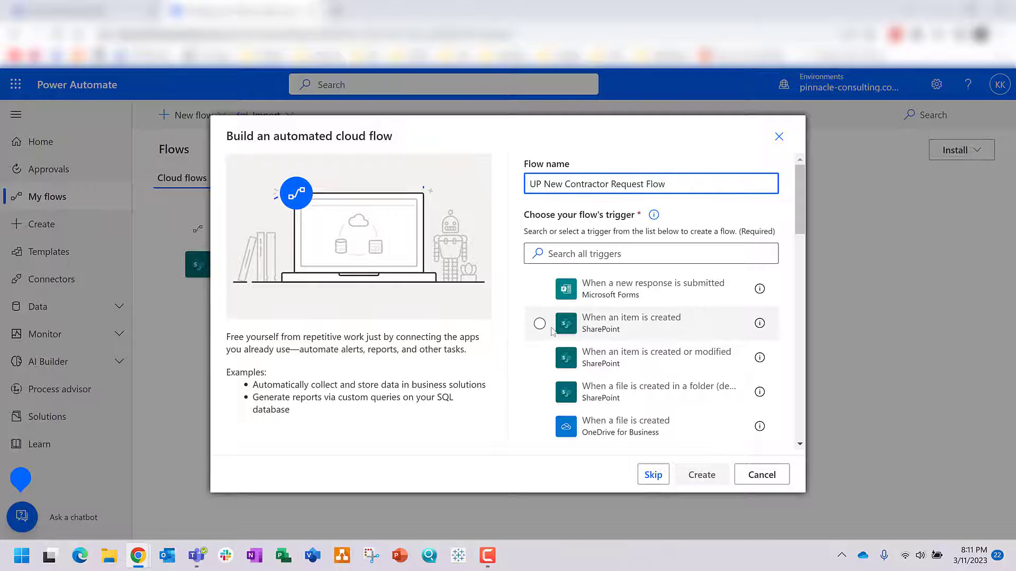
pyautogui.click(618, 331)
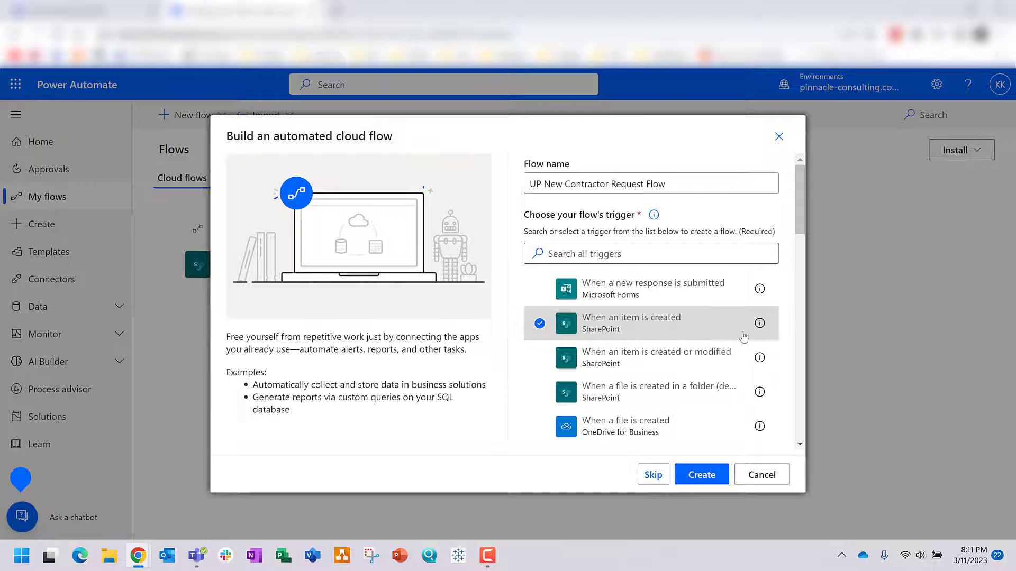
pyautogui.click(704, 476)
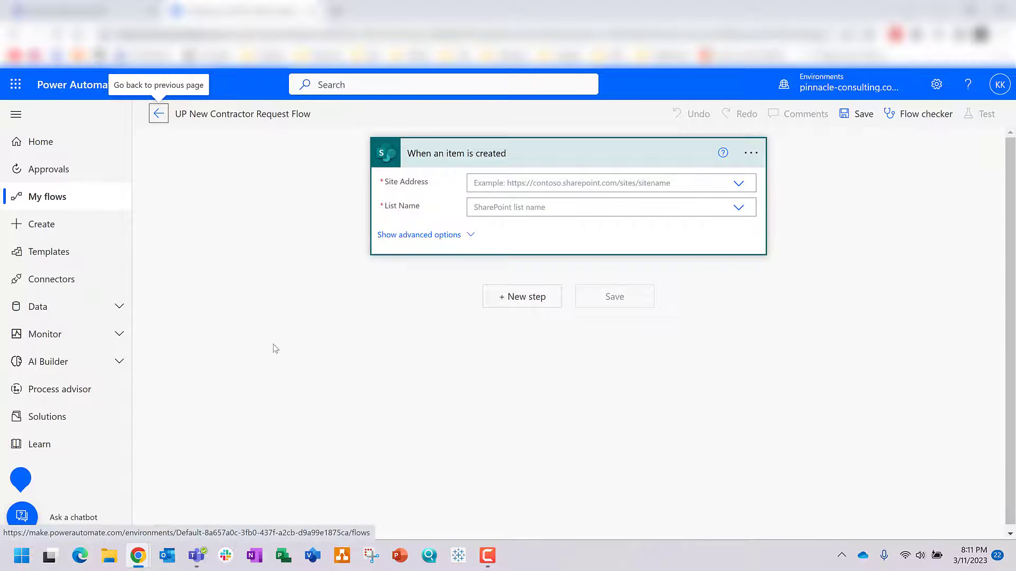
# Step: Point the trigger at the SharePoint site and the New Contractor Form list
pyautogui.click(616, 183)
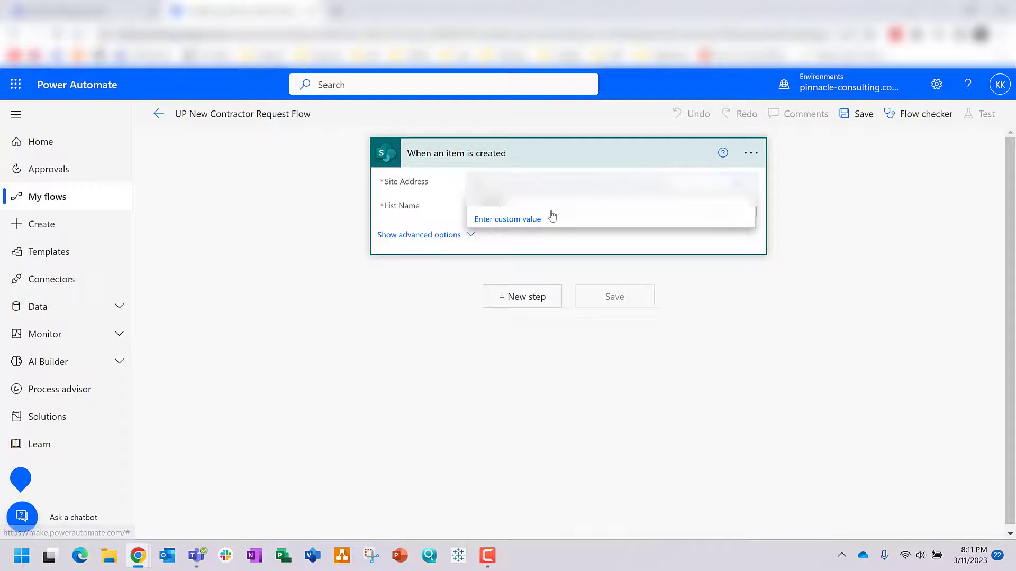
pyautogui.click(554, 210)
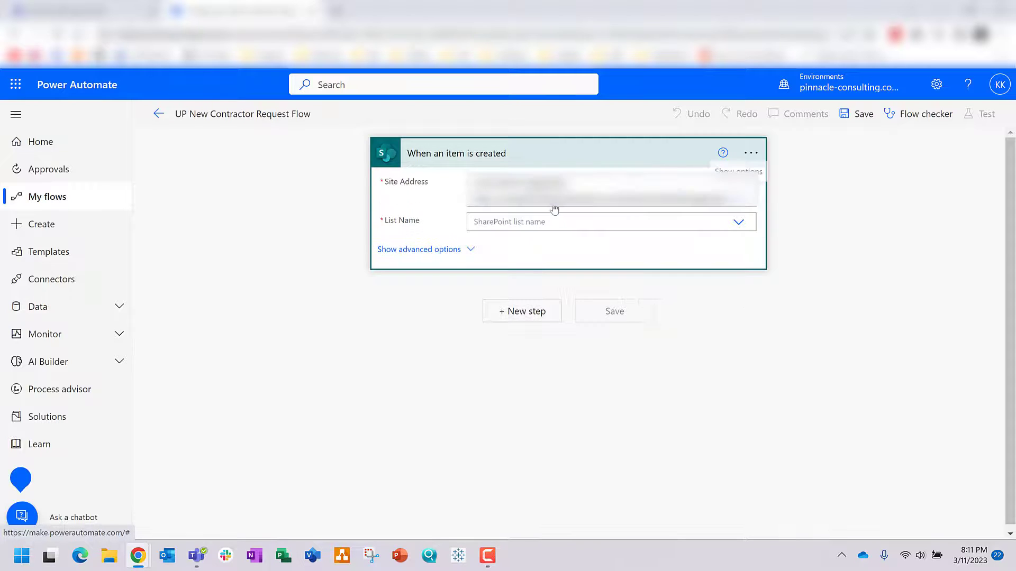
pyautogui.click(538, 221)
pyautogui.click(738, 221)
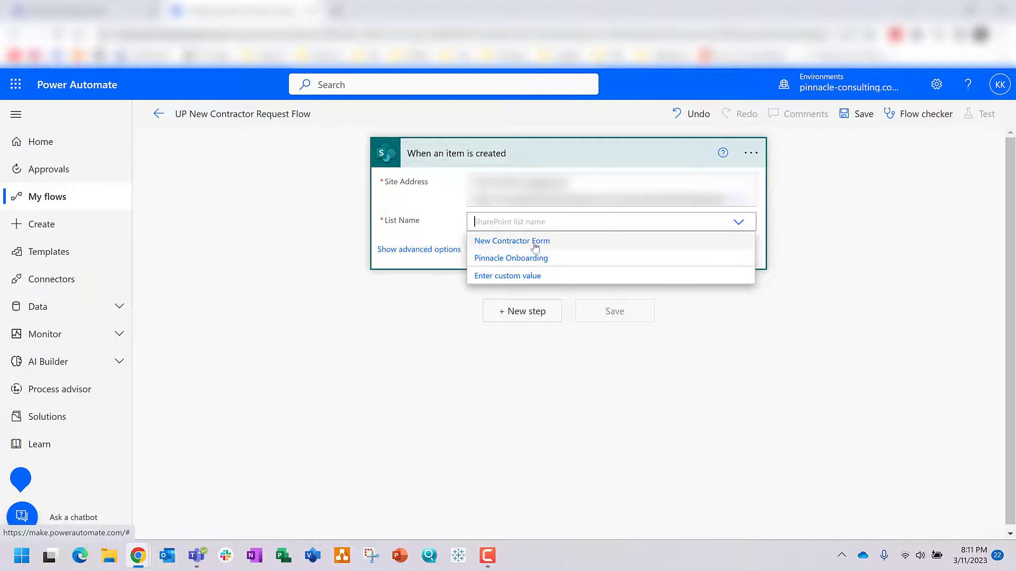
pyautogui.click(535, 243)
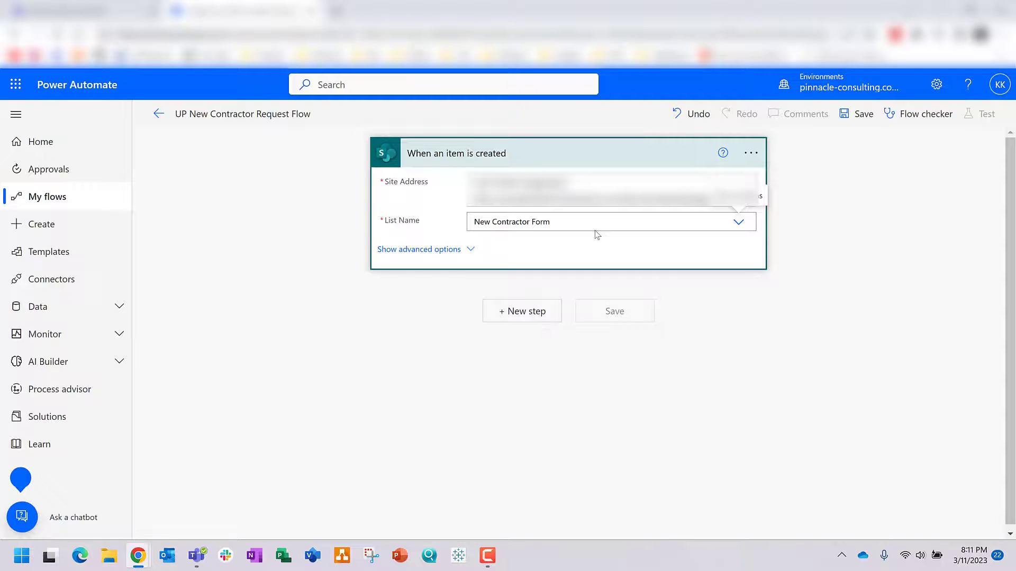
pyautogui.click(739, 223)
pyautogui.click(738, 223)
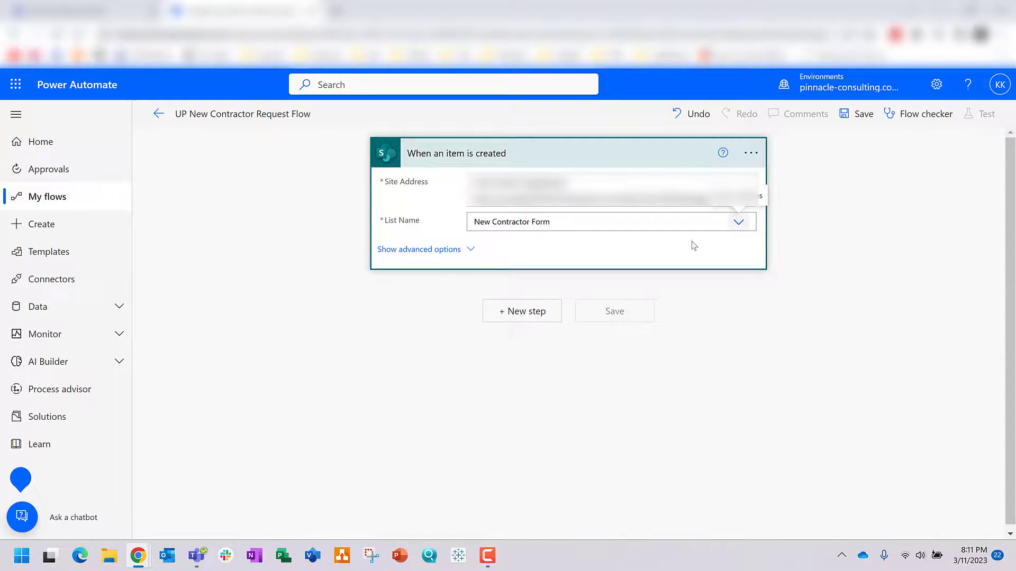
# Step: Add a SharePoint Get attachments step for the New Contractor Form list, using the trigger's ID
pyautogui.click(540, 317)
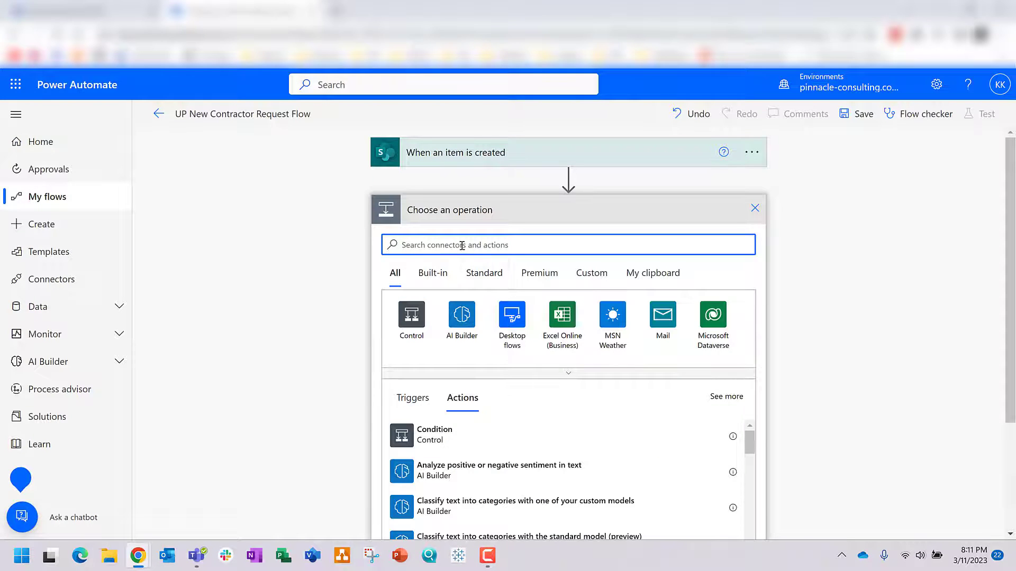
pyautogui.write('sharepoint')
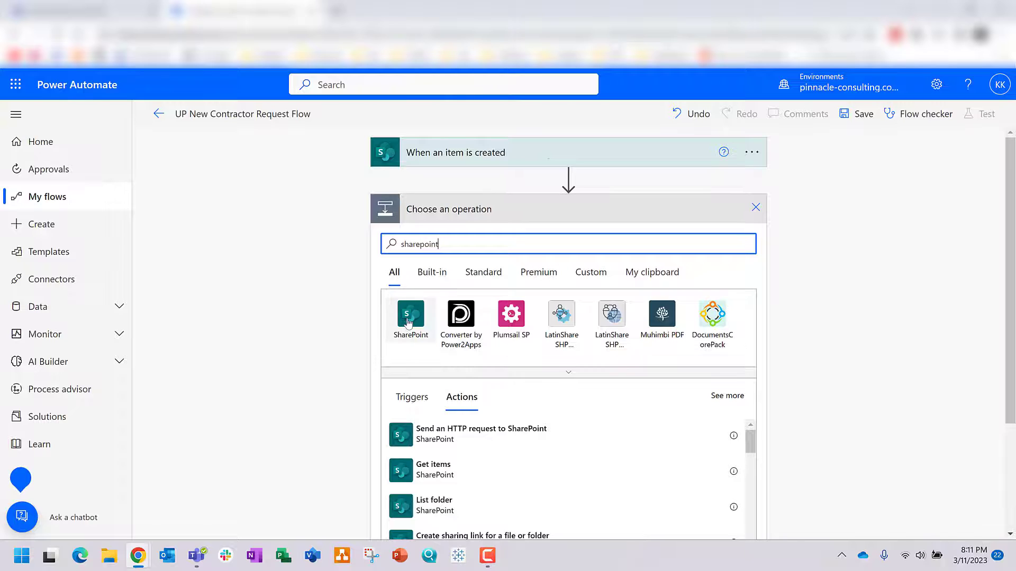
pyautogui.click(409, 321)
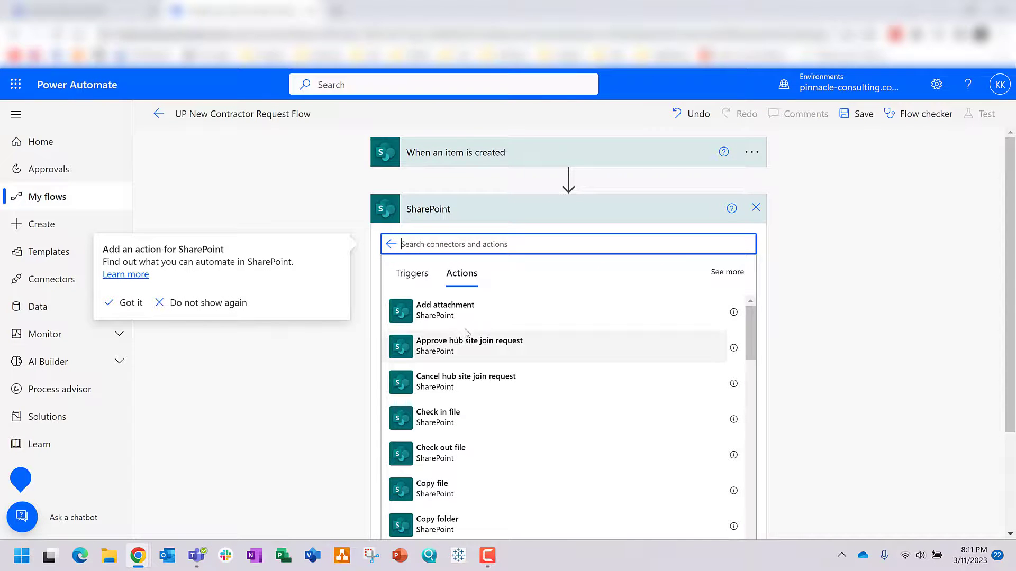
pyautogui.write('get att')
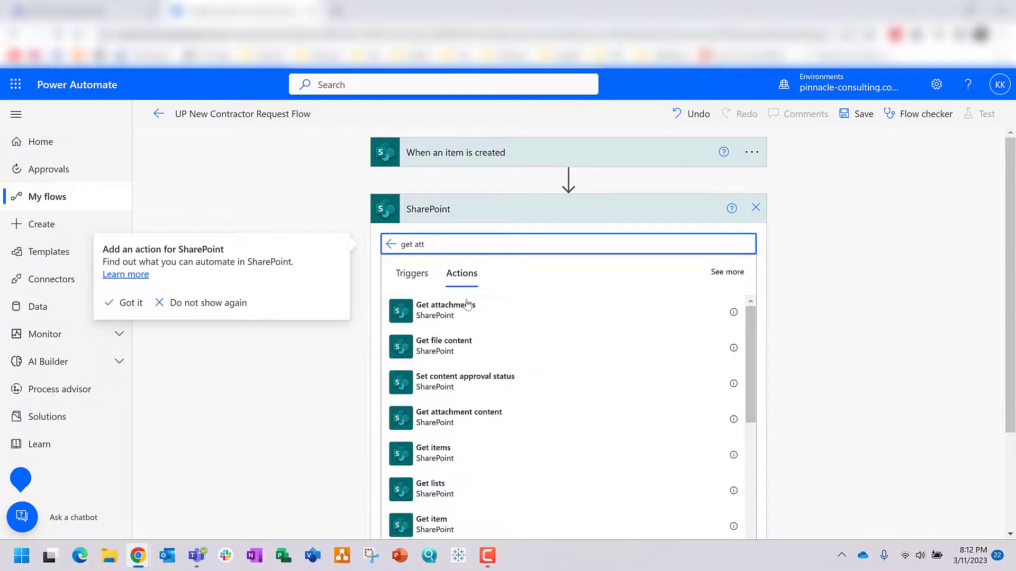
pyautogui.click(458, 315)
pyautogui.click(458, 315)
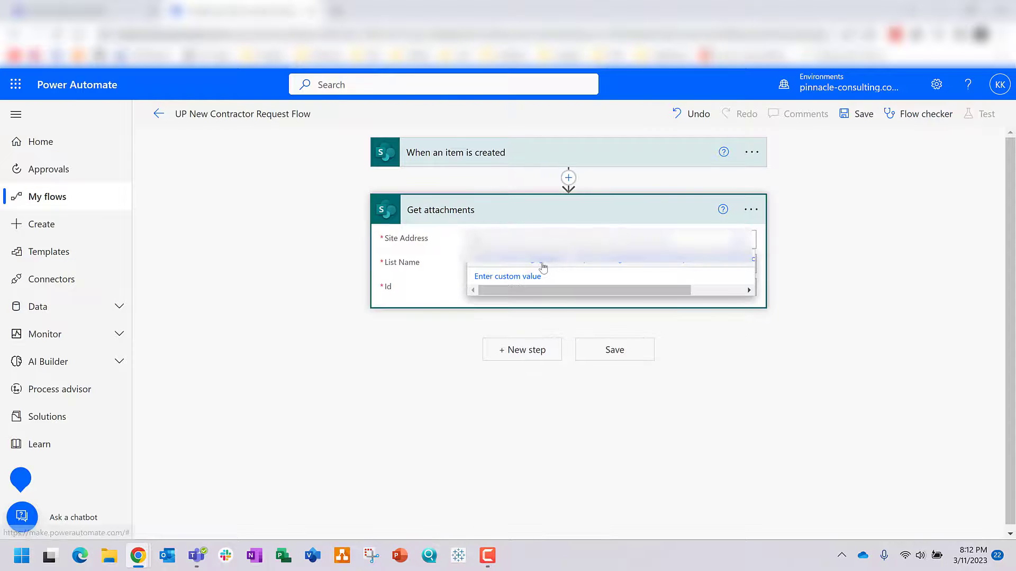
pyautogui.click(537, 265)
pyautogui.click(526, 277)
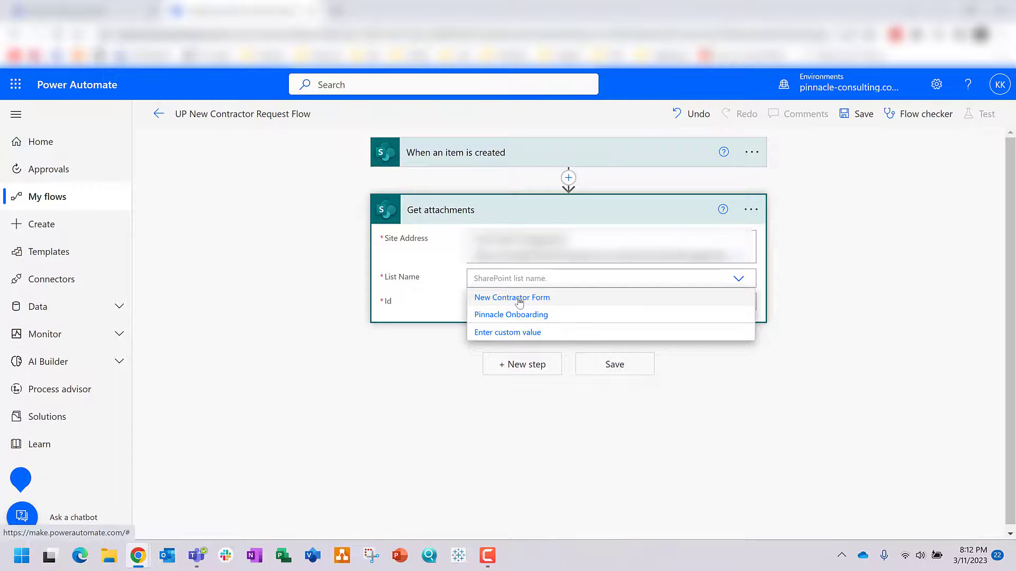
pyautogui.click(519, 301)
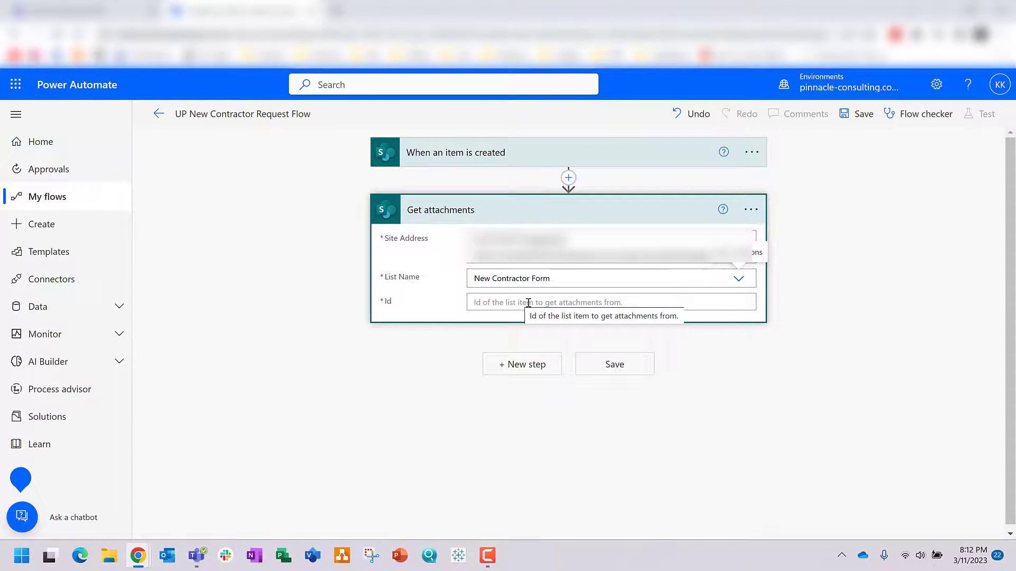
pyautogui.click(528, 302)
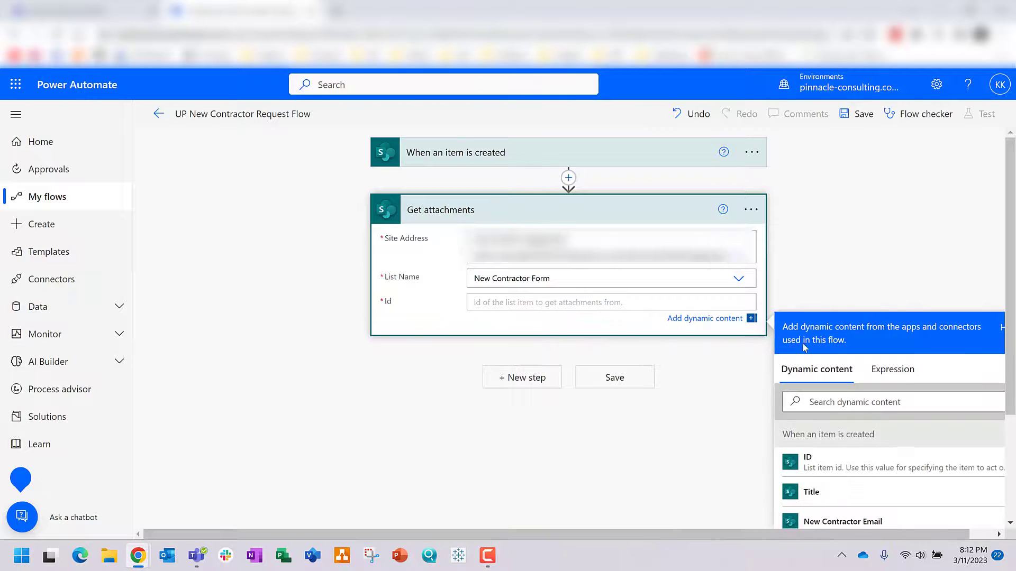
pyautogui.scroll(-1, 807, 365)
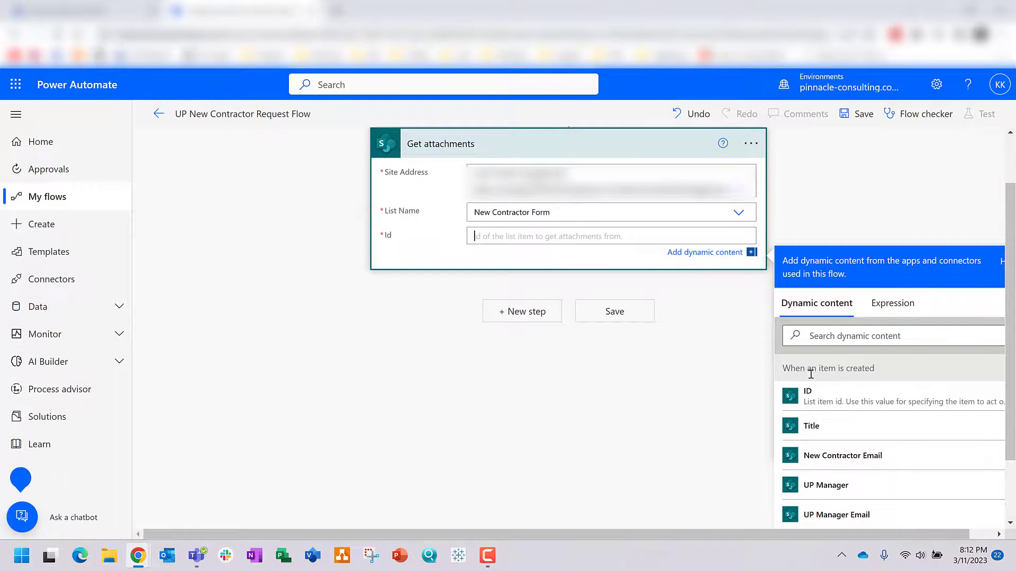
pyautogui.click(819, 408)
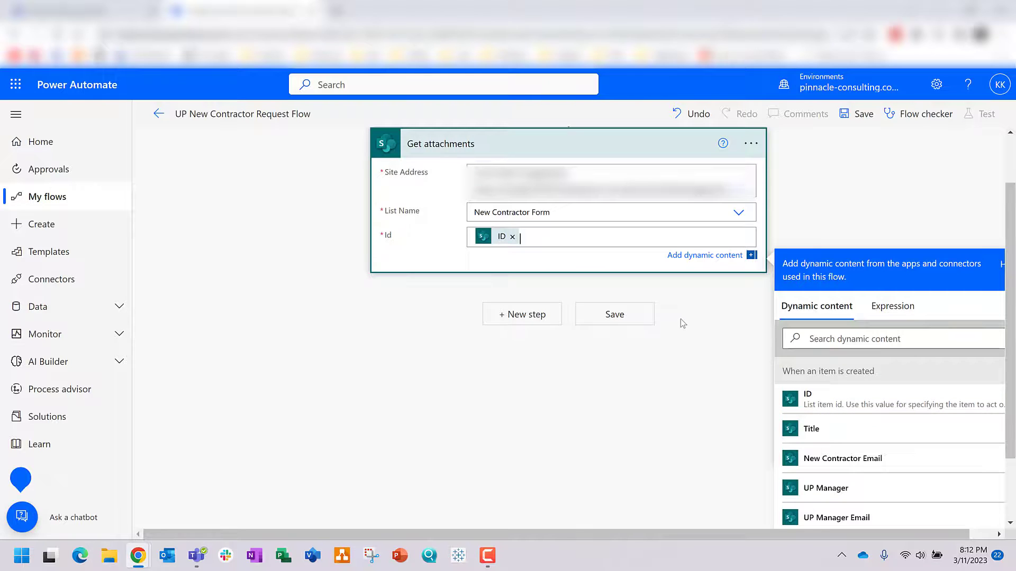
pyautogui.click(522, 316)
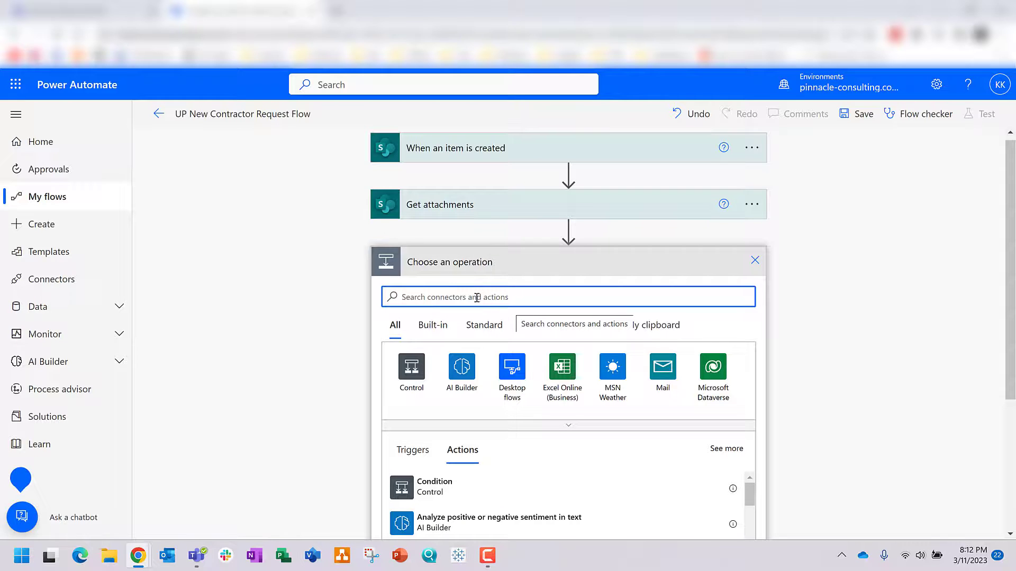
# Step: Initialize an Array variable named 'Multiple Attachments'
pyautogui.write('var')
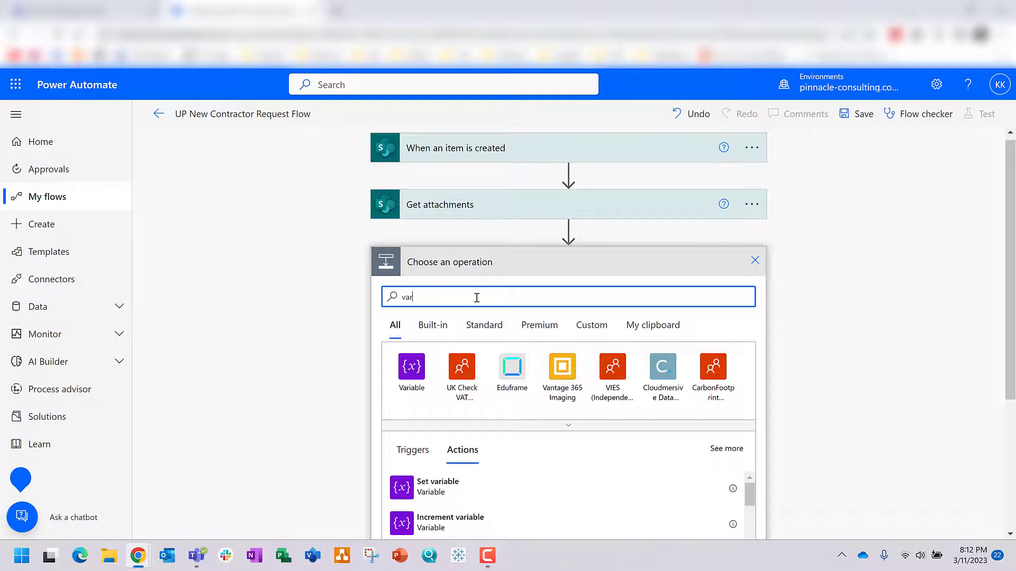
pyautogui.click(406, 382)
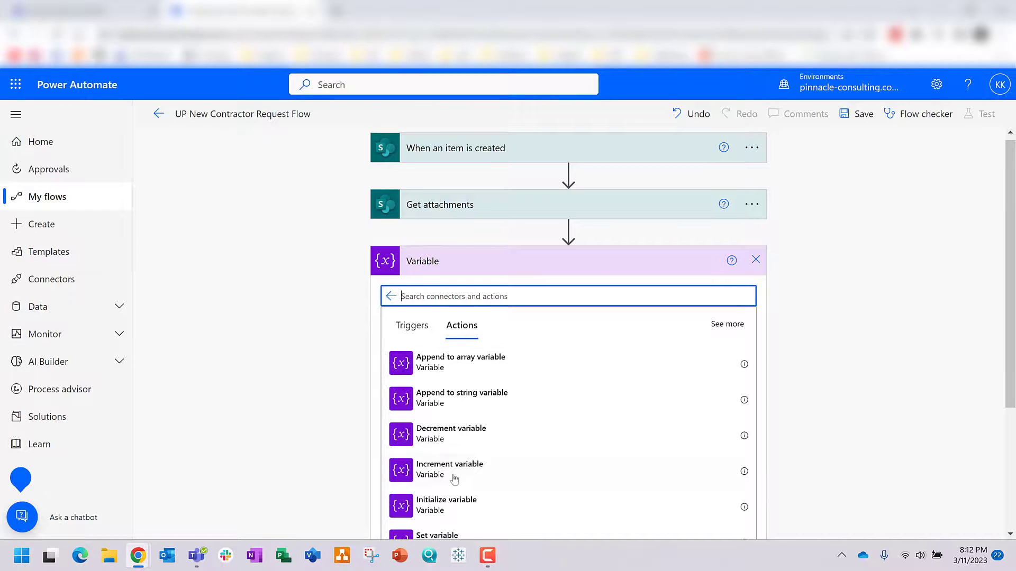
pyautogui.click(434, 511)
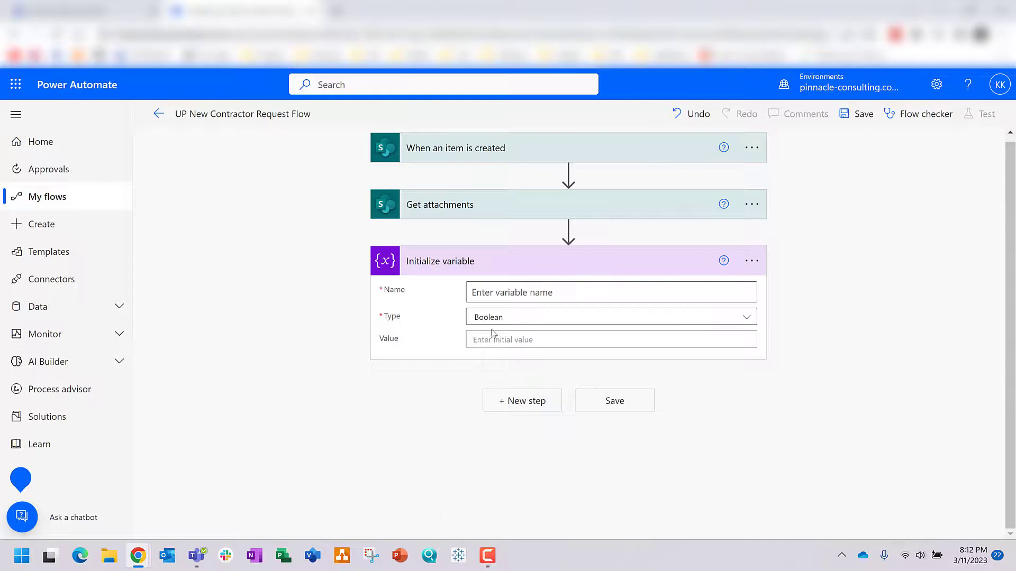
pyautogui.click(500, 295)
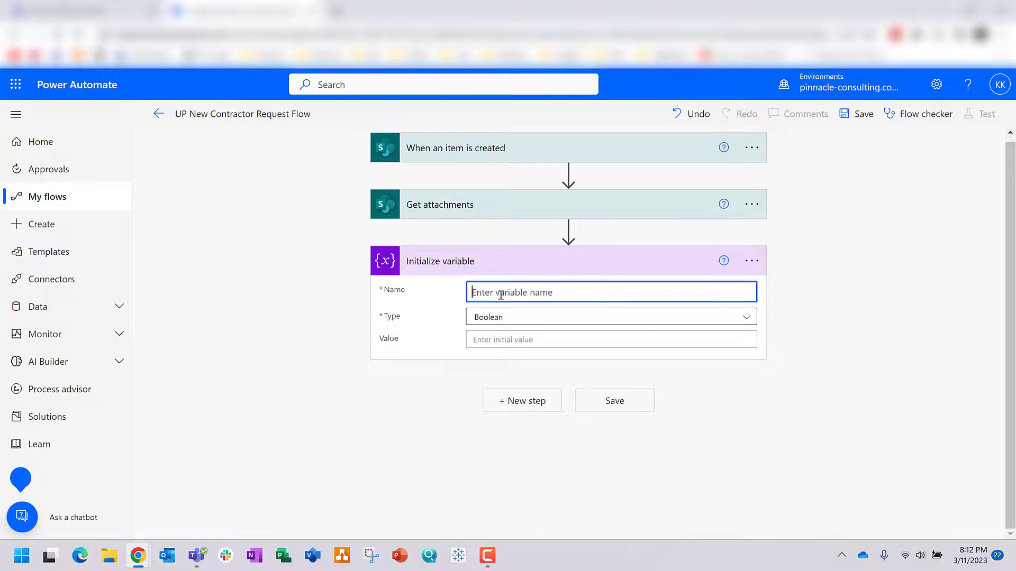
pyautogui.write('Multip')
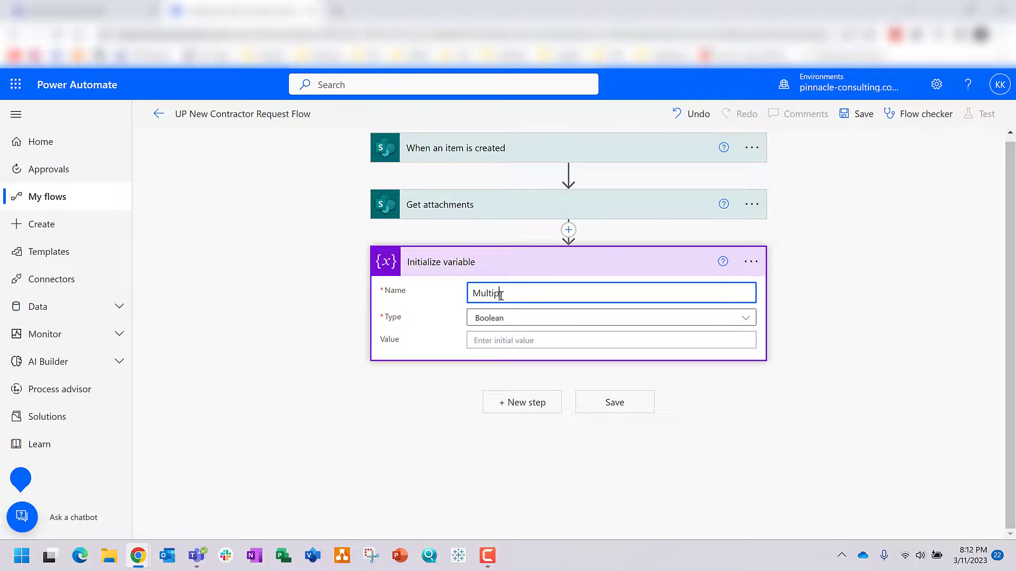
pyautogui.write('le Attachments')
pyautogui.click(745, 318)
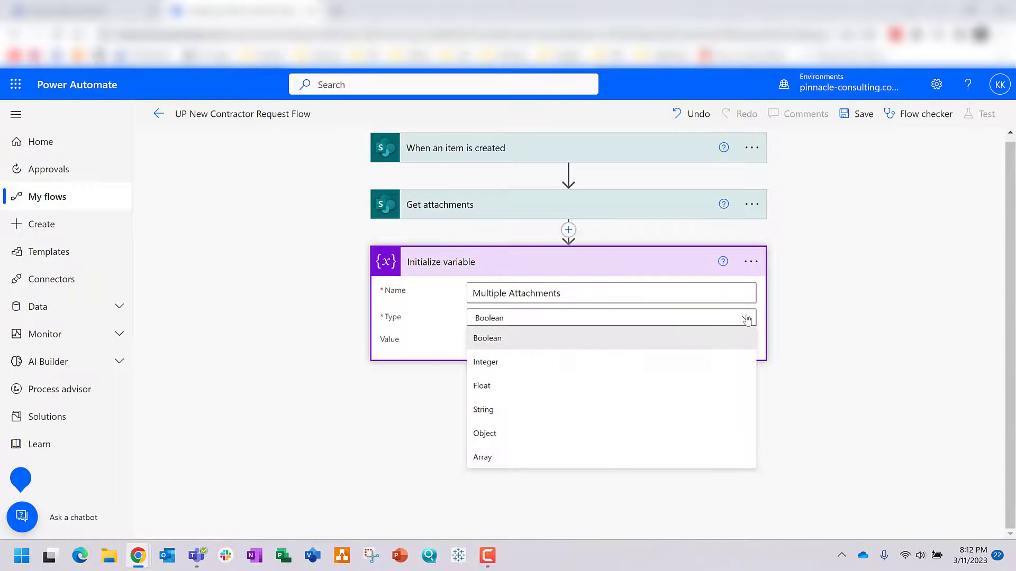
pyautogui.click(521, 458)
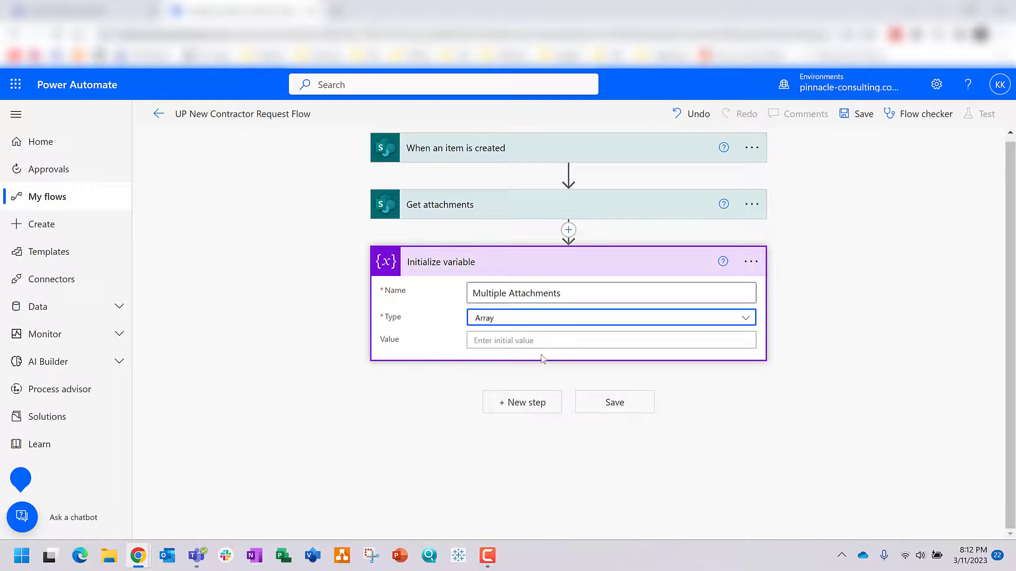
# Step: Add an Apply to each loop over the Get attachments body output
pyautogui.click(538, 404)
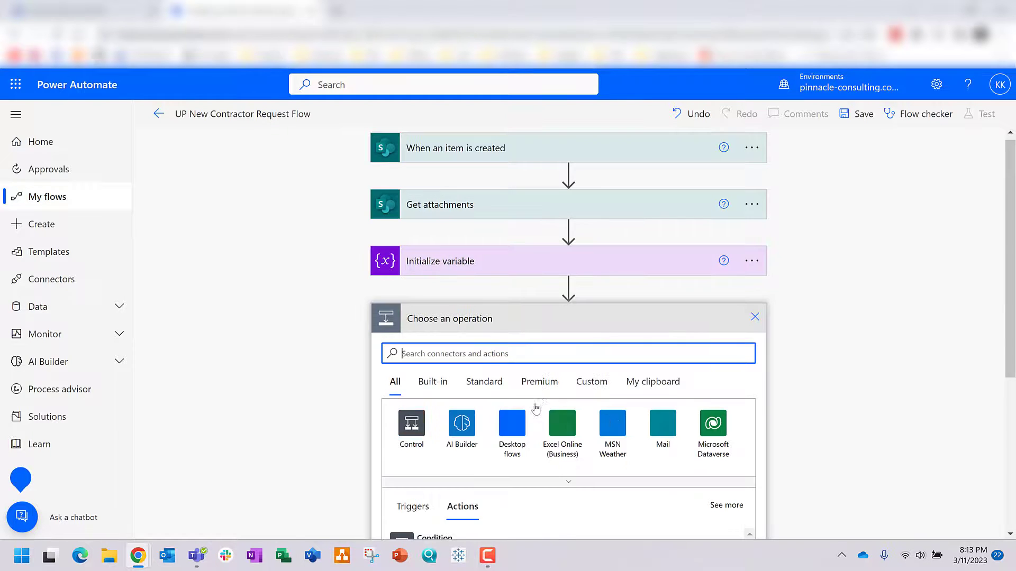
pyautogui.click(412, 423)
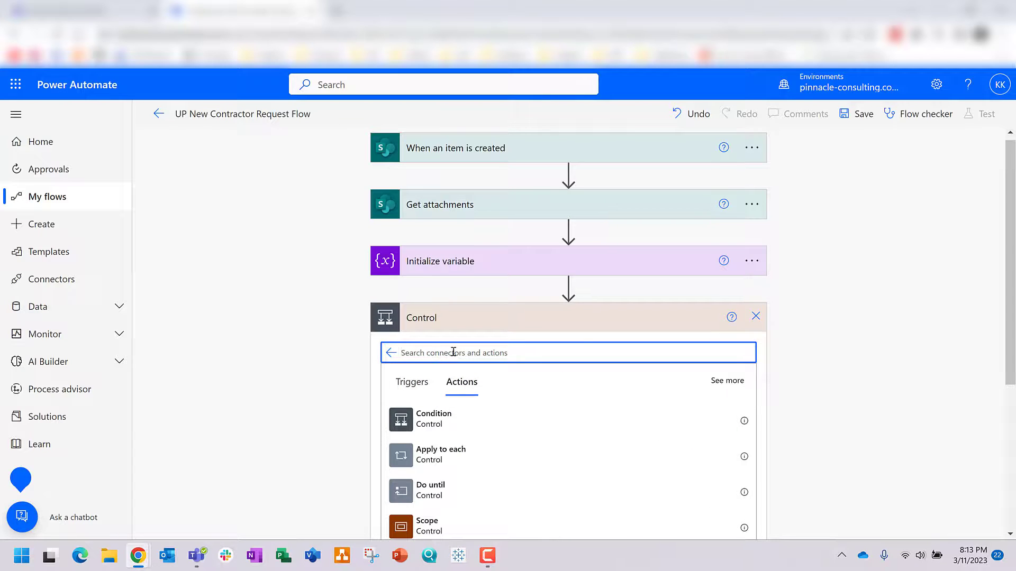
pyautogui.click(441, 462)
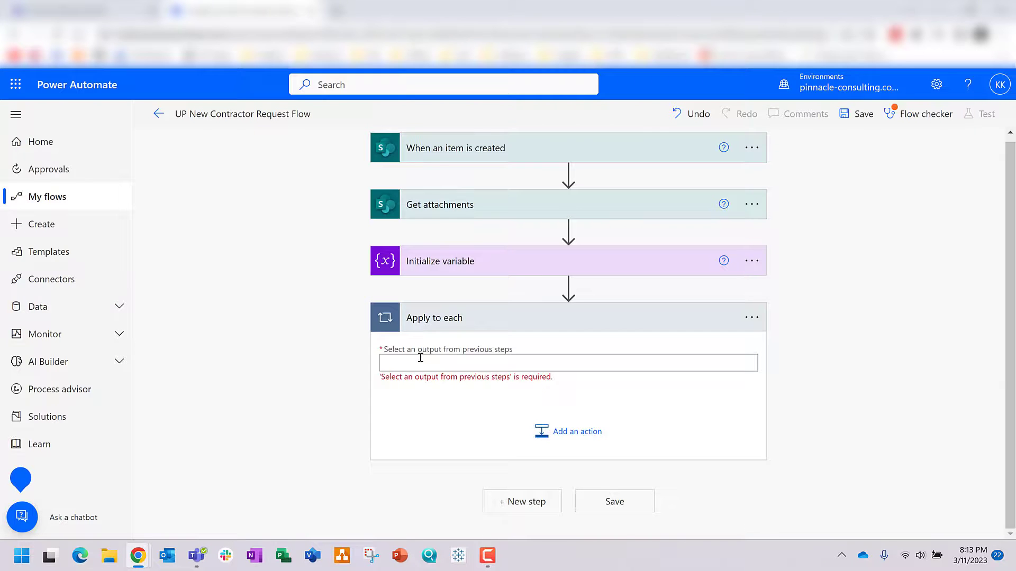
pyautogui.click(419, 356)
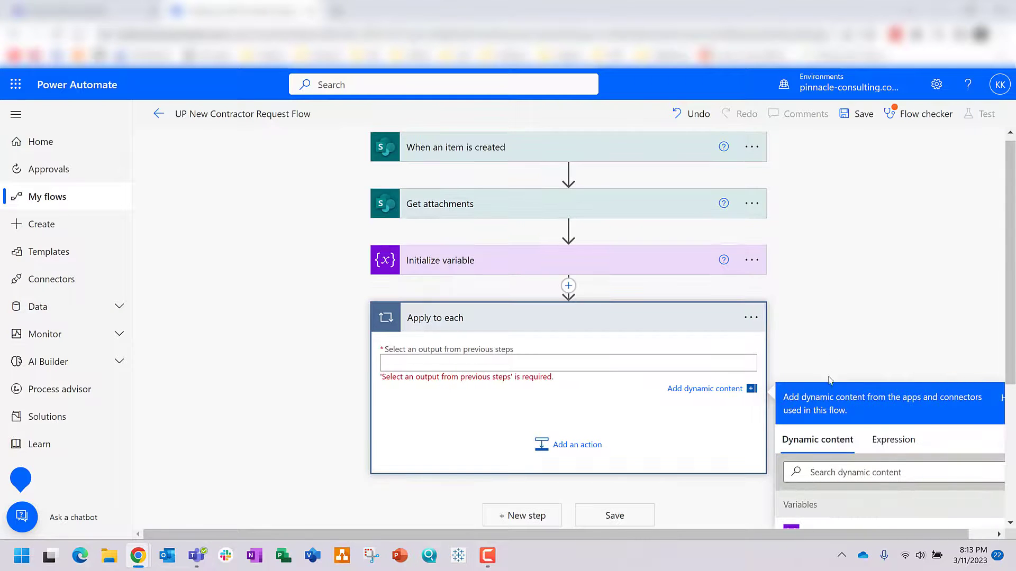
pyautogui.scroll(-3, 843, 409)
pyautogui.scroll(-1, 833, 444)
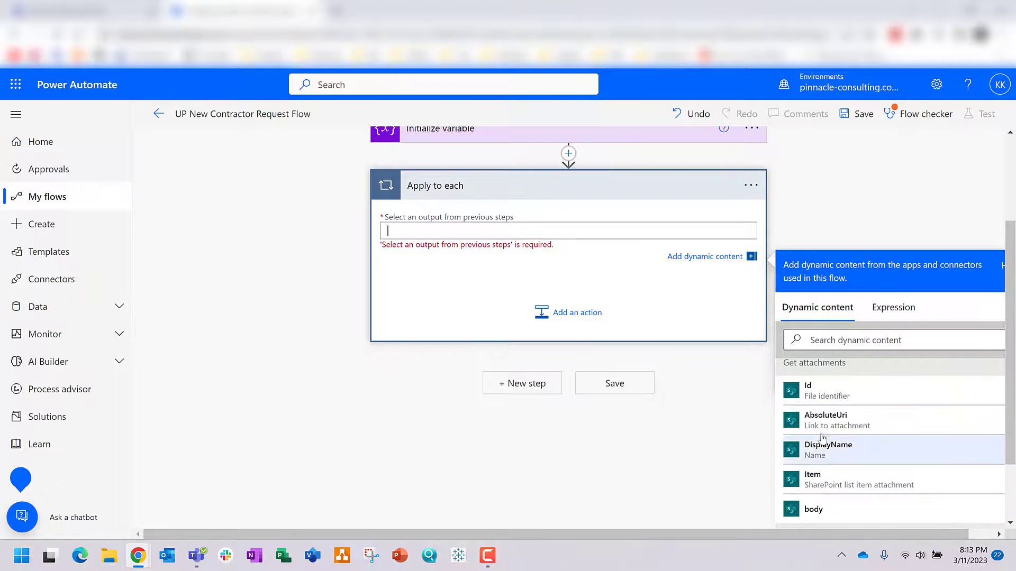
pyautogui.click(815, 511)
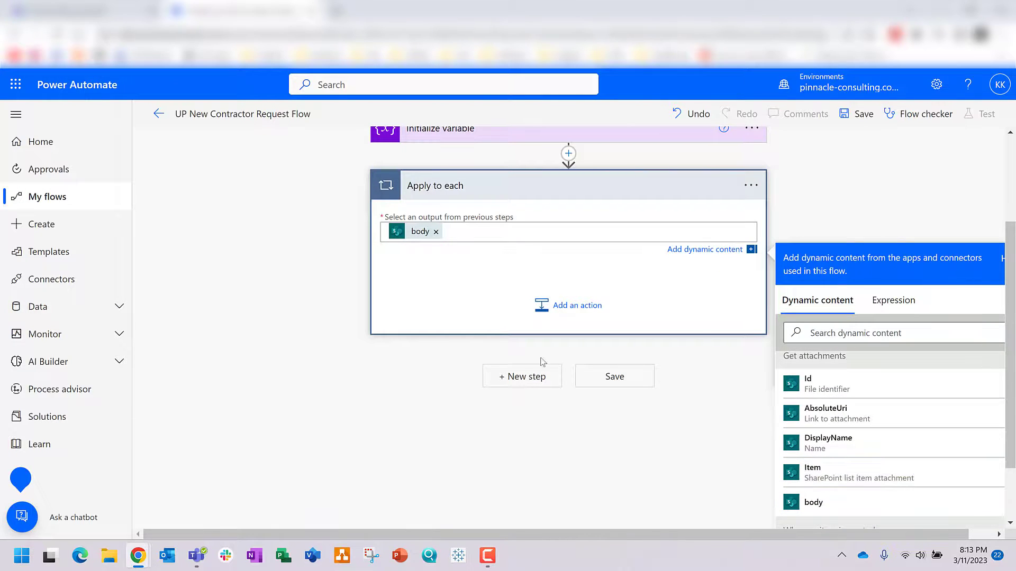
pyautogui.click(569, 309)
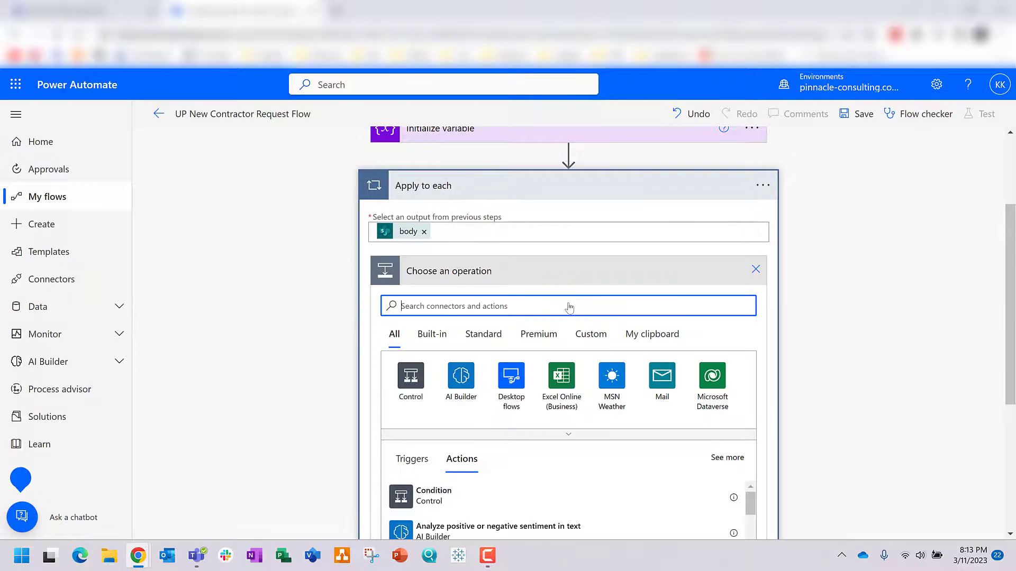
# Step: Add a Get attachment content step on the Union Pacific Engagement site's New Contractor Form list
pyautogui.write('get attach')
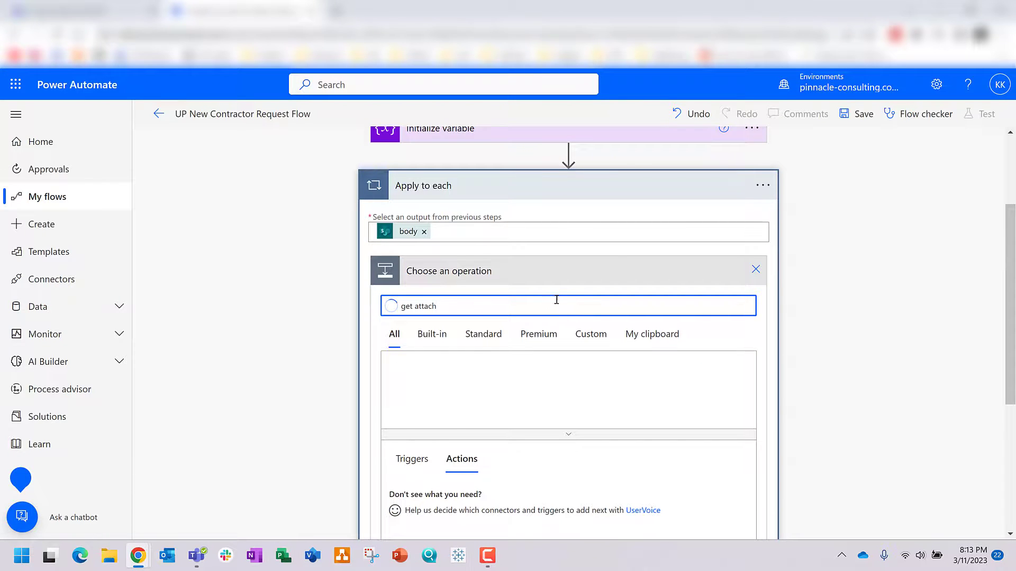
pyautogui.scroll(-3, 550, 312)
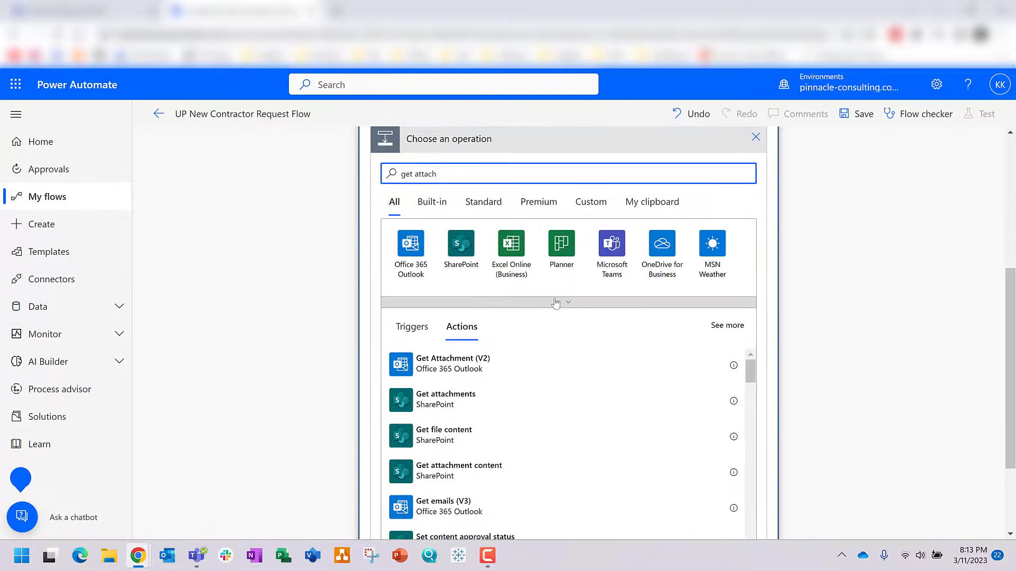
pyautogui.click(459, 481)
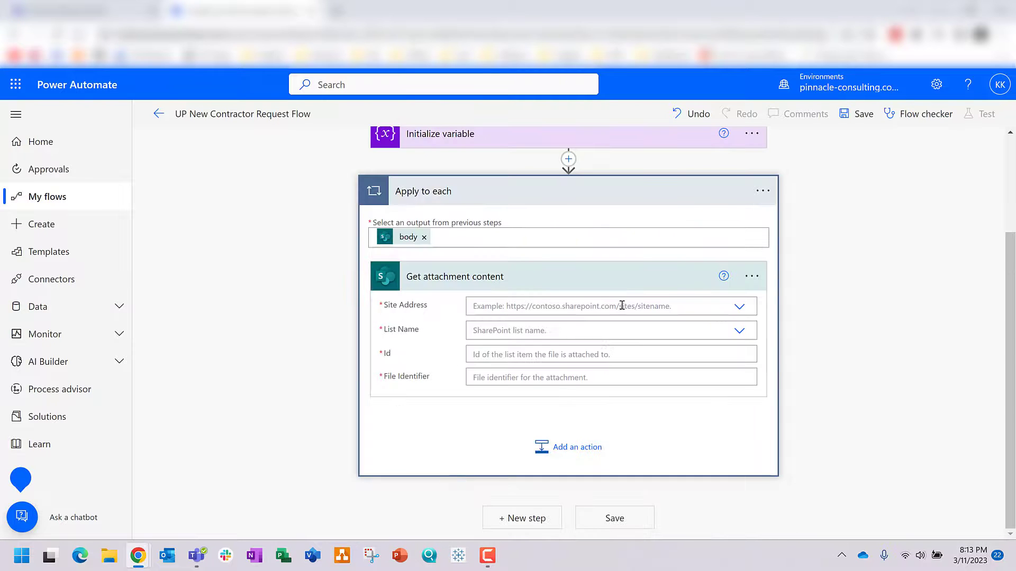
pyautogui.click(621, 306)
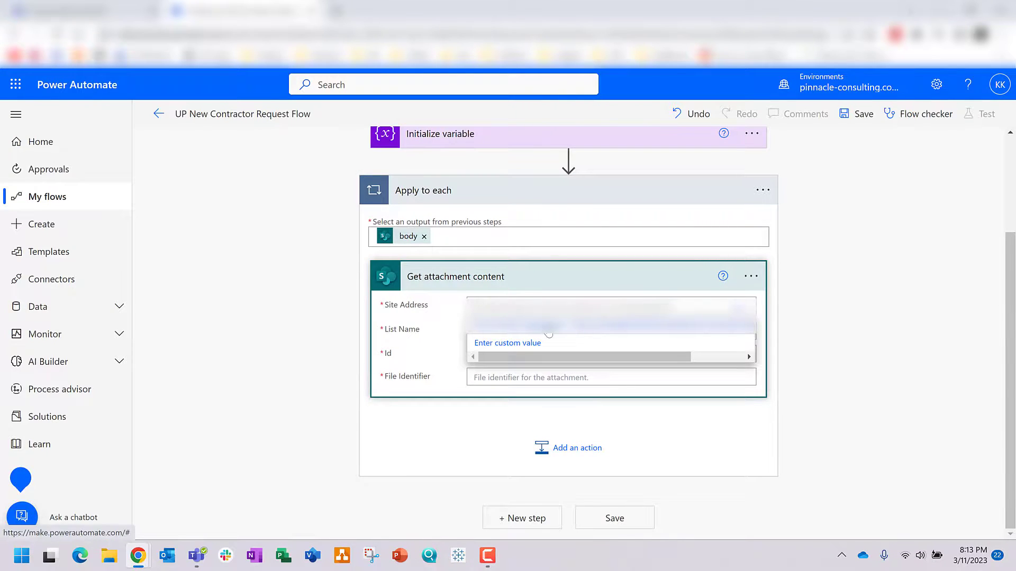
pyautogui.click(548, 337)
pyautogui.click(525, 344)
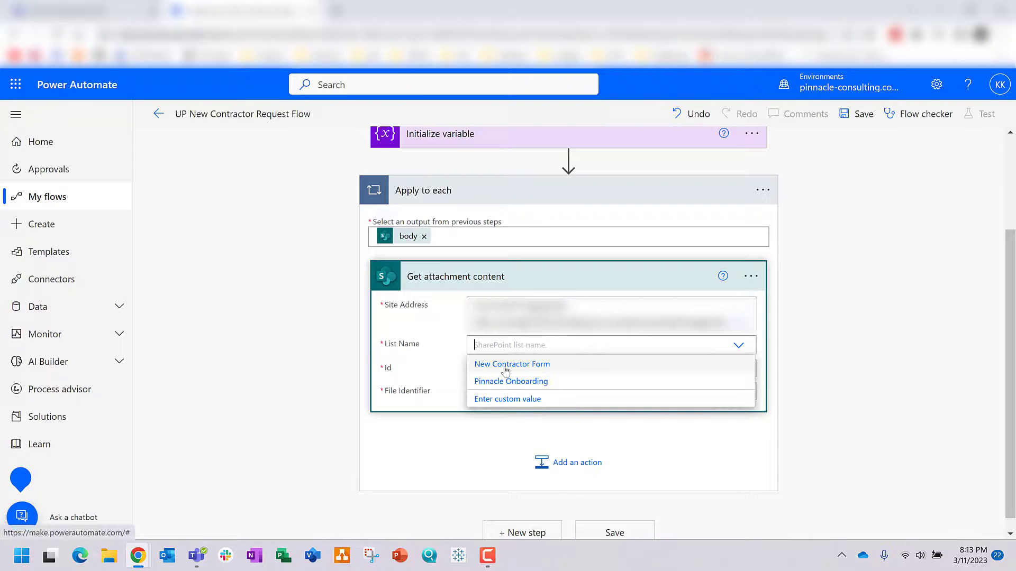
pyautogui.click(503, 368)
# Step: Set its Id to the created item's ID and File Identifier to the attachment Id
pyautogui.click(503, 367)
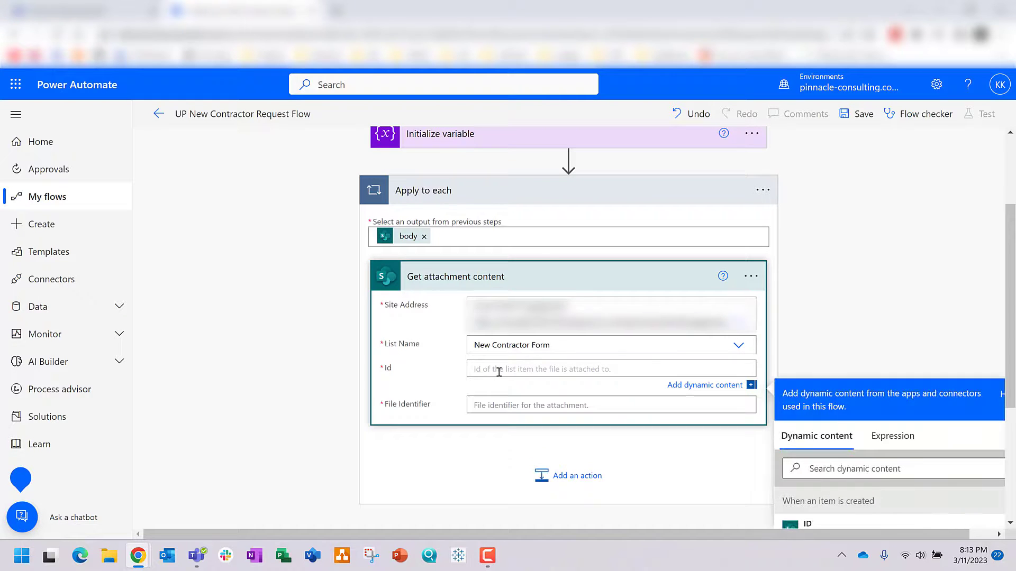
pyautogui.scroll(-1, 813, 374)
pyautogui.scroll(-1, 813, 374)
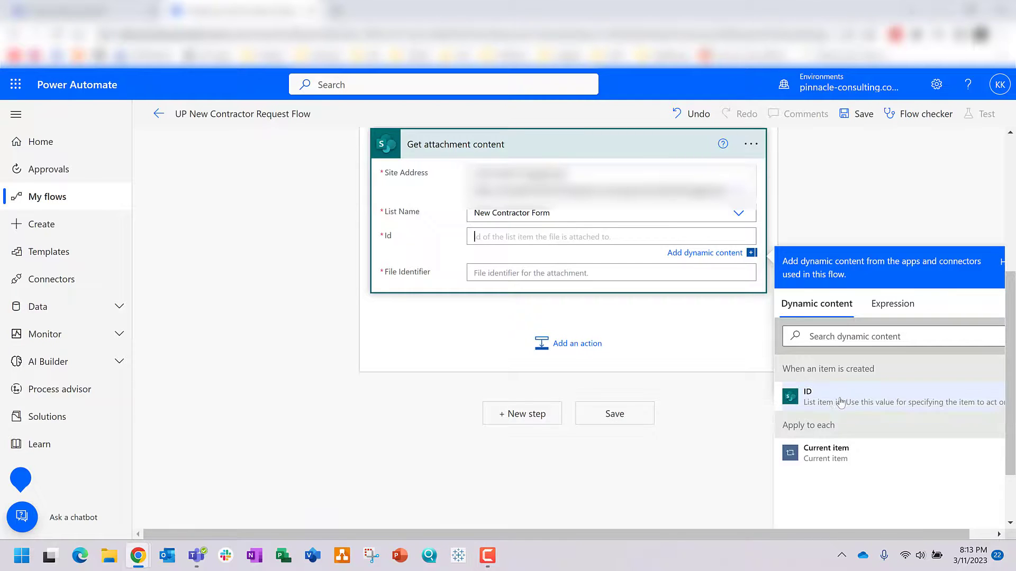
pyautogui.click(858, 402)
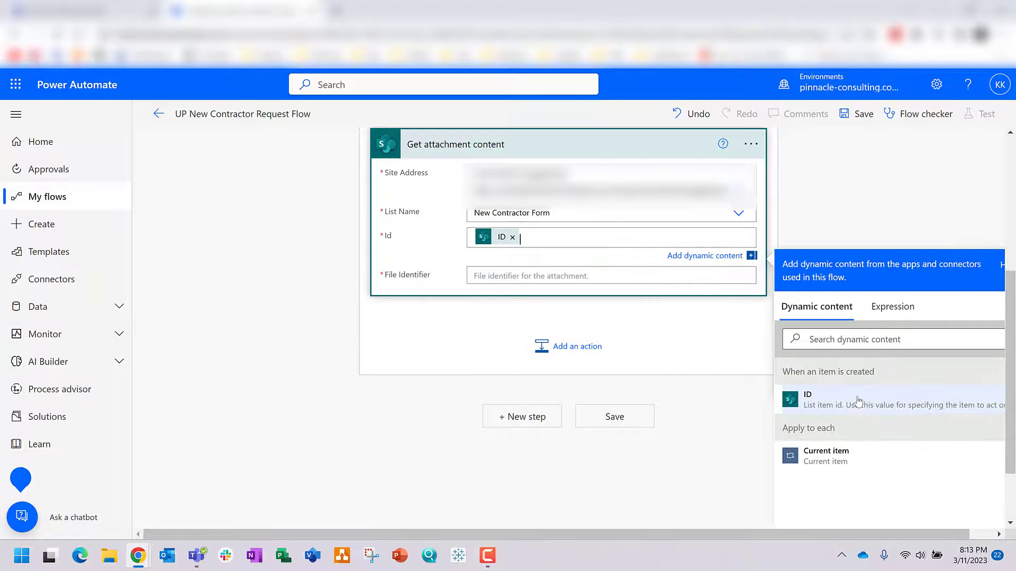
pyautogui.press('Tab')
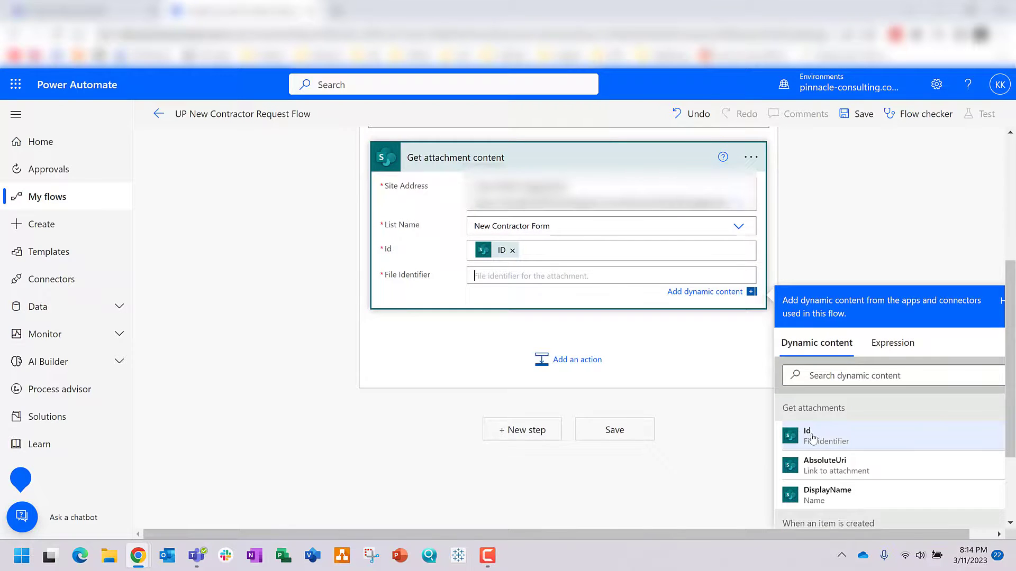
pyautogui.click(813, 438)
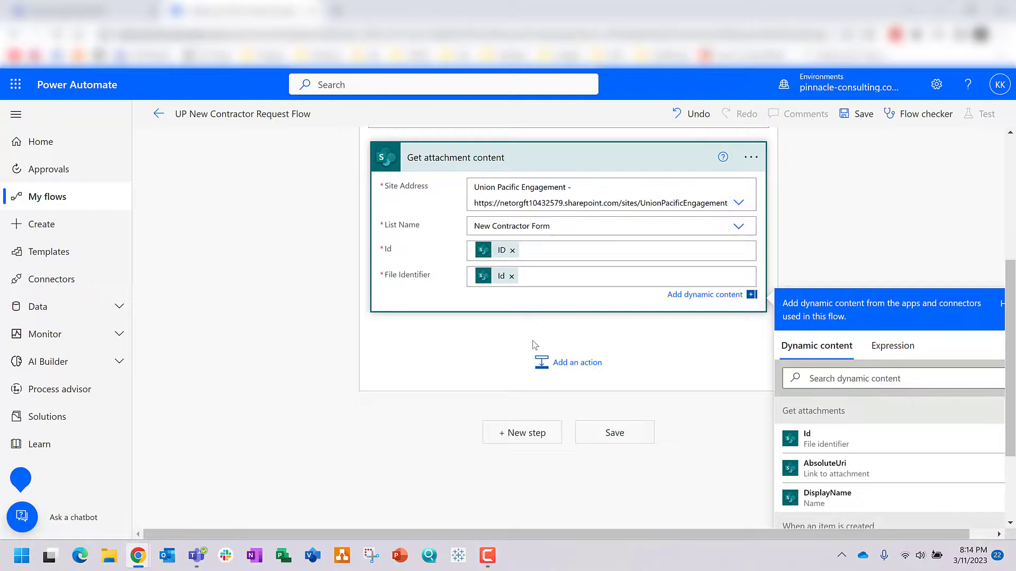
pyautogui.click(556, 367)
# Step: Add an Append to array variable step targeting Multiple Attachments
pyautogui.write('append to')
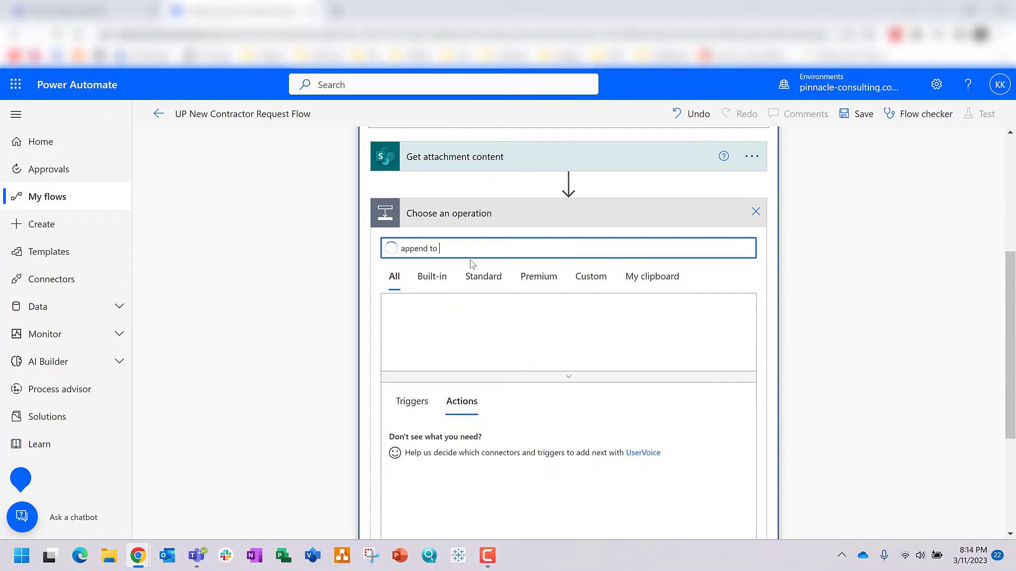
pyautogui.click(499, 320)
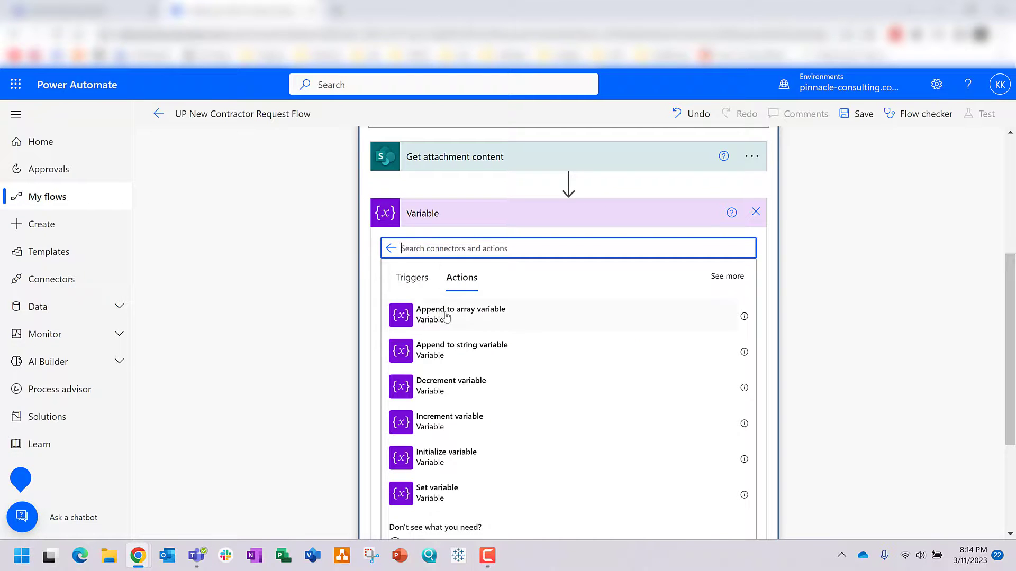
pyautogui.click(446, 317)
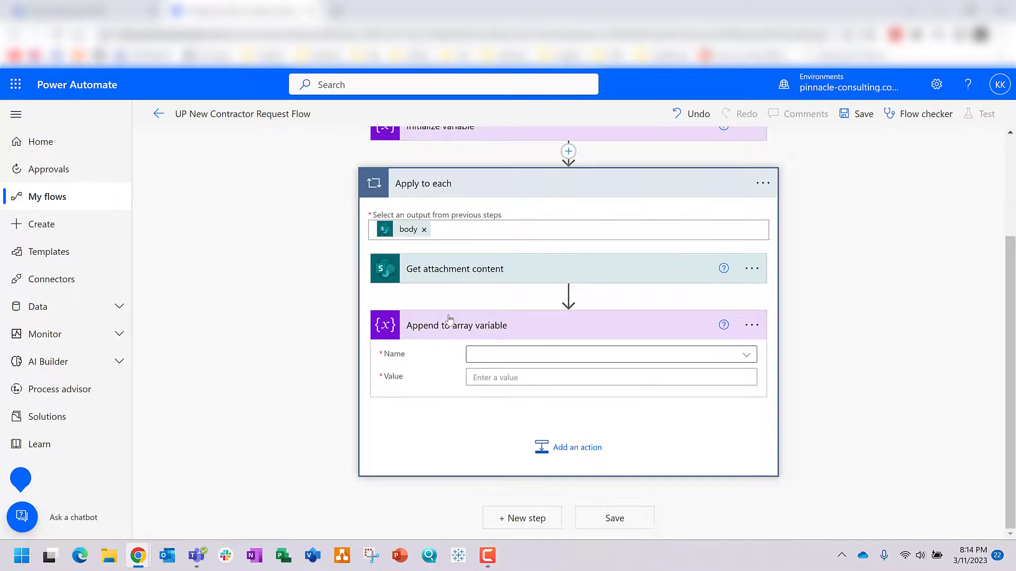
pyautogui.click(494, 359)
pyautogui.click(509, 399)
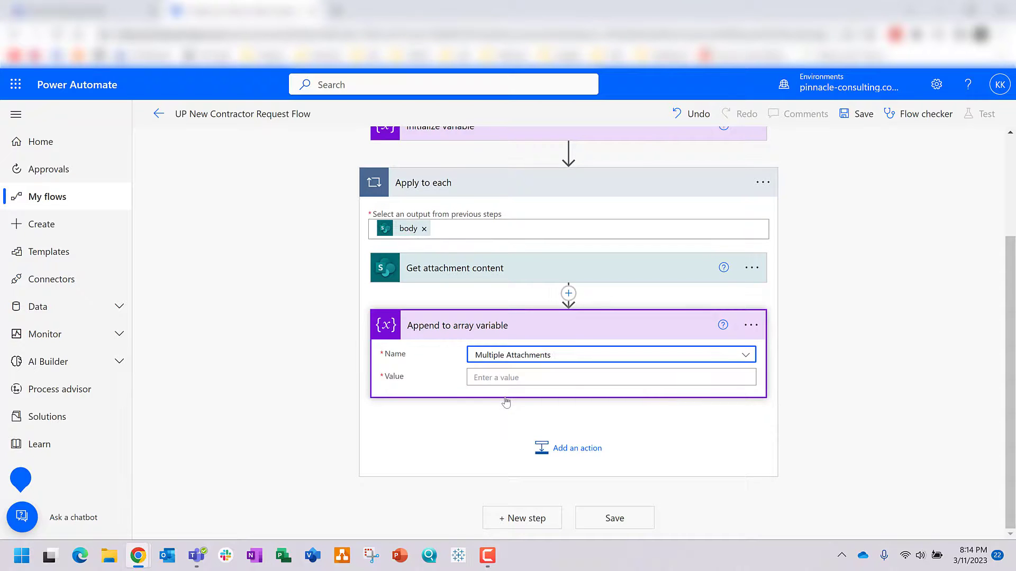
# Step: Start the appended value's JSON object with "Name" set to the attachment DisplayName
pyautogui.click(483, 377)
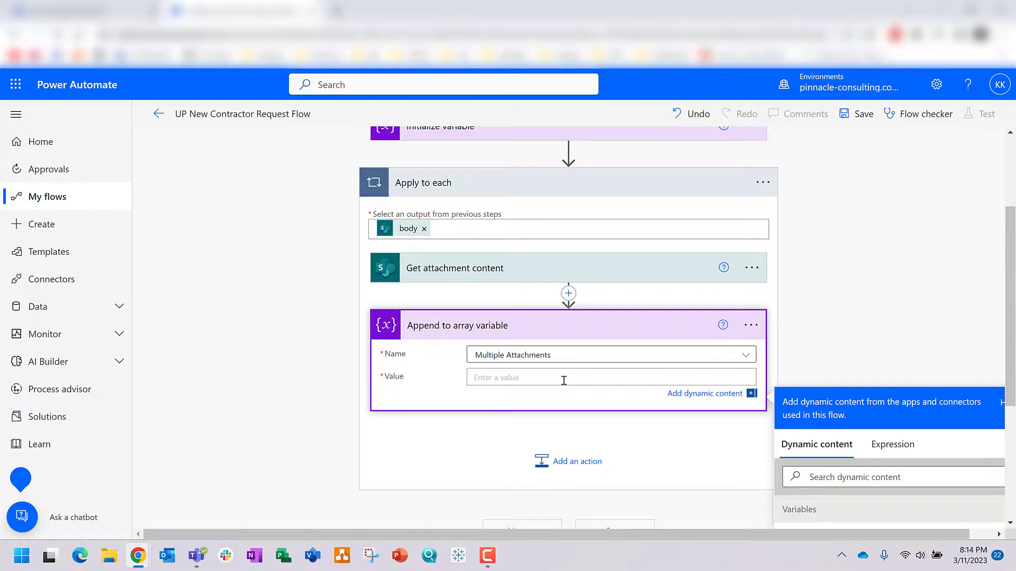
pyautogui.write('{')
pyautogui.press('Return')
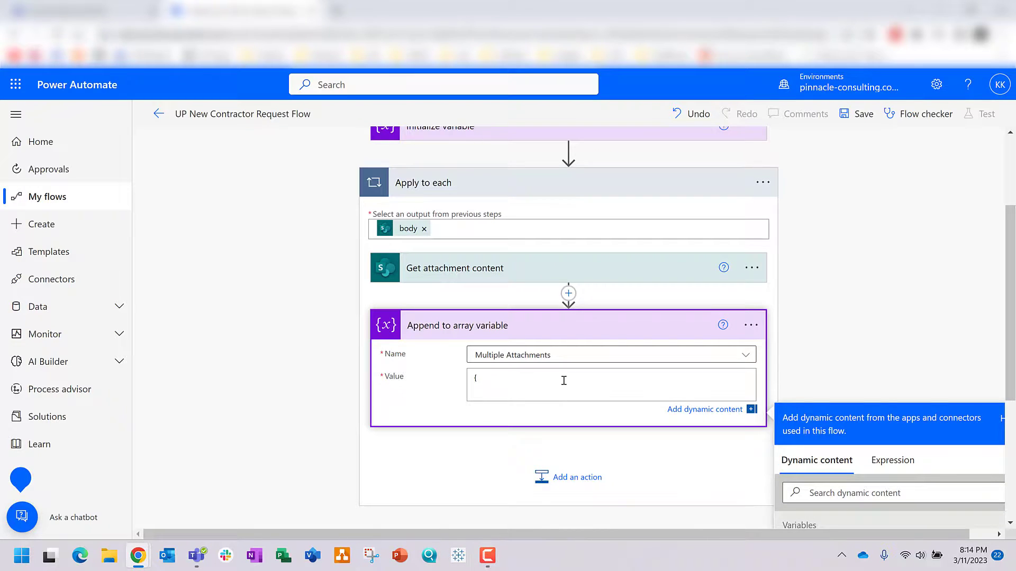
pyautogui.press('Return')
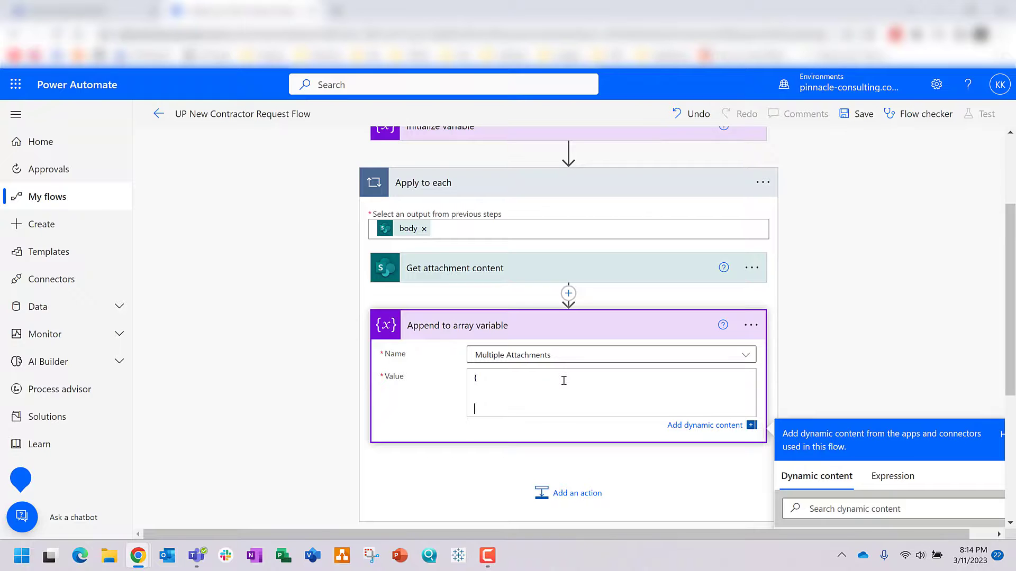
pyautogui.click(507, 393)
pyautogui.write('"Name":')
pyautogui.scroll(-3, 878, 324)
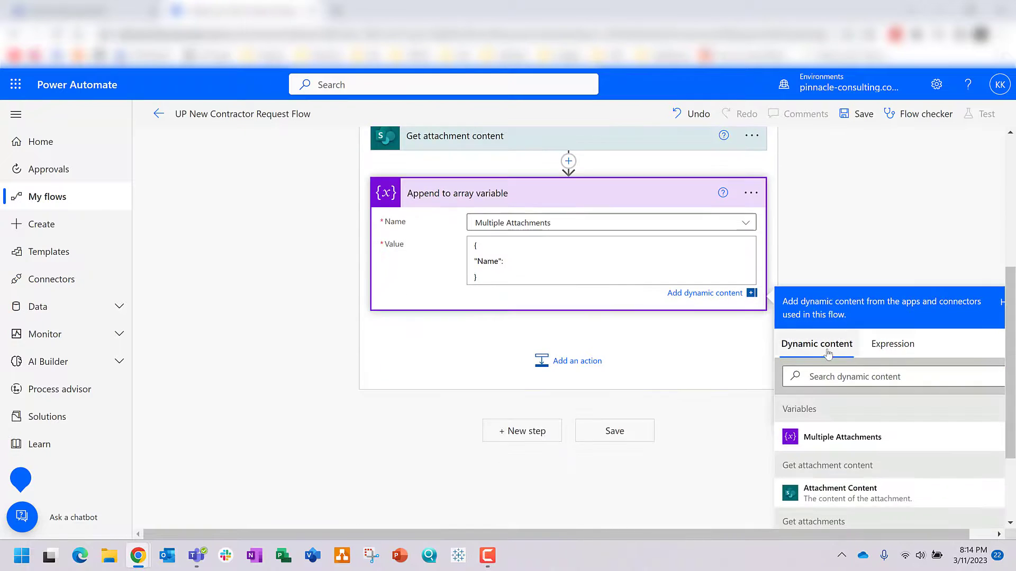
pyautogui.click(815, 376)
pyautogui.write('display')
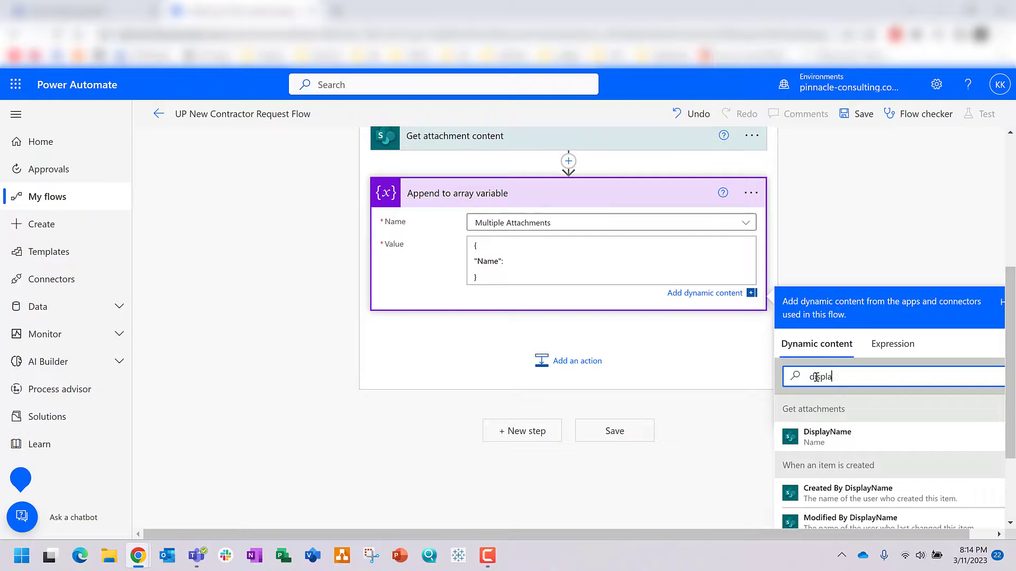
pyautogui.click(819, 446)
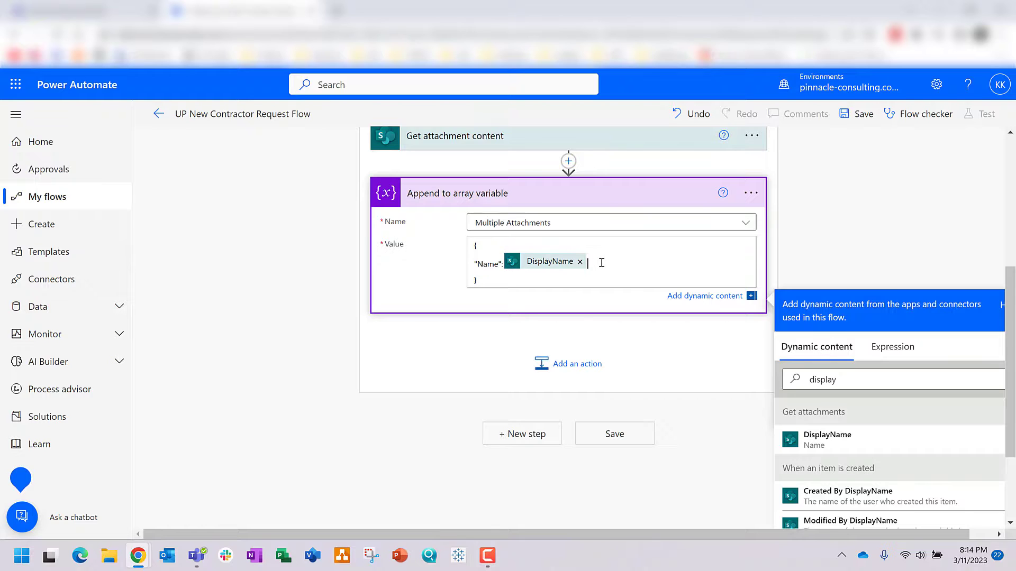
# Step: Add a "ContentBytes" entry using the Attachment Content token, then save the flow
pyautogui.press('Return')
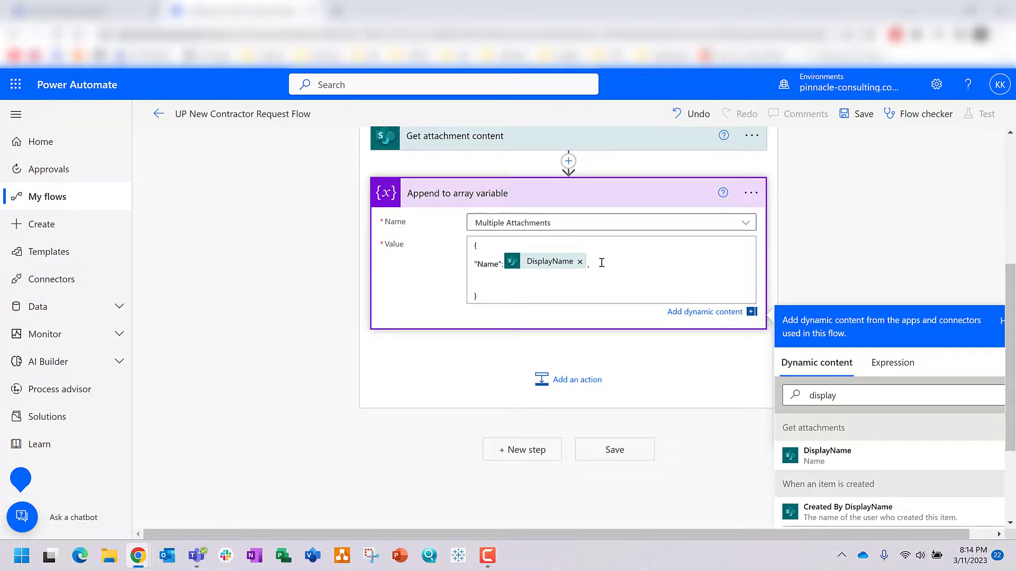
pyautogui.write('"ContentBytes":')
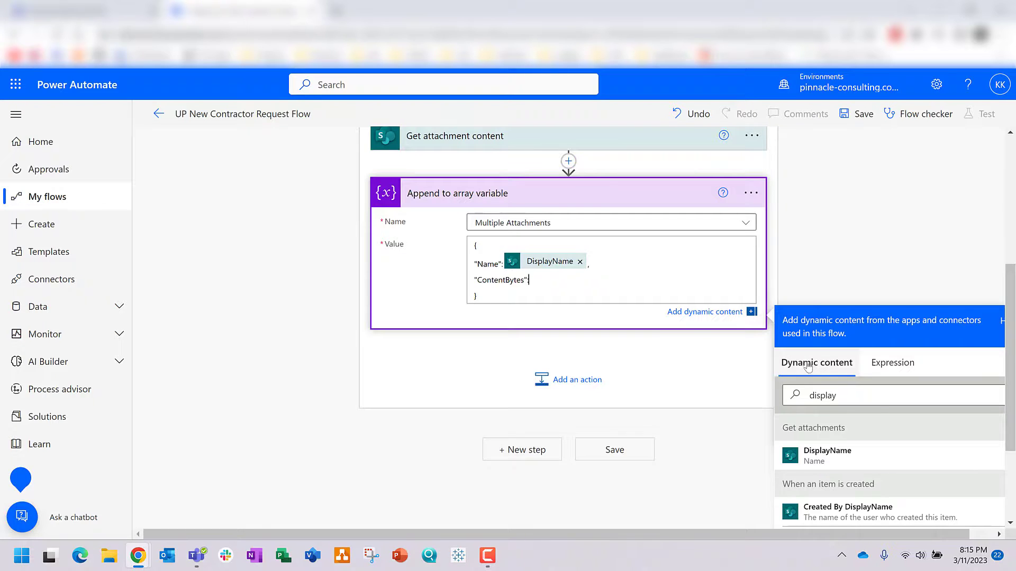
pyautogui.moveTo(843, 394); pyautogui.dragTo(797, 397)
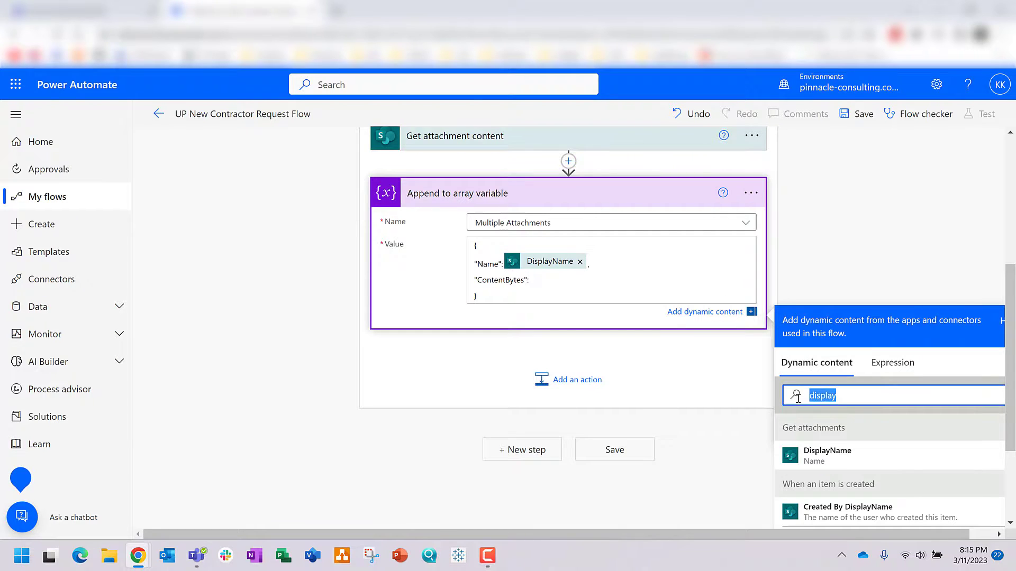
pyautogui.click(536, 282)
pyautogui.click(862, 398)
pyautogui.write('Get at')
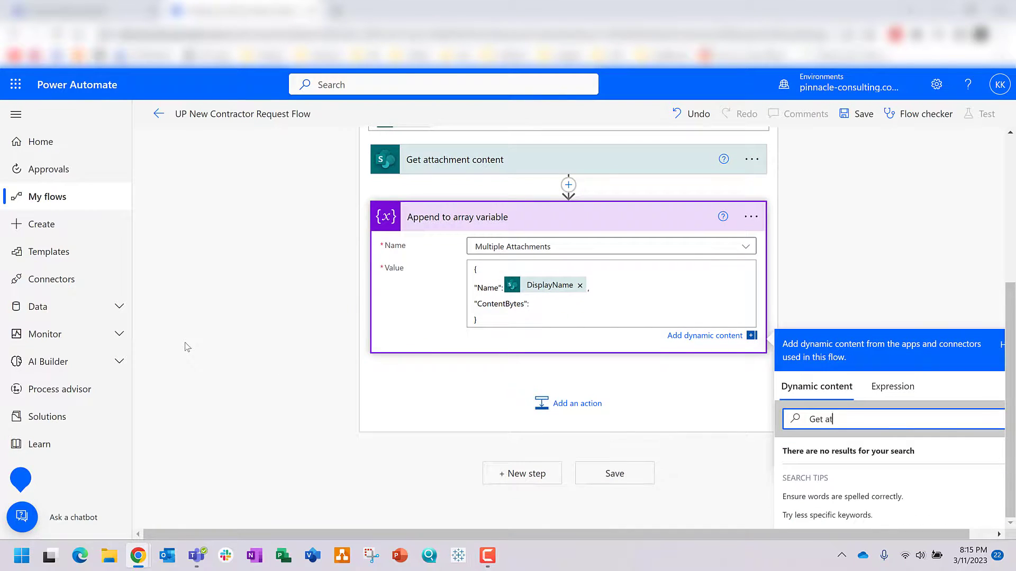
pyautogui.write('tachment')
pyautogui.click(845, 285)
pyautogui.click(540, 362)
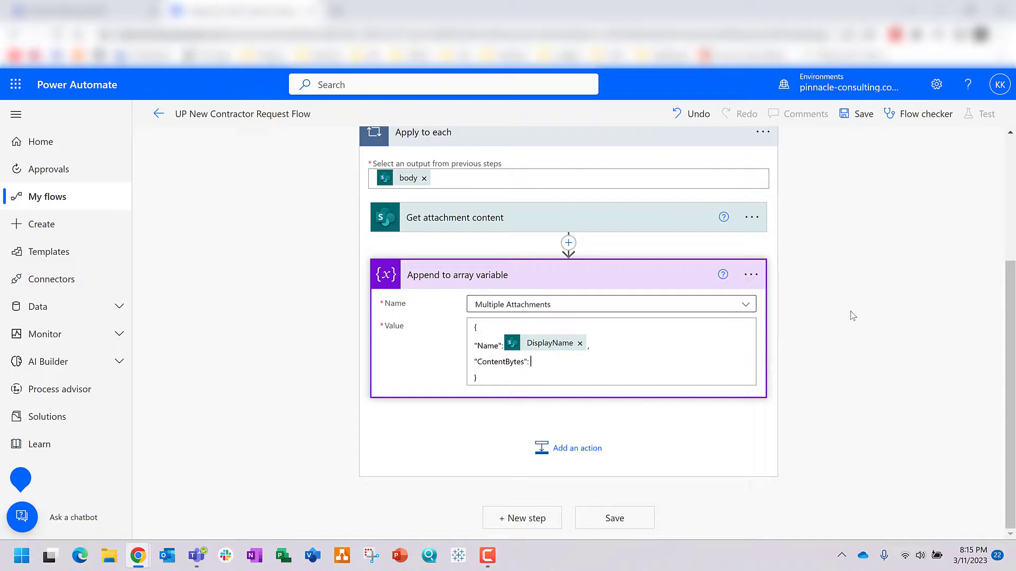
pyautogui.click(687, 505)
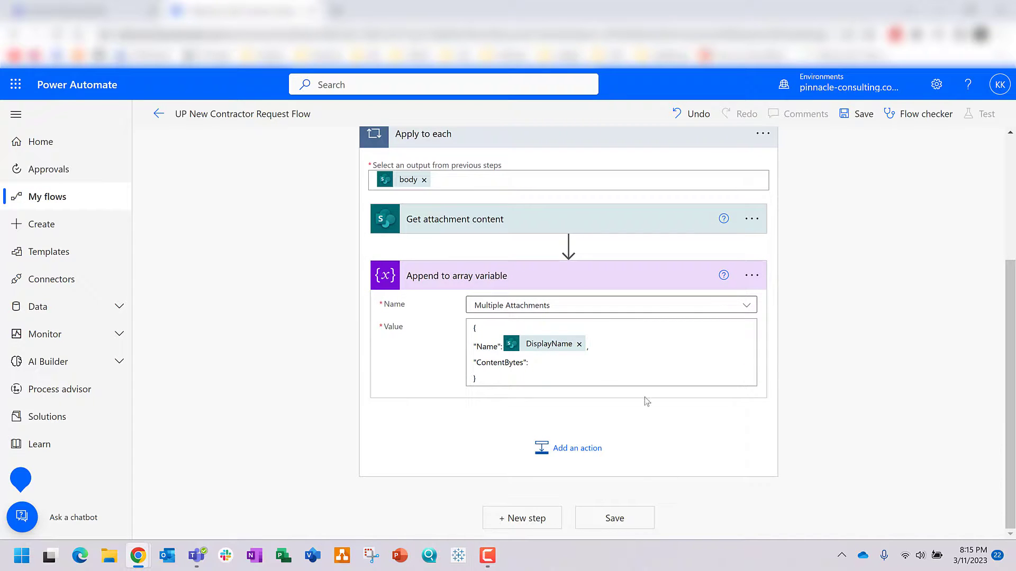
pyautogui.click(559, 363)
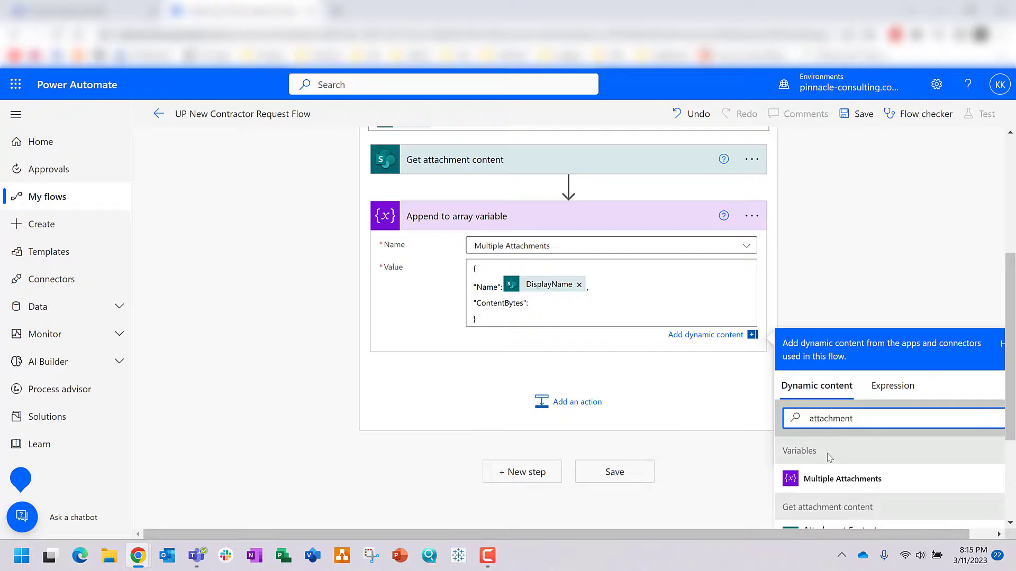
pyautogui.scroll(-3, 828, 439)
pyautogui.click(854, 374)
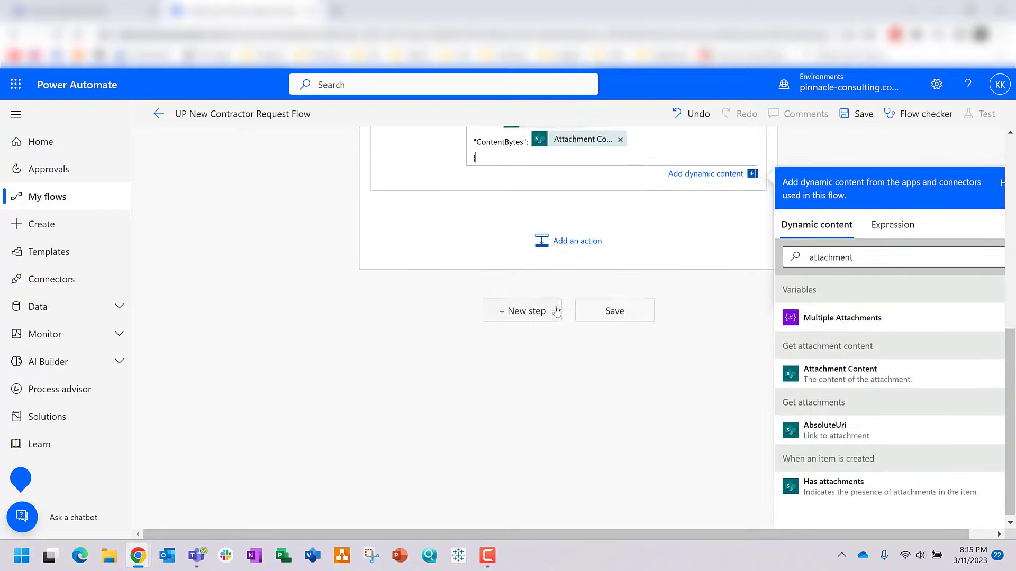
pyautogui.scroll(2, 562, 325)
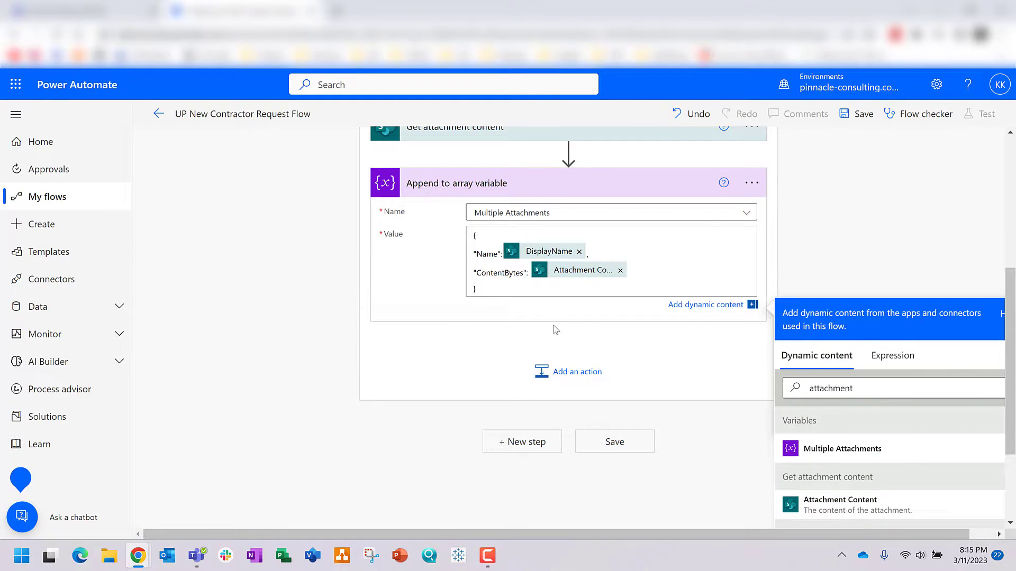
pyautogui.click(612, 445)
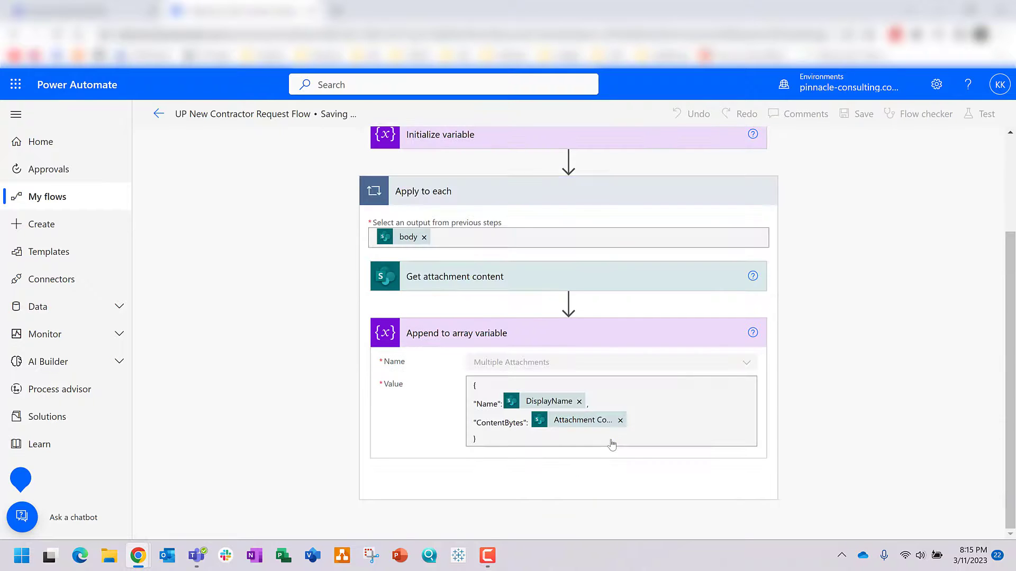
pyautogui.scroll(2, 714, 394)
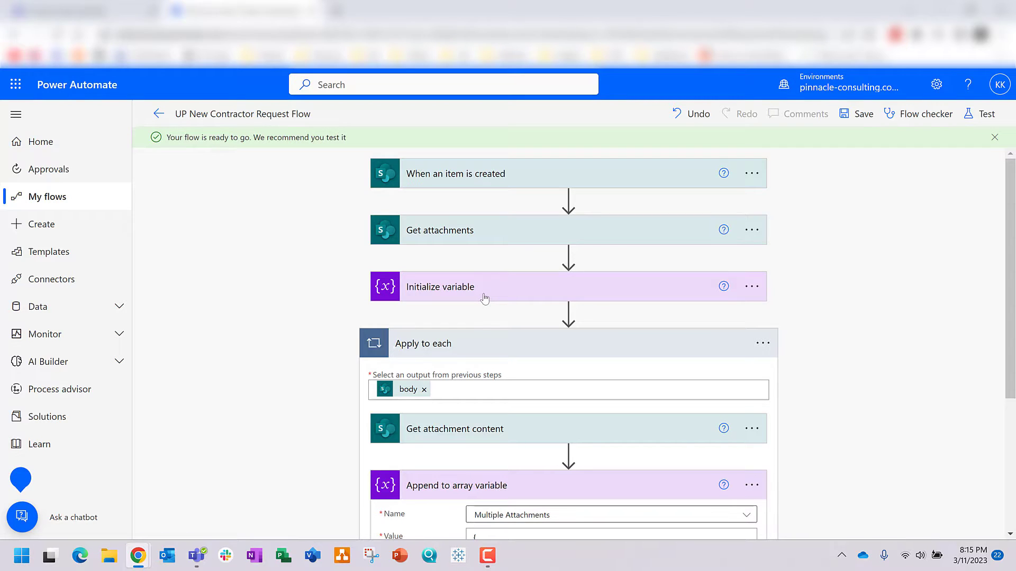
pyautogui.scroll(-4, 485, 298)
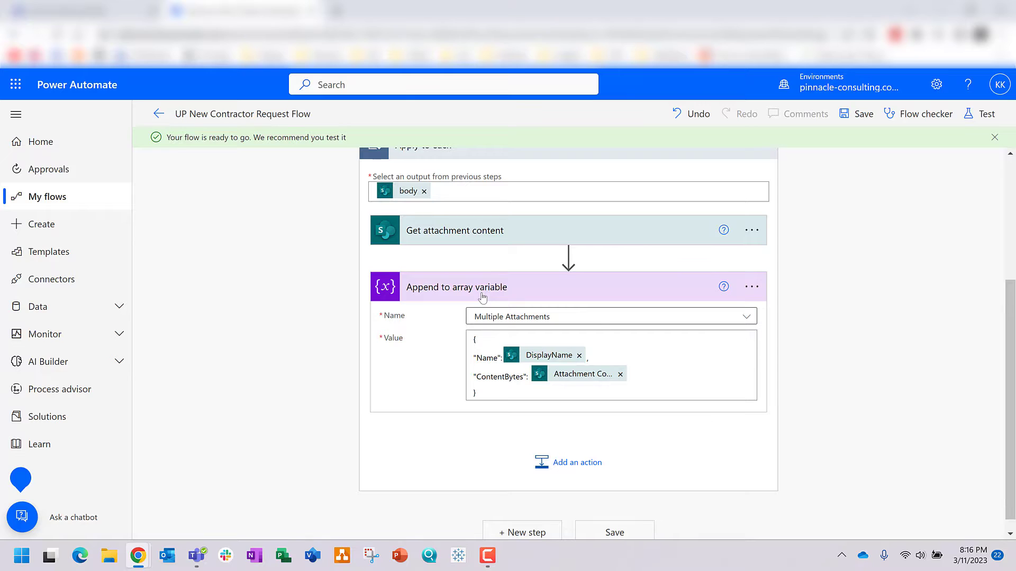
pyautogui.click(516, 517)
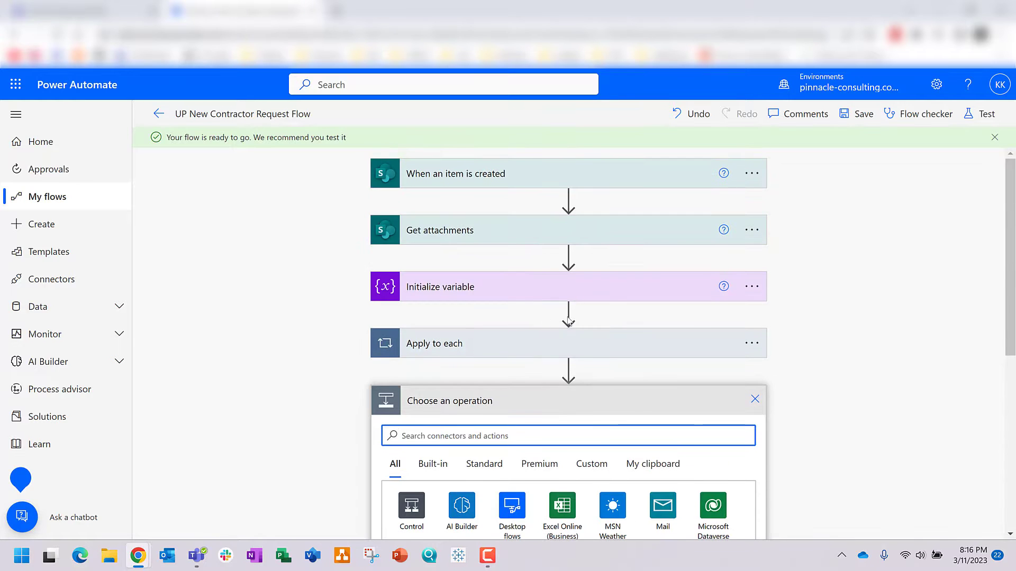
# Step: Add an Office 365 Outlook Send an email (V2) step
pyautogui.write('outlook')
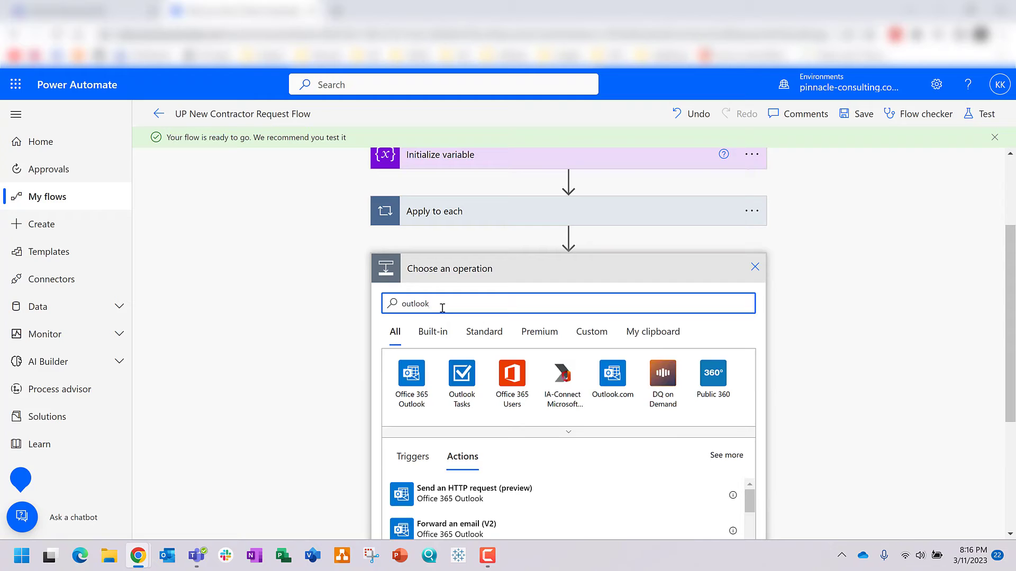
pyautogui.click(414, 398)
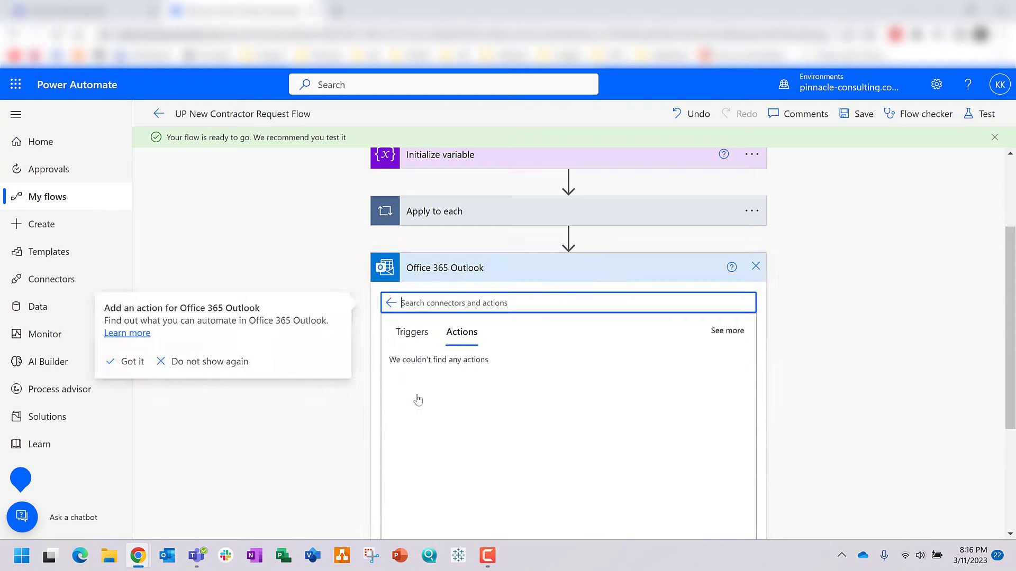
pyautogui.write('send')
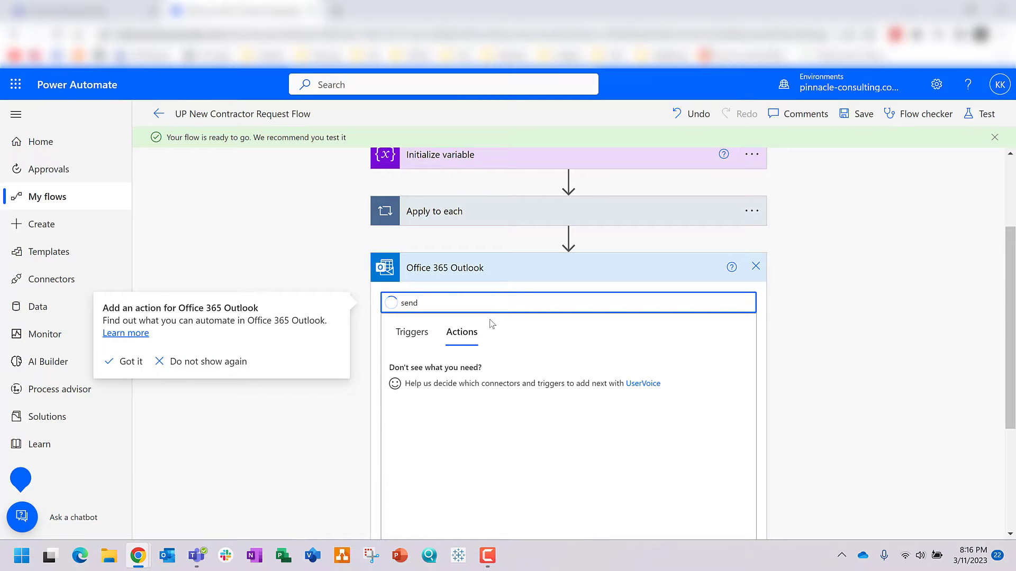
pyautogui.scroll(-1, 520, 345)
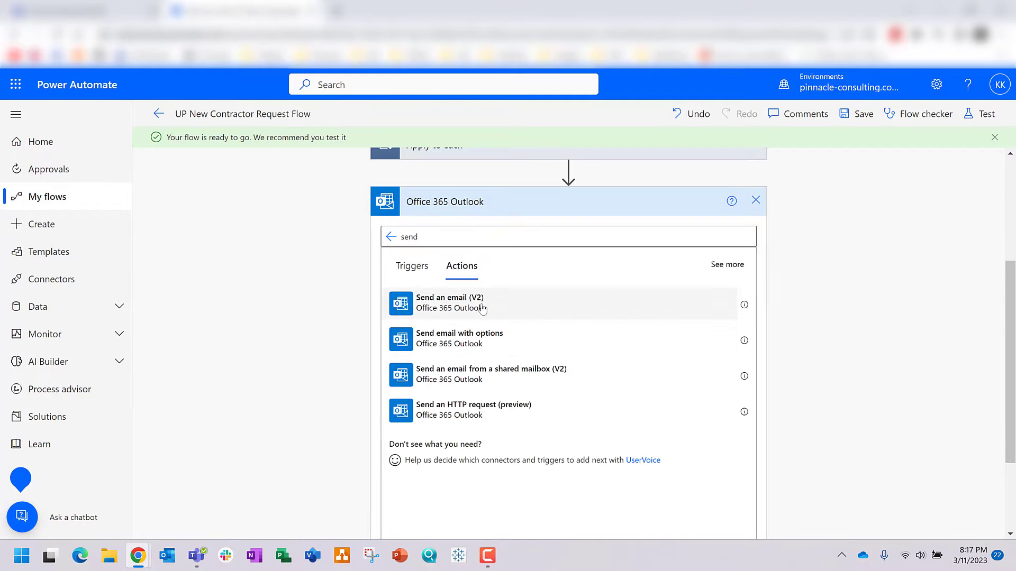
pyautogui.click(482, 309)
# Step: Address the email to the suggested contact and give it the subject 'New Contractor Request'
pyautogui.click(483, 356)
pyautogui.write('kyle')
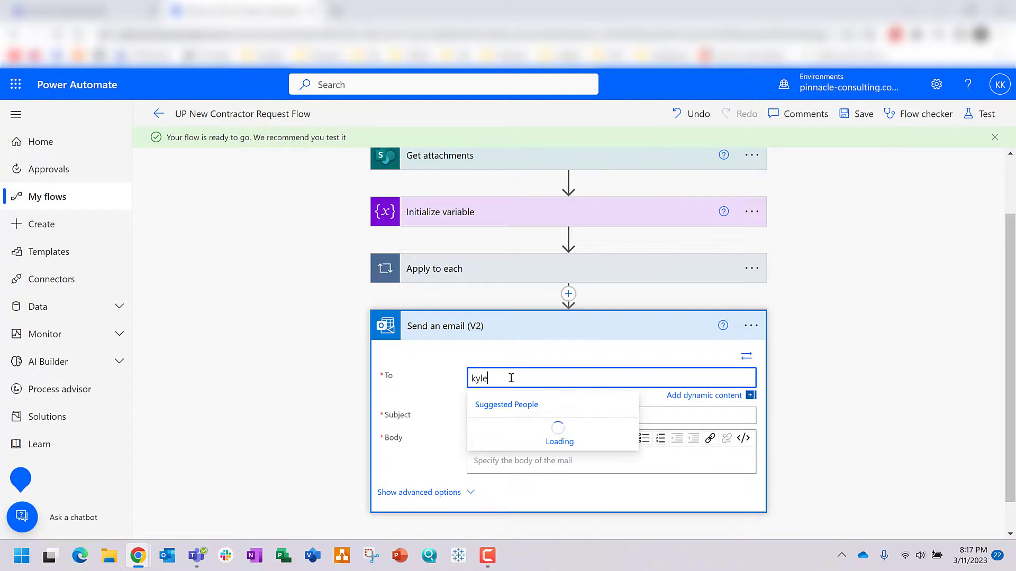
pyautogui.press('Return')
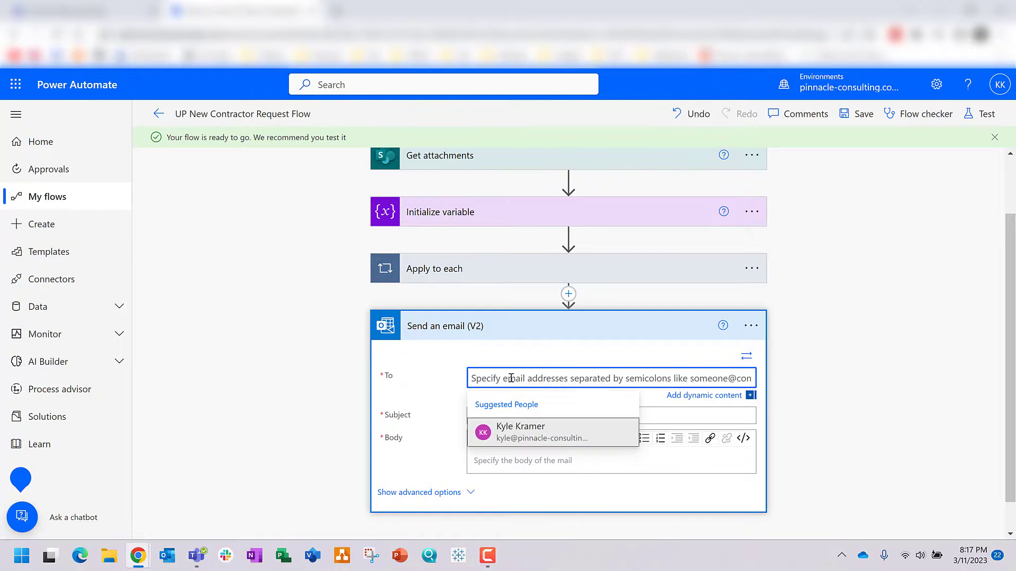
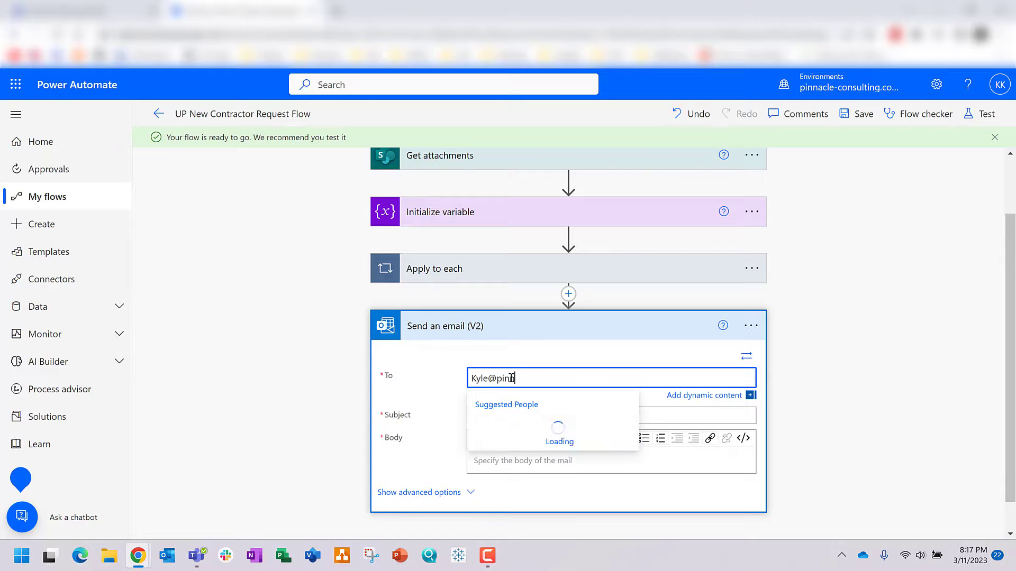
pyautogui.click(508, 429)
pyautogui.click(485, 417)
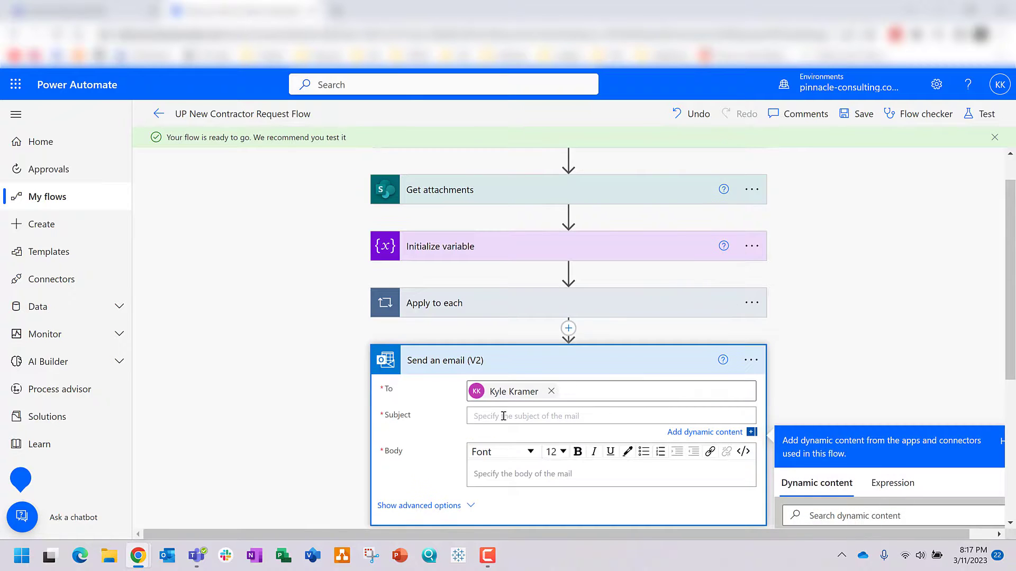
pyautogui.write('New Contractor Request')
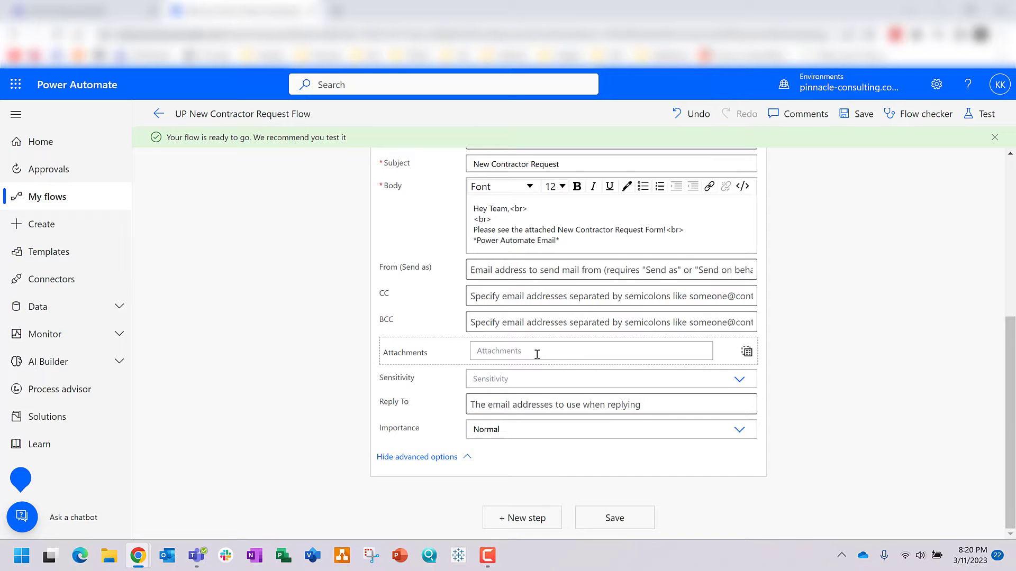
pyautogui.click(537, 355)
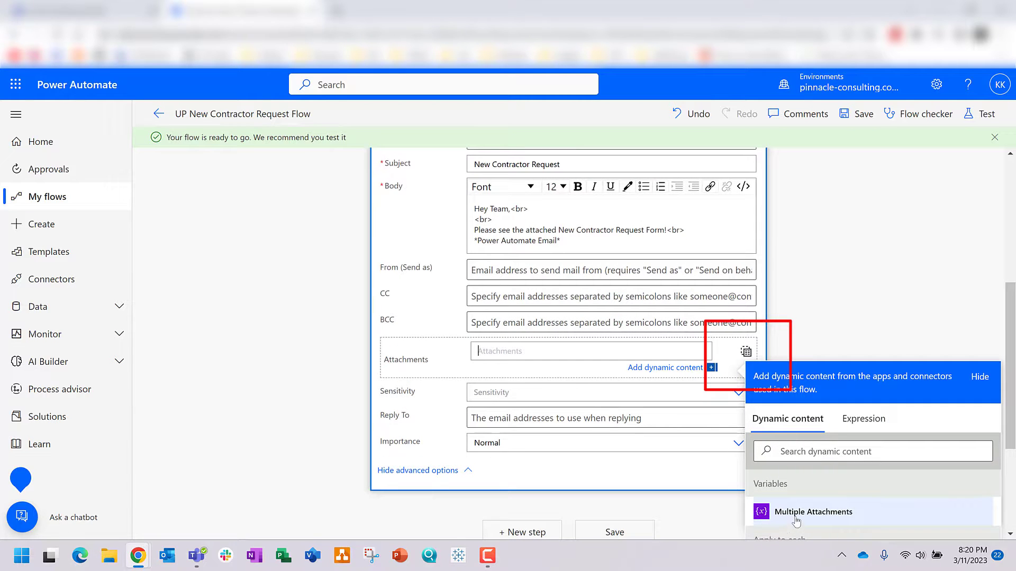
# Step: Attach the Multiple Attachments variable to the email, save, and confirm Flow checker shows no errors
pyautogui.click(803, 513)
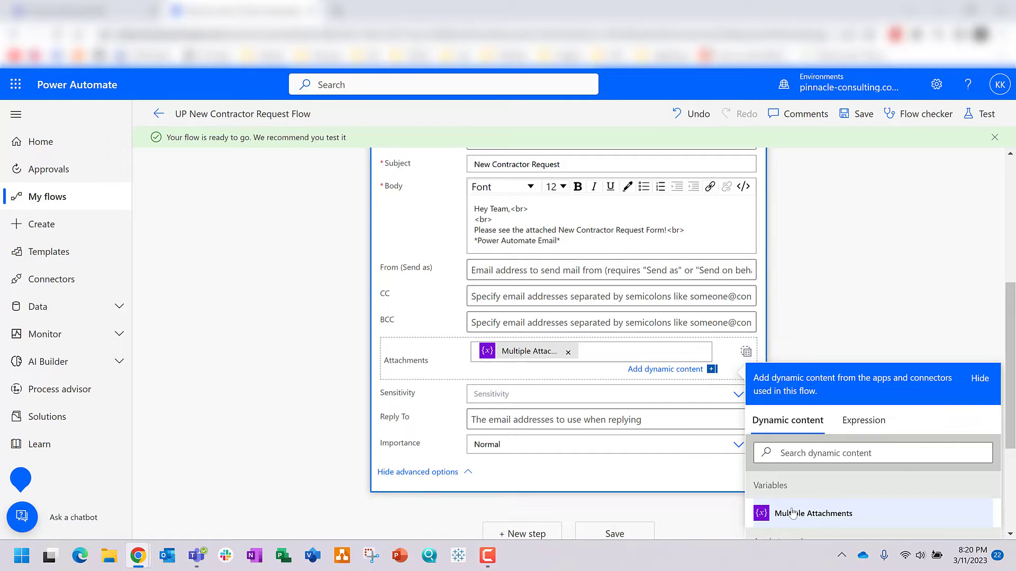
pyautogui.click(841, 287)
pyautogui.click(603, 521)
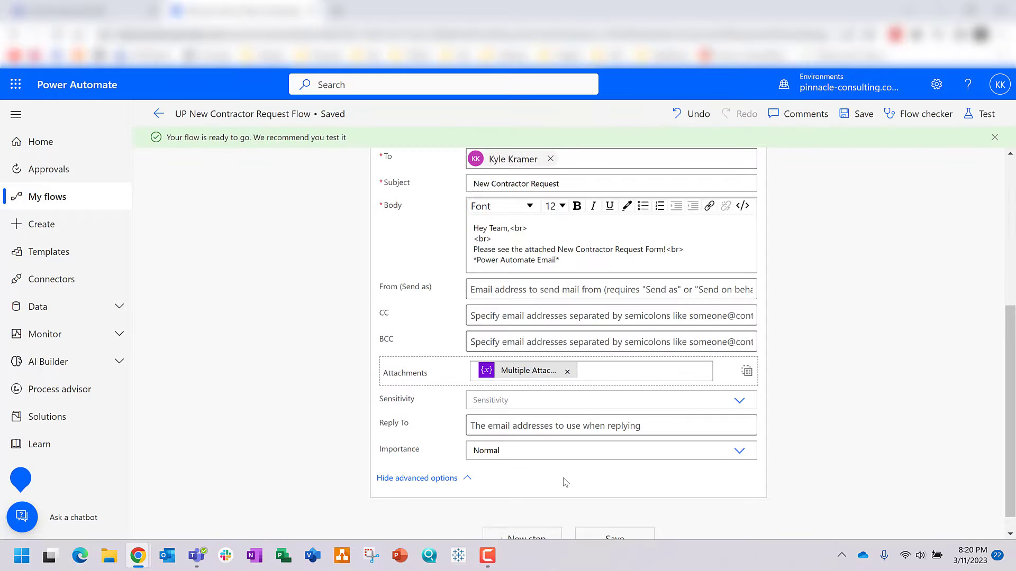
pyautogui.click(862, 116)
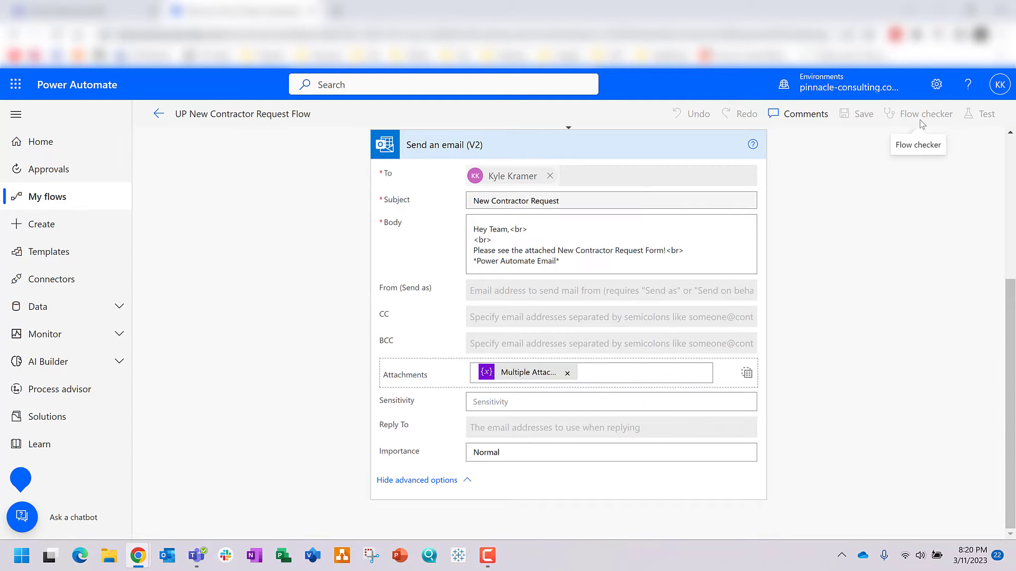
pyautogui.click(922, 120)
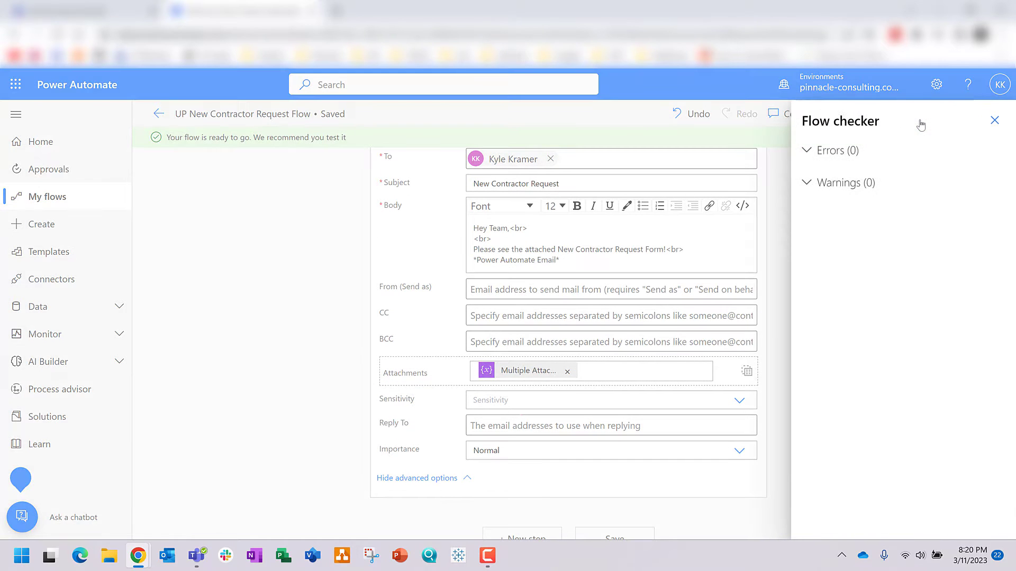
pyautogui.click(993, 119)
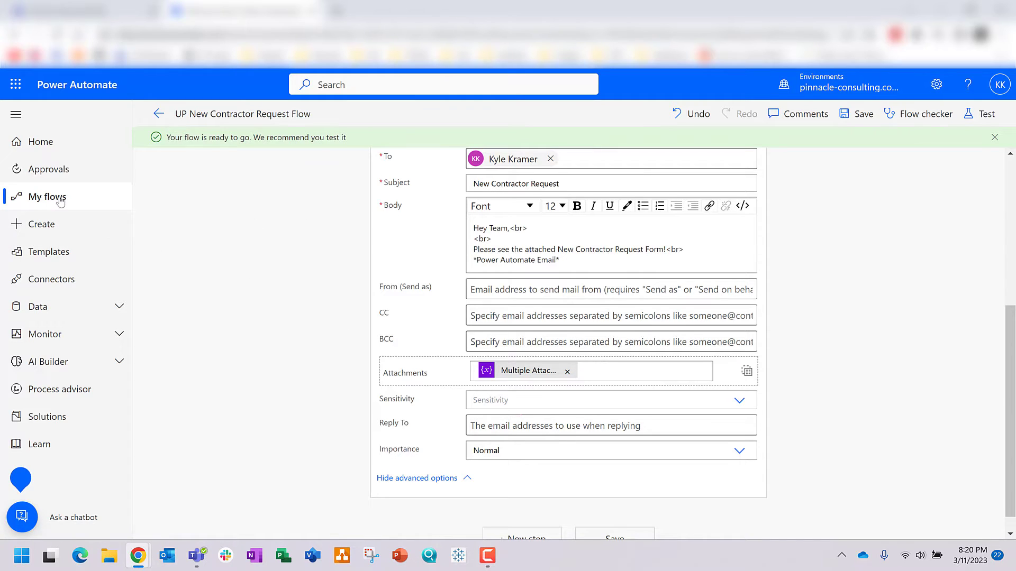
pyautogui.click(55, 198)
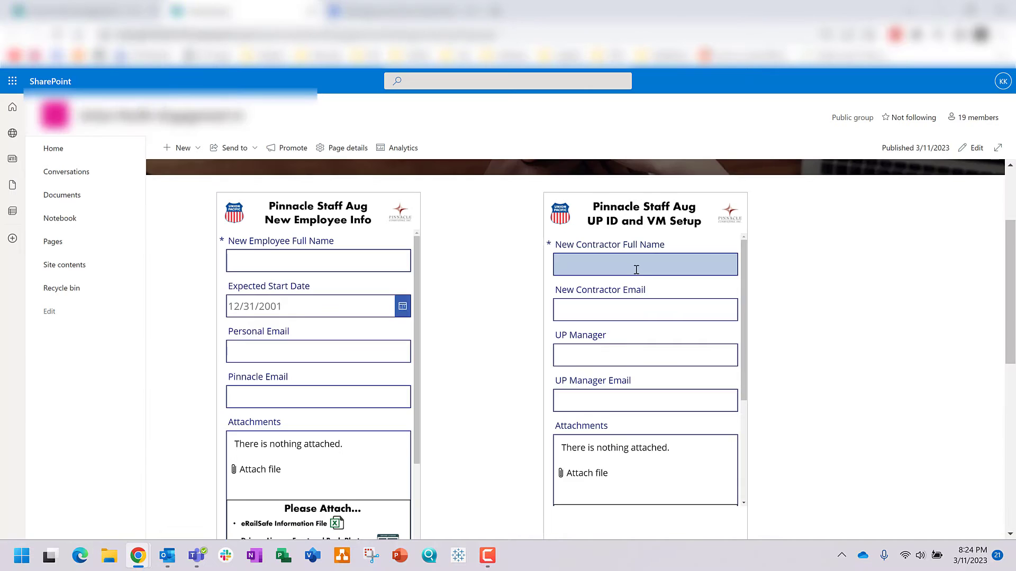
# Step: Enter 'test' into Full Name, Email, UP Manager and UP Manager Email on the request form
pyautogui.click(635, 269)
pyautogui.write('te')
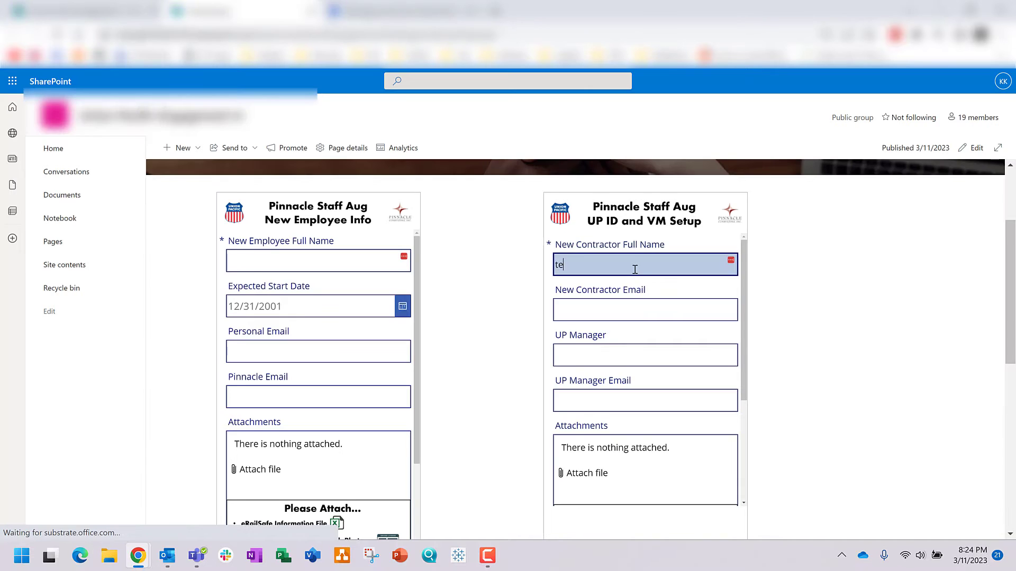
pyautogui.write('st')
pyautogui.click(603, 301)
pyautogui.write('test')
pyautogui.click(589, 356)
pyautogui.write('test')
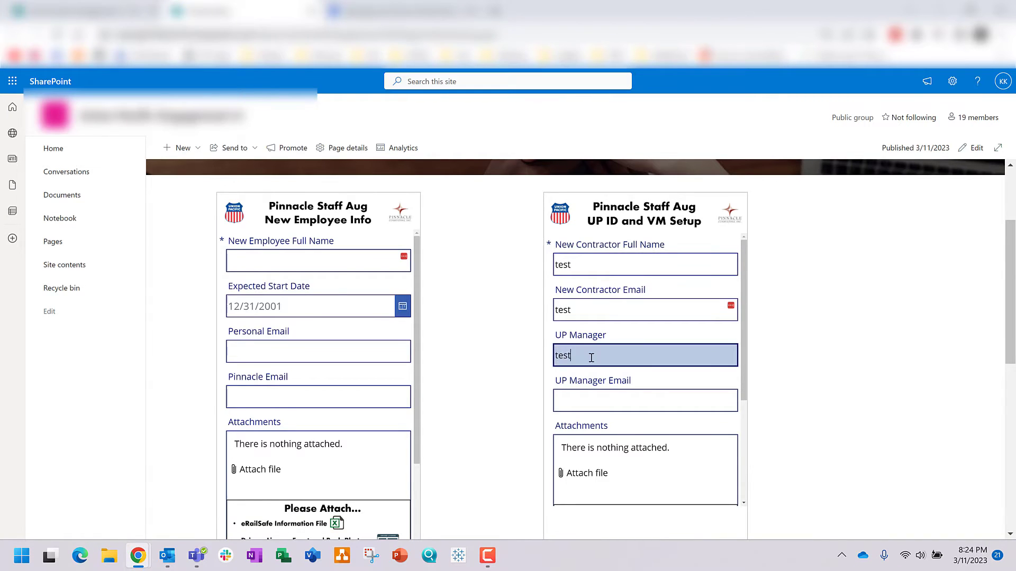
pyautogui.click(584, 402)
pyautogui.write('test')
pyautogui.scroll(-1, 590, 423)
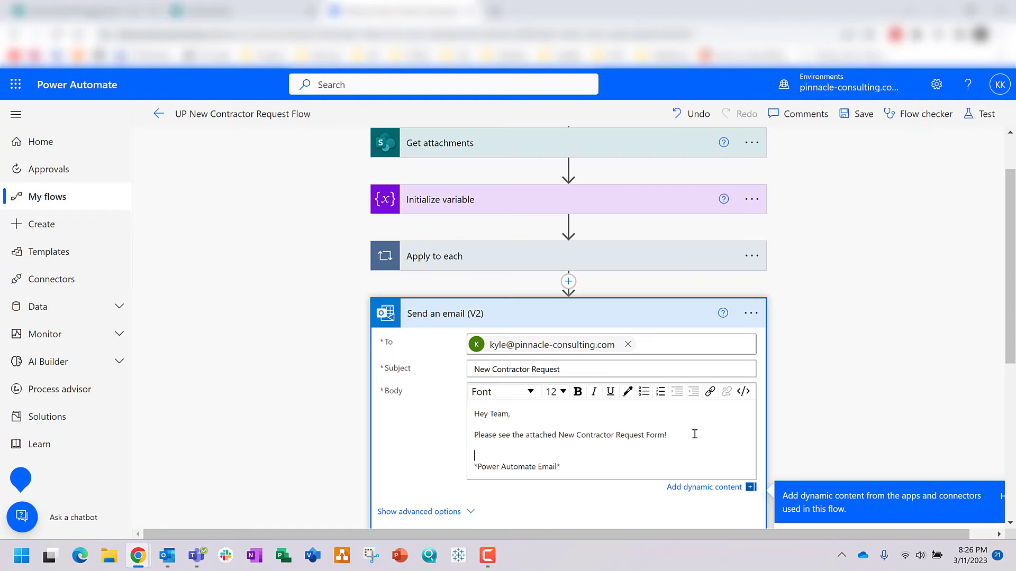
# Step: Add 'Thank you,' to the email body, save the flow, and close the received test email
pyautogui.write('Thank you,')
pyautogui.press('Return')
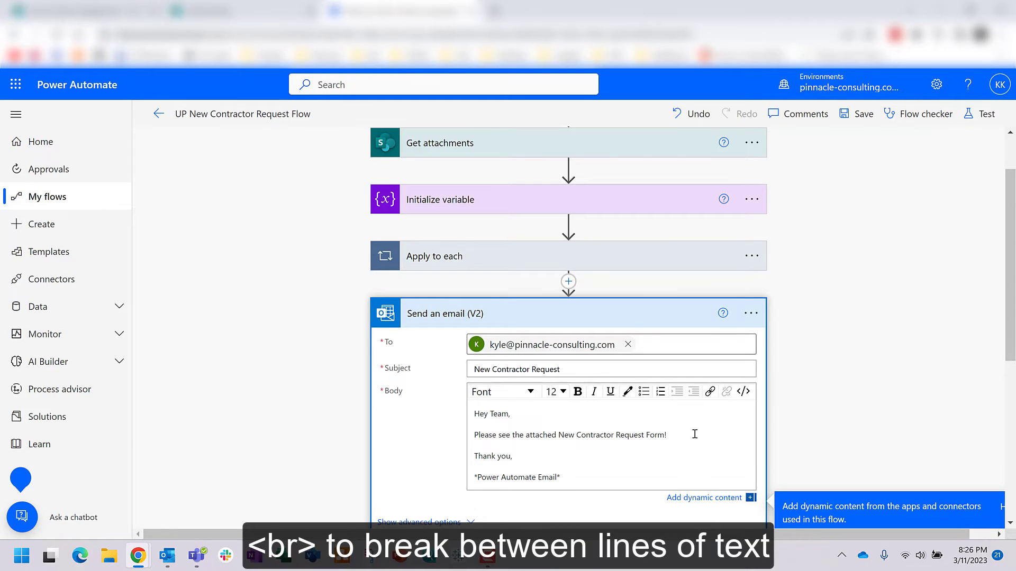
pyautogui.scroll(-5, 904, 401)
pyautogui.click(635, 386)
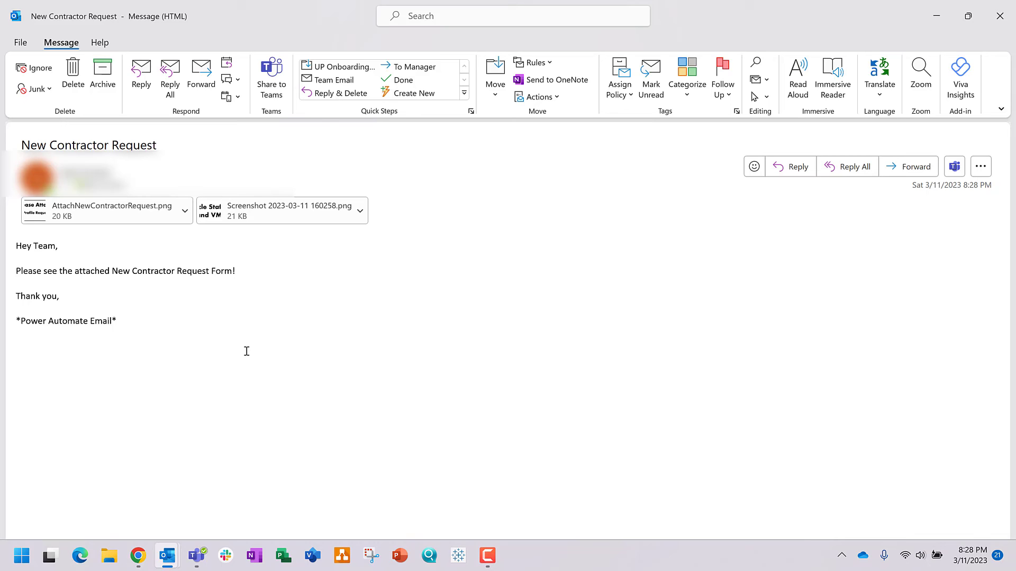
pyautogui.click(1000, 16)
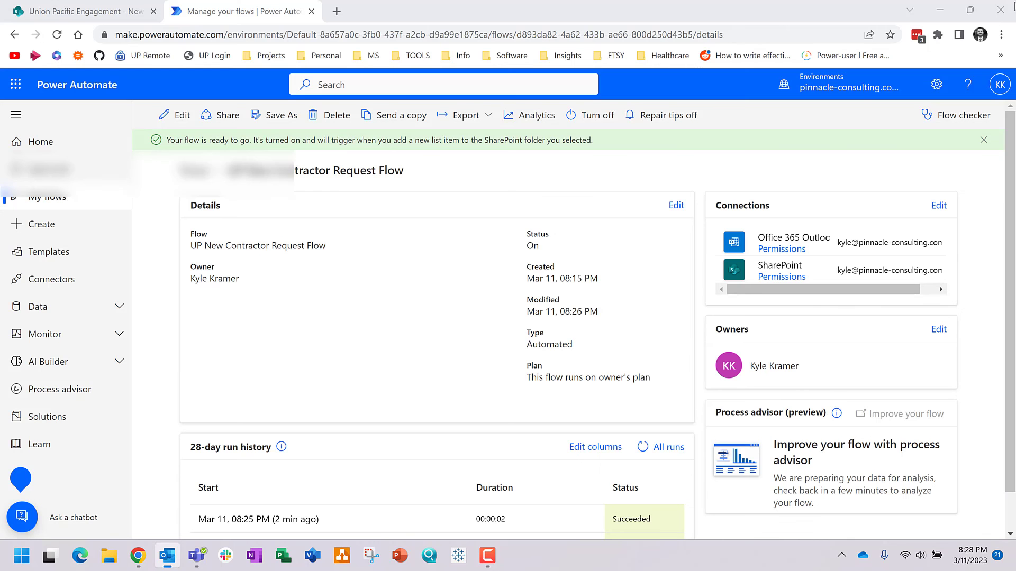